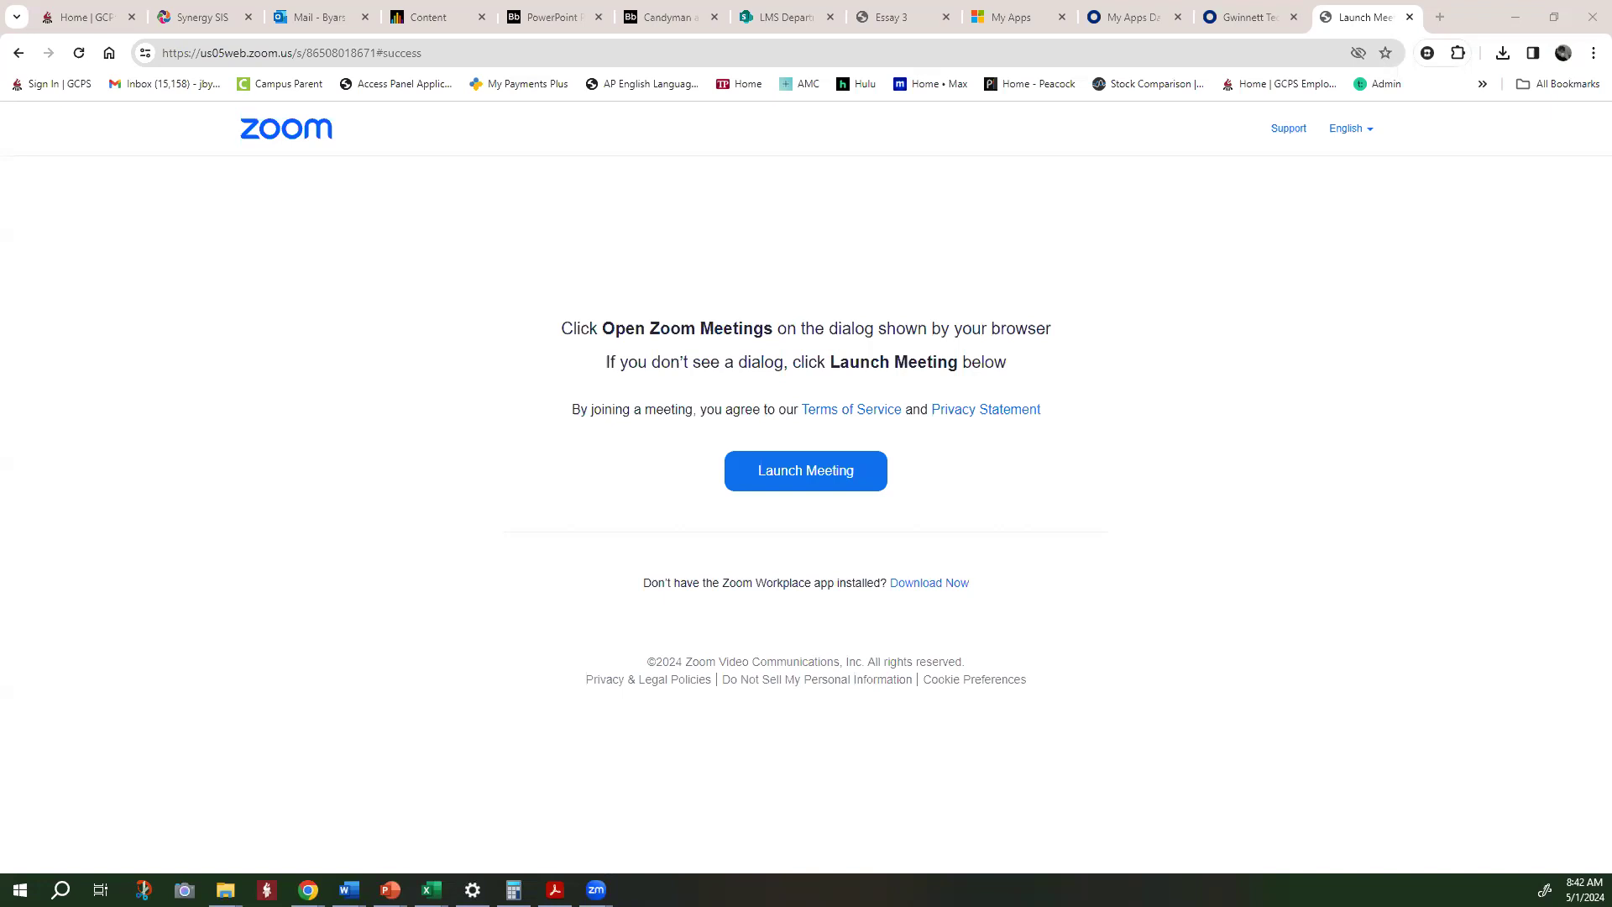
Switch from Word to the Blackboard Essay 3 grading page and start reading the submission
key(alt+Tab)
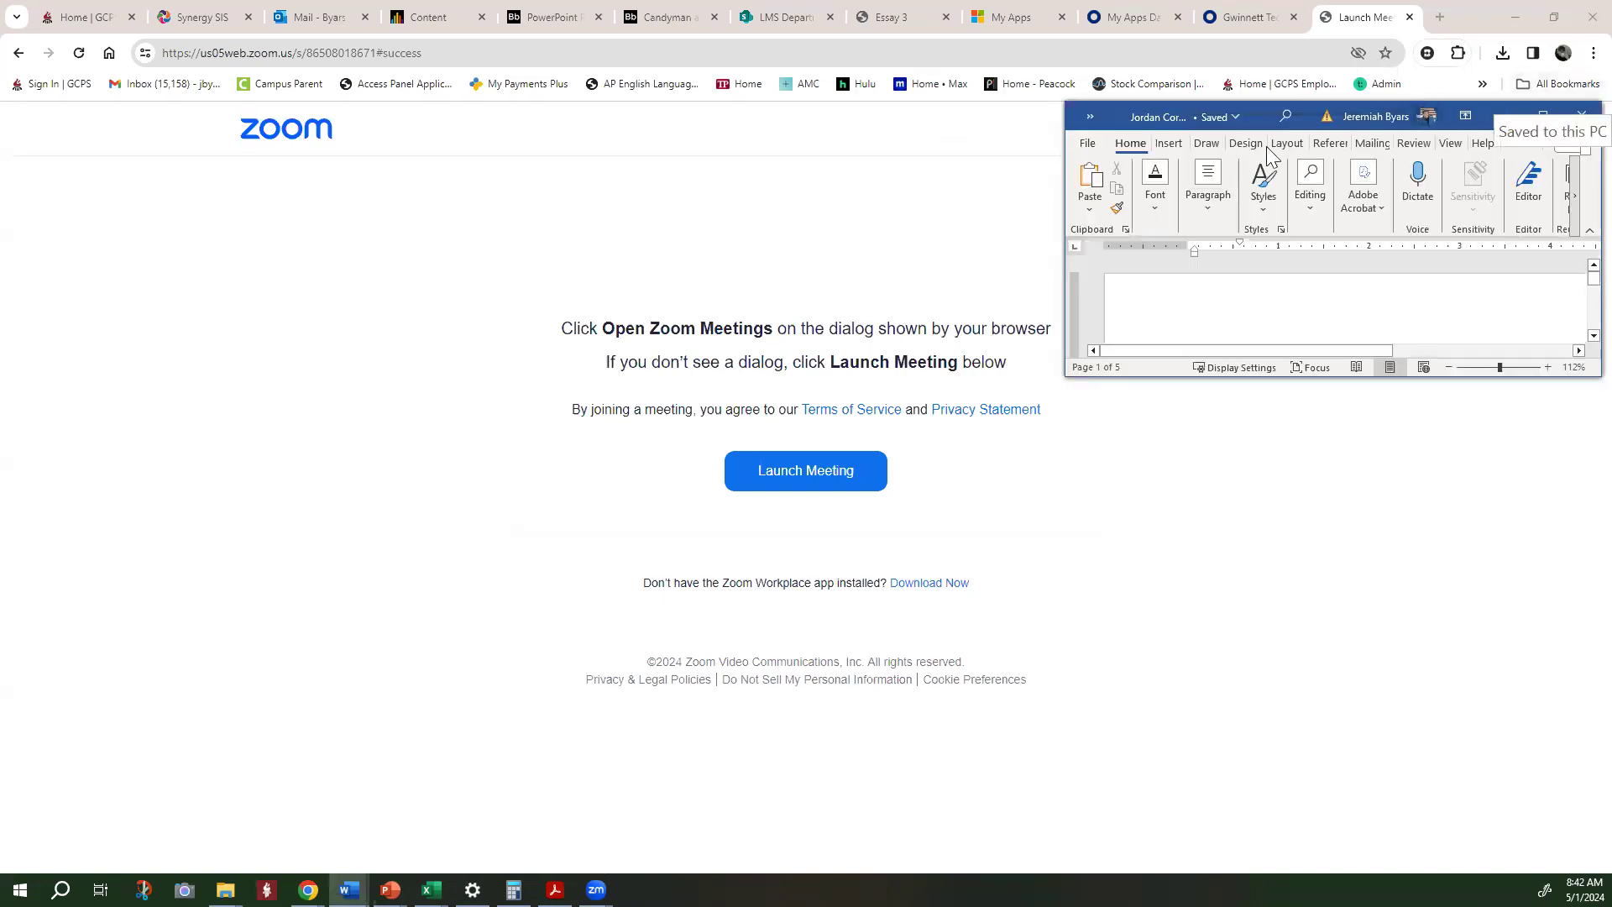
key(super+Down)
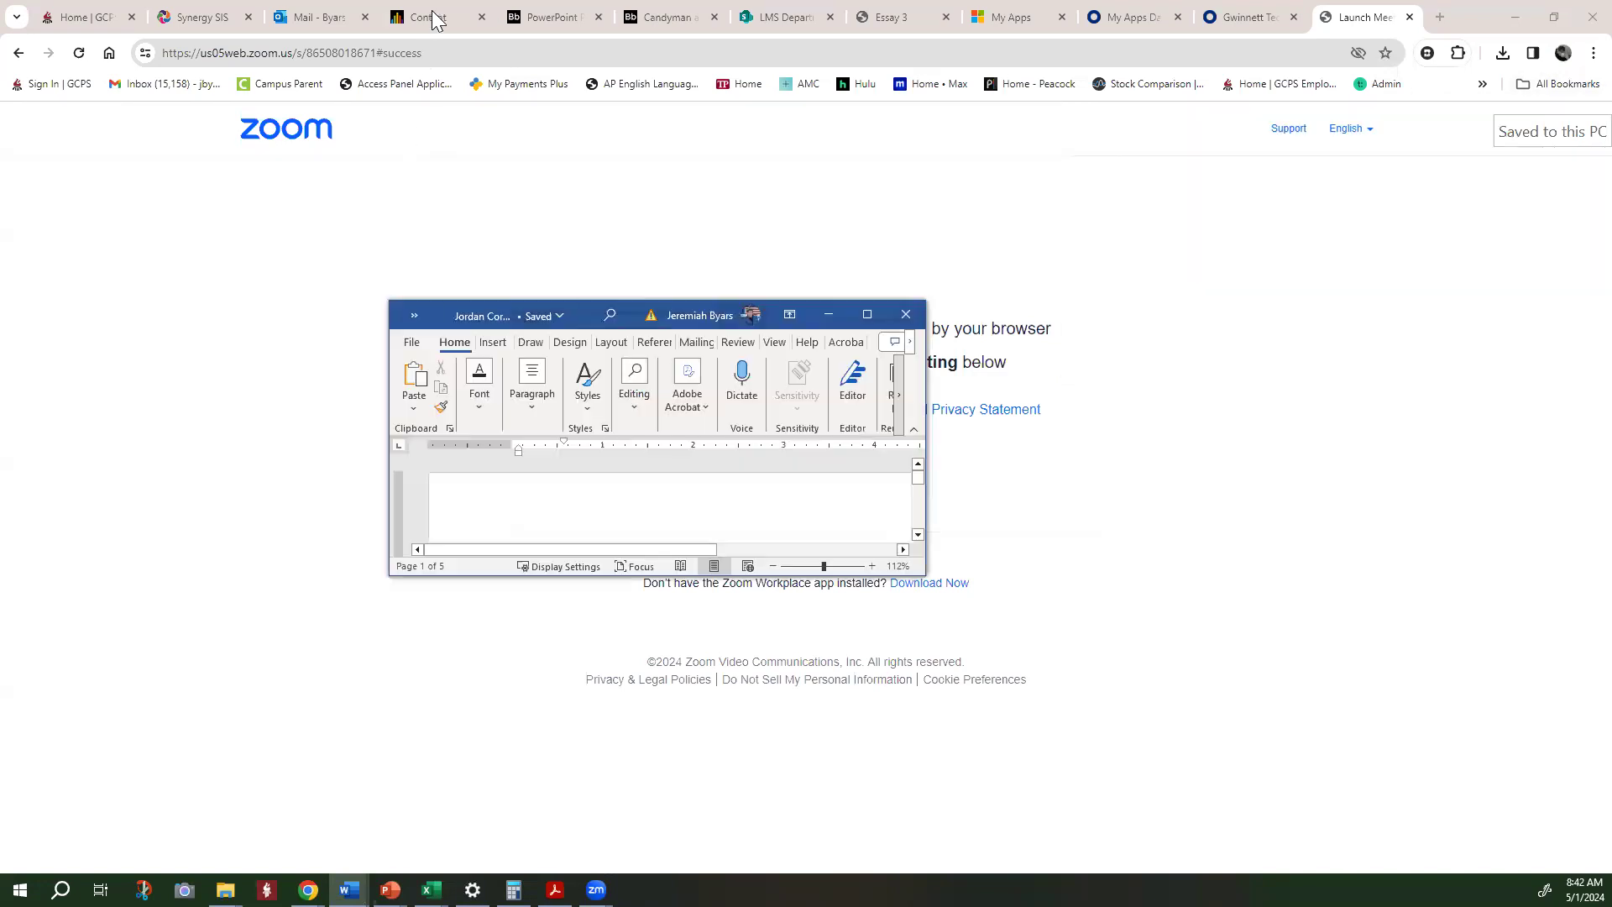
click(423, 18)
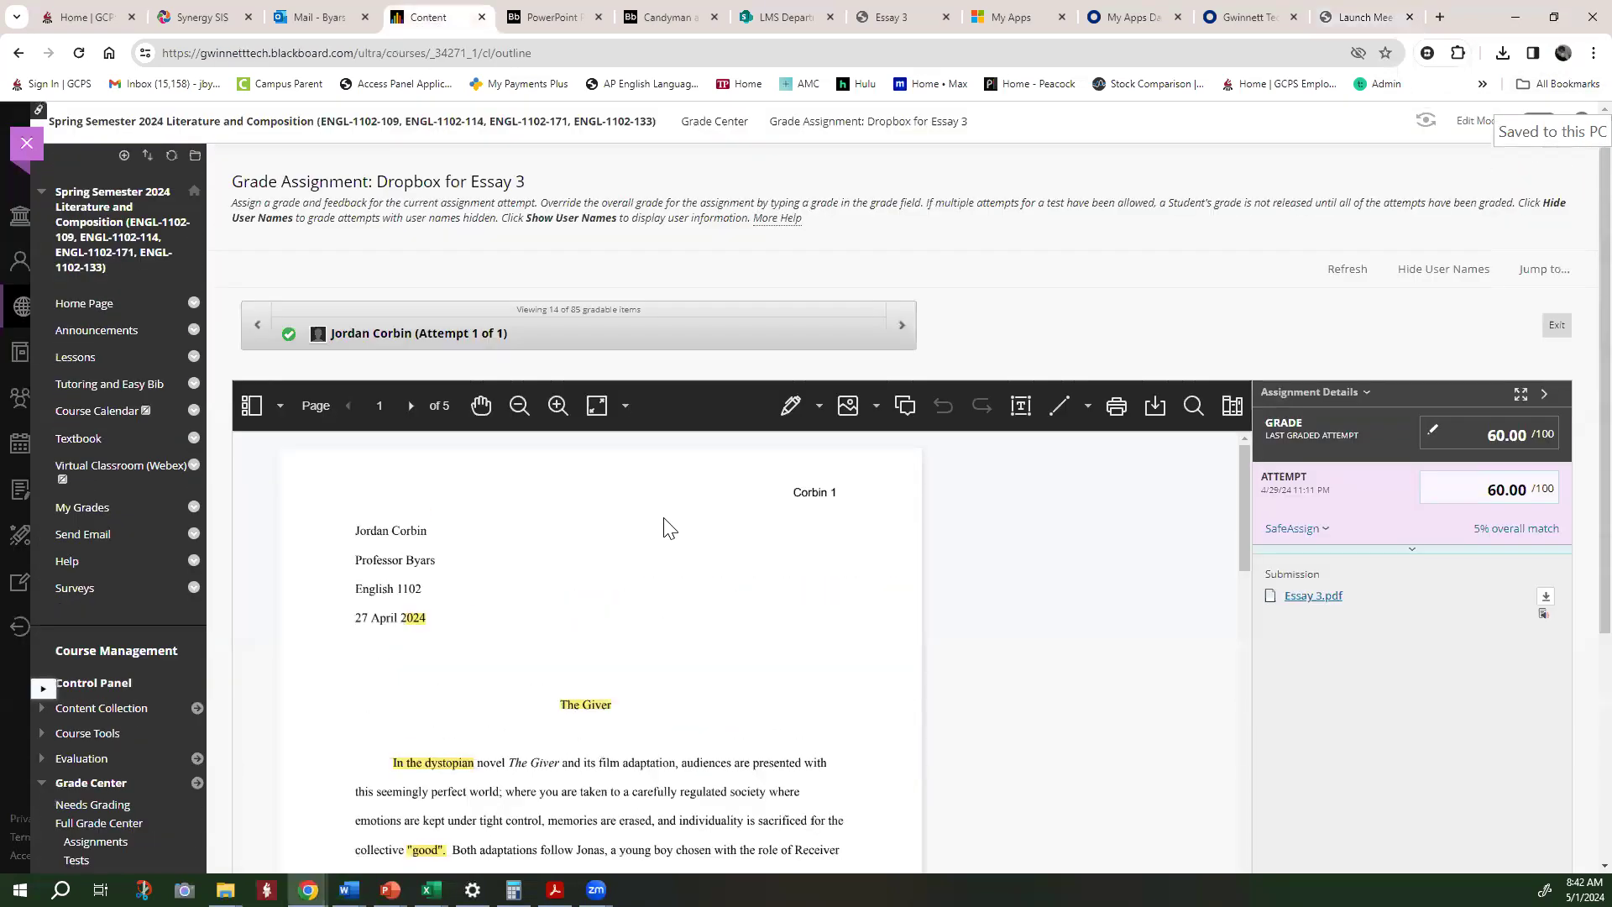
scroll(666, 527, down, 5)
scroll(630, 557, up, 7)
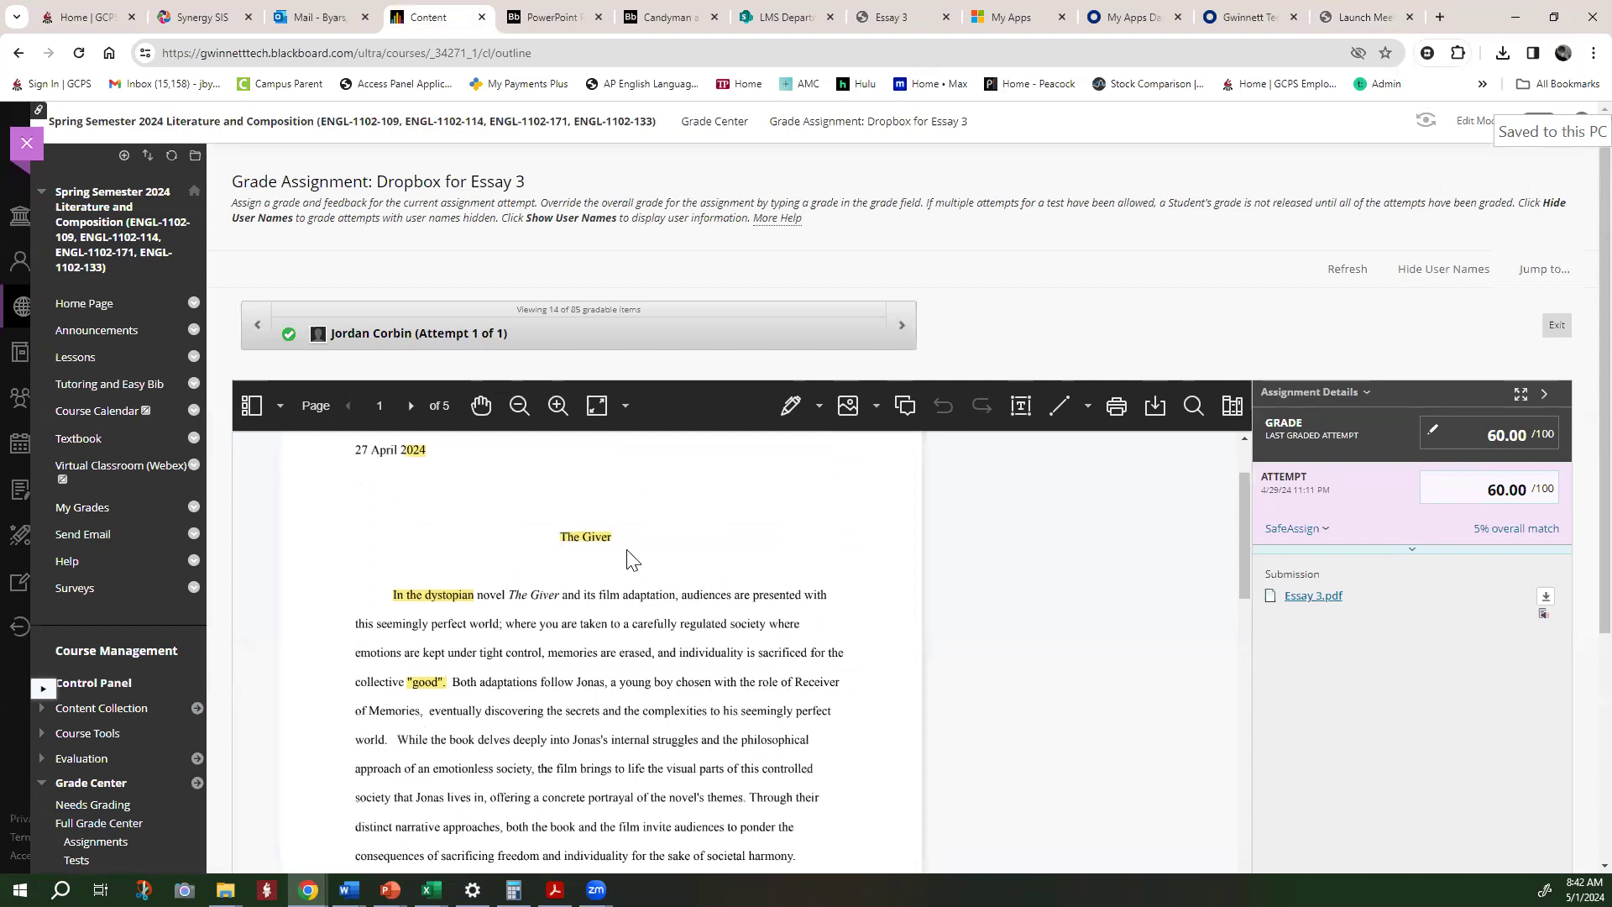
scroll(1167, 512, down, 2)
scroll(1173, 257, down, 4)
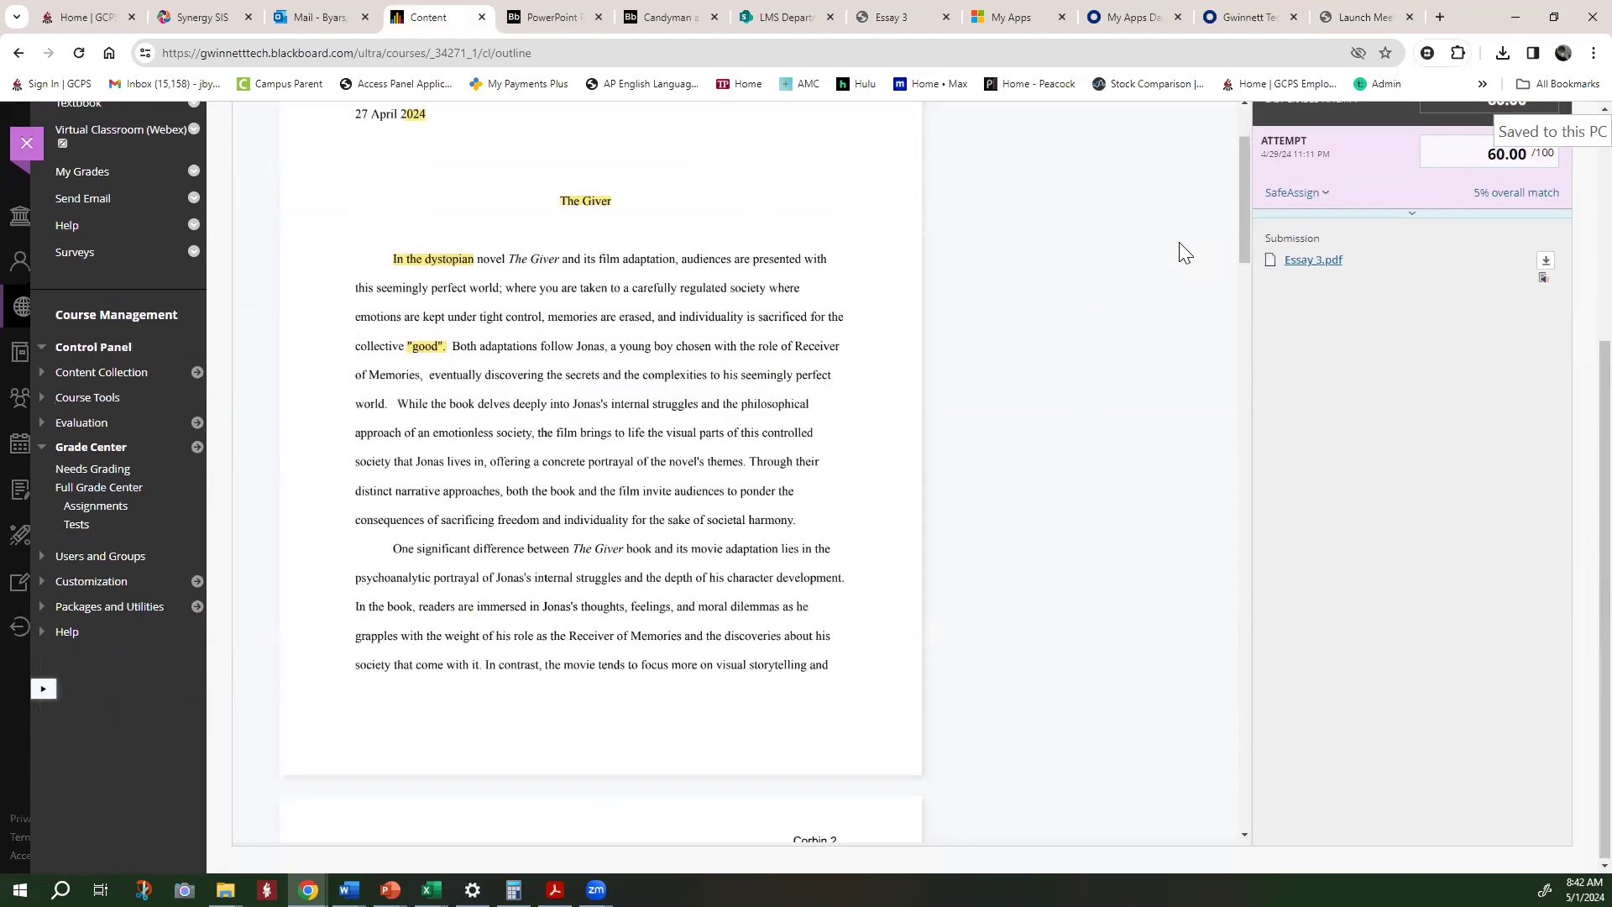
scroll(1179, 252, up, 1)
scroll(452, 311, up, 2)
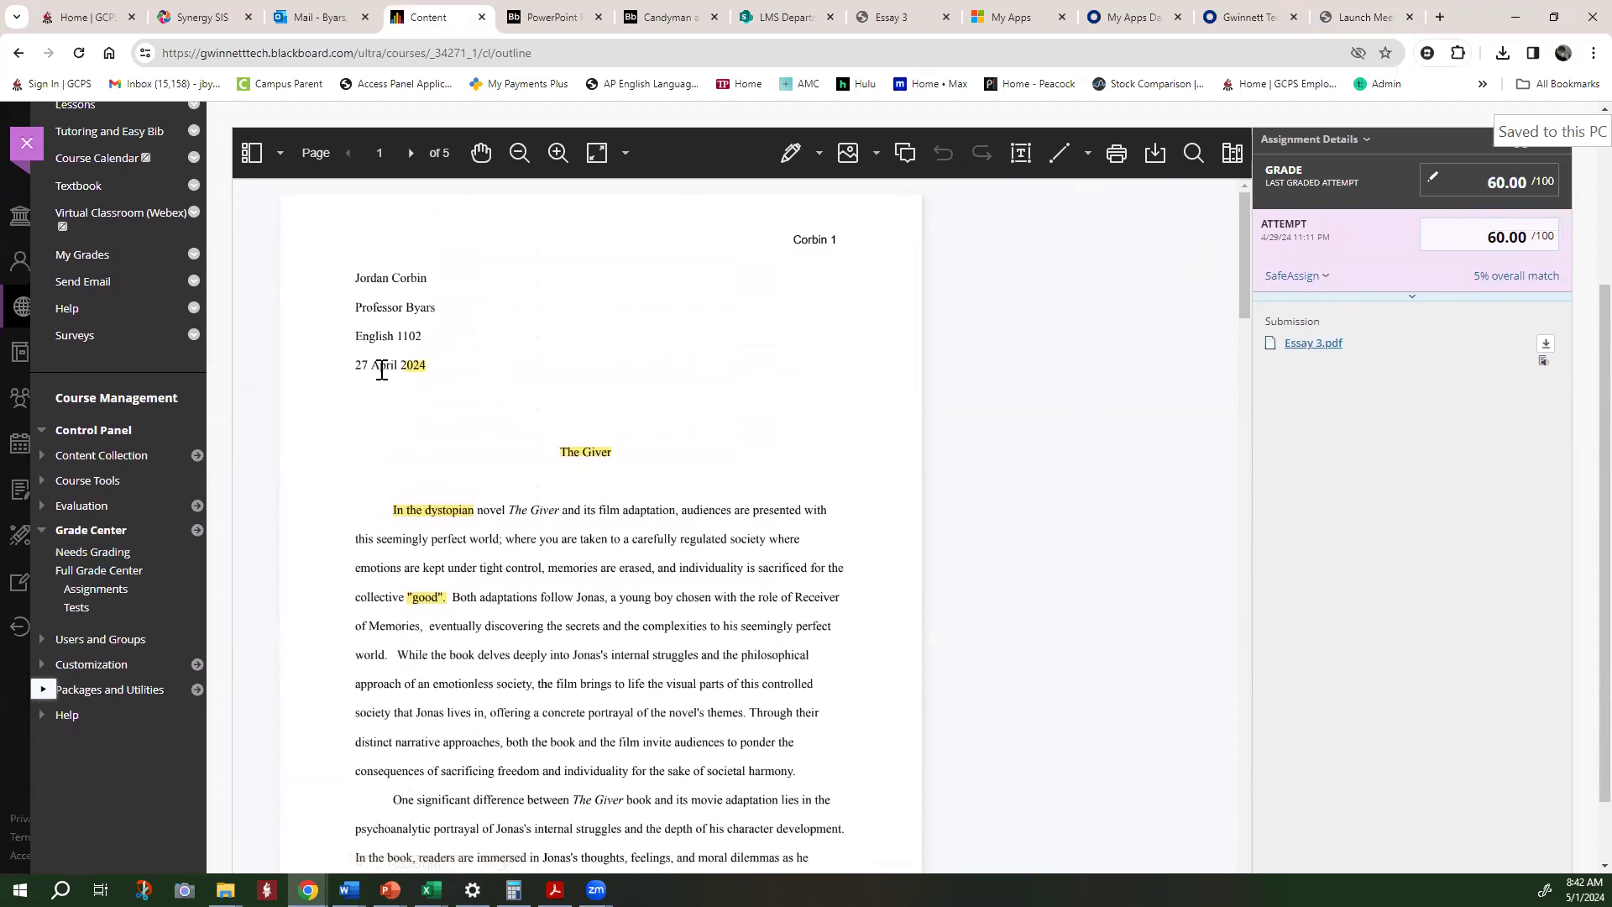
Read through the rest of the submitted essay down to its Works Cited
scroll(626, 452, down, 1)
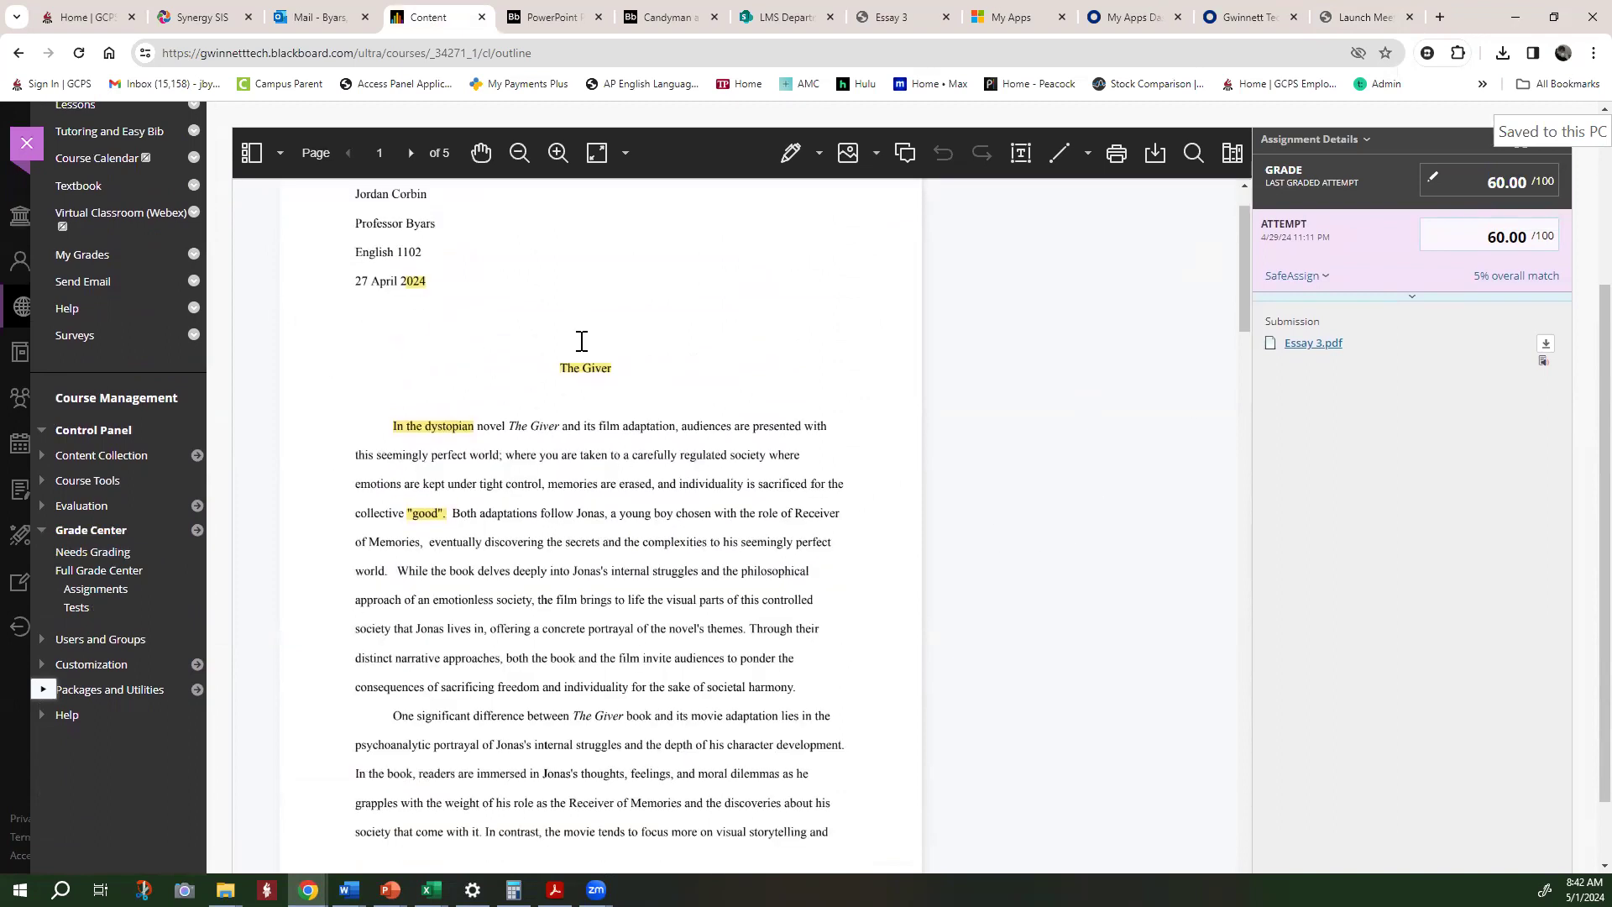
scroll(537, 371, down, 2)
scroll(506, 373, up, 1)
scroll(515, 403, down, 10)
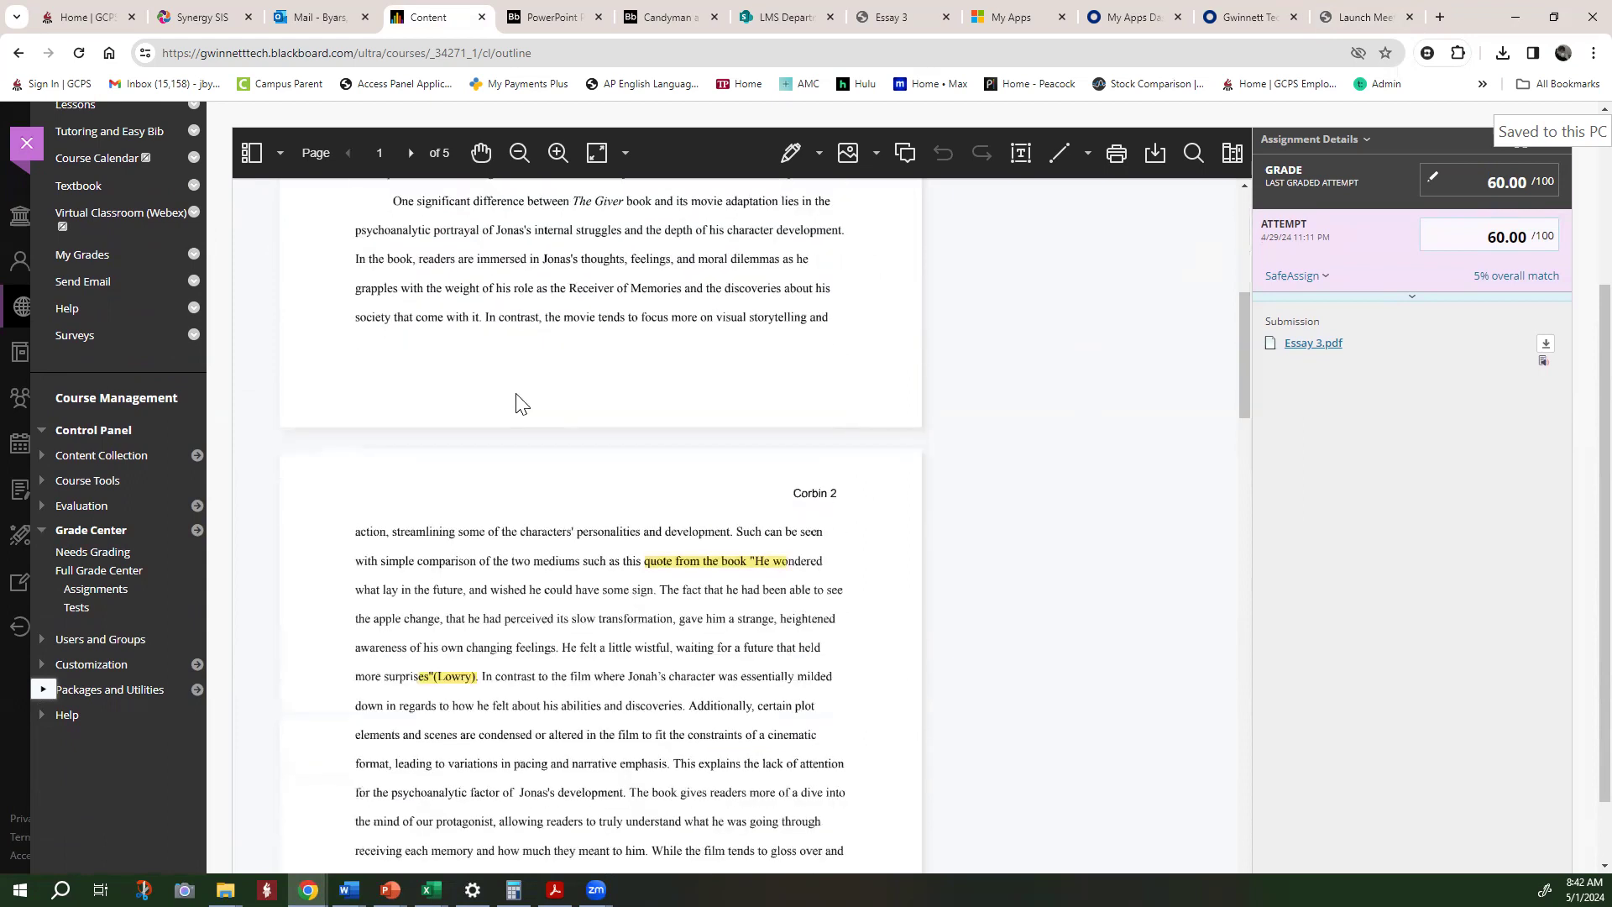
scroll(553, 447, down, 14)
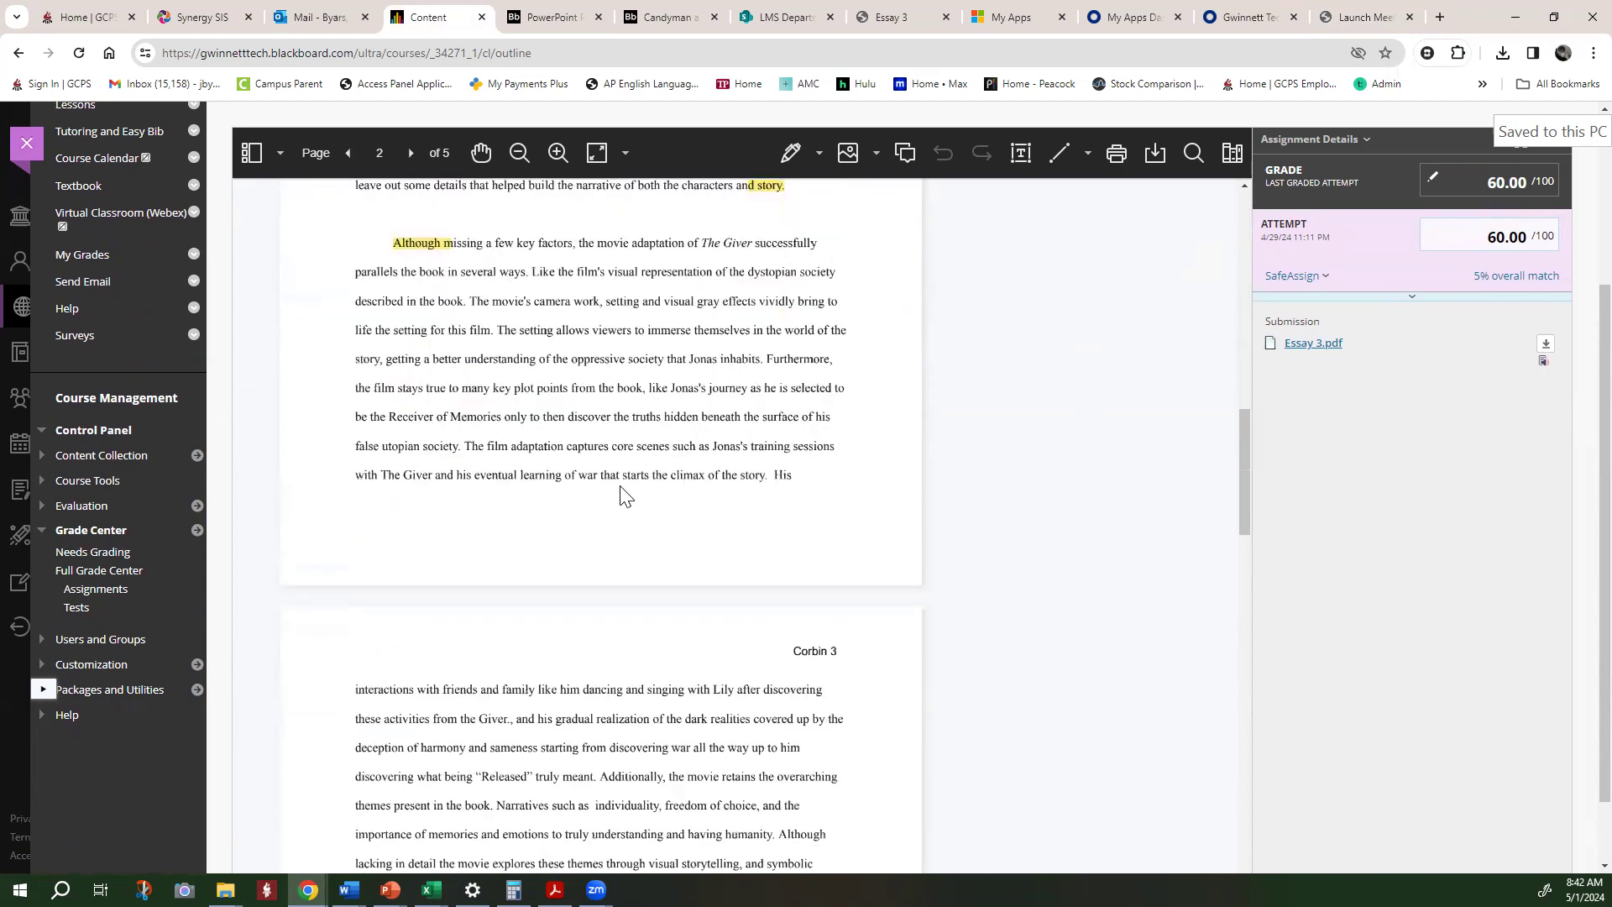
scroll(630, 511, down, 15)
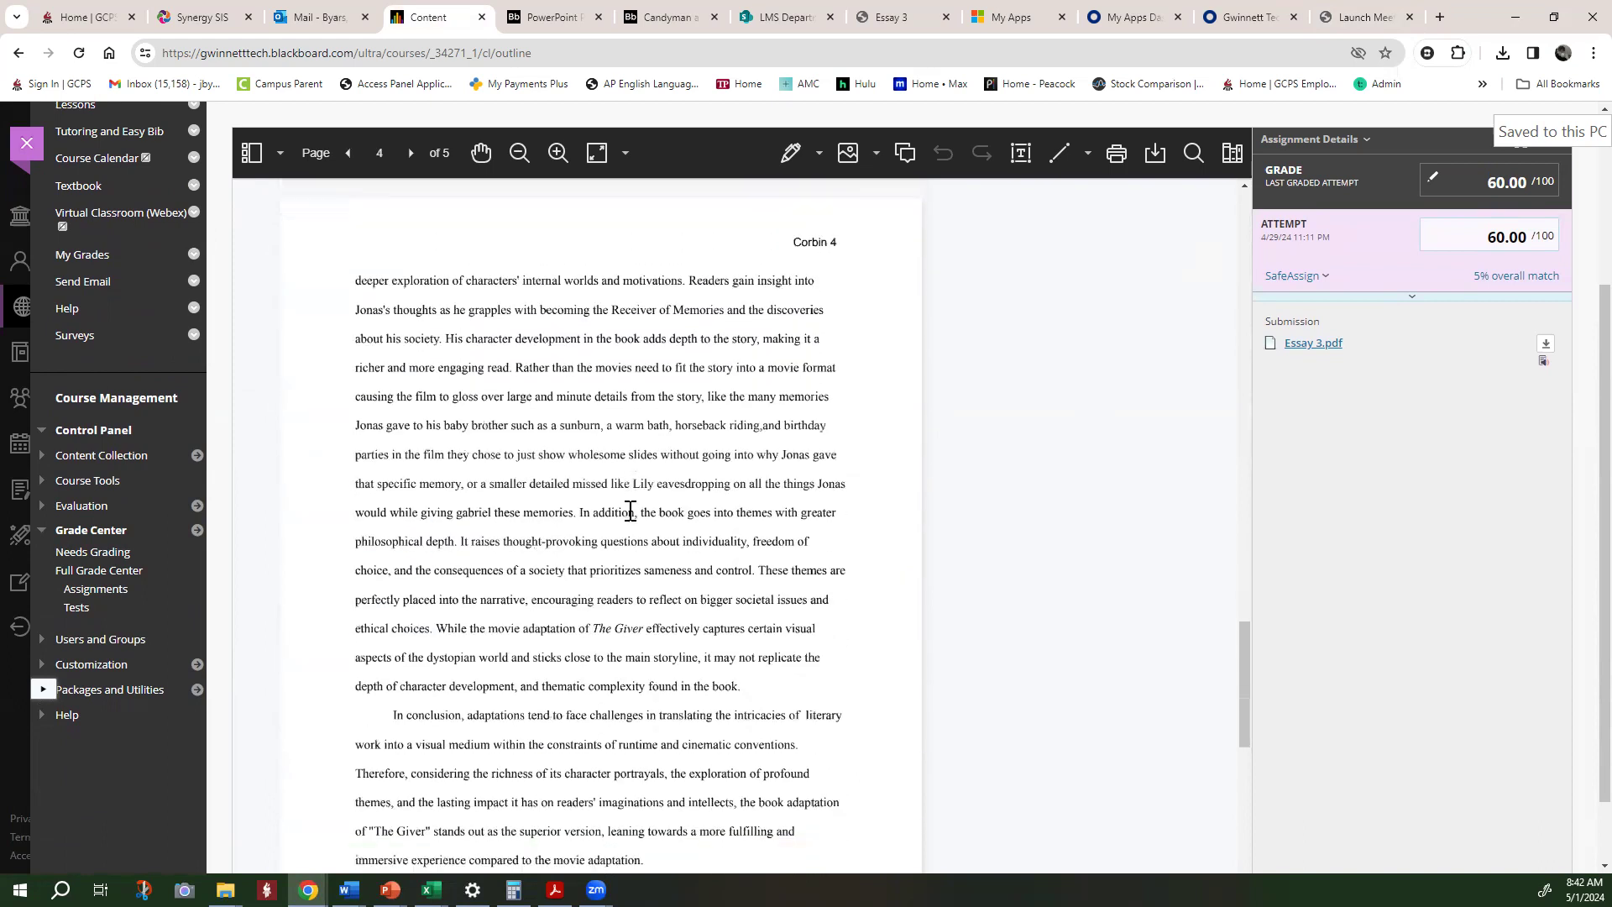
scroll(633, 521, down, 4)
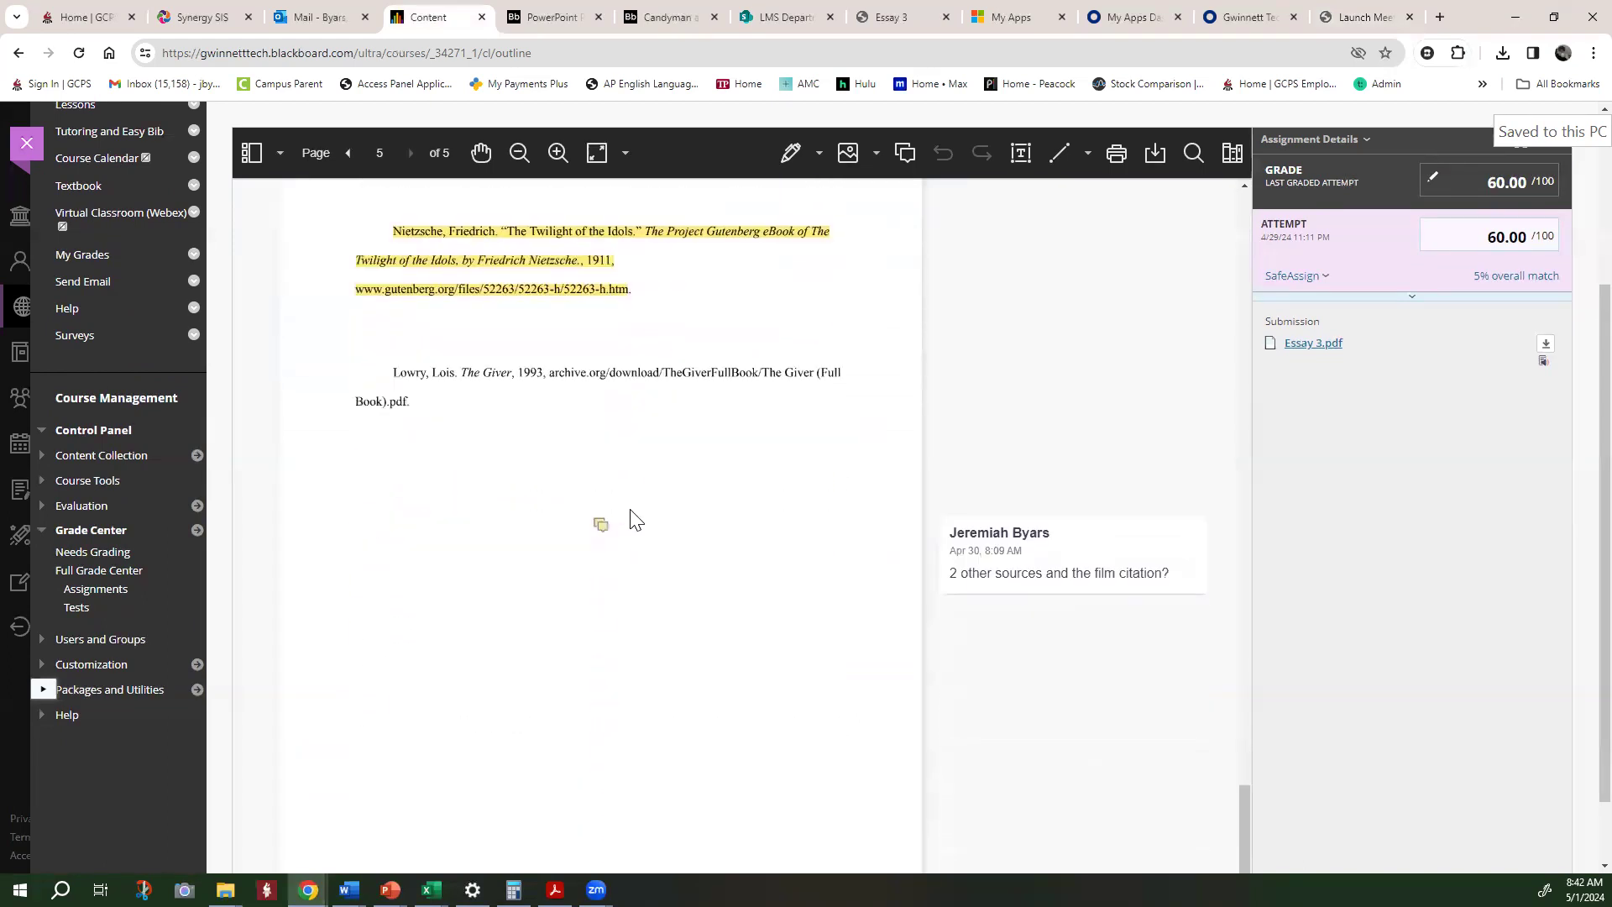
scroll(634, 520, up, 14)
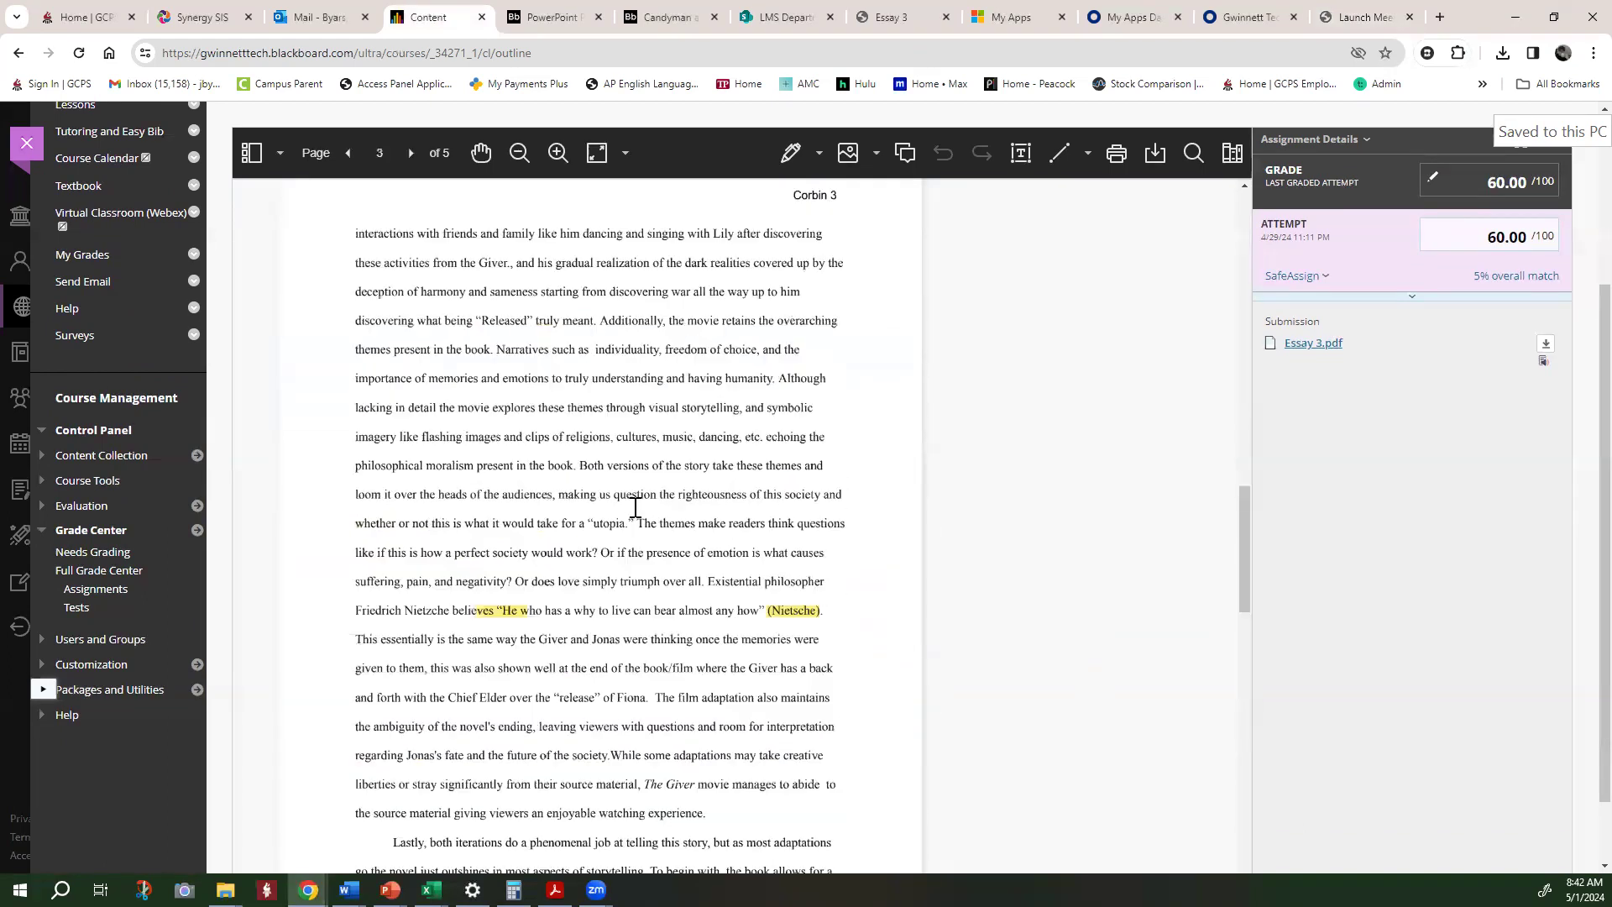
scroll(633, 520, up, 15)
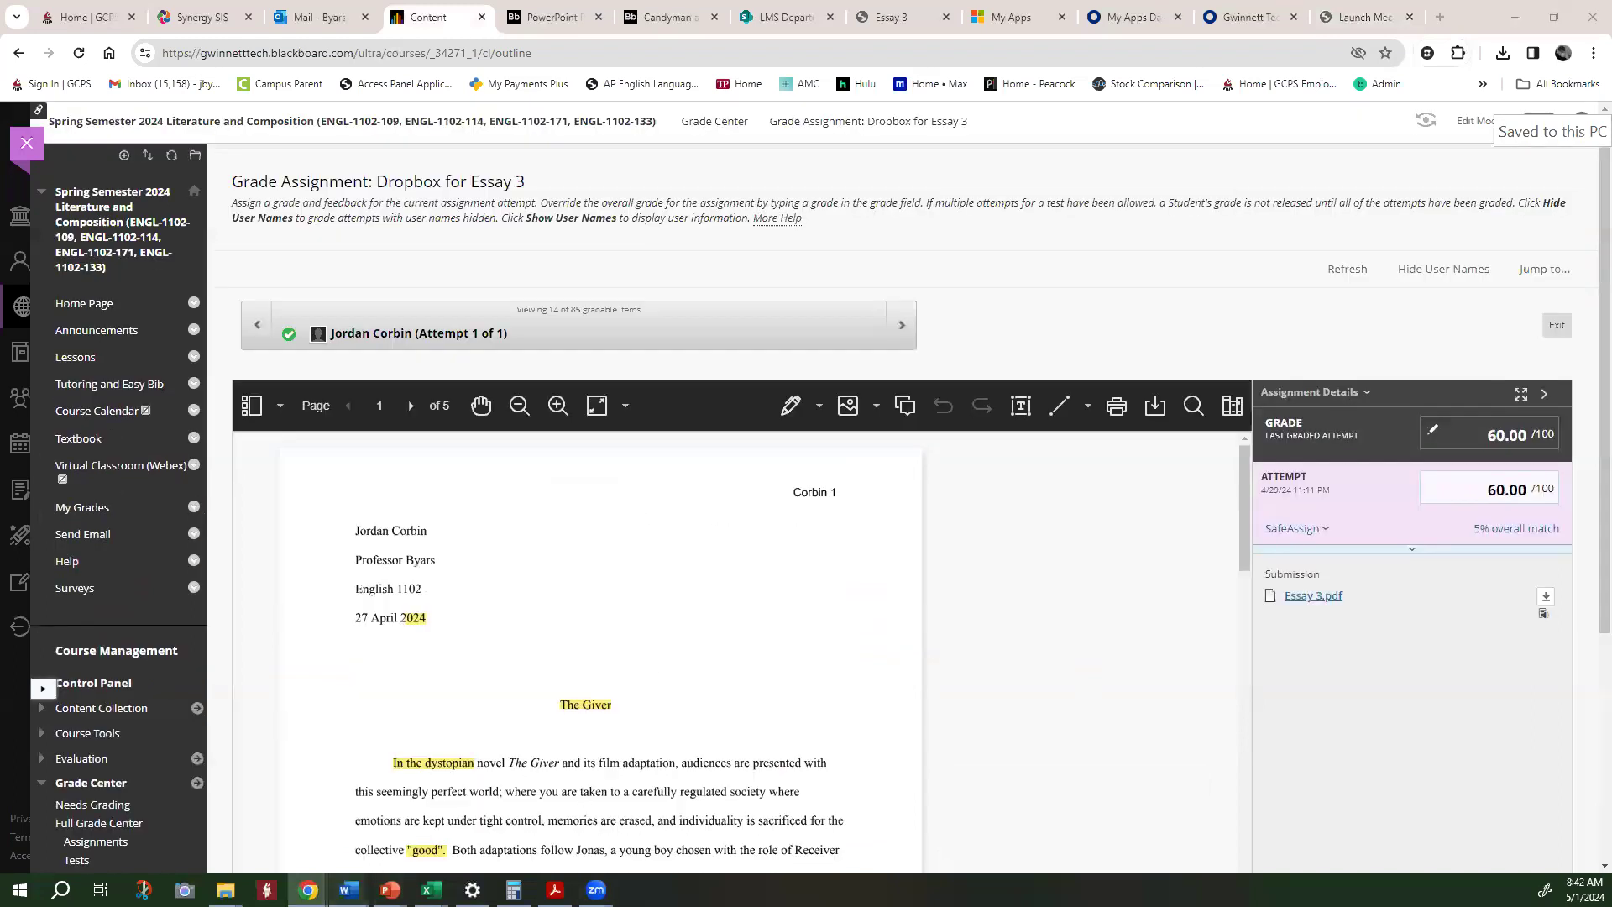
Bring up the student's Essay 3 document in Word, maximized to full screen
mouse_move(350, 888)
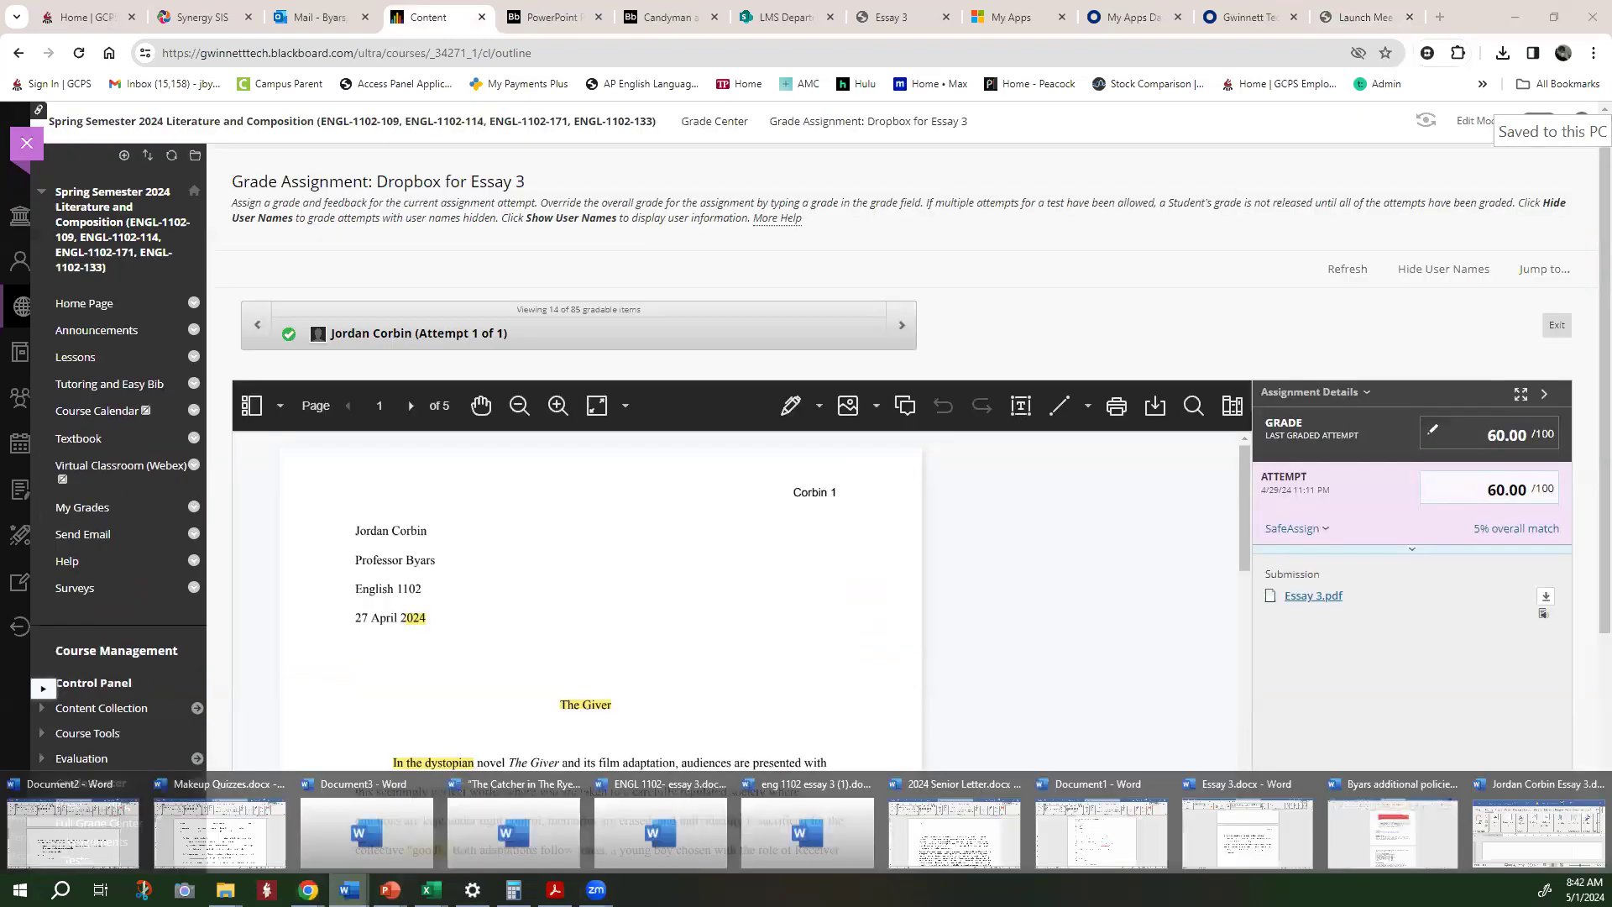
click(1524, 806)
click(867, 314)
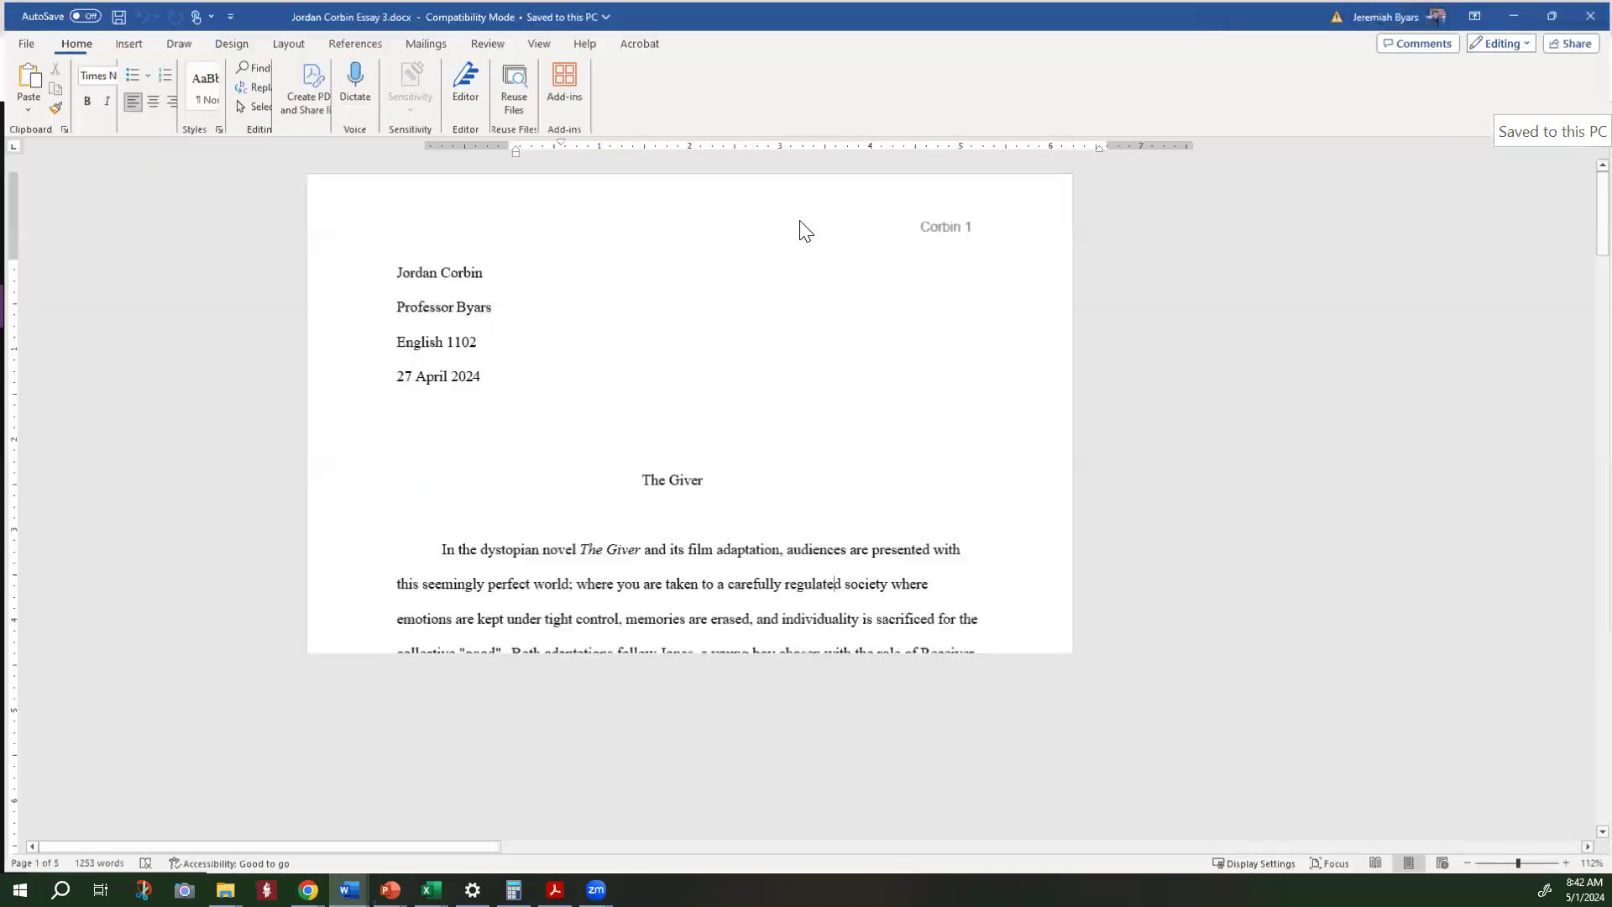
Look over the five-page essay and return to the top of page one
scroll(781, 596, down, 2)
scroll(783, 603, down, 15)
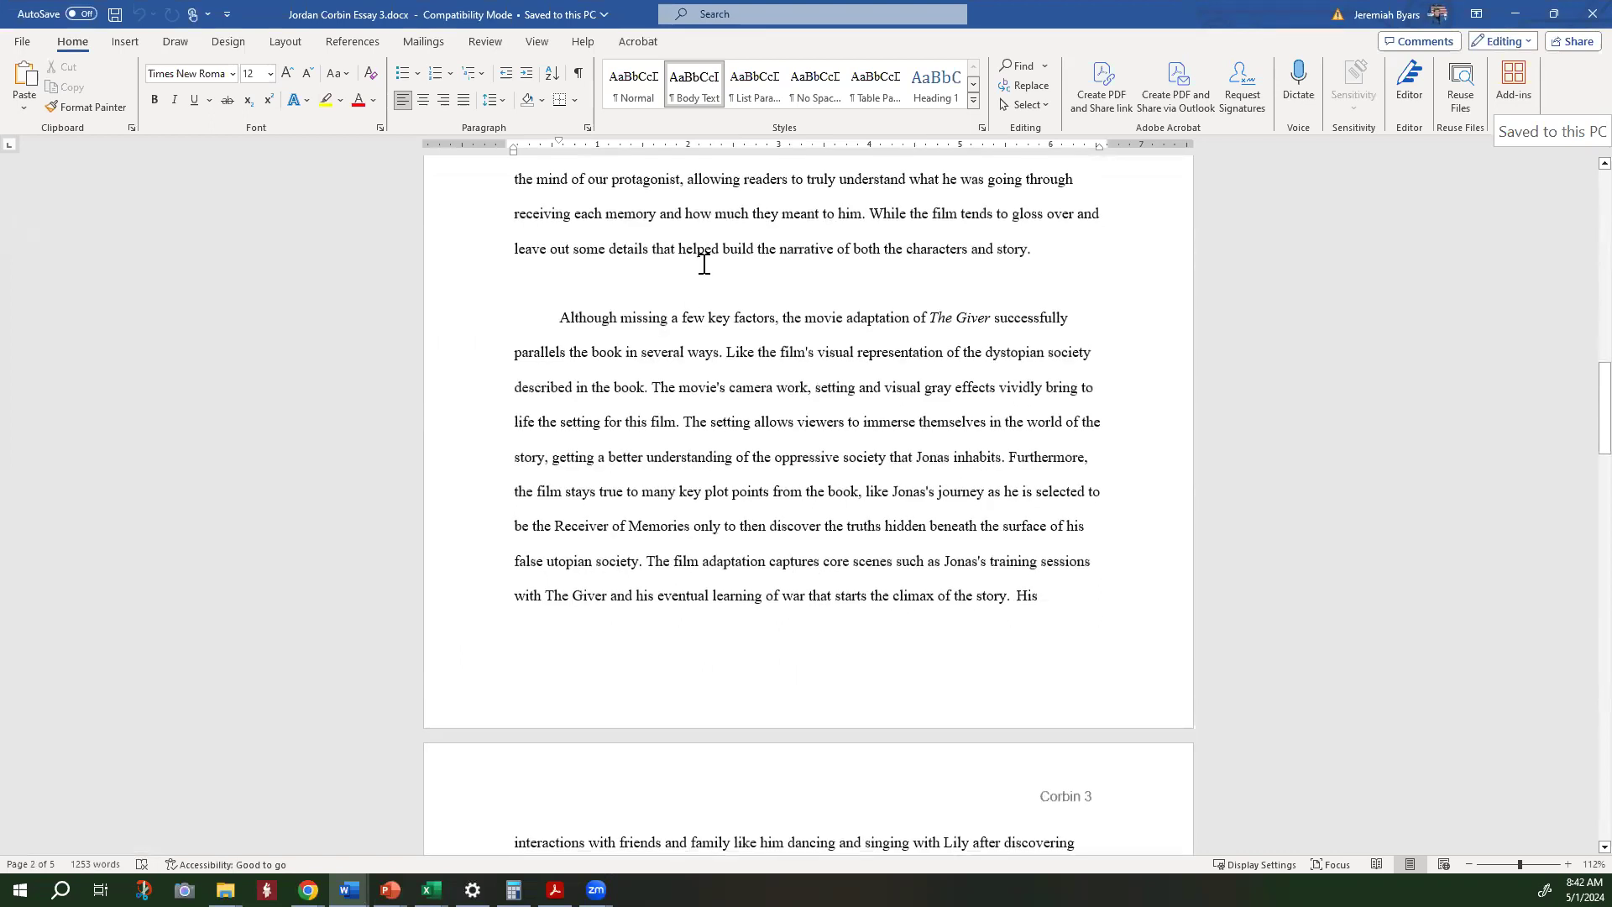
click(707, 283)
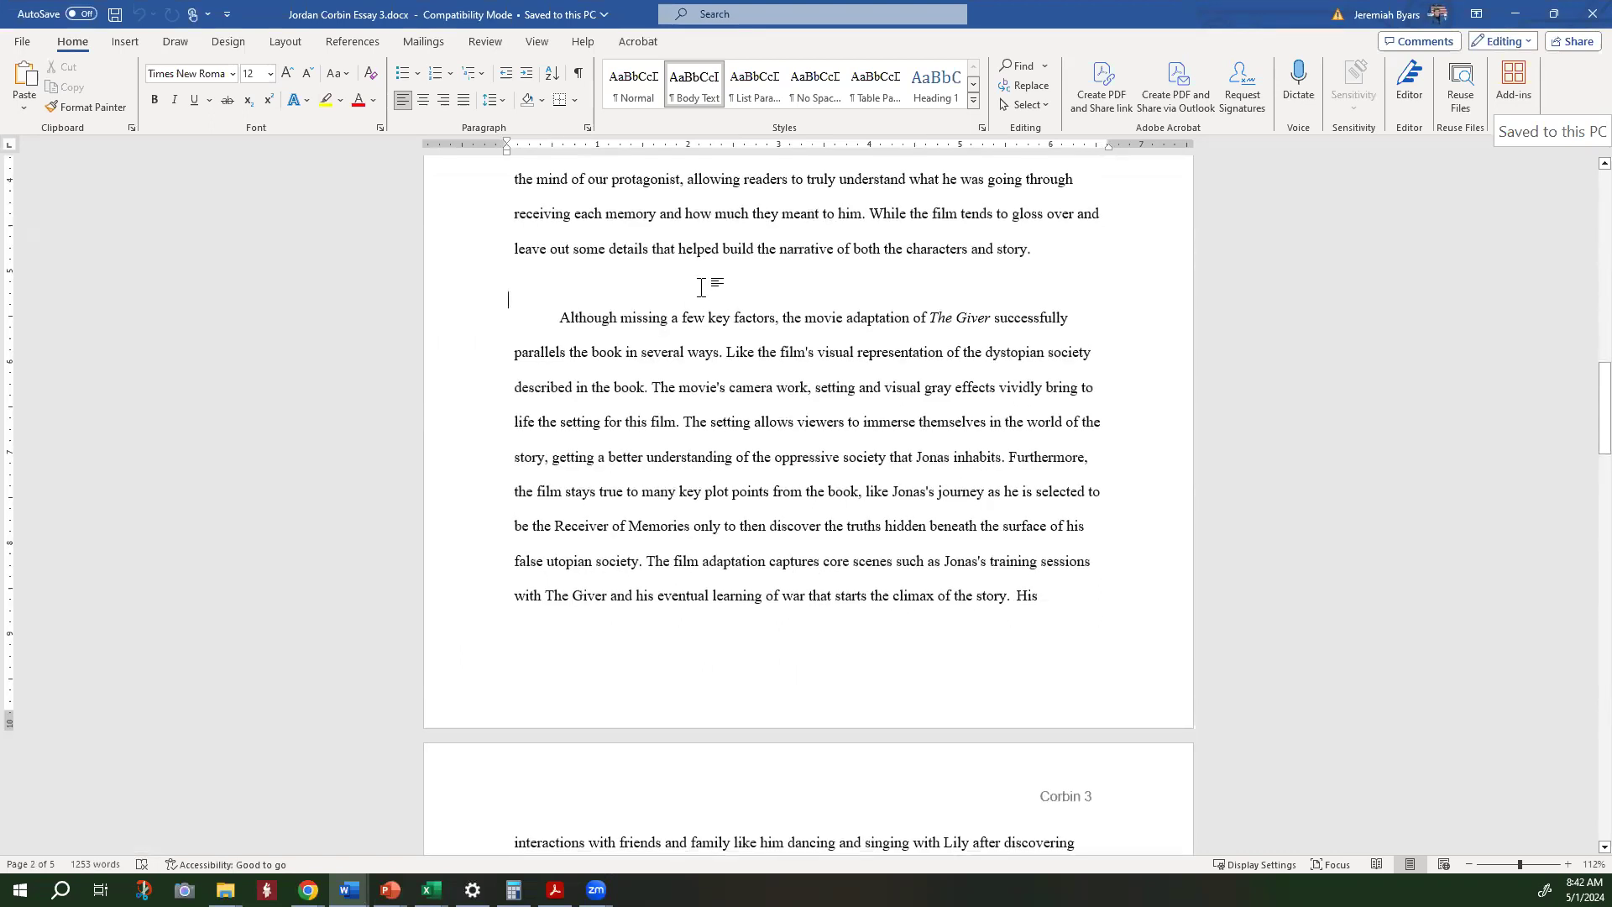
scroll(715, 332, down, 6)
scroll(774, 437, down, 5)
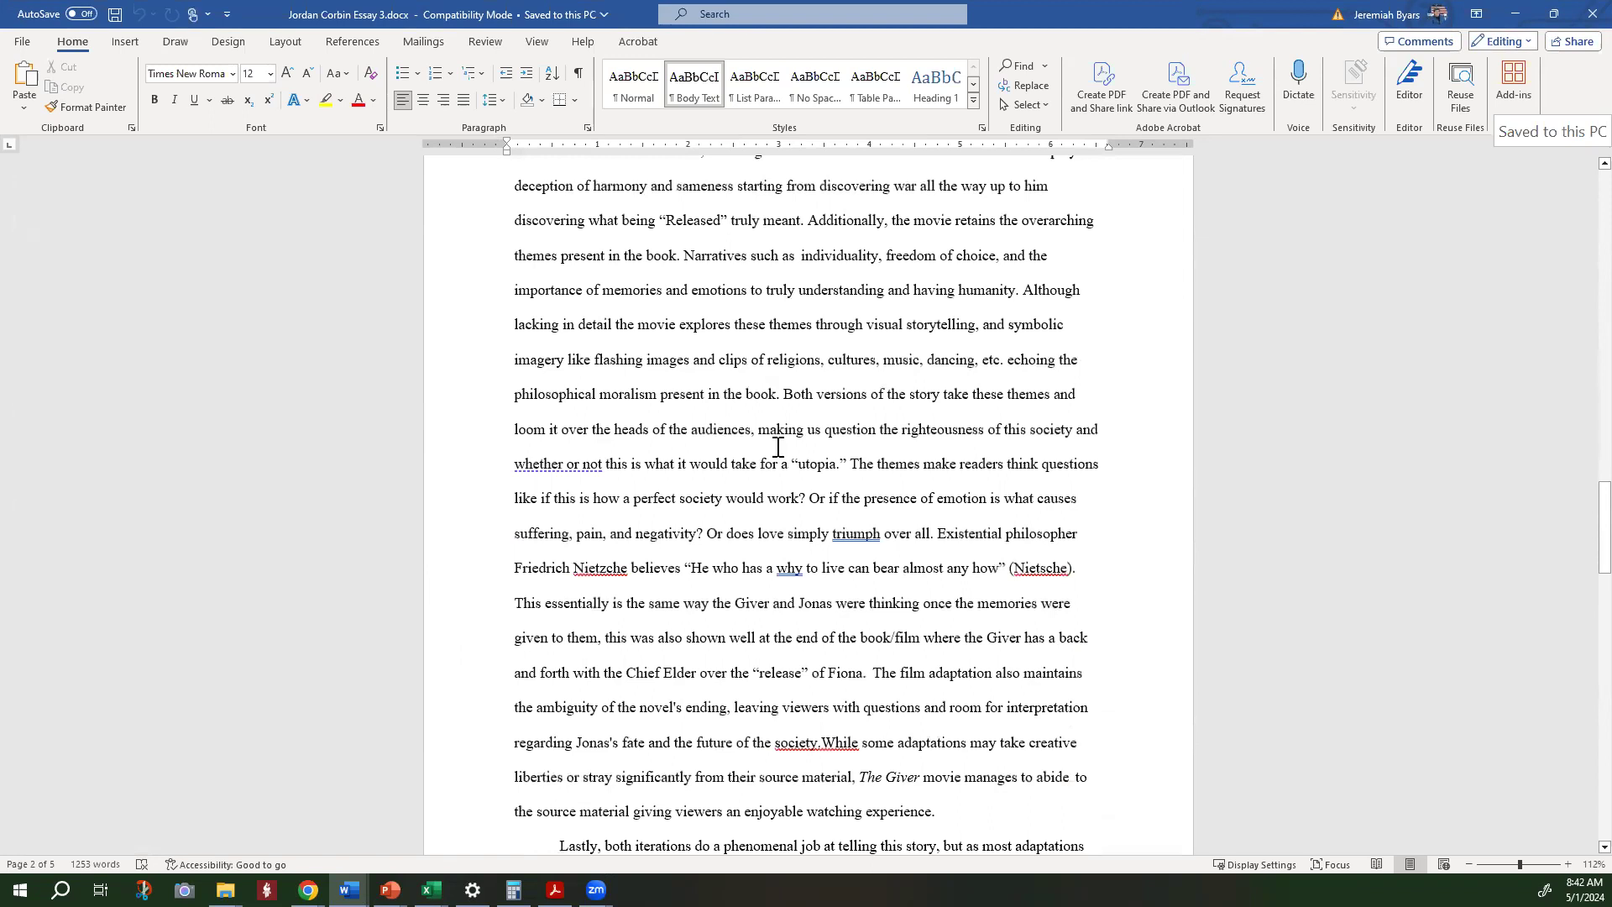
scroll(760, 481, down, 12)
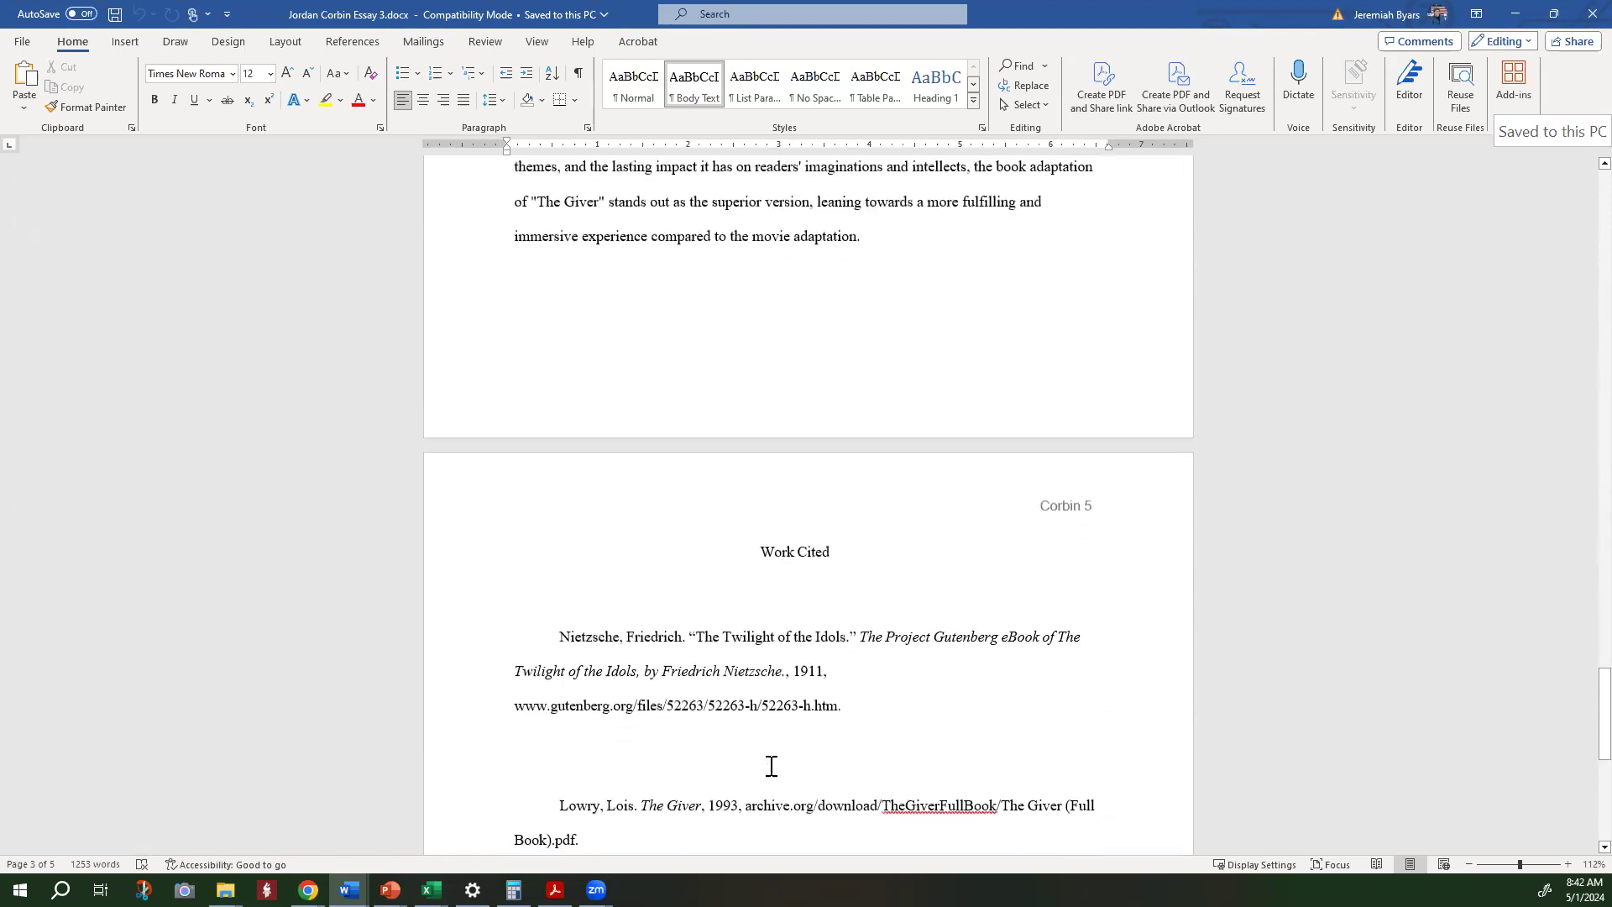
scroll(756, 713, down, 5)
scroll(672, 579, up, 3)
scroll(678, 593, up, 17)
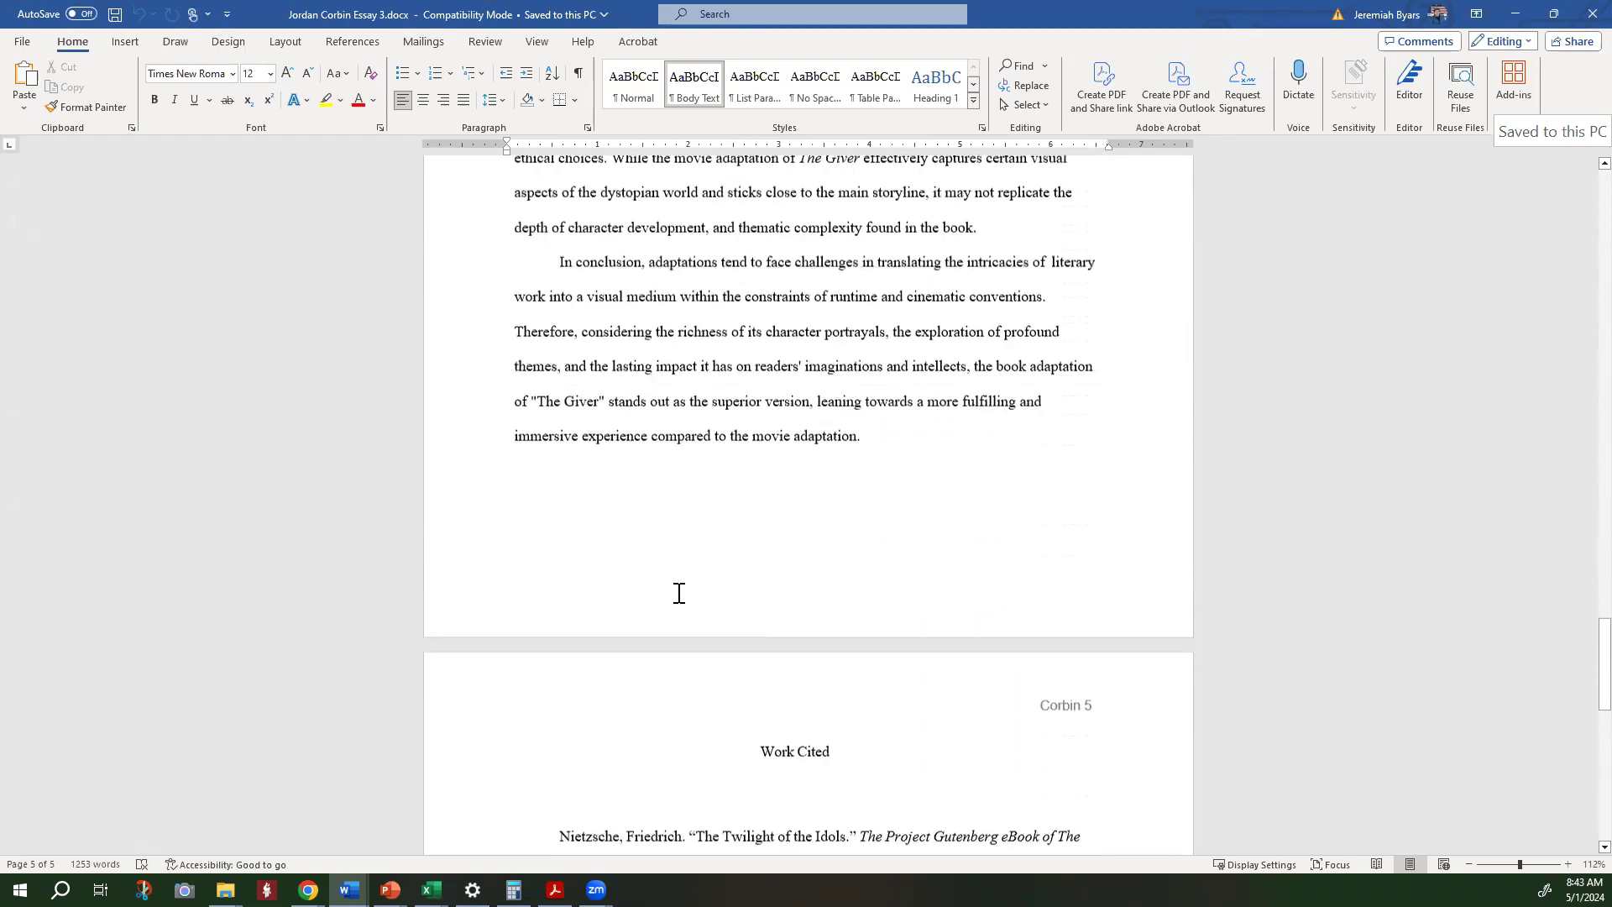
scroll(638, 611, up, 20)
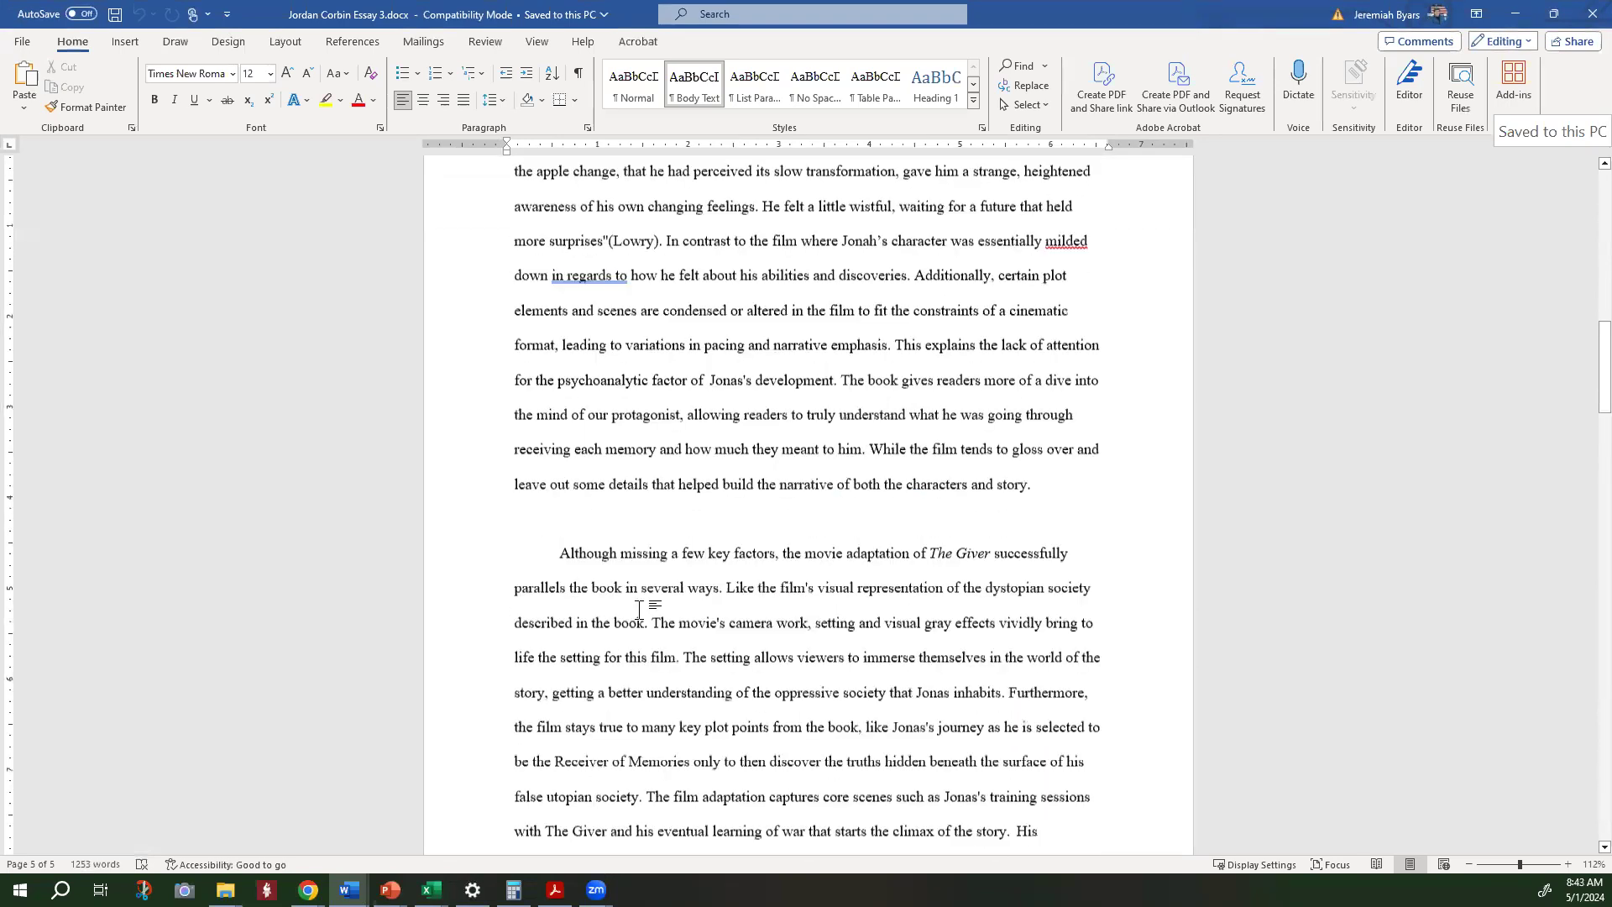
Delete the empty lines between the date and the title and under 'The Giver'
click(678, 432)
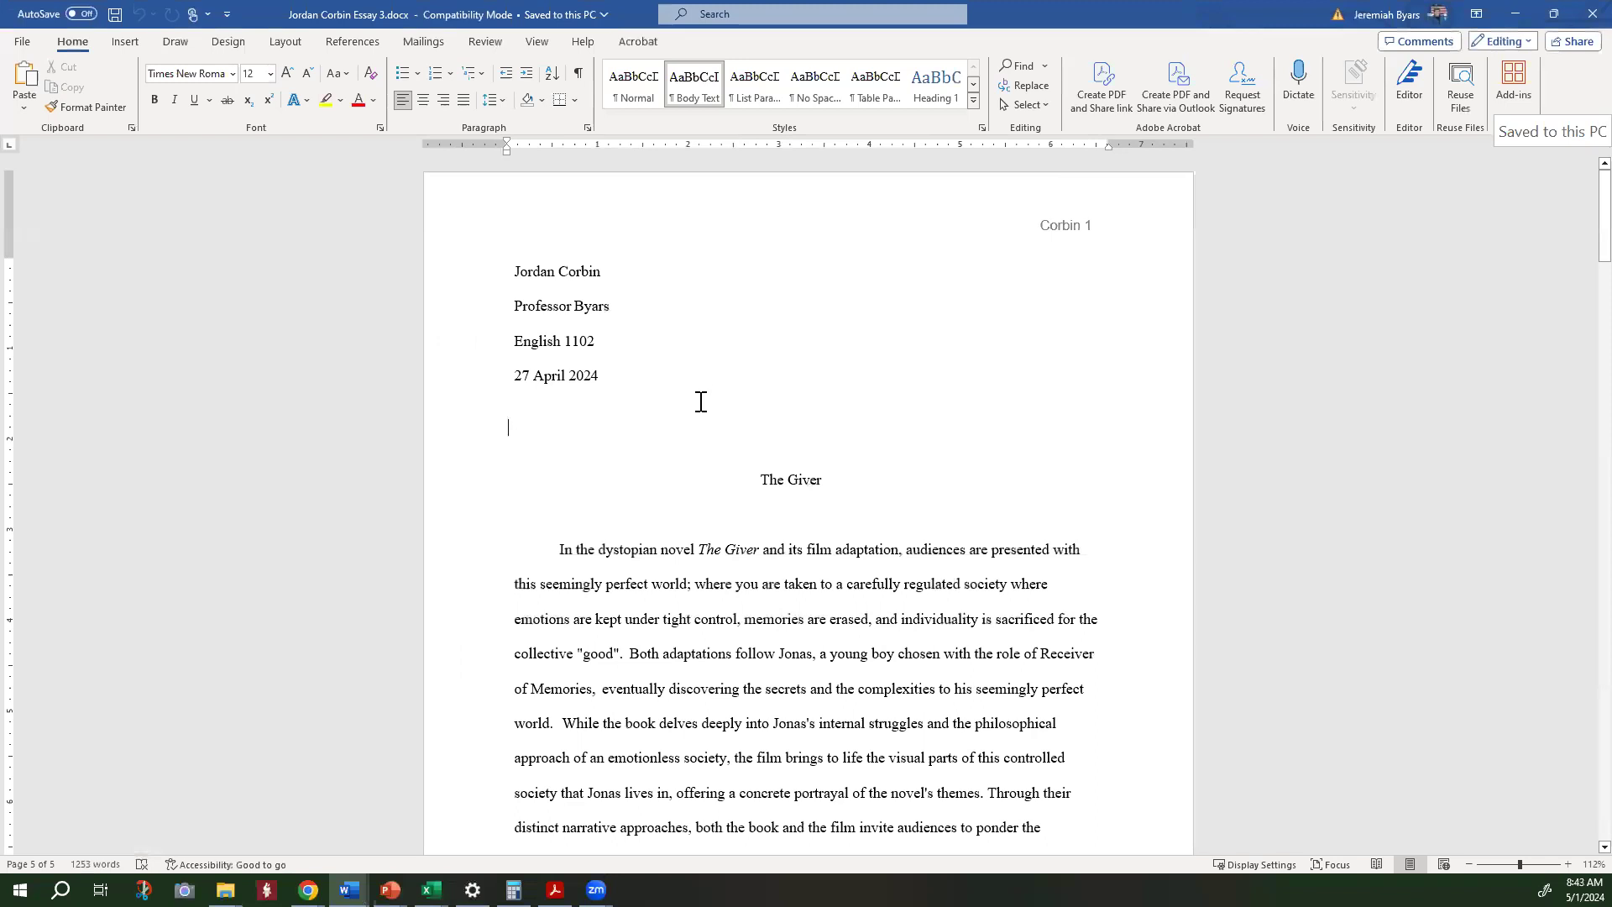
click(702, 381)
key(Delete)
key(Delete)
key(Delete)
key(Delete)
key(Delete)
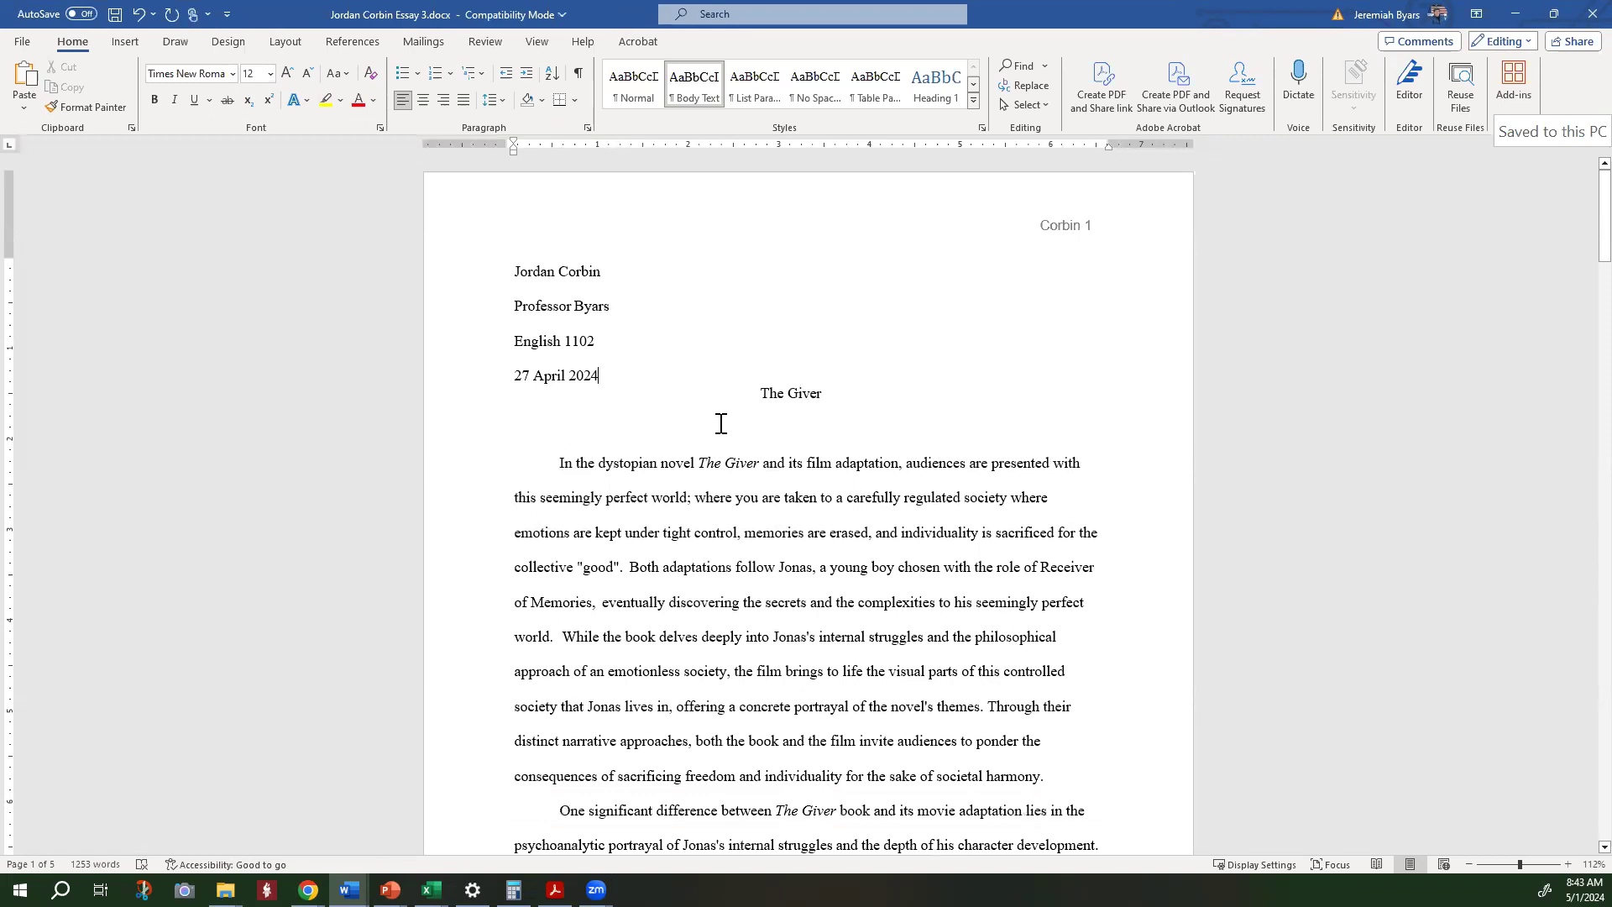
click(770, 416)
key(Delete)
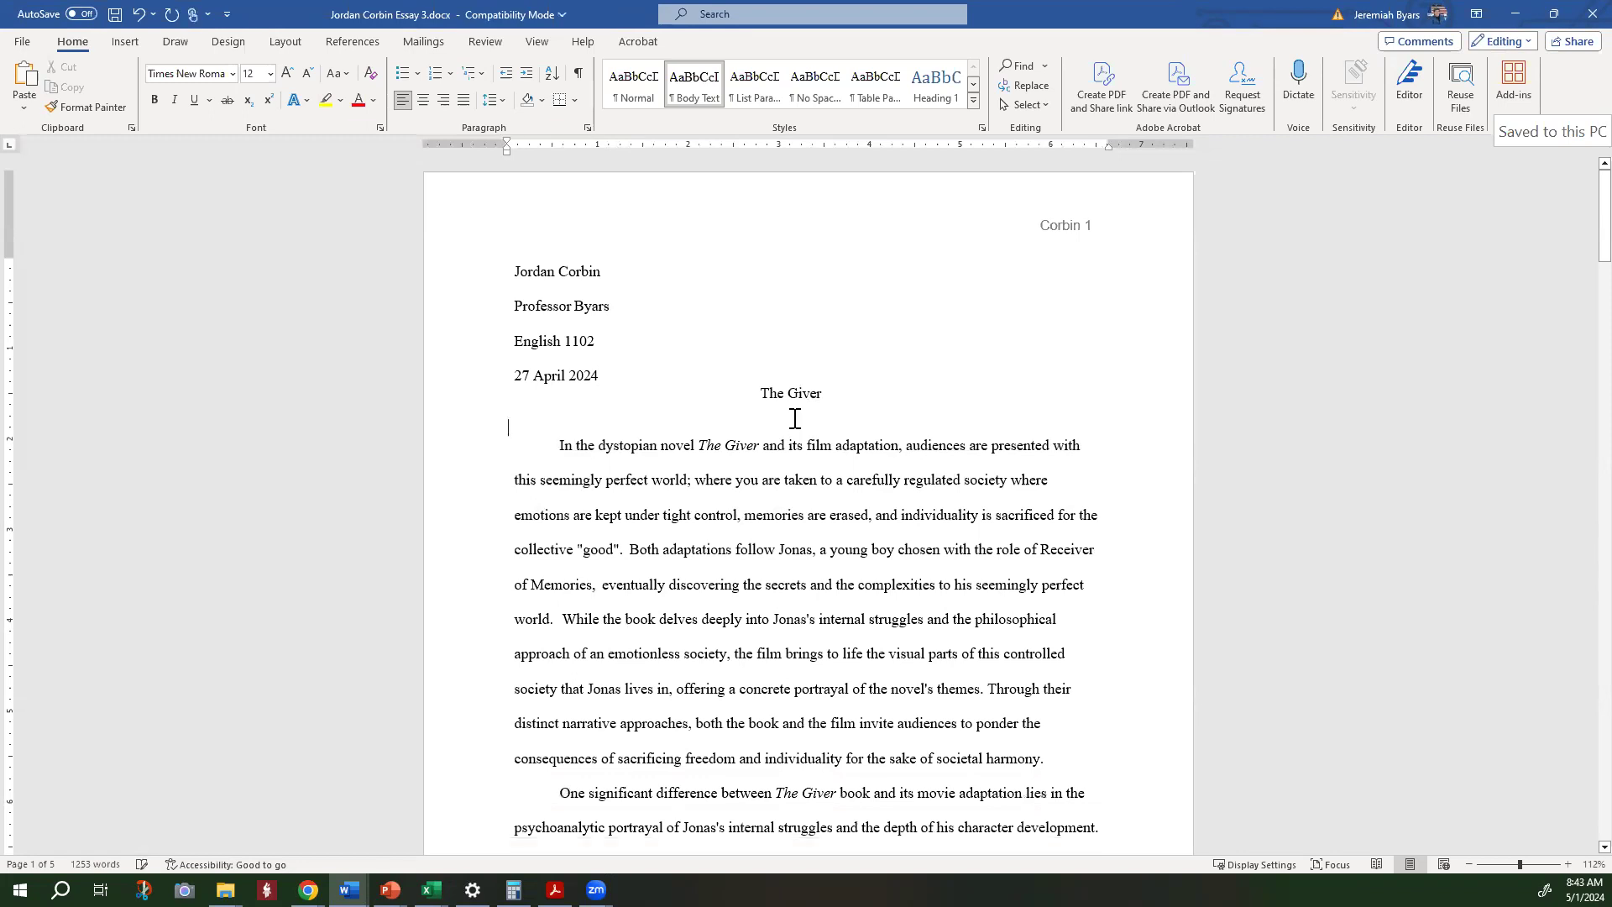
key(Delete)
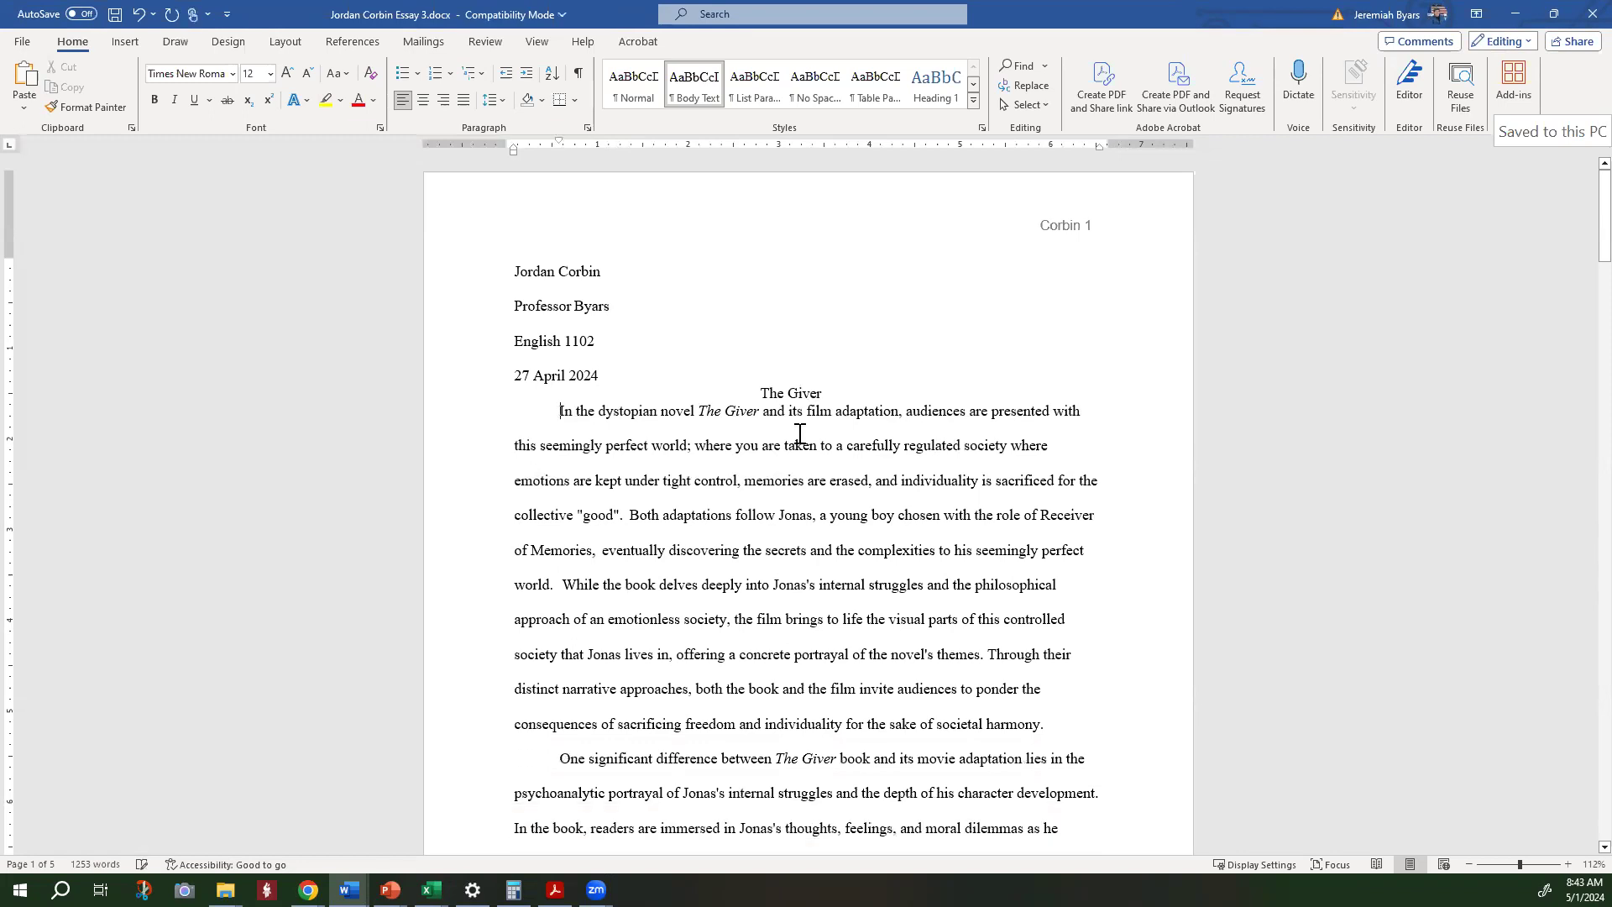
Double-space the lines from the date through the opening paragraph
click(789, 388)
drag(623, 399, 846, 453)
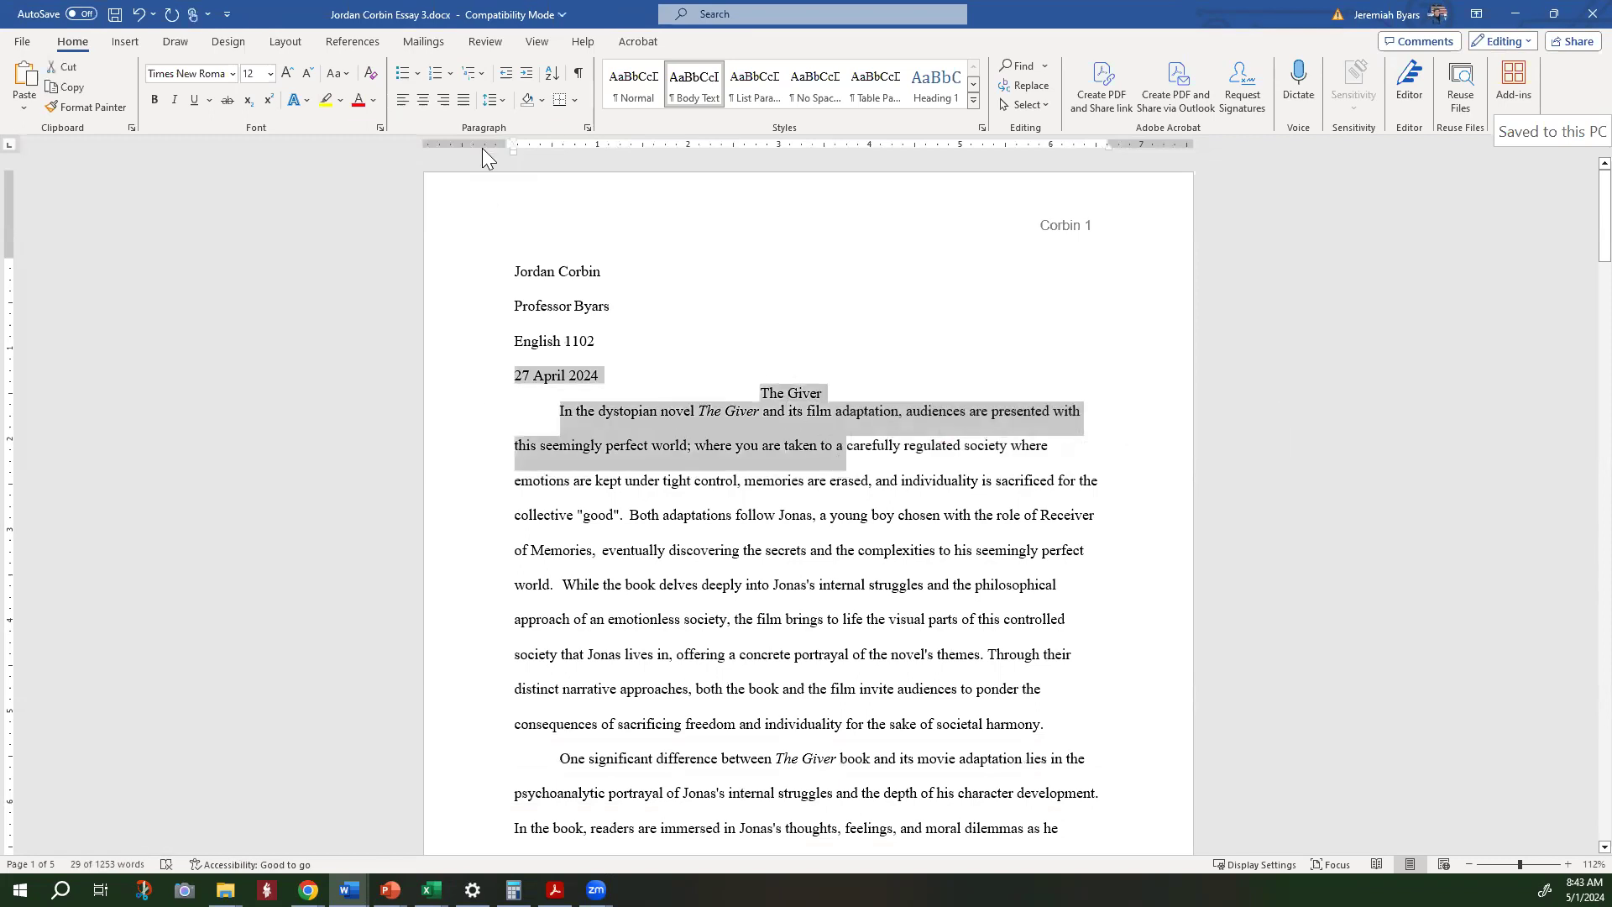
click(587, 127)
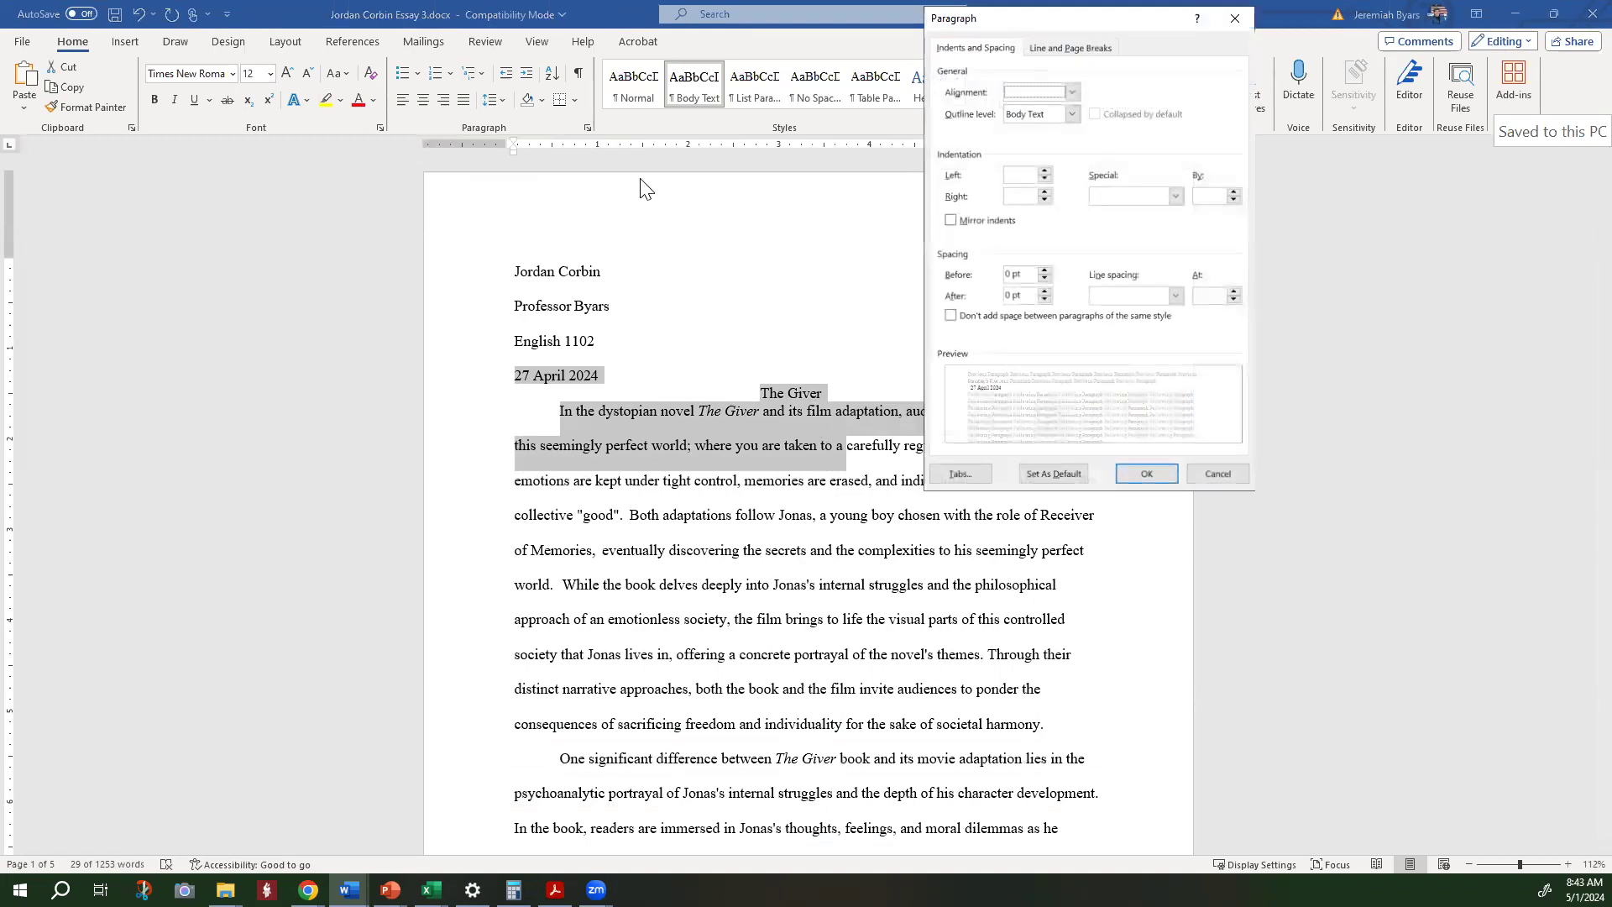
click(1120, 294)
click(1125, 342)
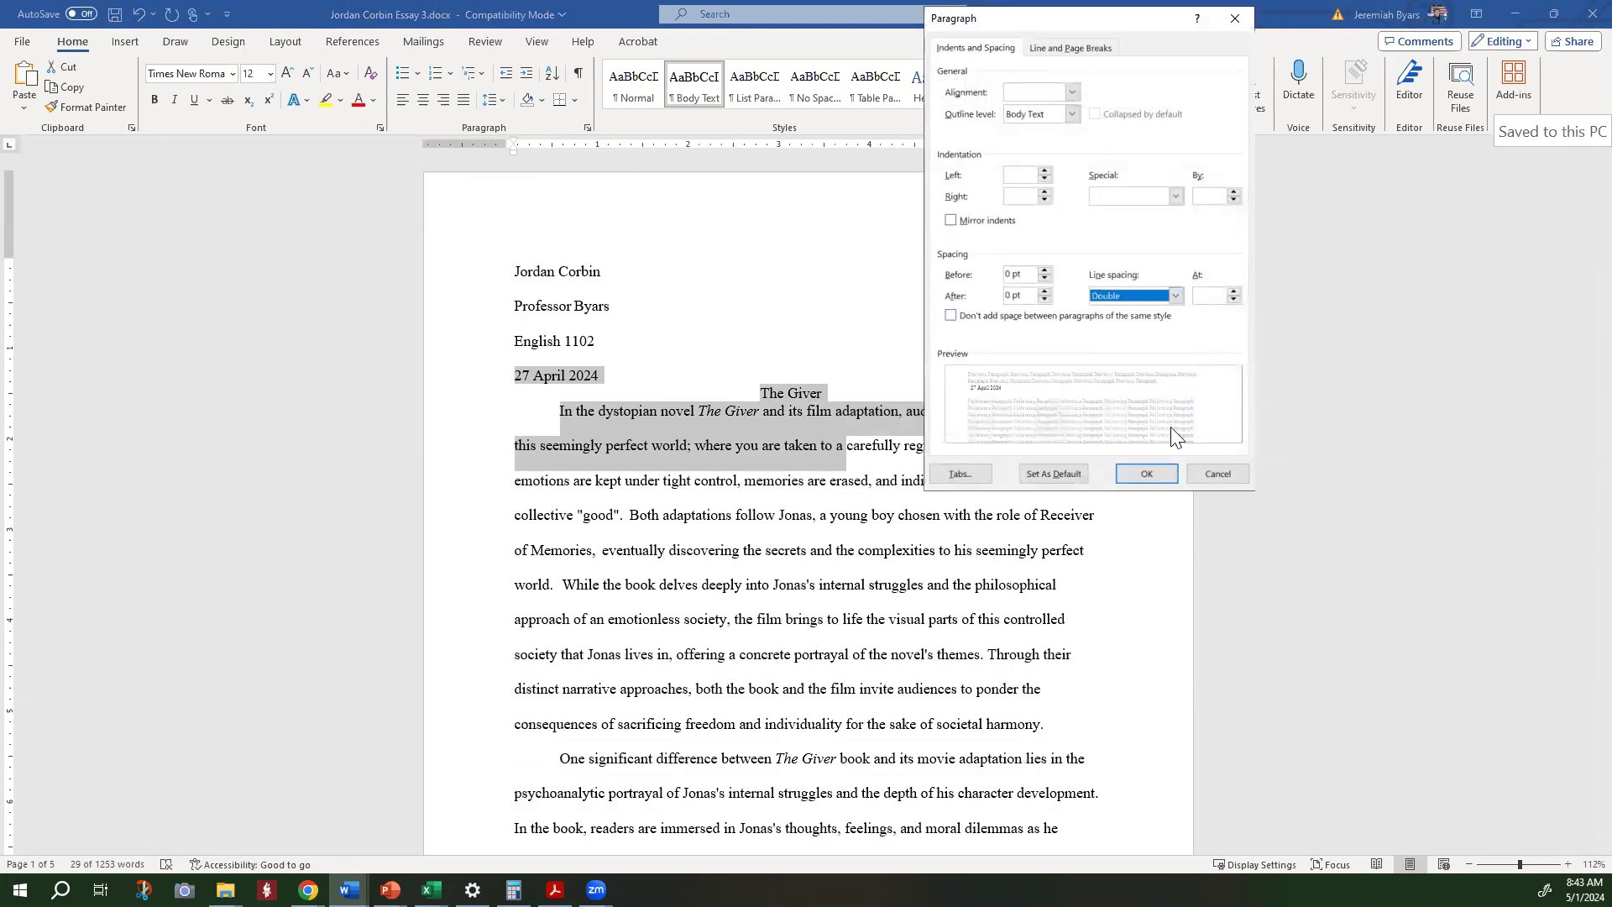
click(1147, 473)
click(859, 411)
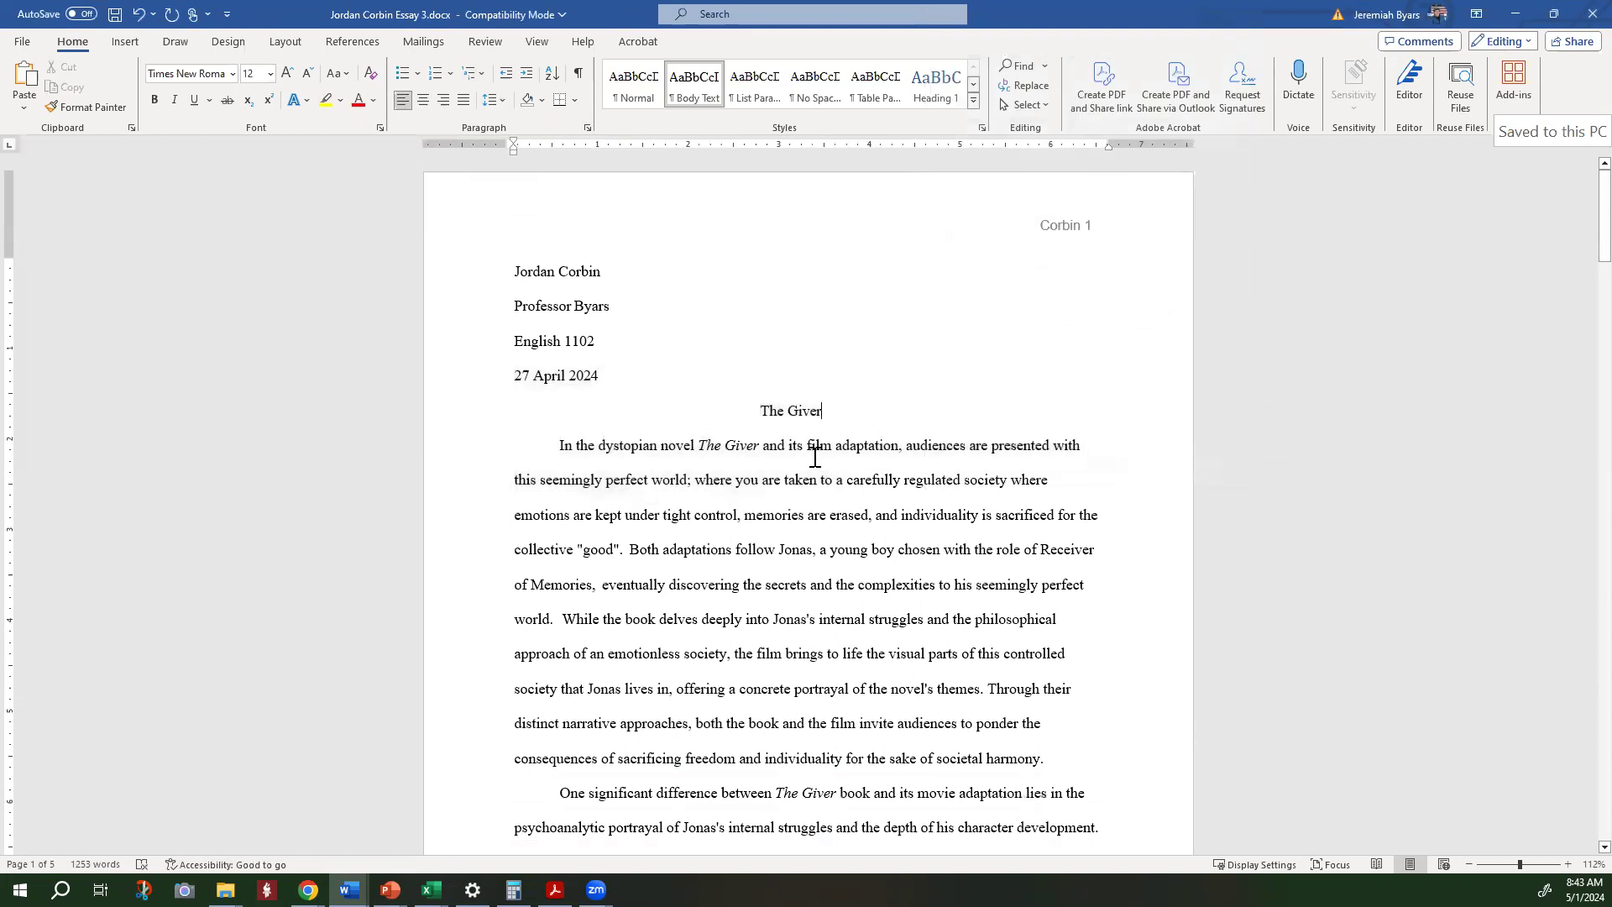
Center the title, then set the whole essay to double spacing with 0 pt before paragraphs
key(ctrl+e)
key(ctrl+a)
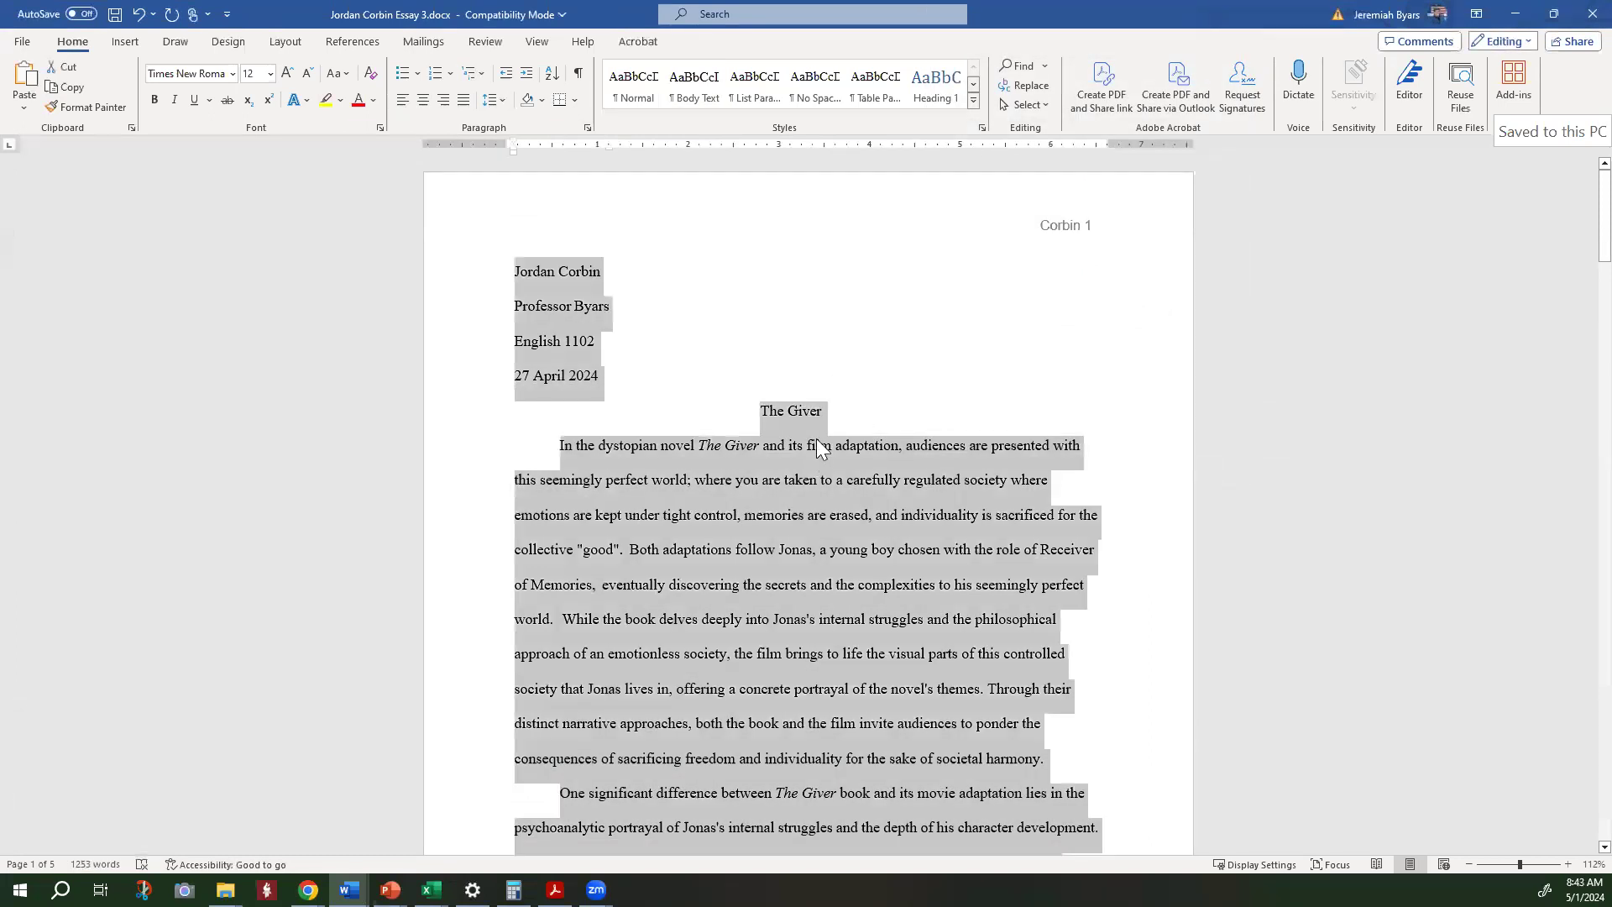
click(587, 128)
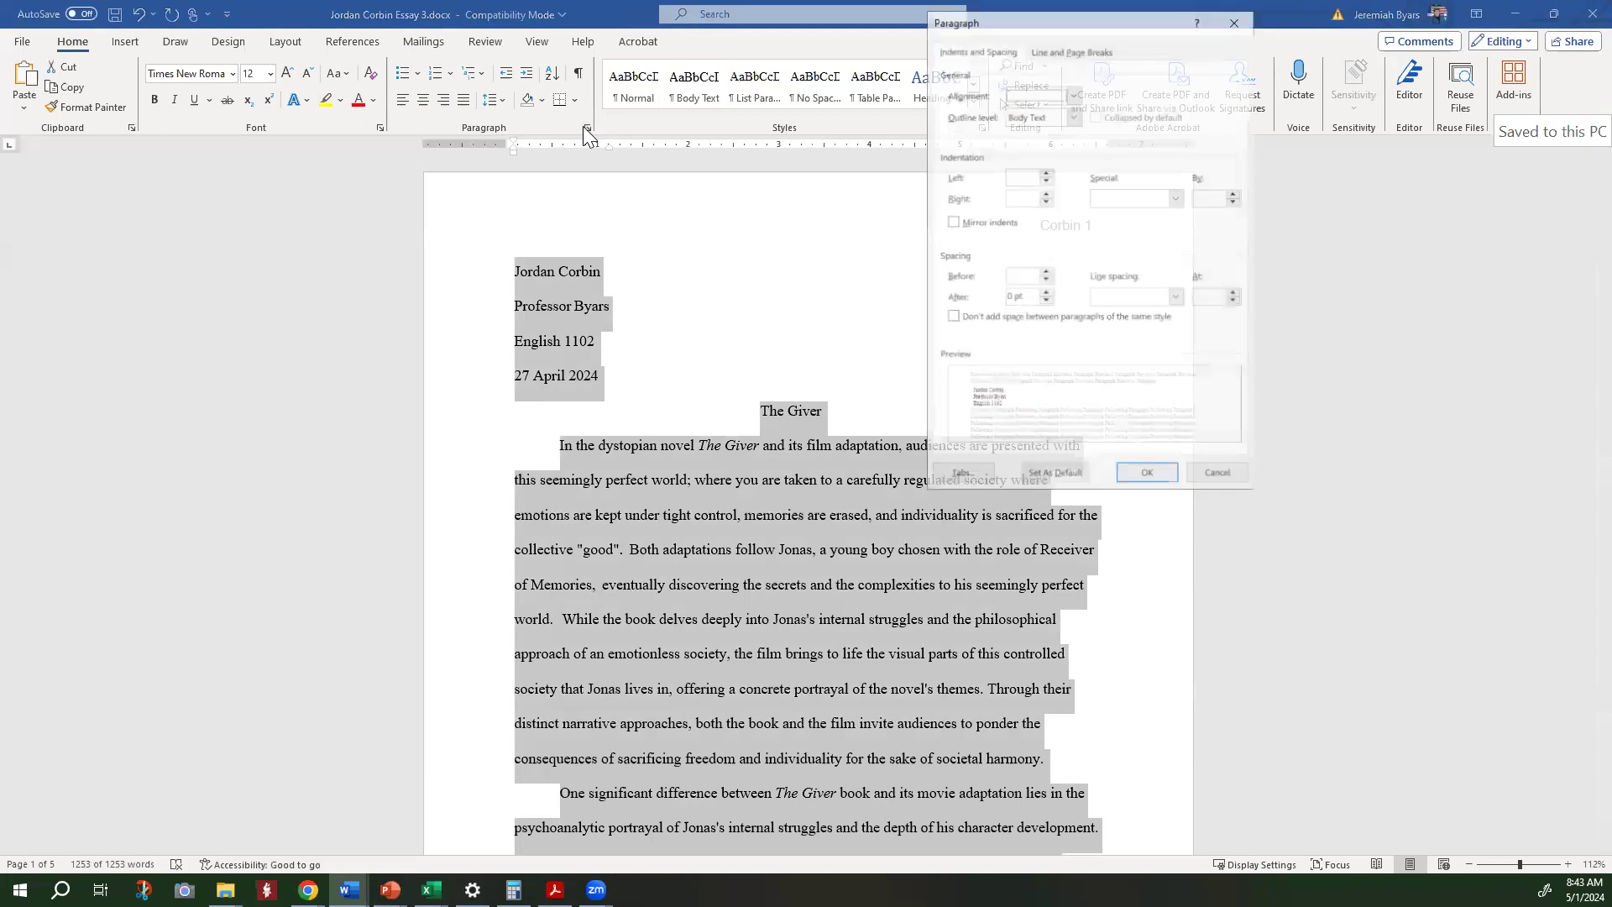
click(1013, 277)
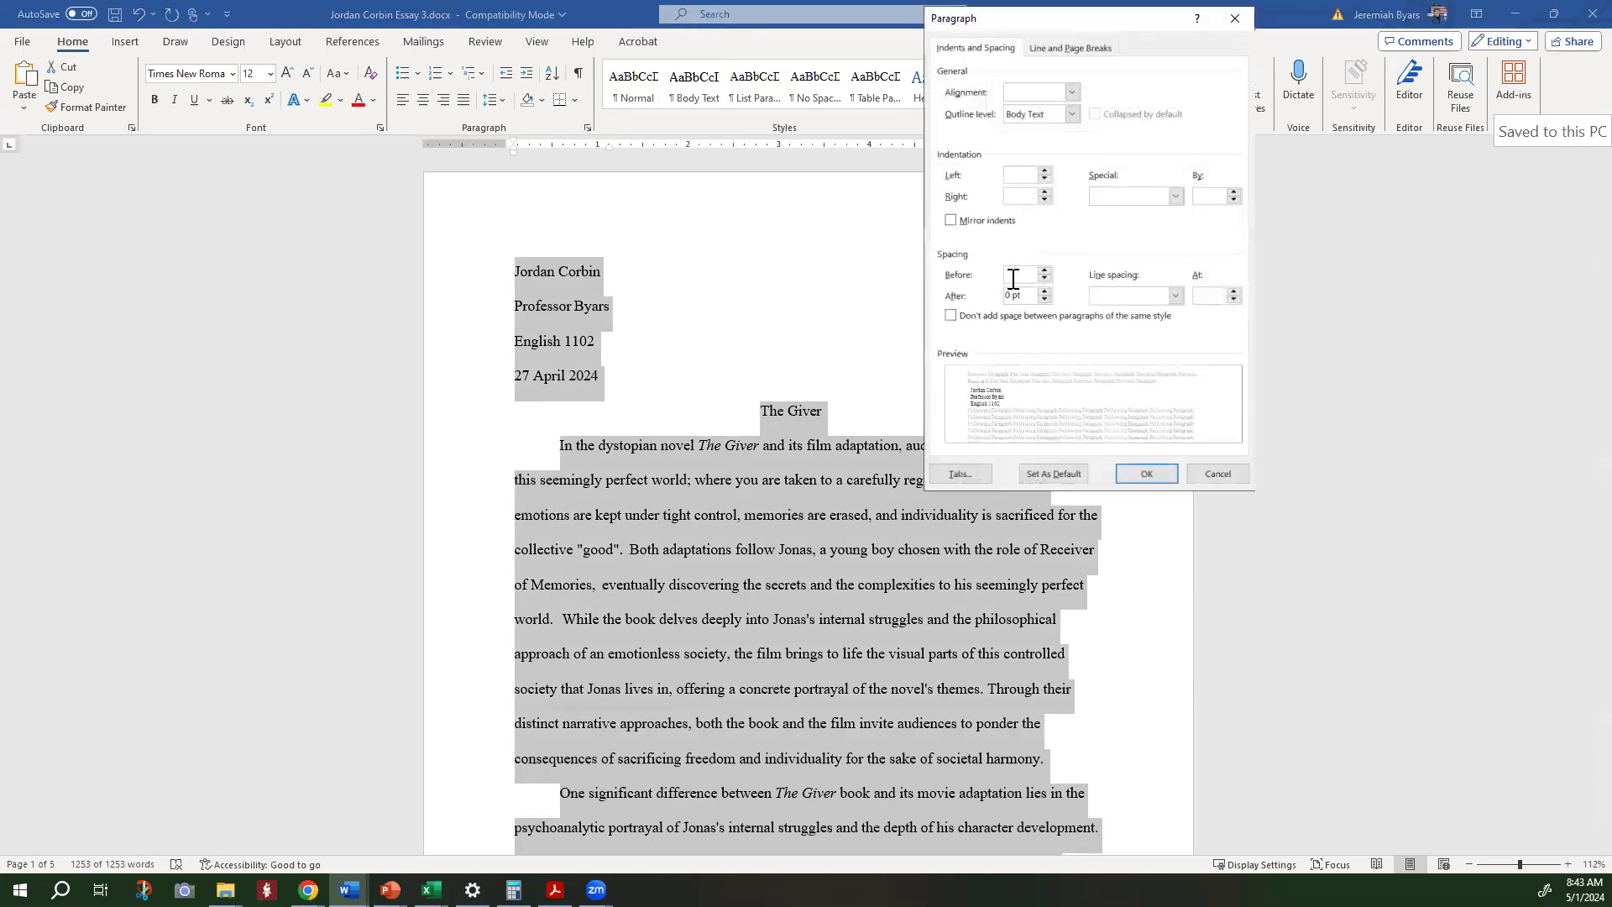
text(0)
click(1094, 294)
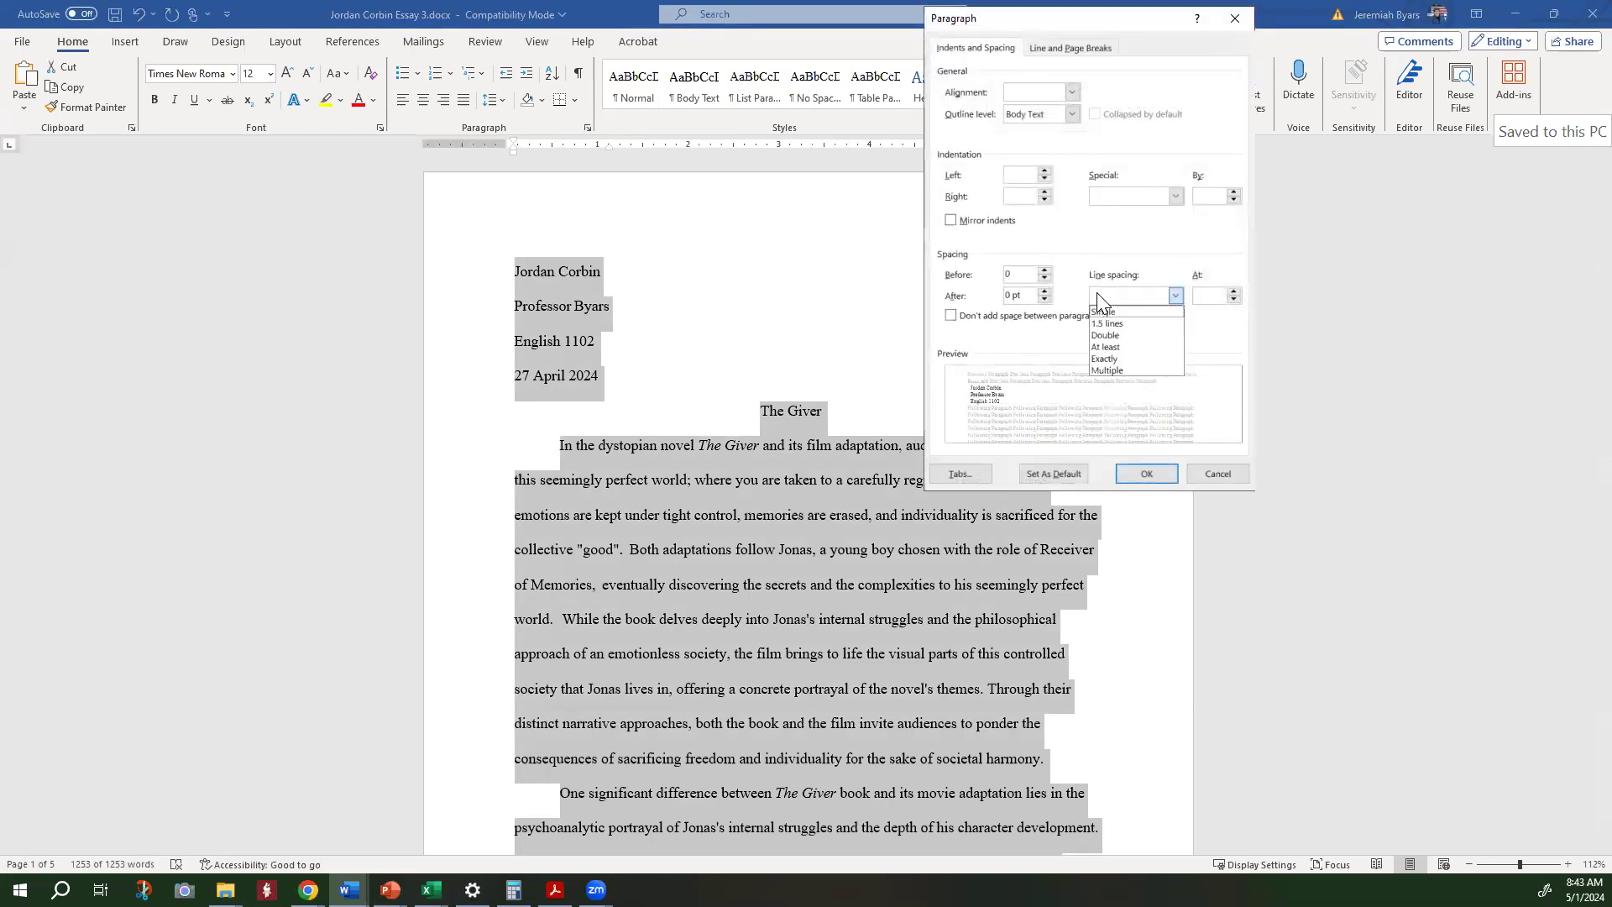
click(1109, 335)
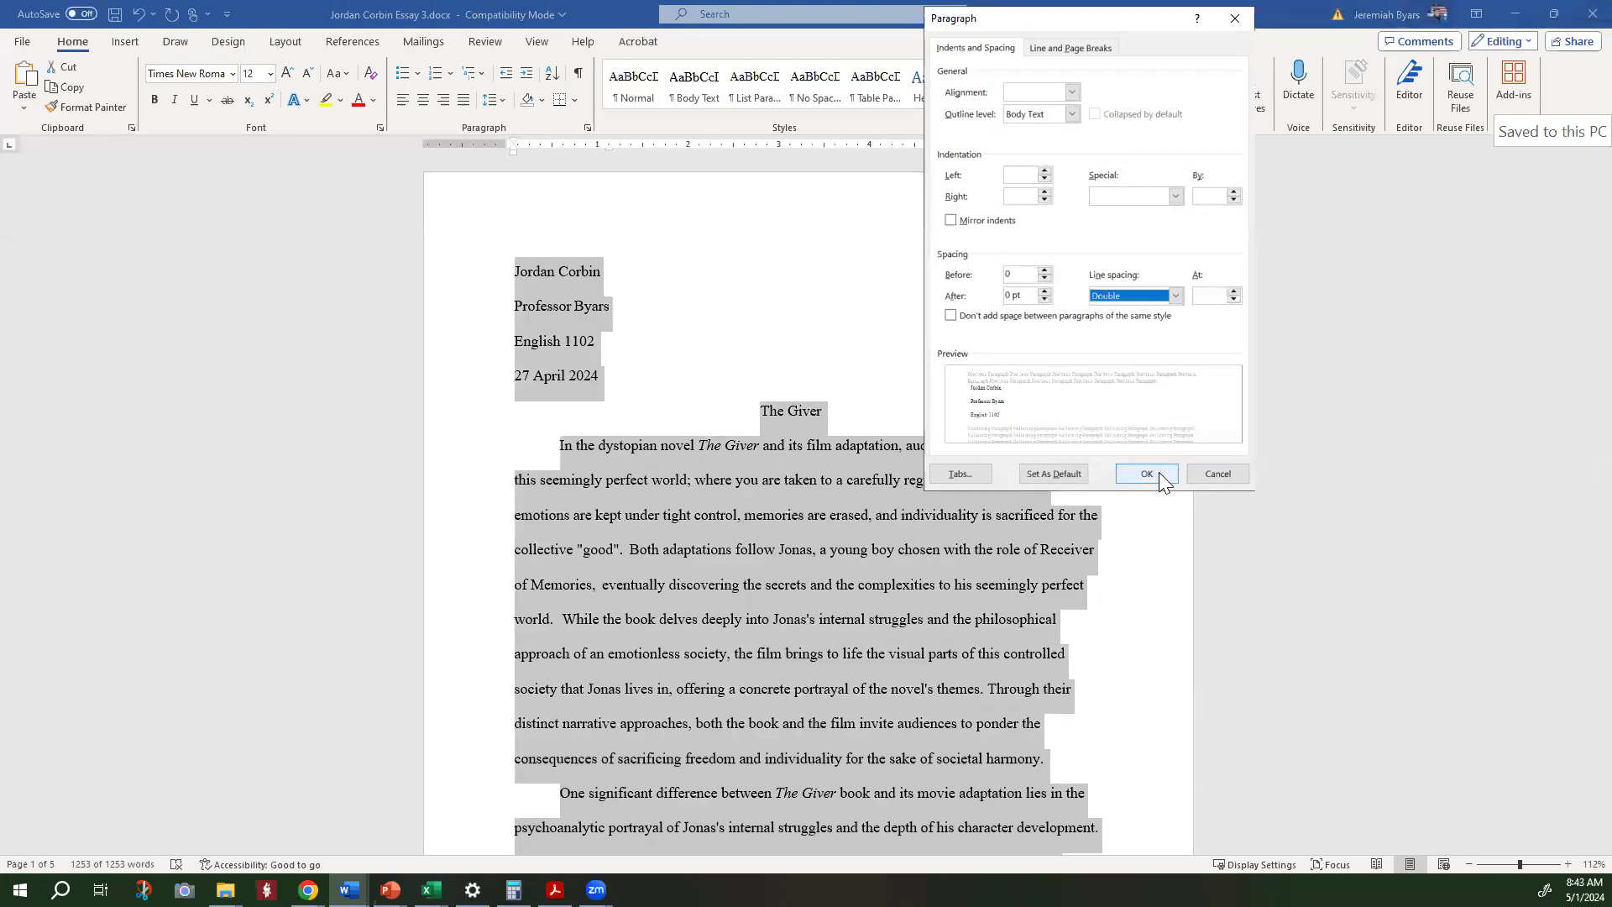
click(1159, 472)
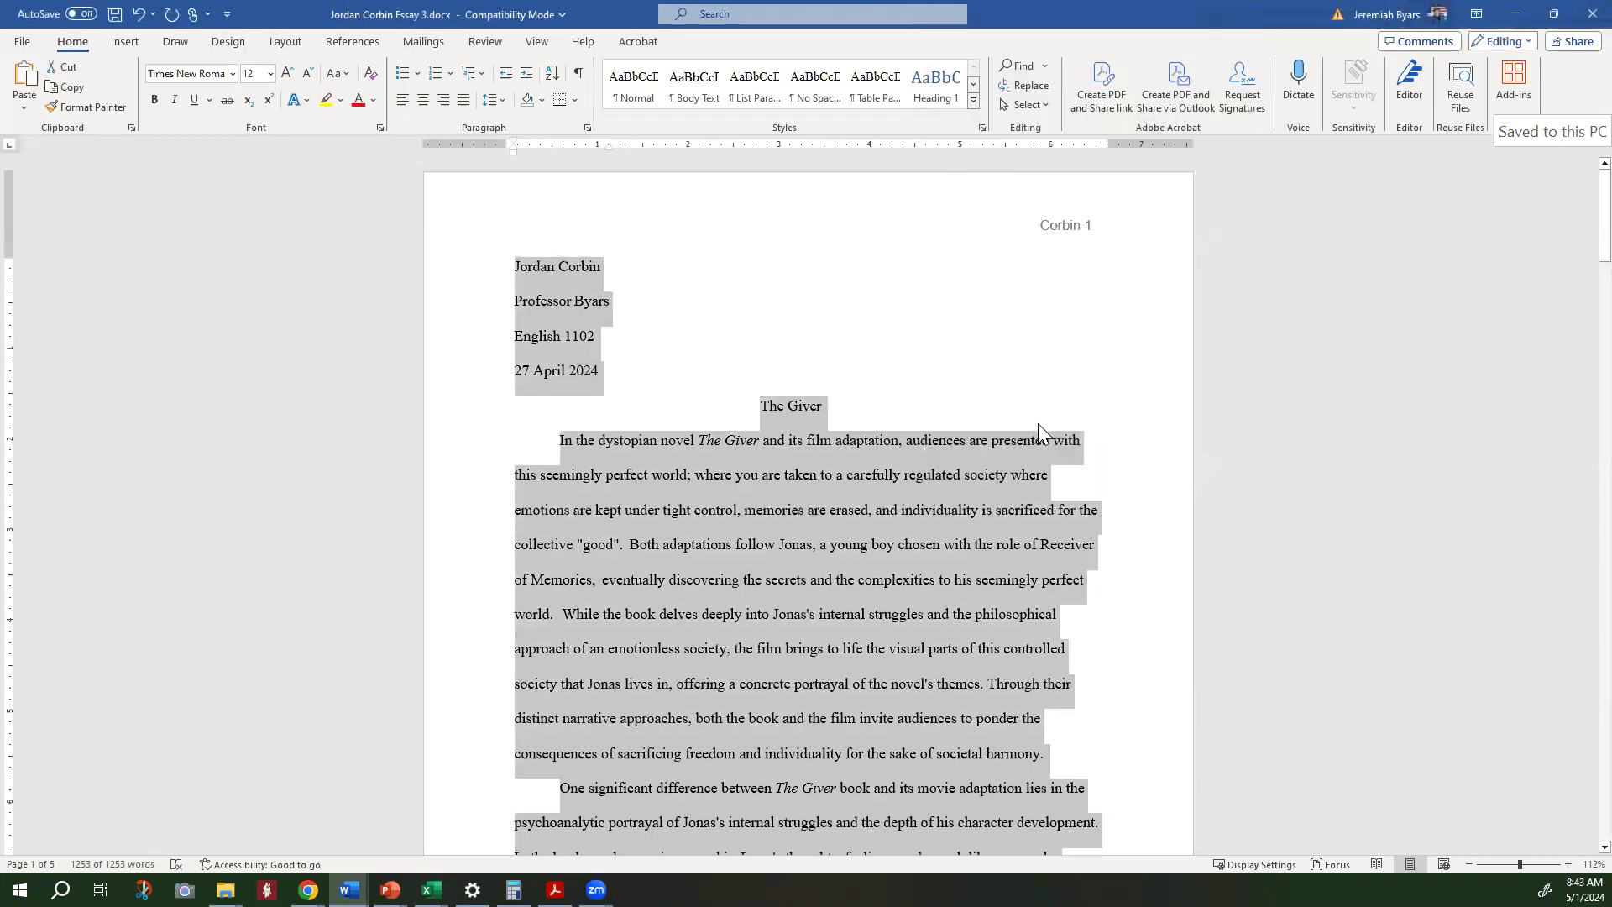
click(587, 126)
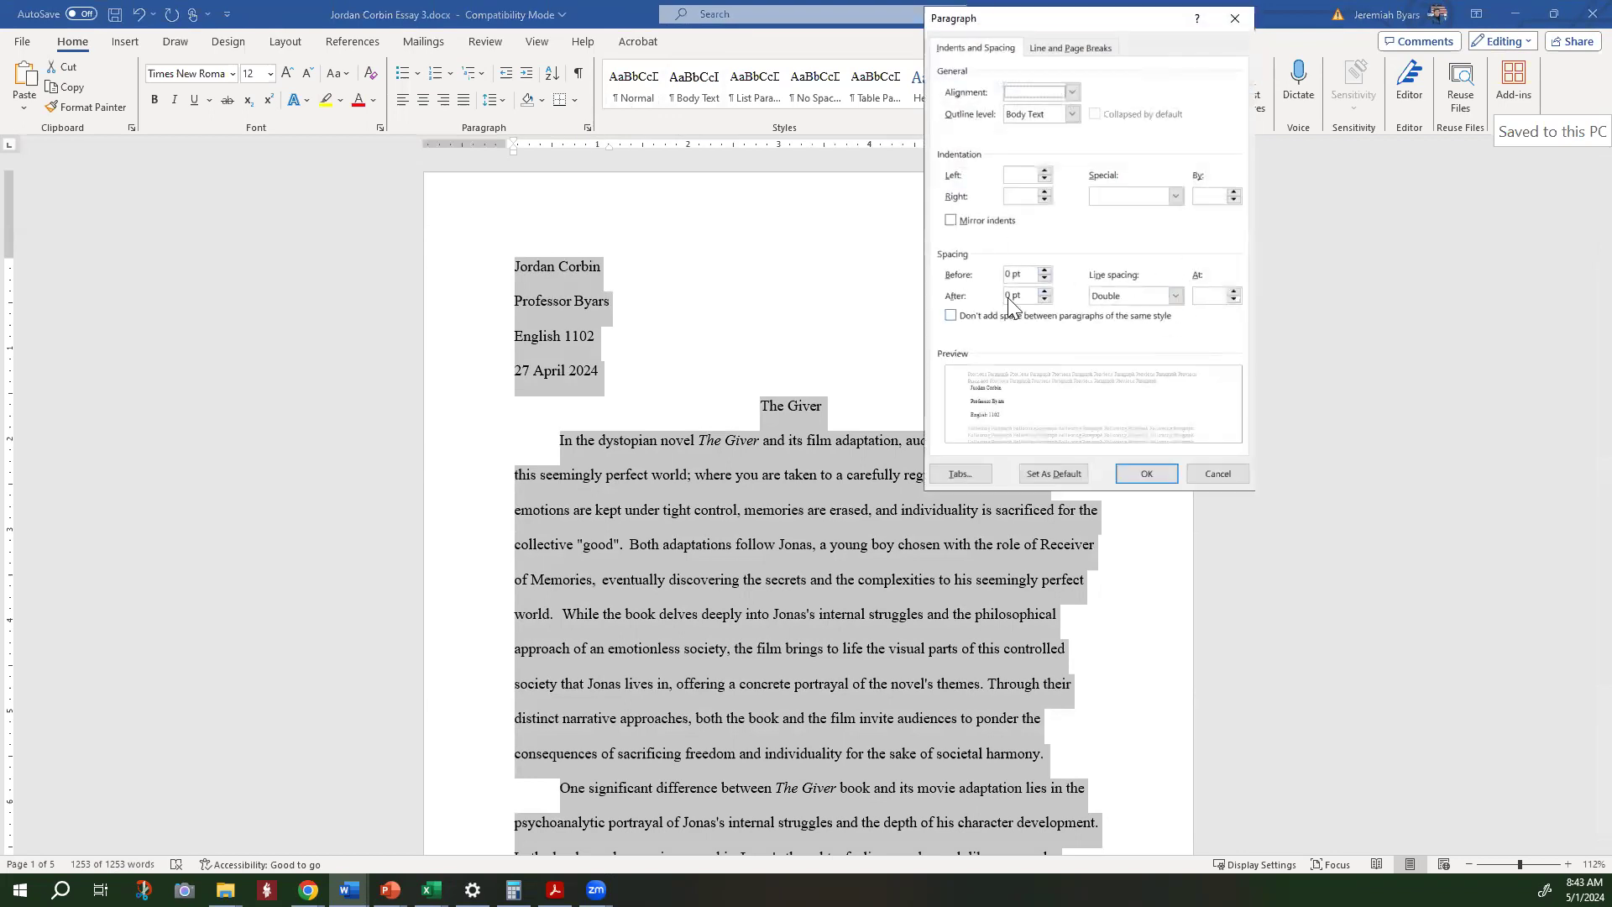
click(1144, 473)
click(789, 413)
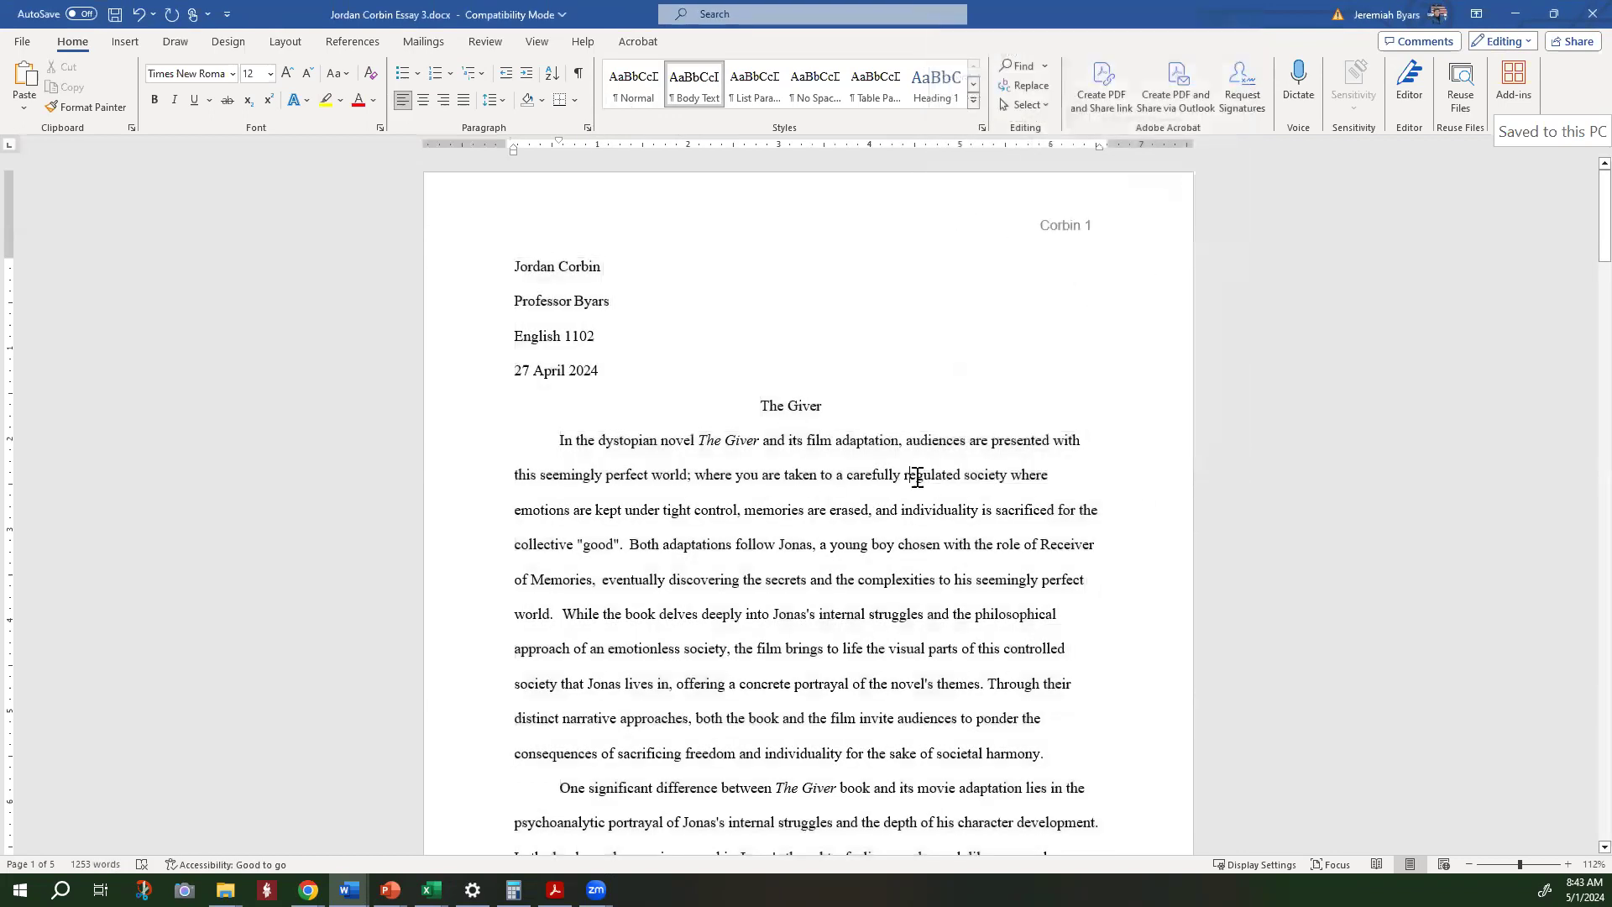
Italicize the title 'The Giver' with Ctrl+I
drag(833, 417, 773, 418)
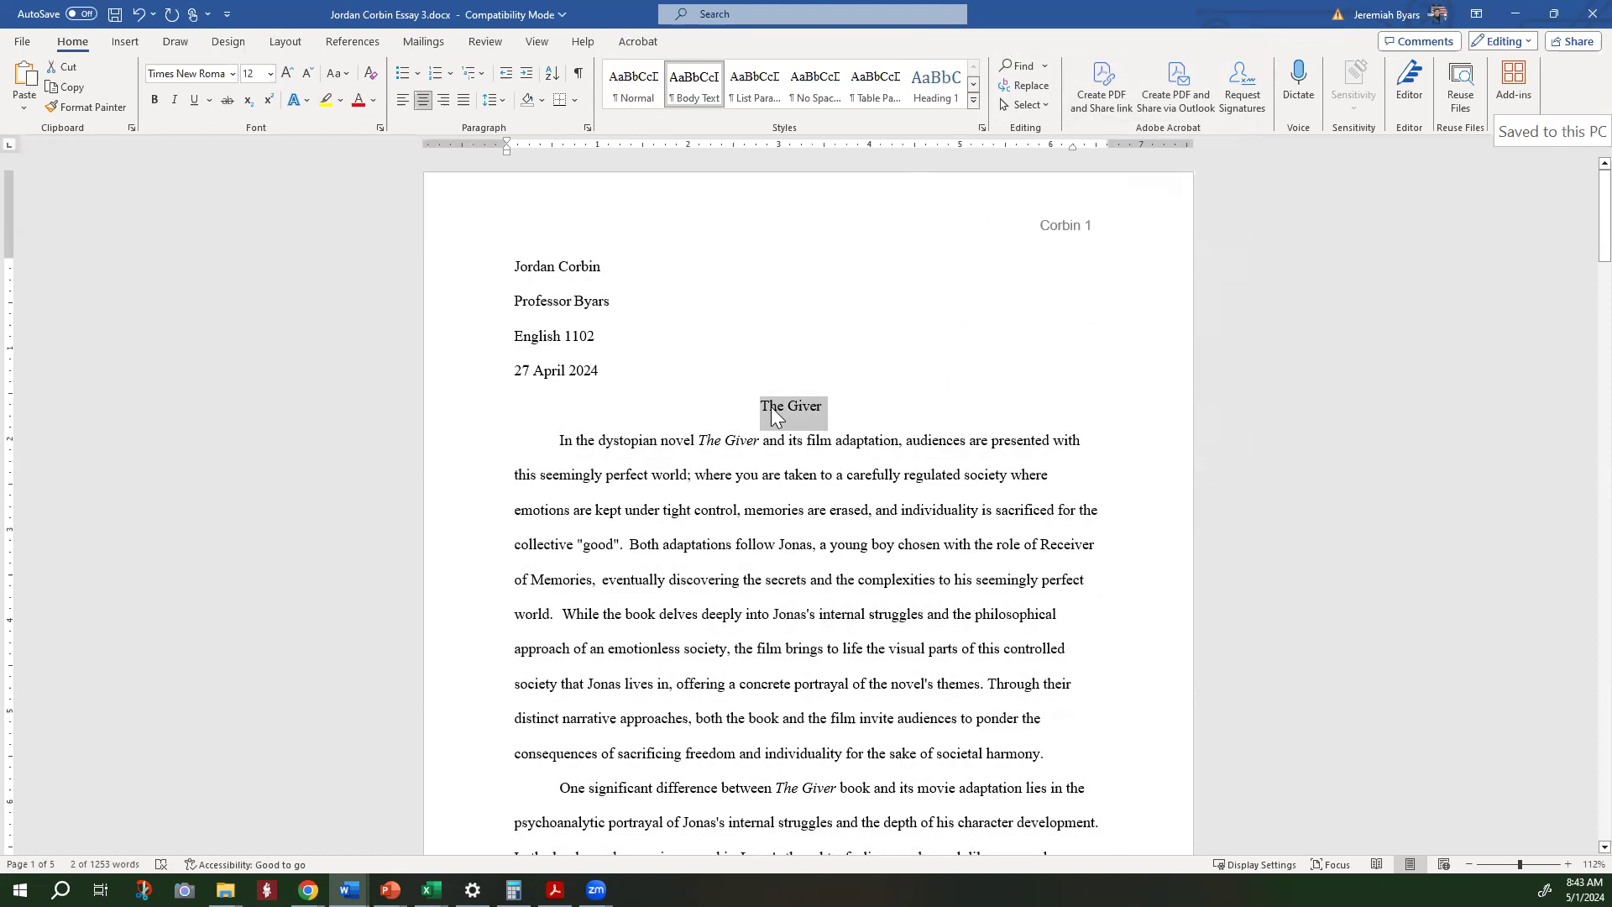
key(ctrl+i)
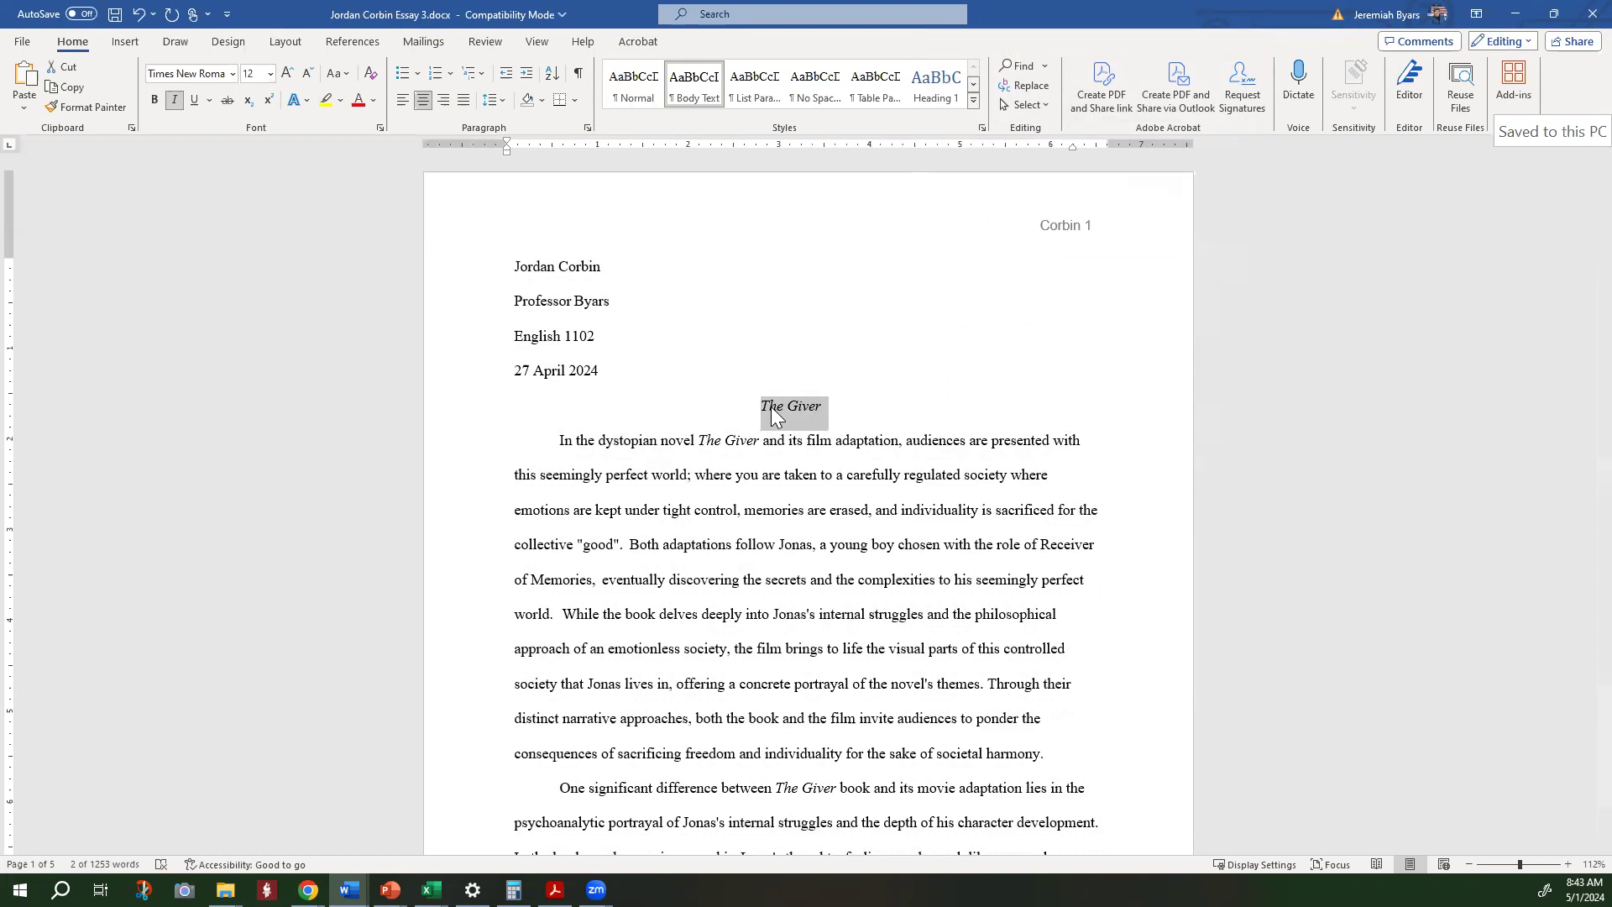
click(871, 474)
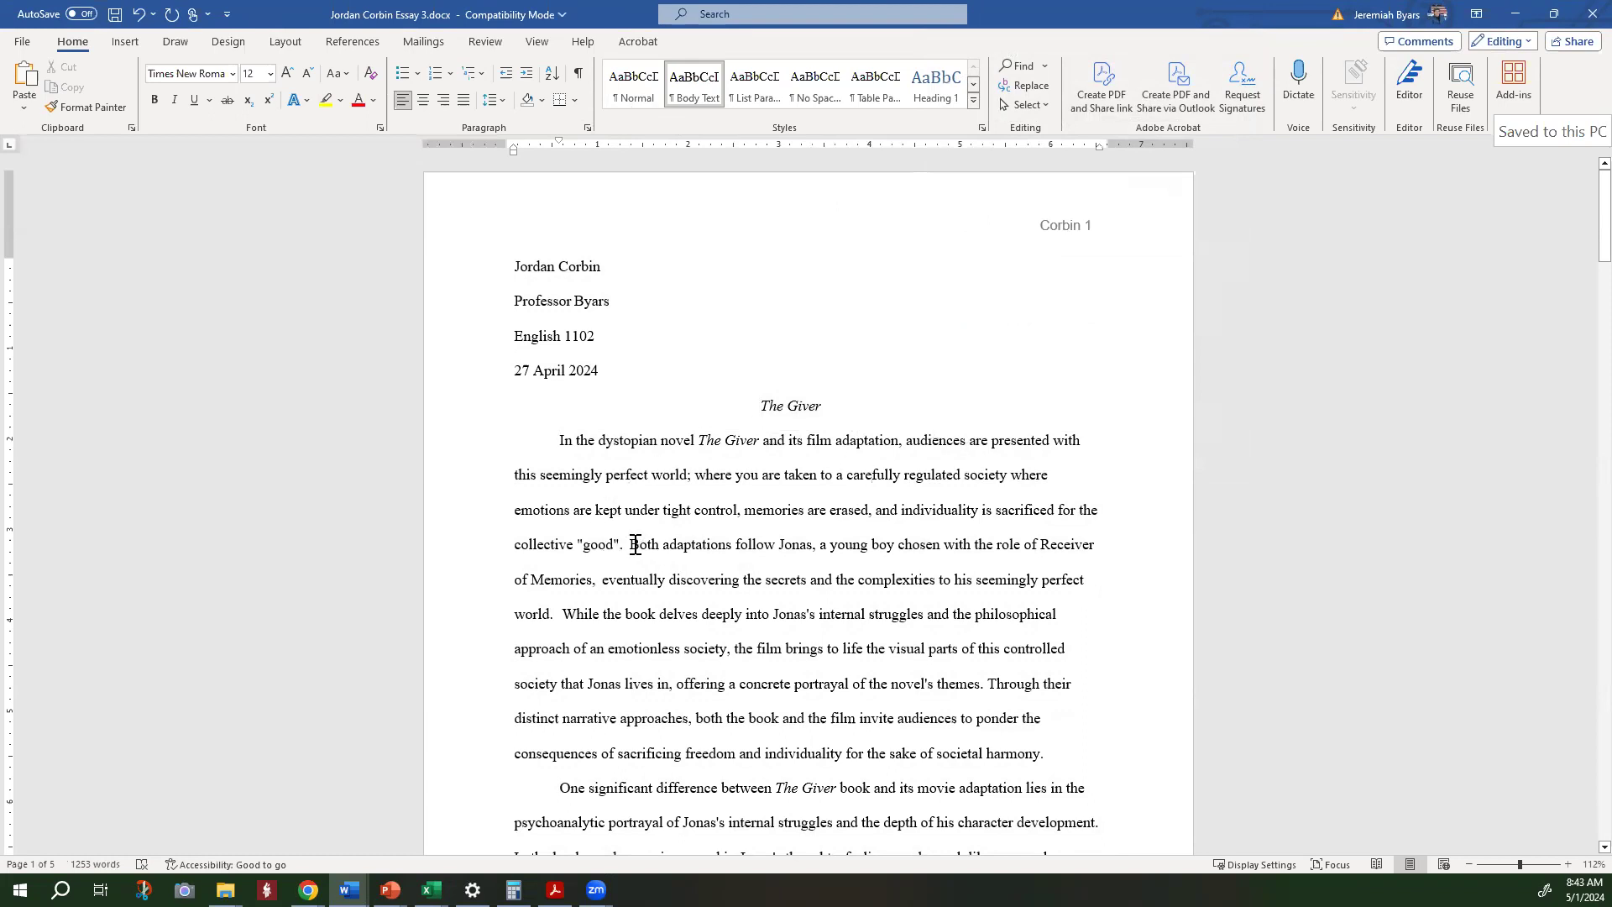
Highlight "good". in yellow, then show the Week 2 PowerPoint slide on quotation marks
drag(636, 544, 574, 544)
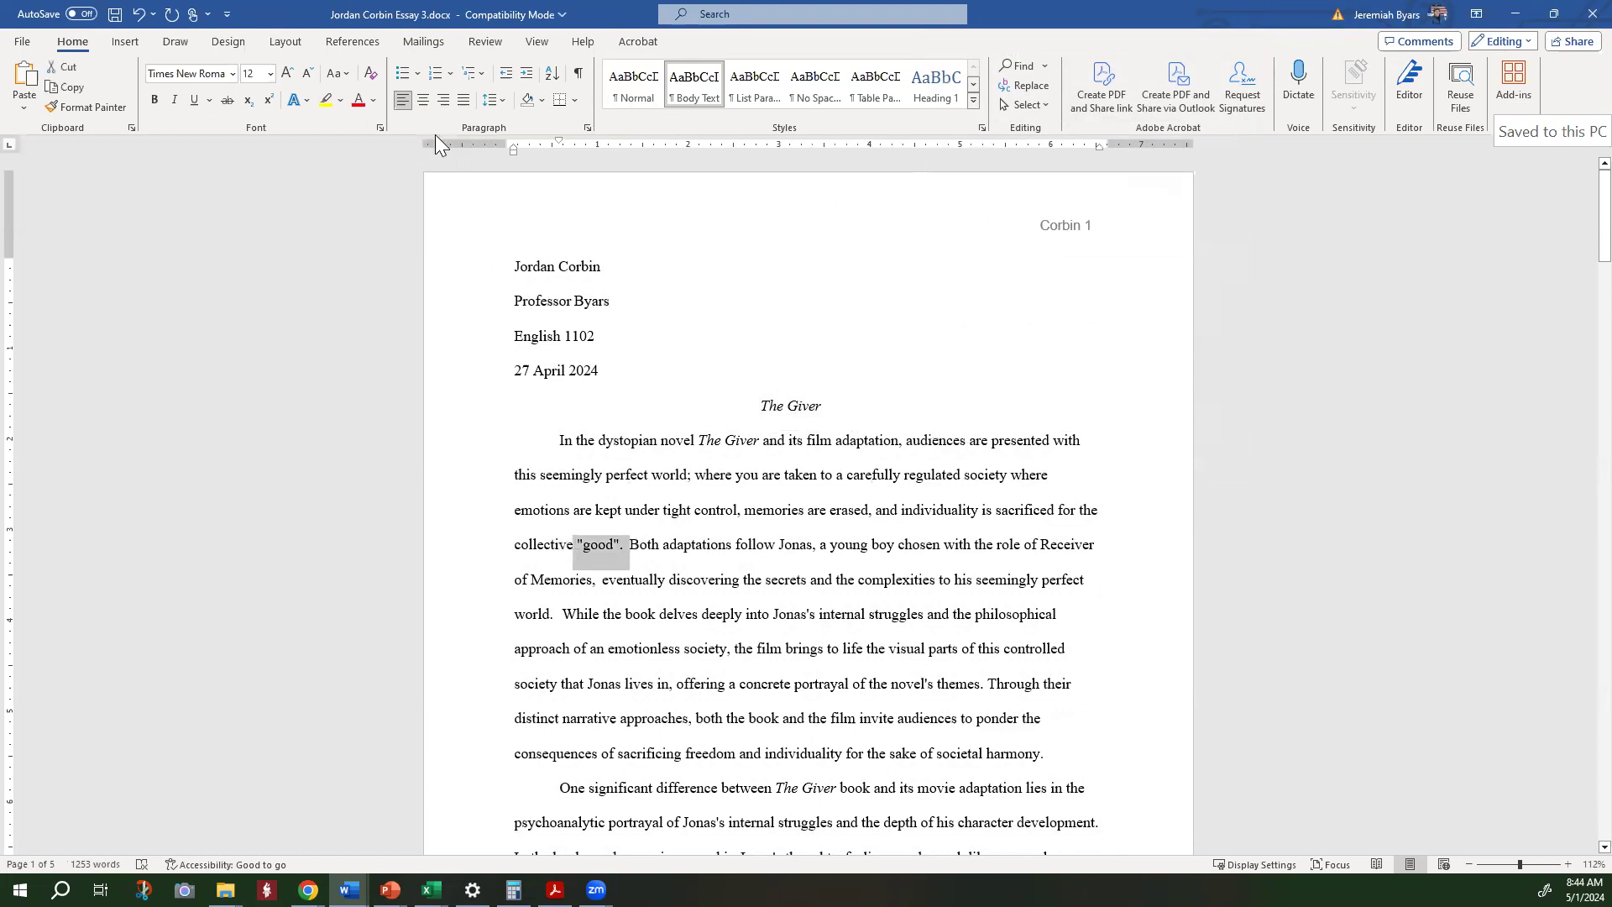
click(325, 99)
click(554, 320)
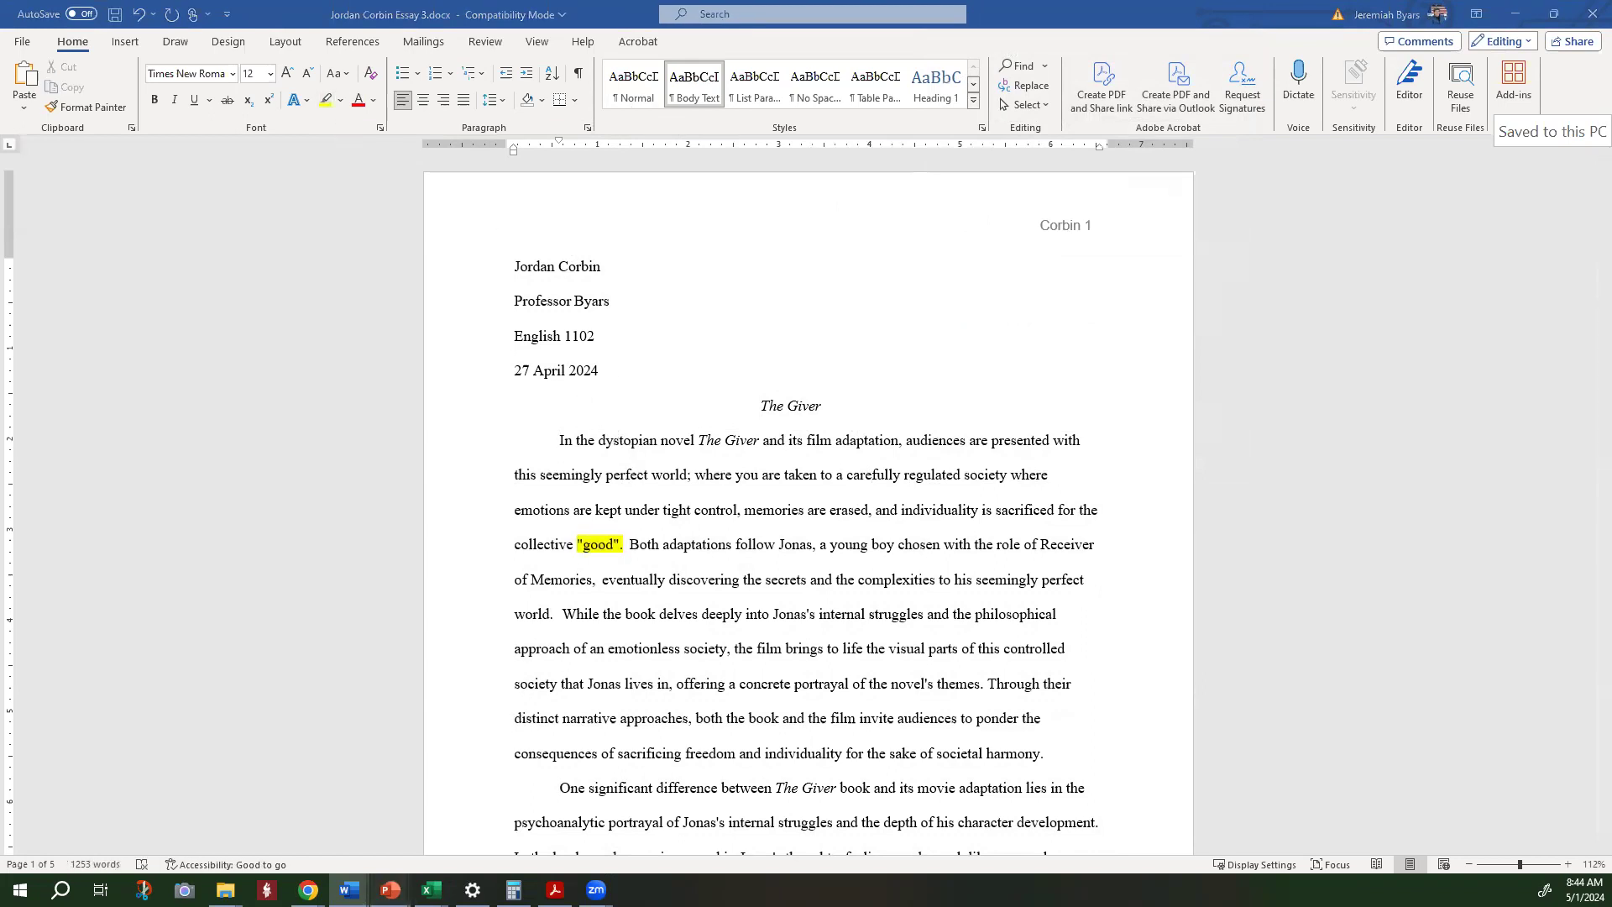
click(390, 889)
click(459, 840)
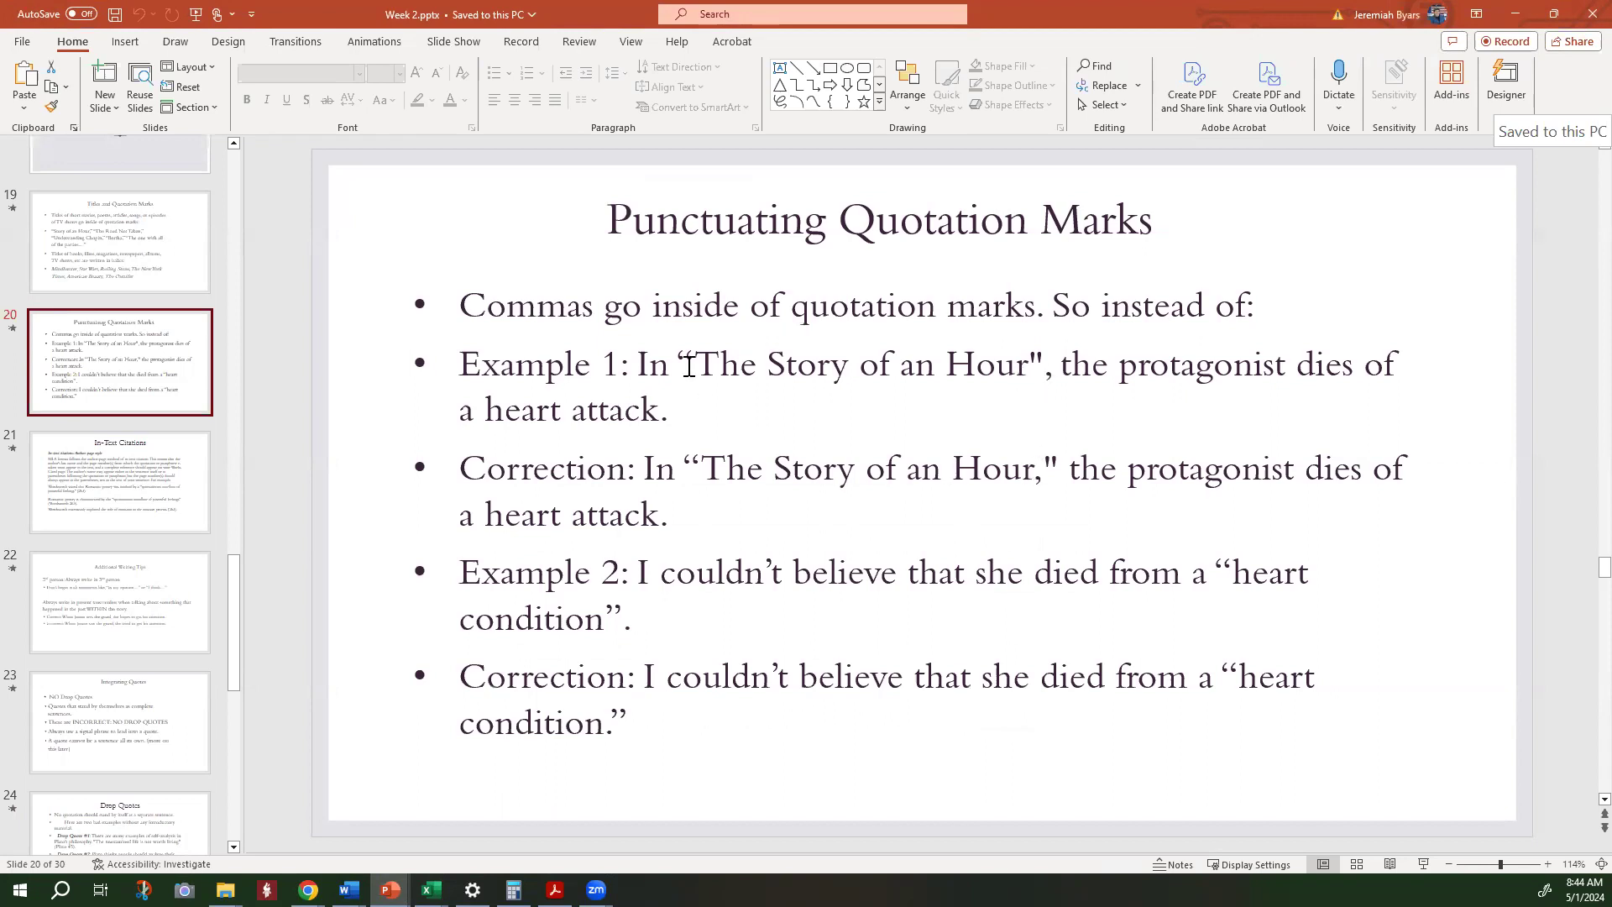
double_click(1051, 461)
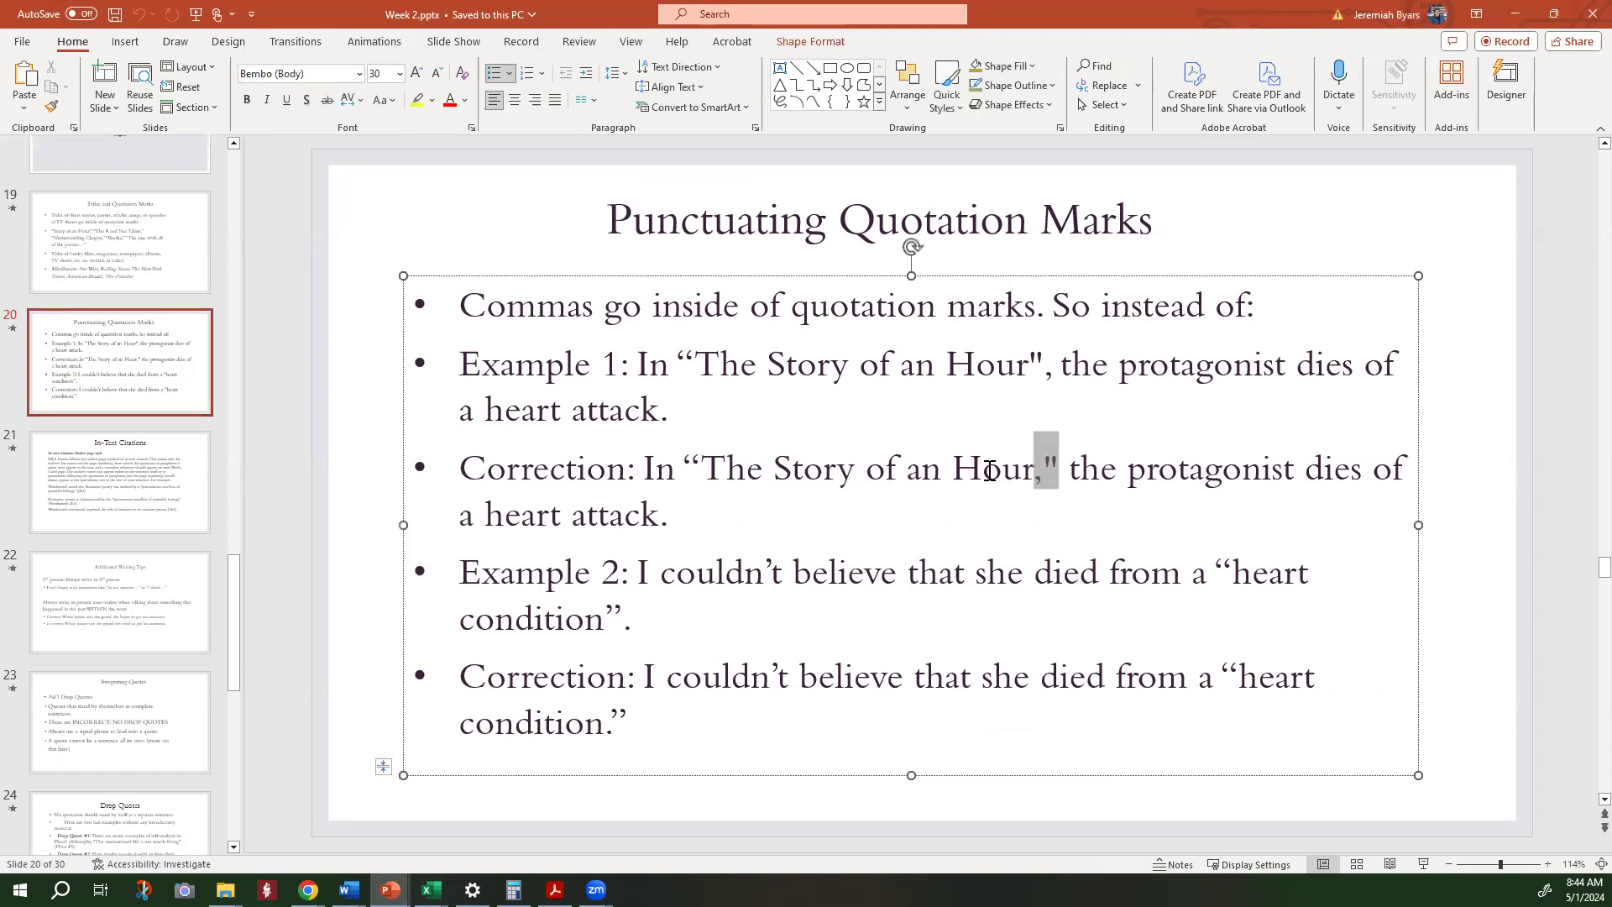
drag(991, 471, 982, 472)
drag(605, 610, 657, 619)
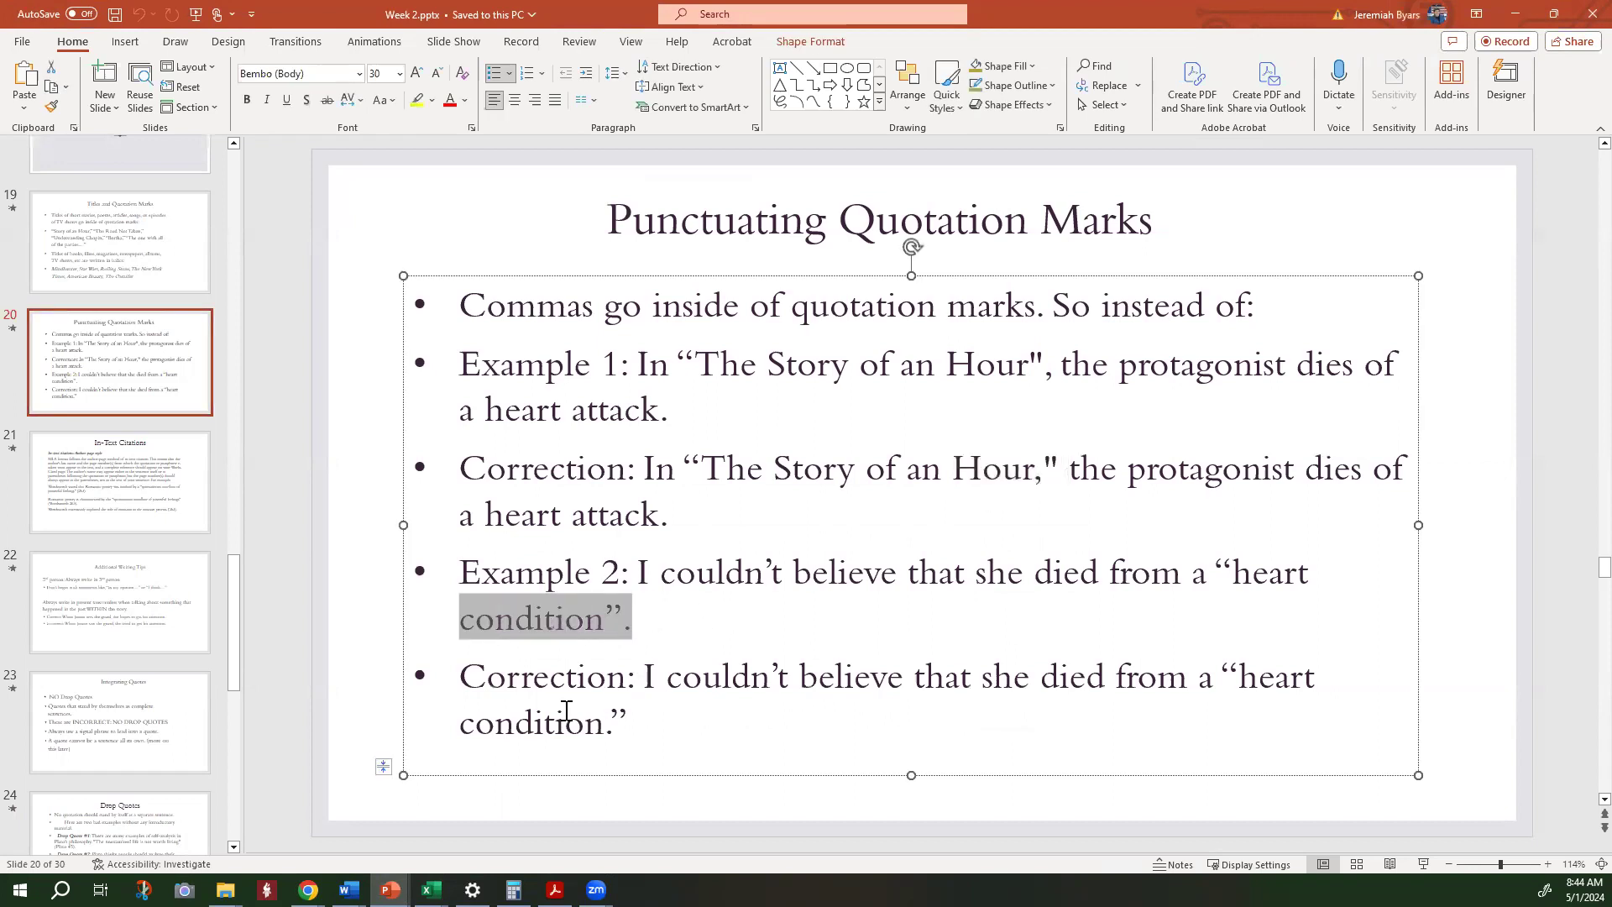
drag(562, 720, 637, 720)
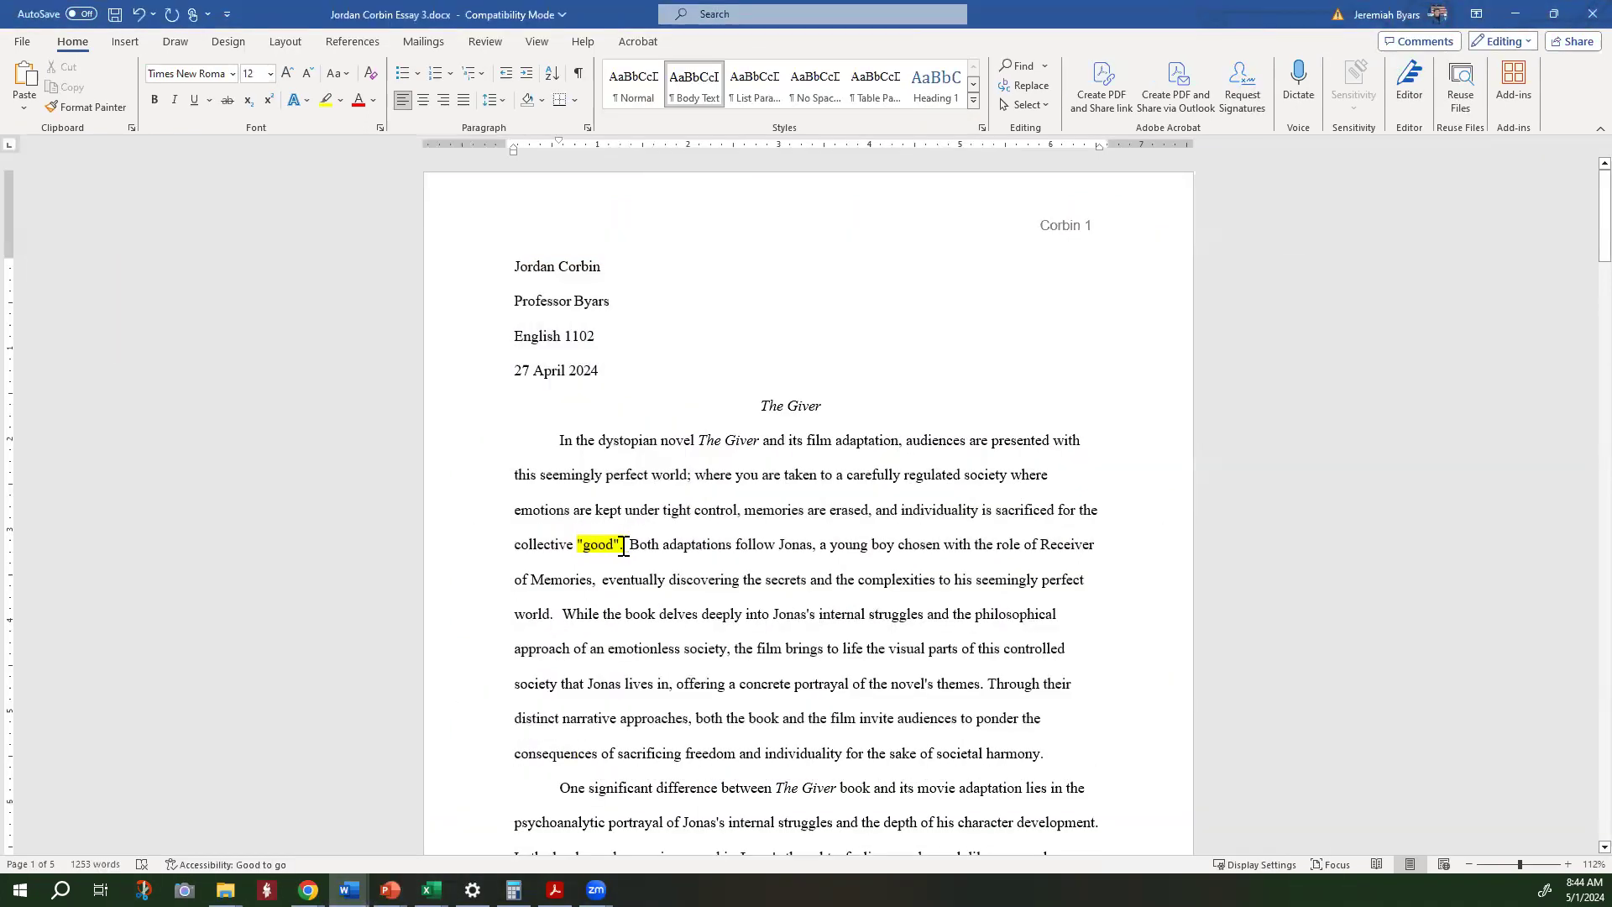
Move the period inside the quotes to read "good." and fix the stray period near 'eventually'
key(BackSpace)
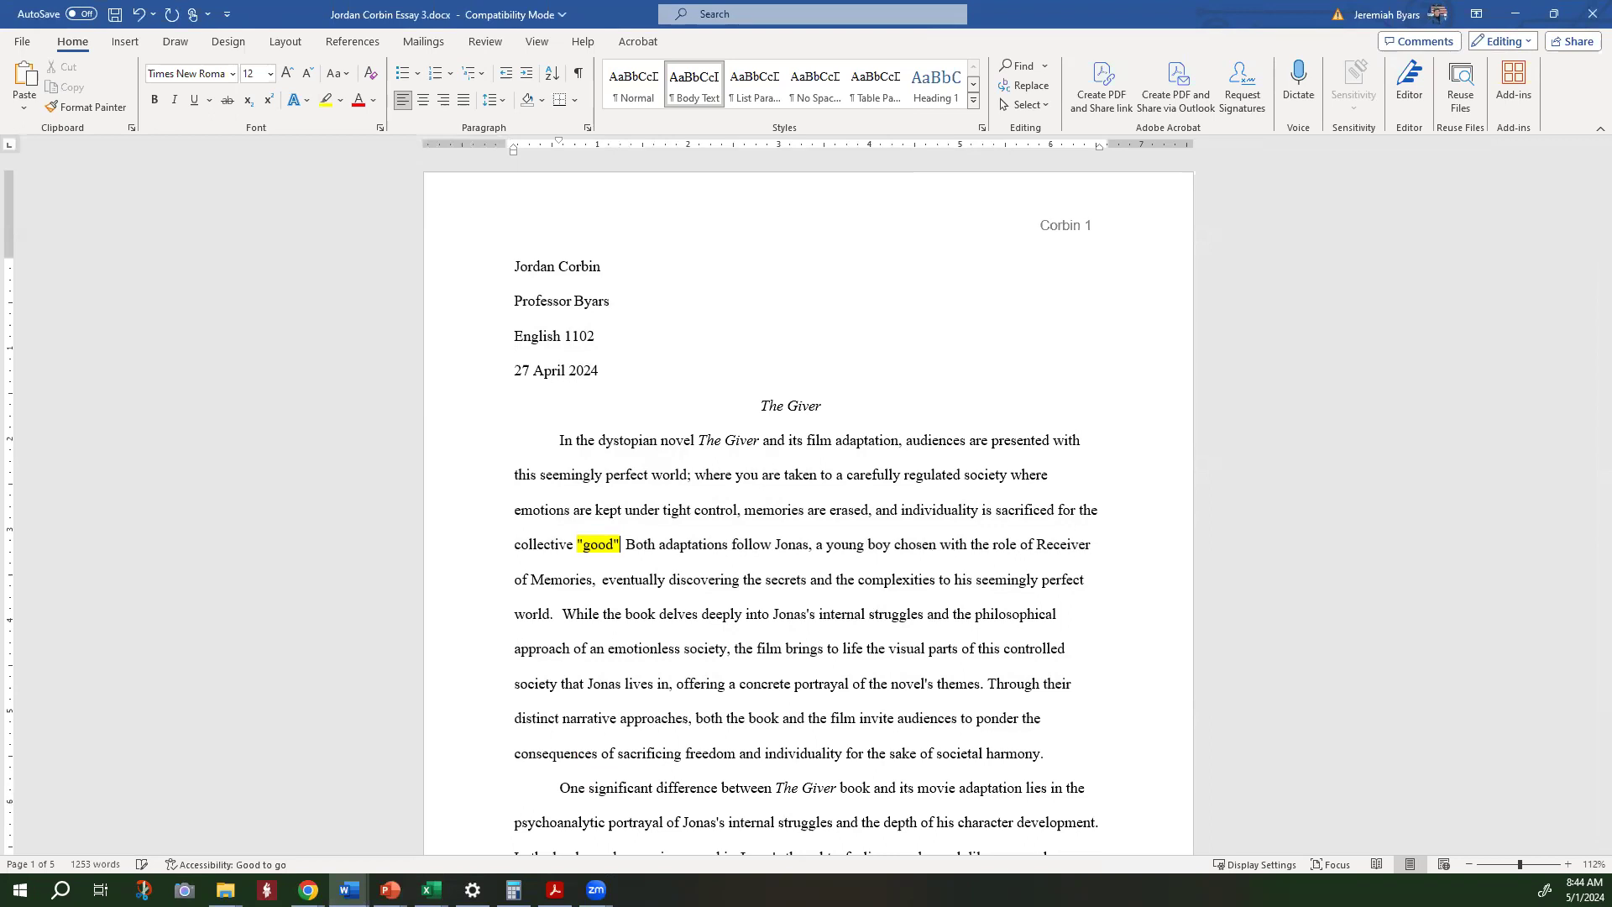
text(.)
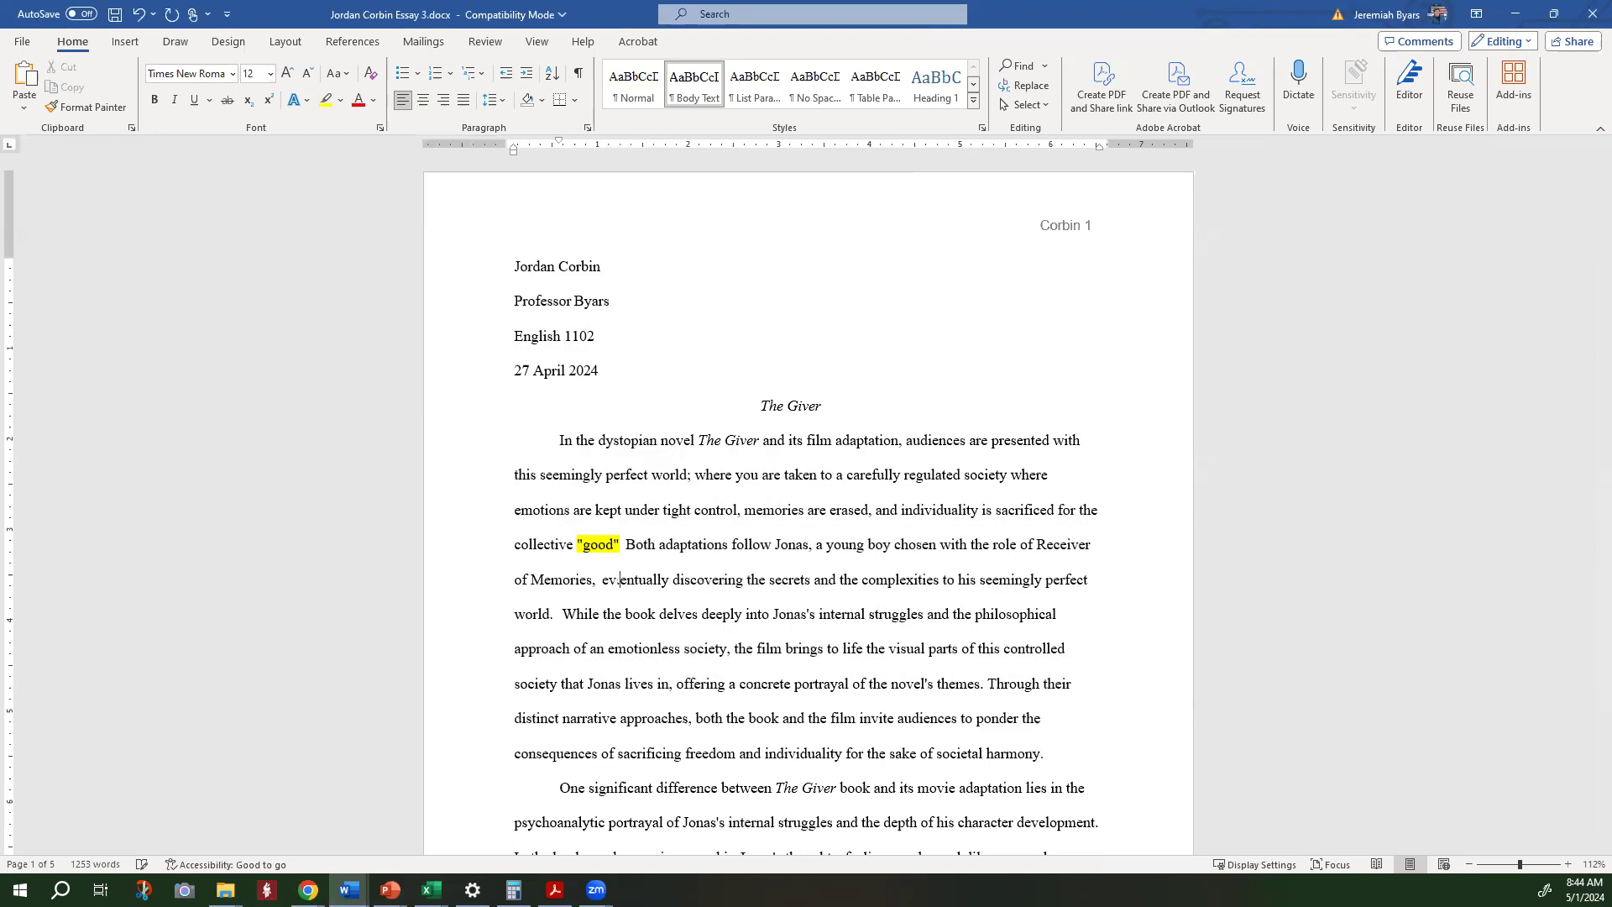
key(BackSpace)
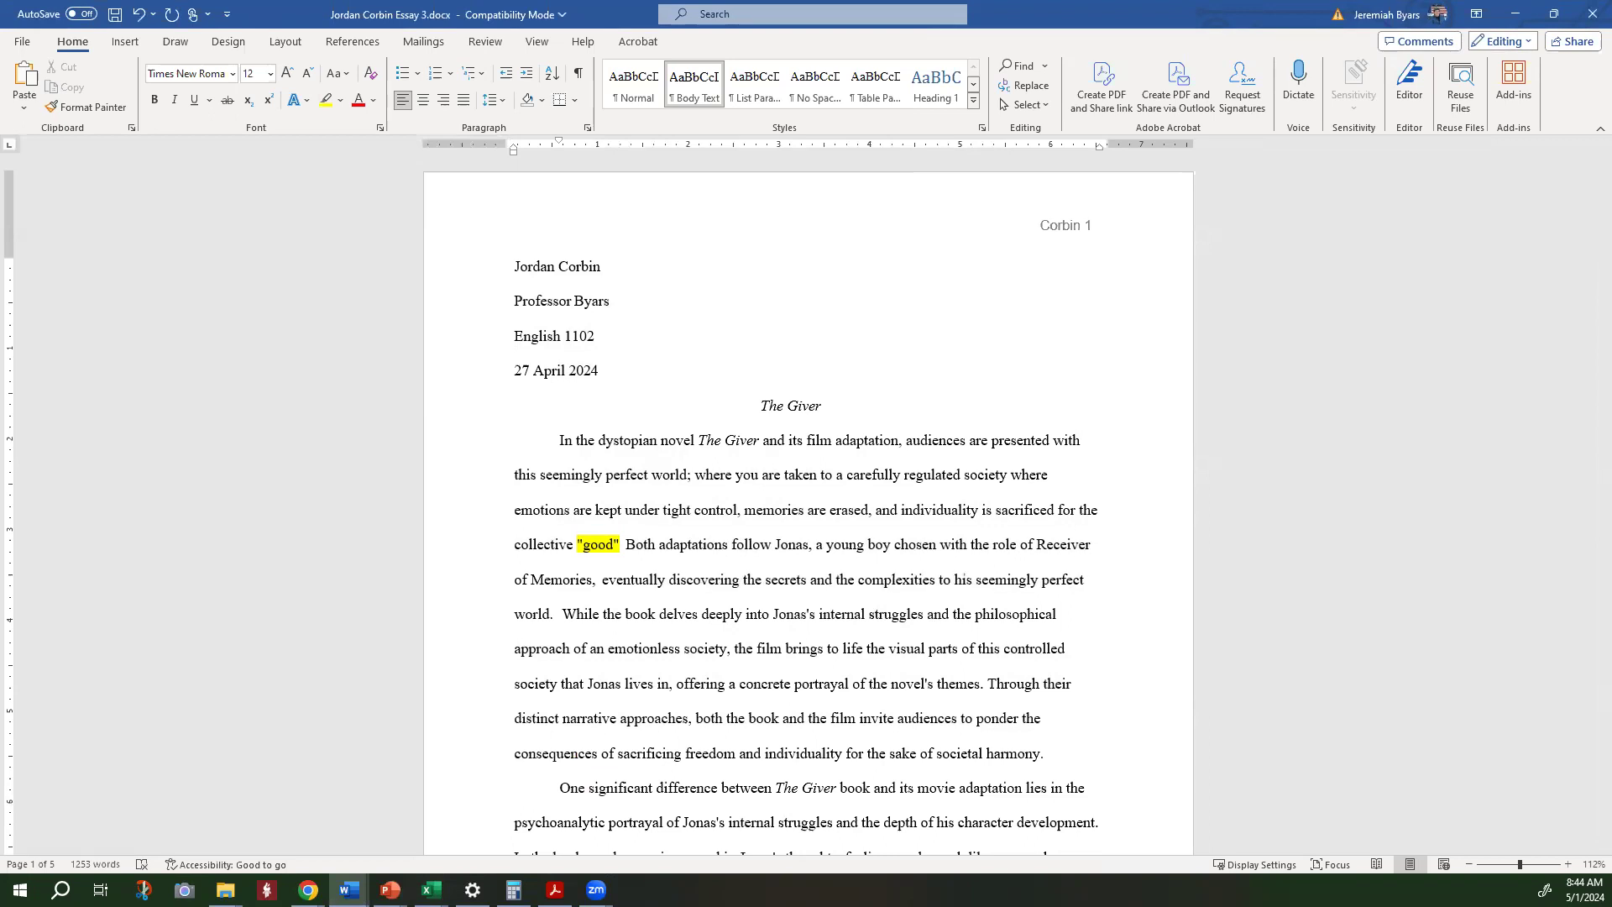
text(.)
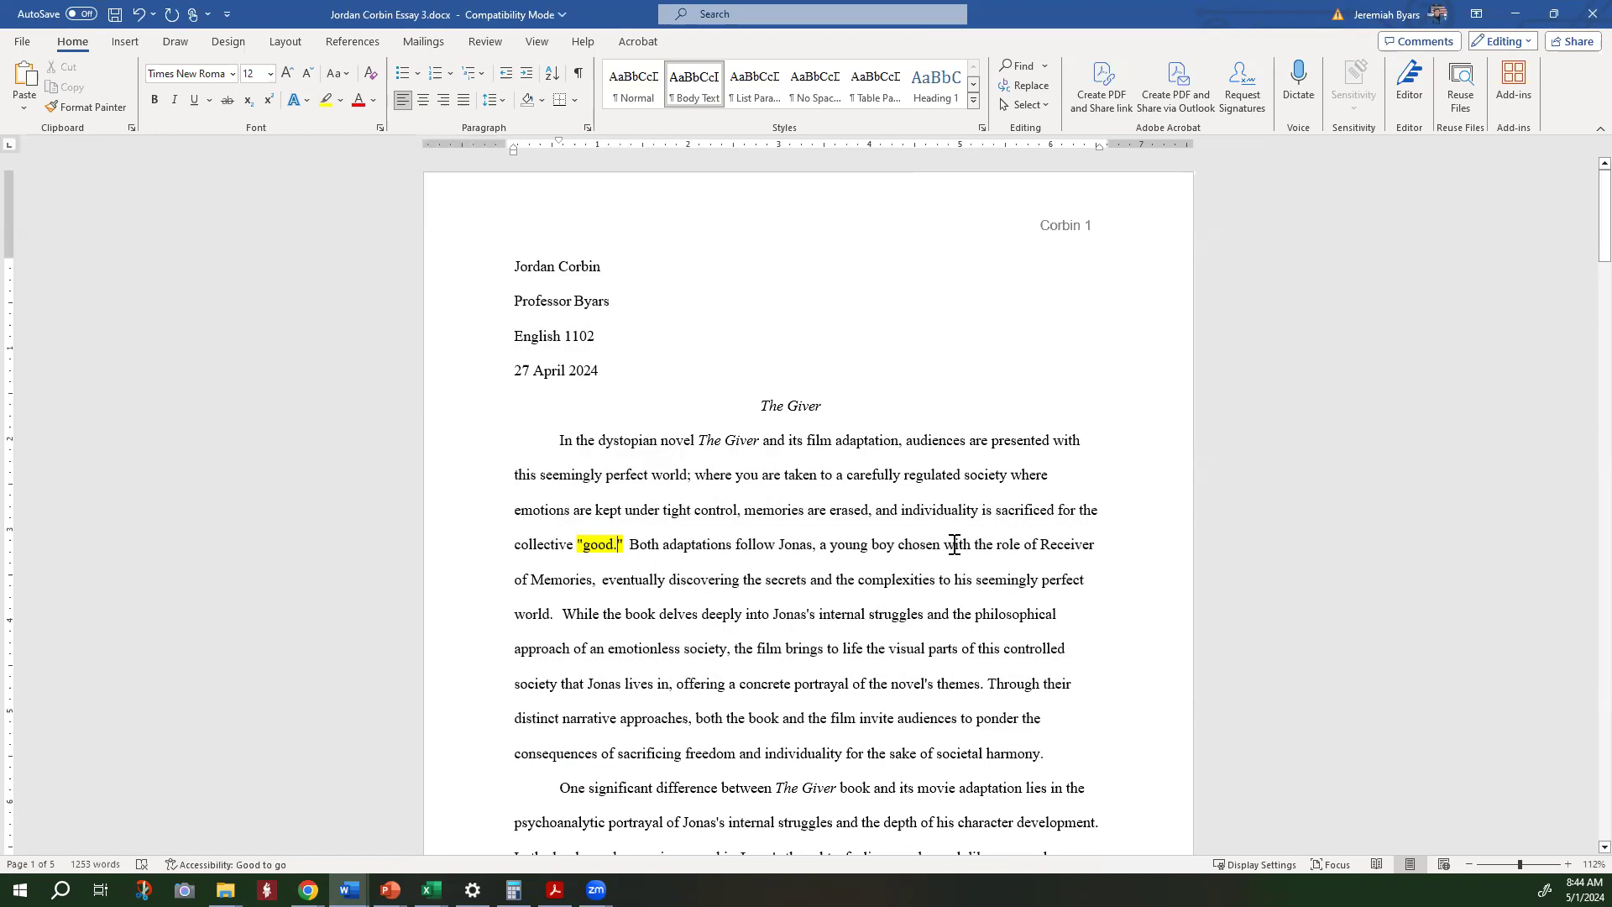
scroll(953, 541, down, 3)
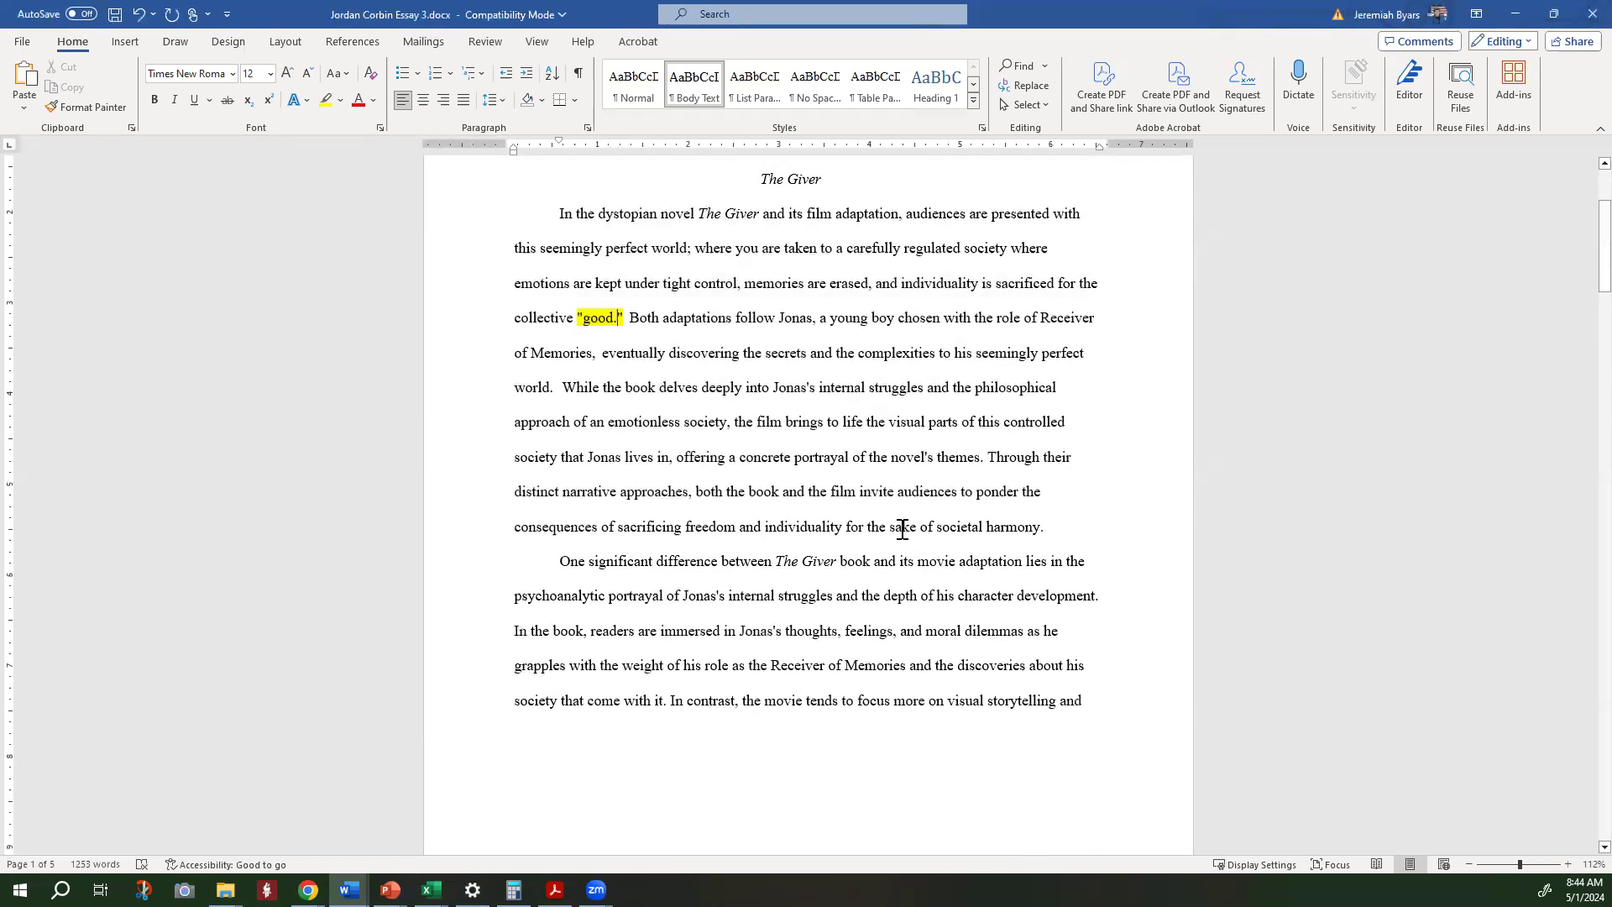
scroll(902, 529, down, 6)
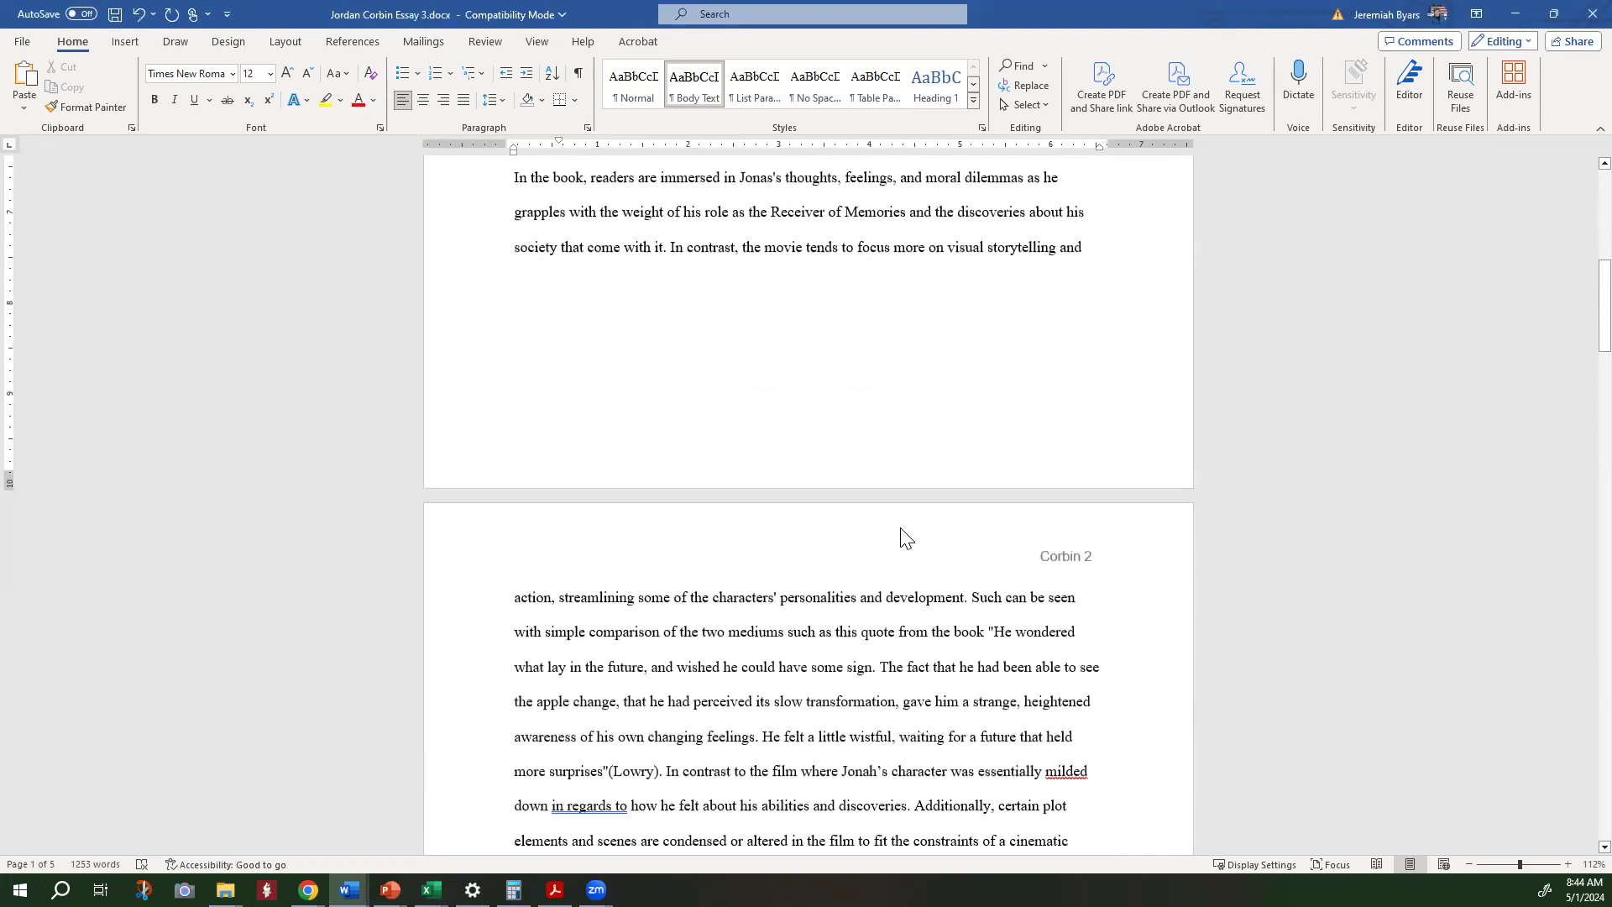
scroll(901, 537, down, 2)
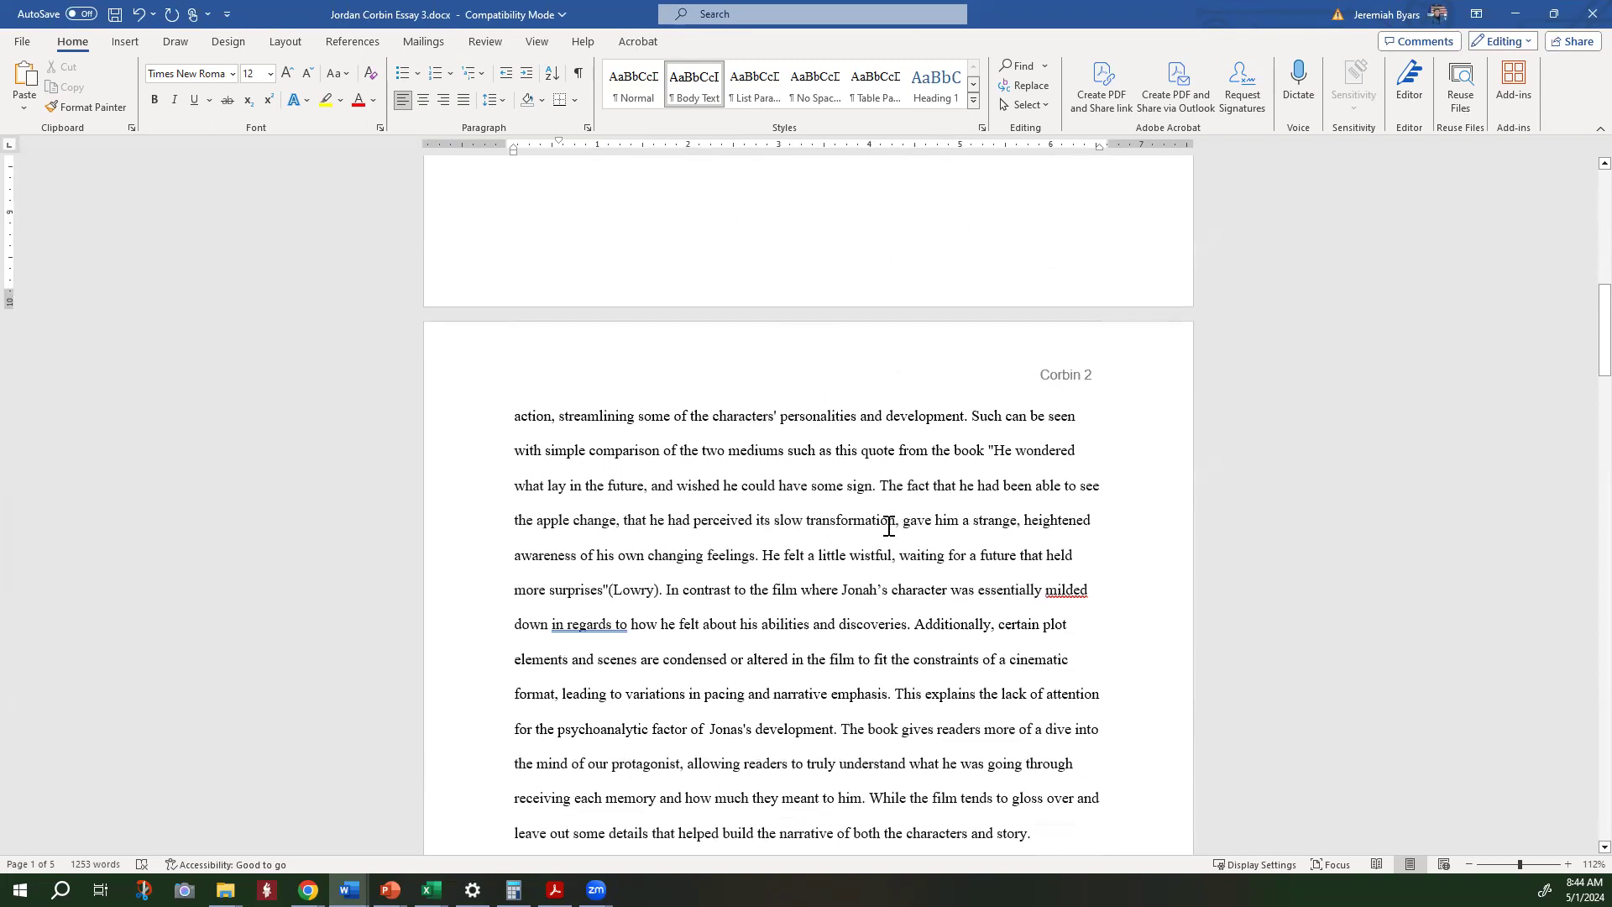
Insert a colon after 'book' so it reads 'from the book:' before the Lowry quotation
click(990, 422)
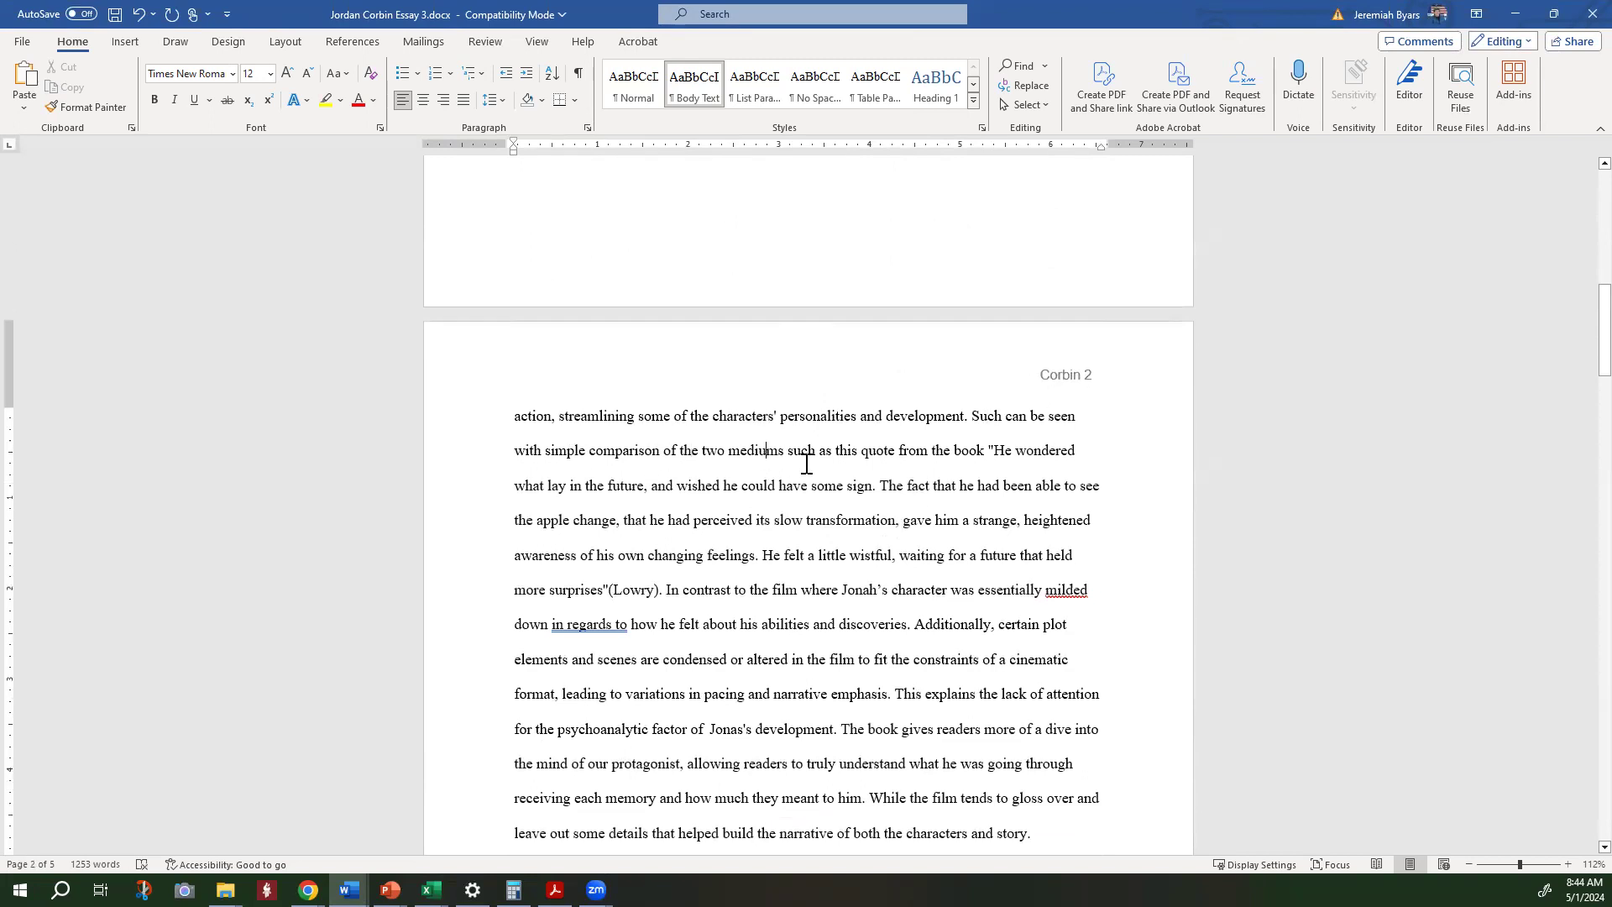
click(919, 453)
click(956, 453)
drag(1004, 453, 985, 454)
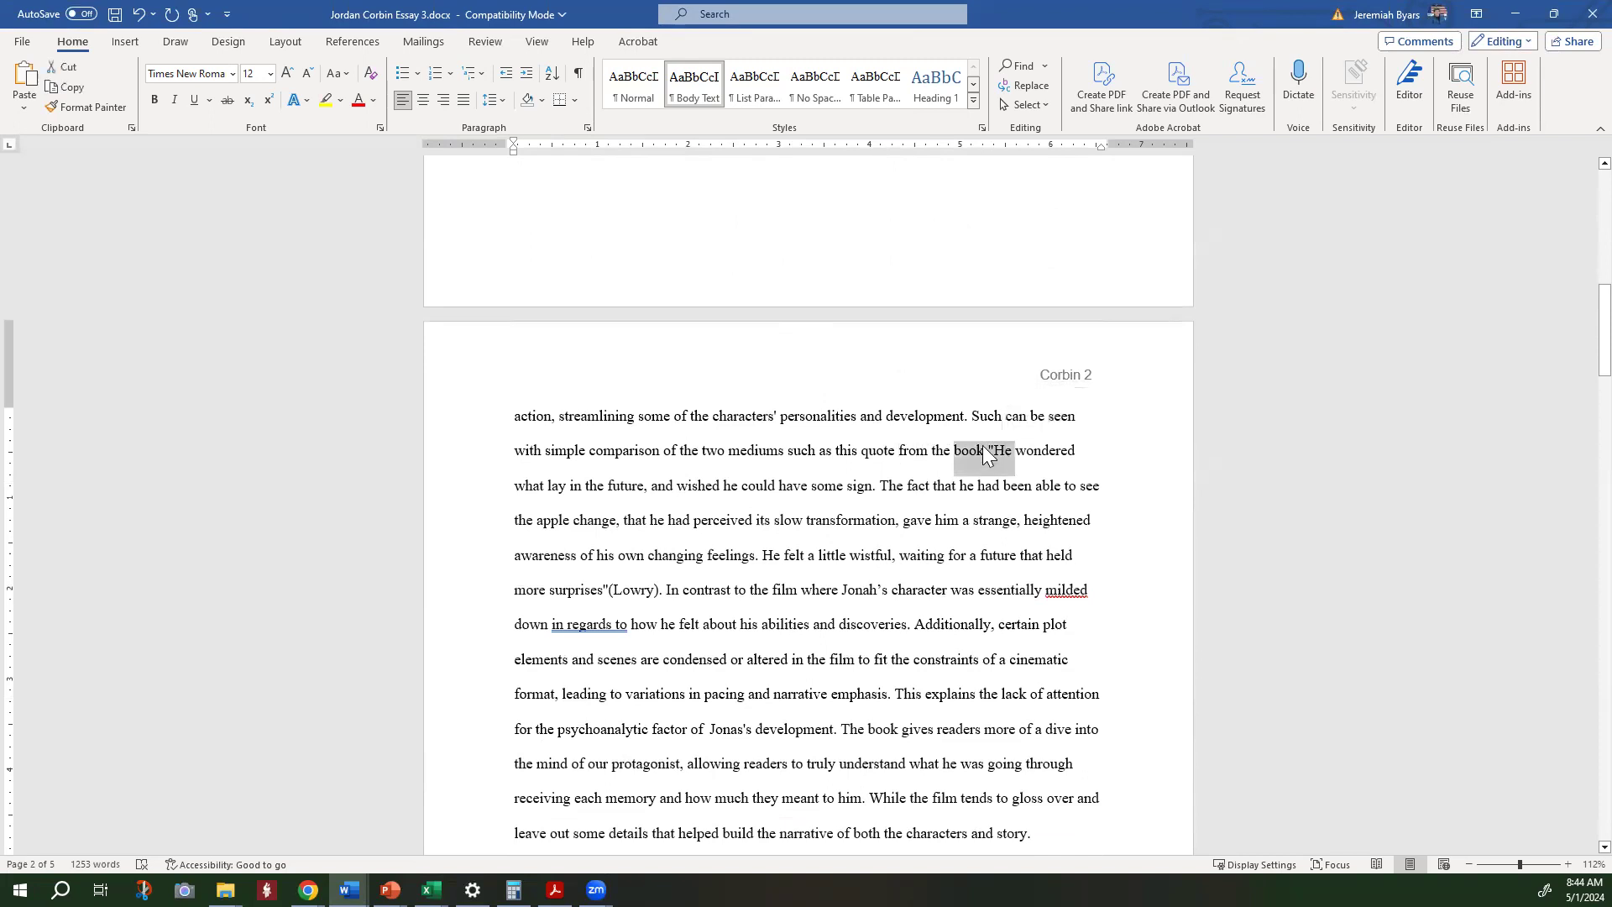
click(985, 454)
shift+click(974, 413)
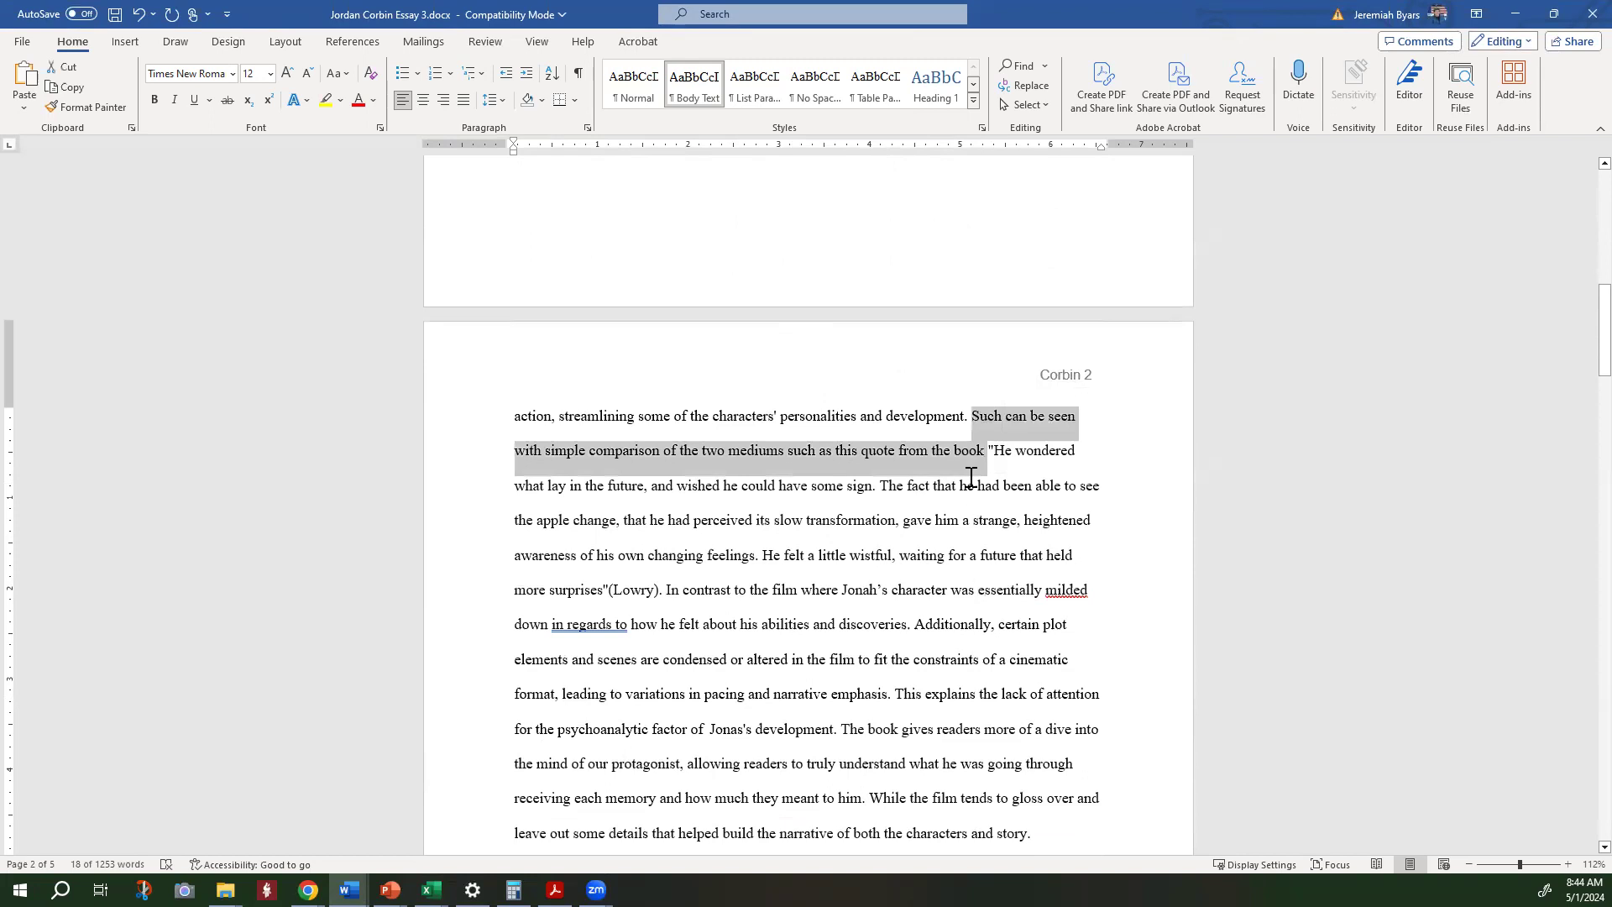
click(1004, 447)
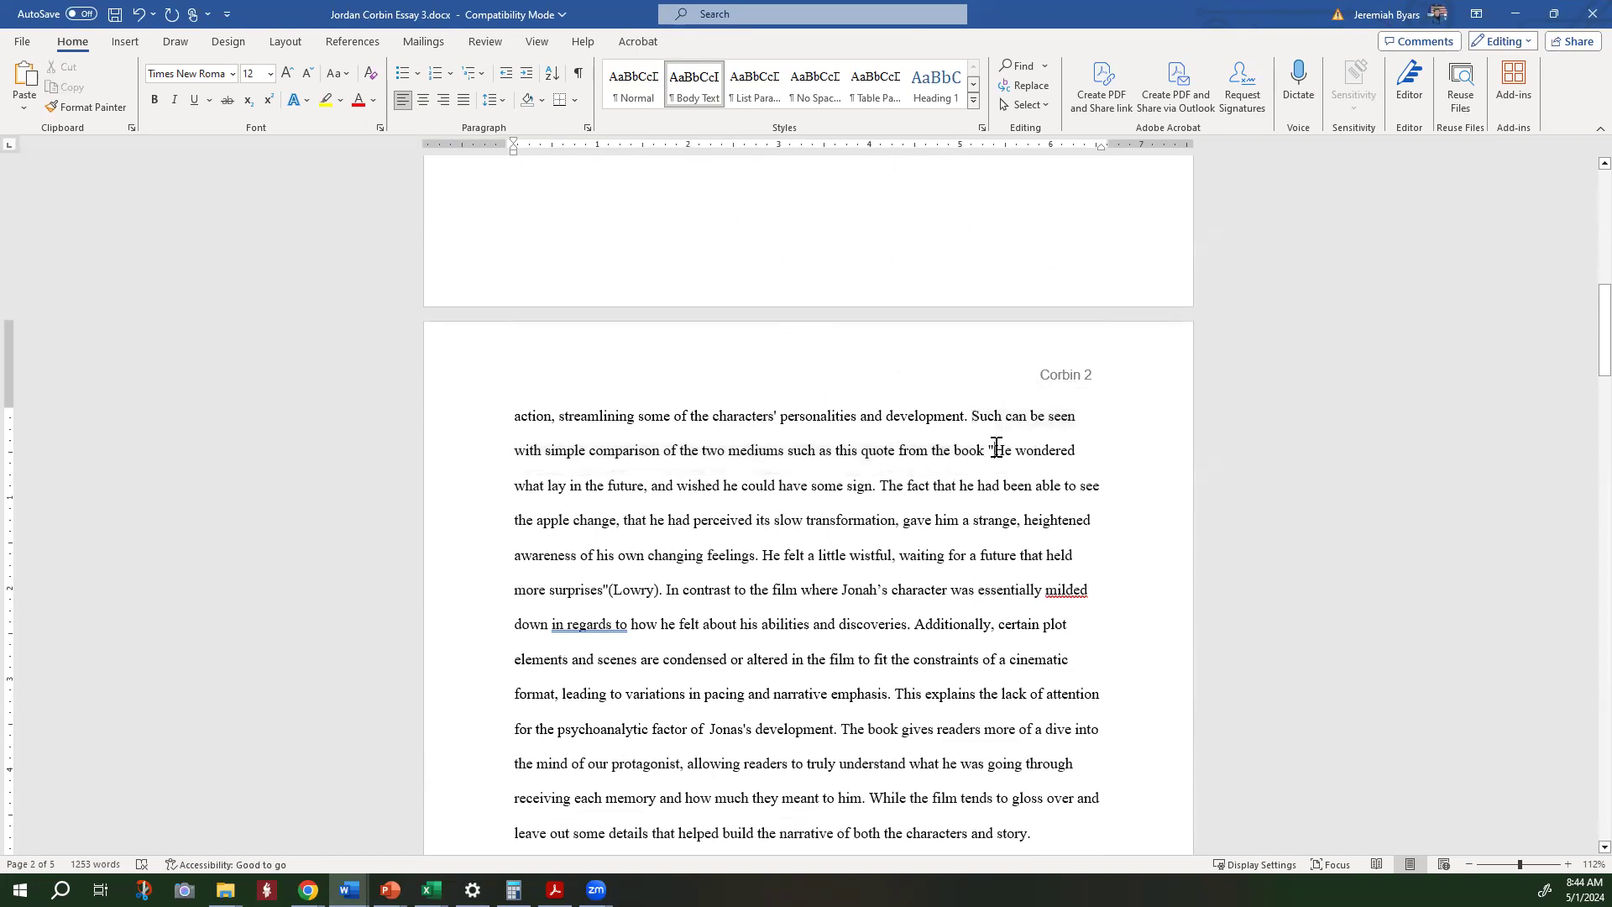
shift+click(681, 589)
click(845, 554)
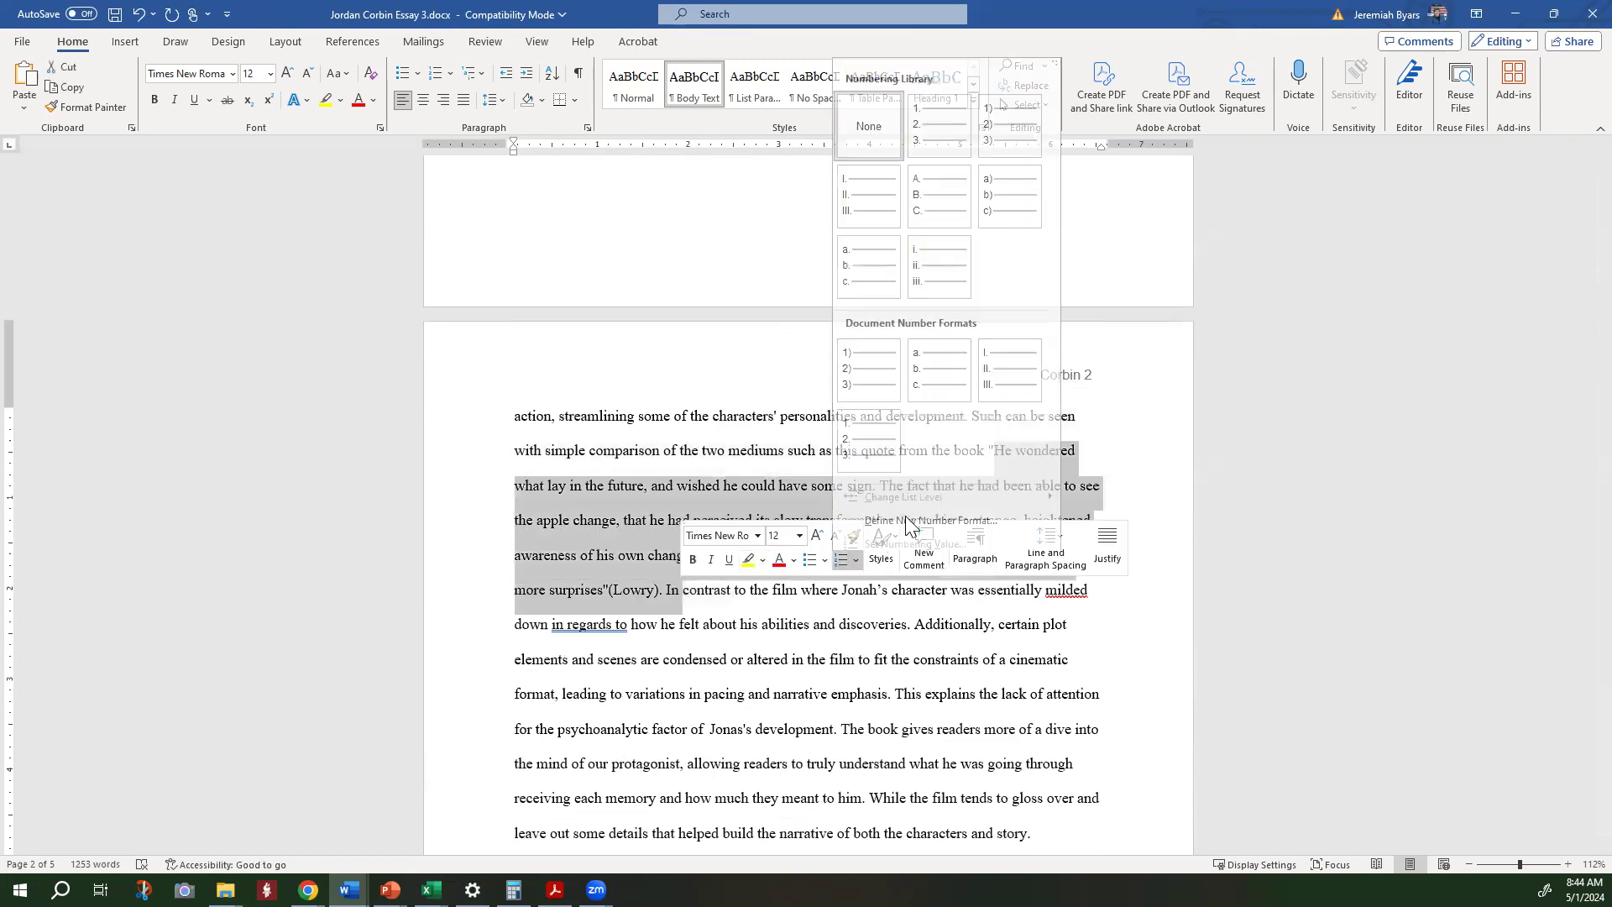
key(Escape)
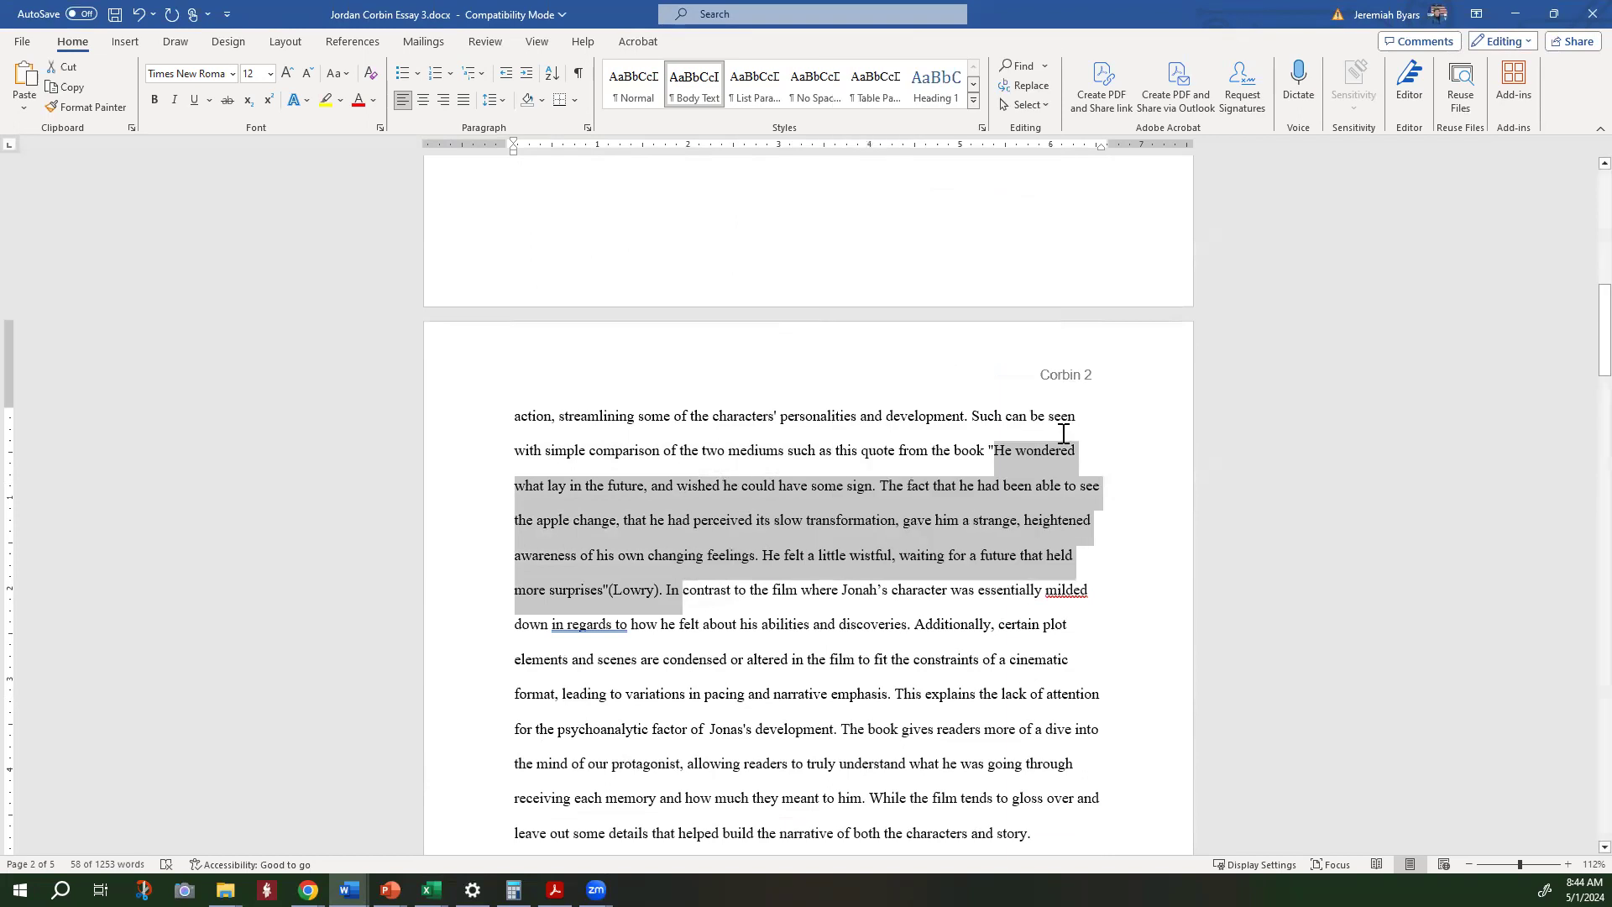
click(984, 442)
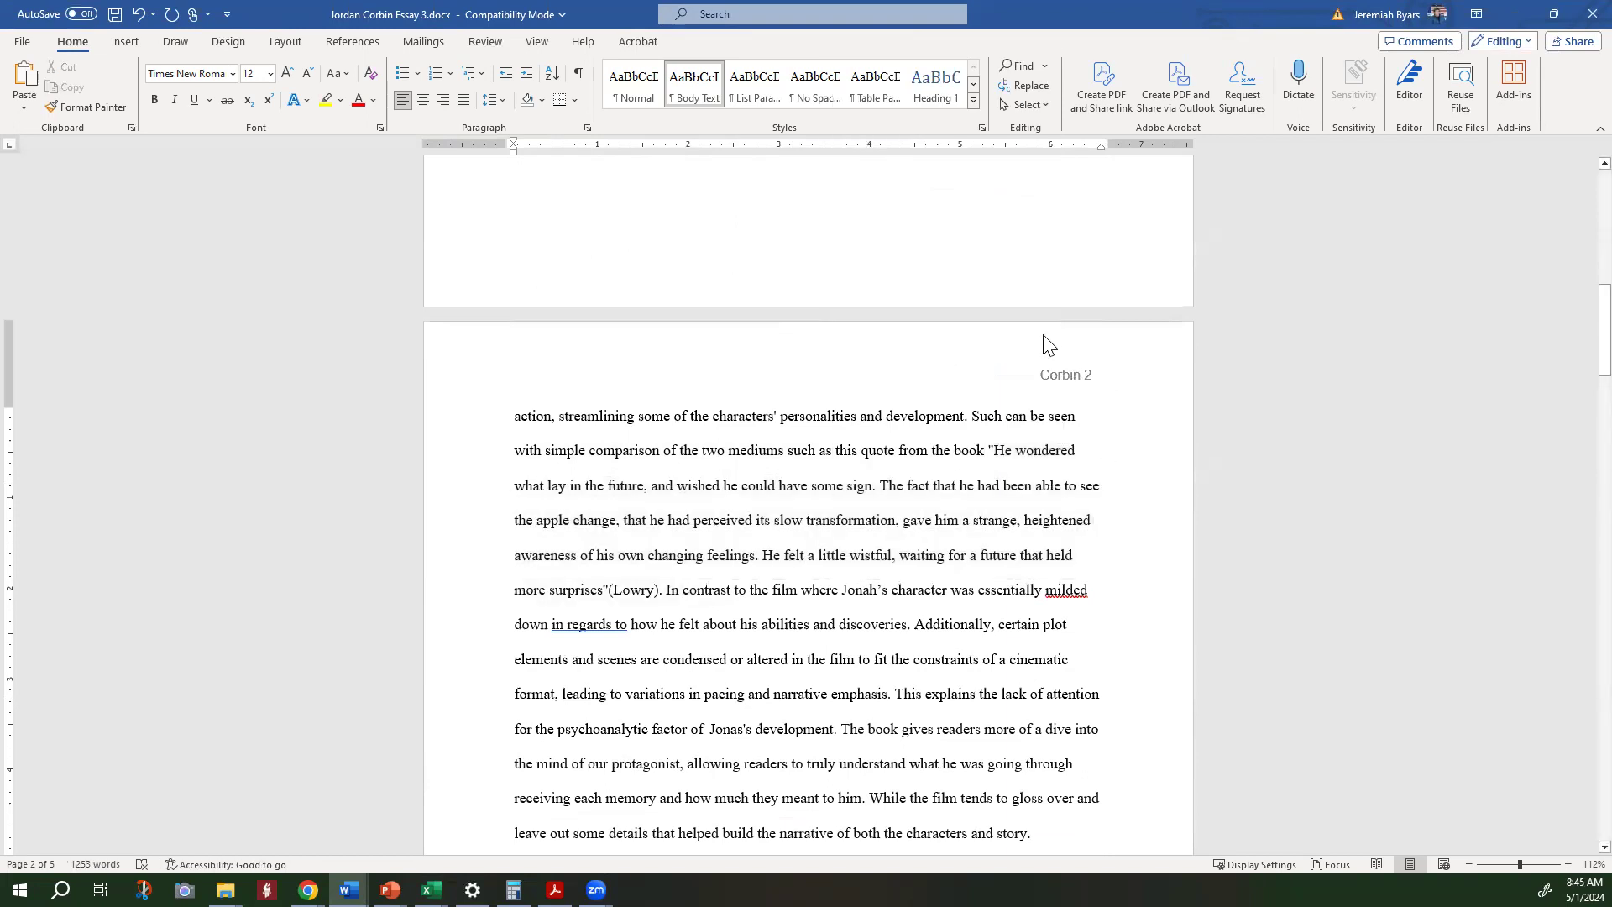
text(:)
Highlight the 'book: "He' lead-in and 'surprises" (Lowry' in yellow
drag(978, 453, 1019, 453)
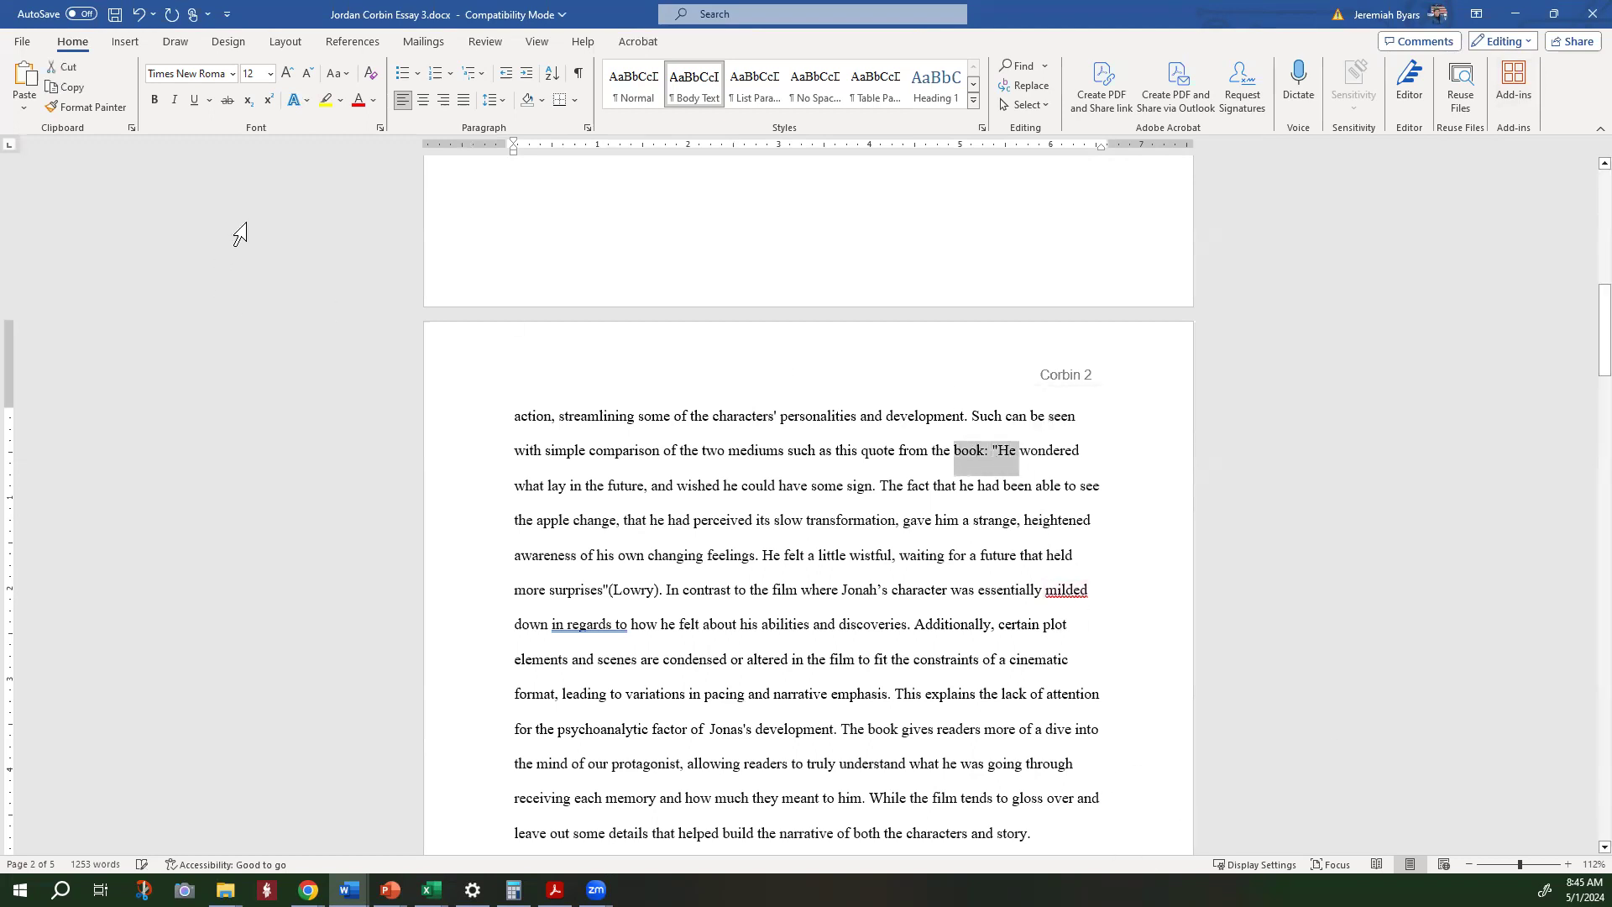
click(326, 100)
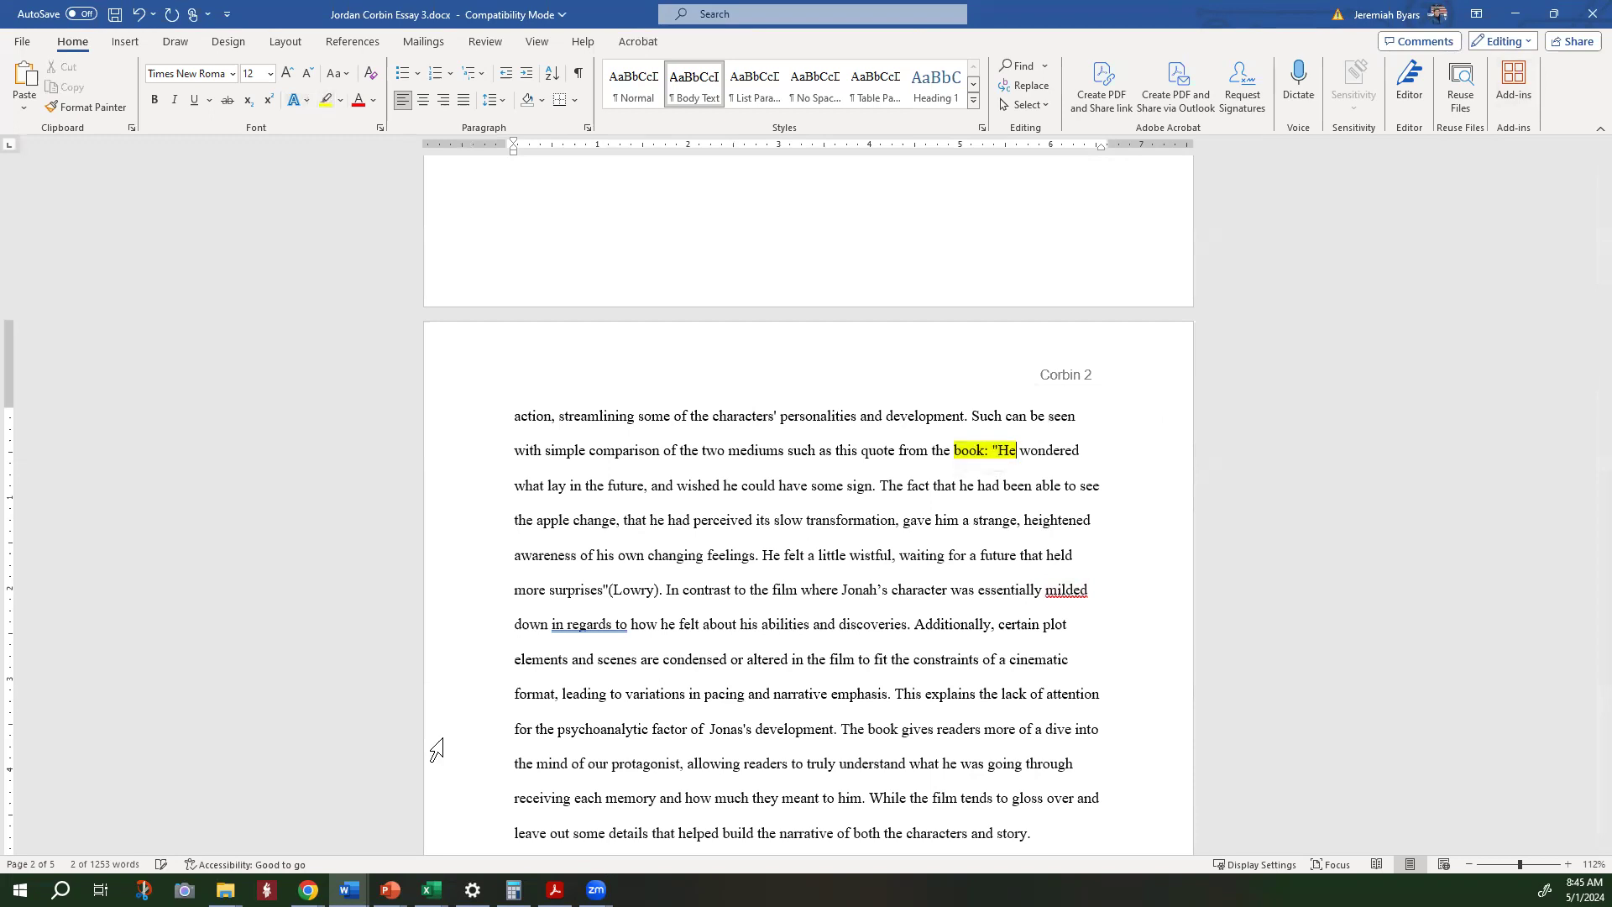
click(628, 598)
double_click(606, 593)
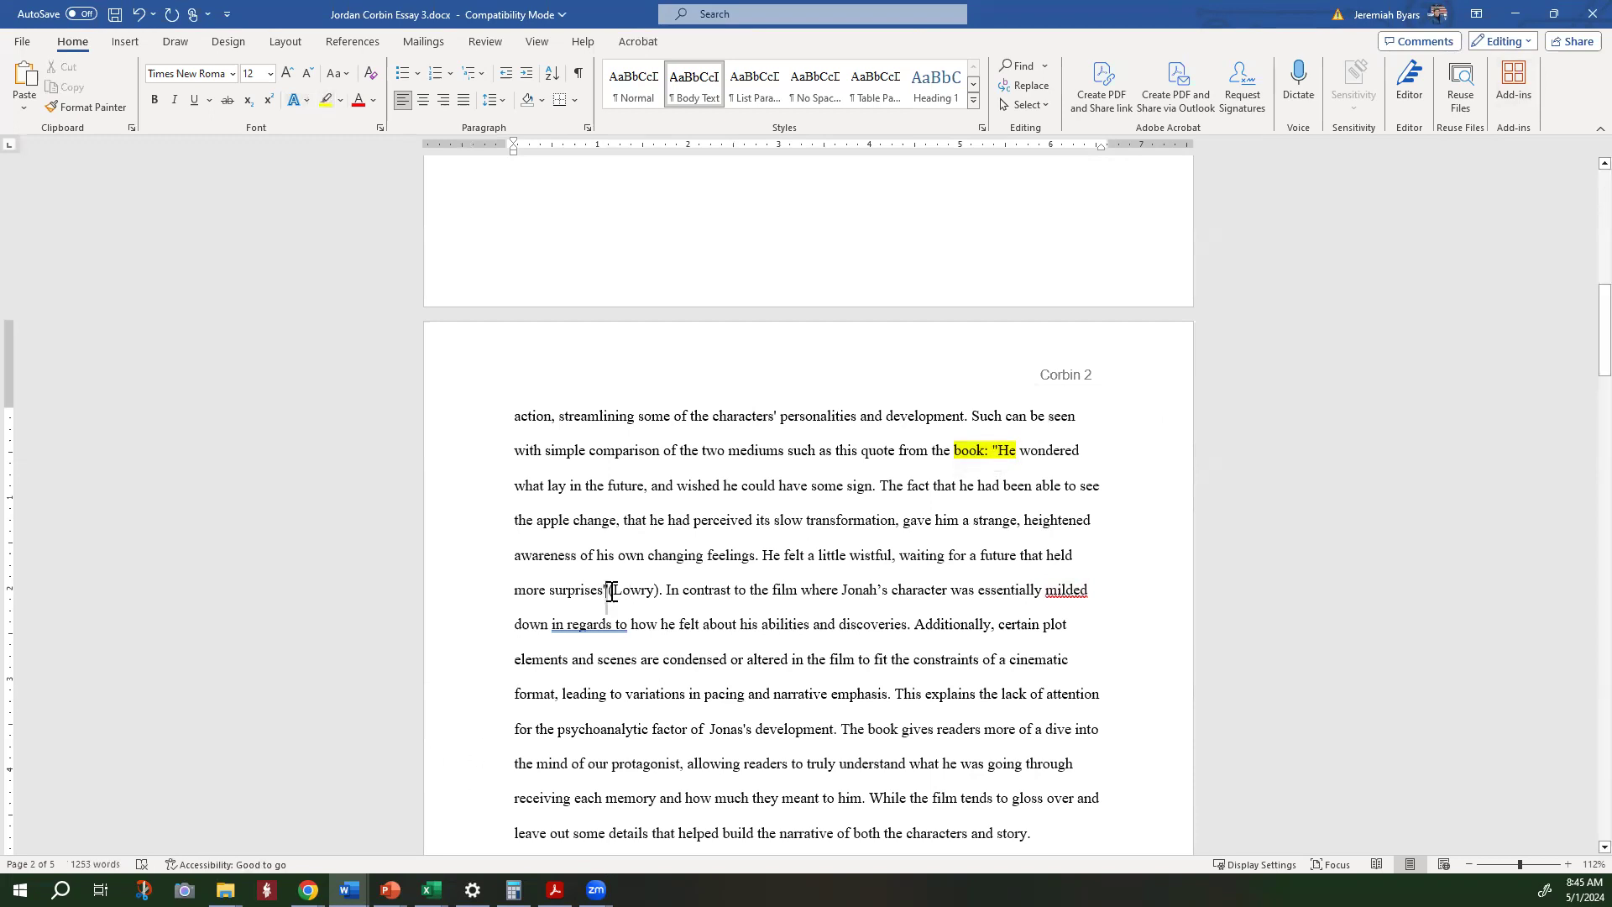
click(605, 592)
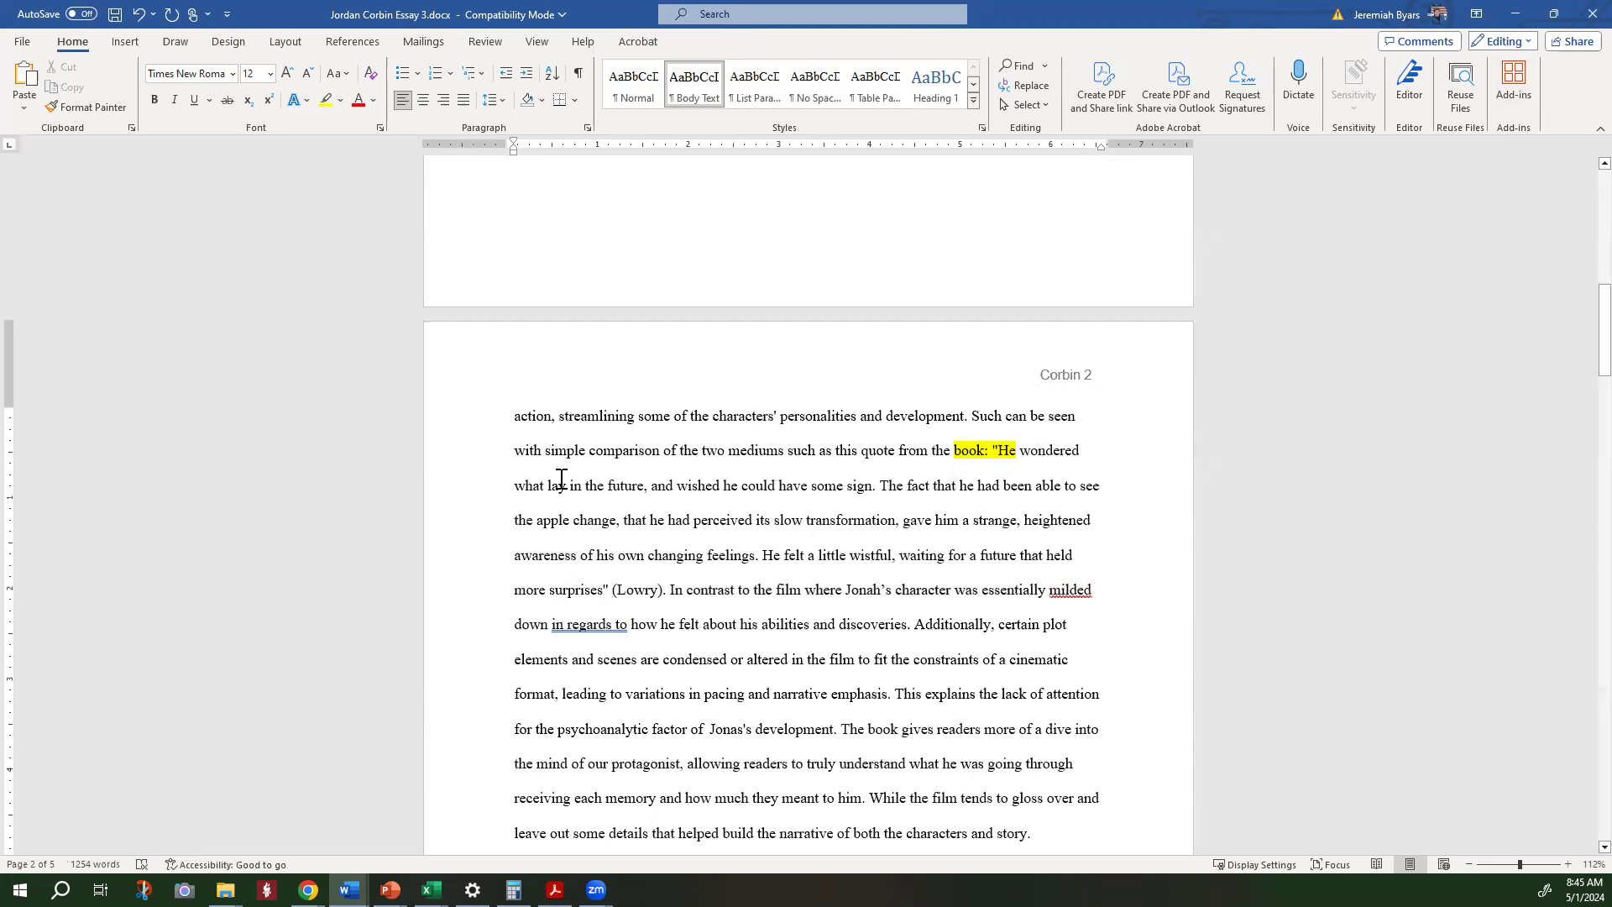
drag(590, 579, 583, 555)
click(663, 592)
drag(659, 591, 550, 590)
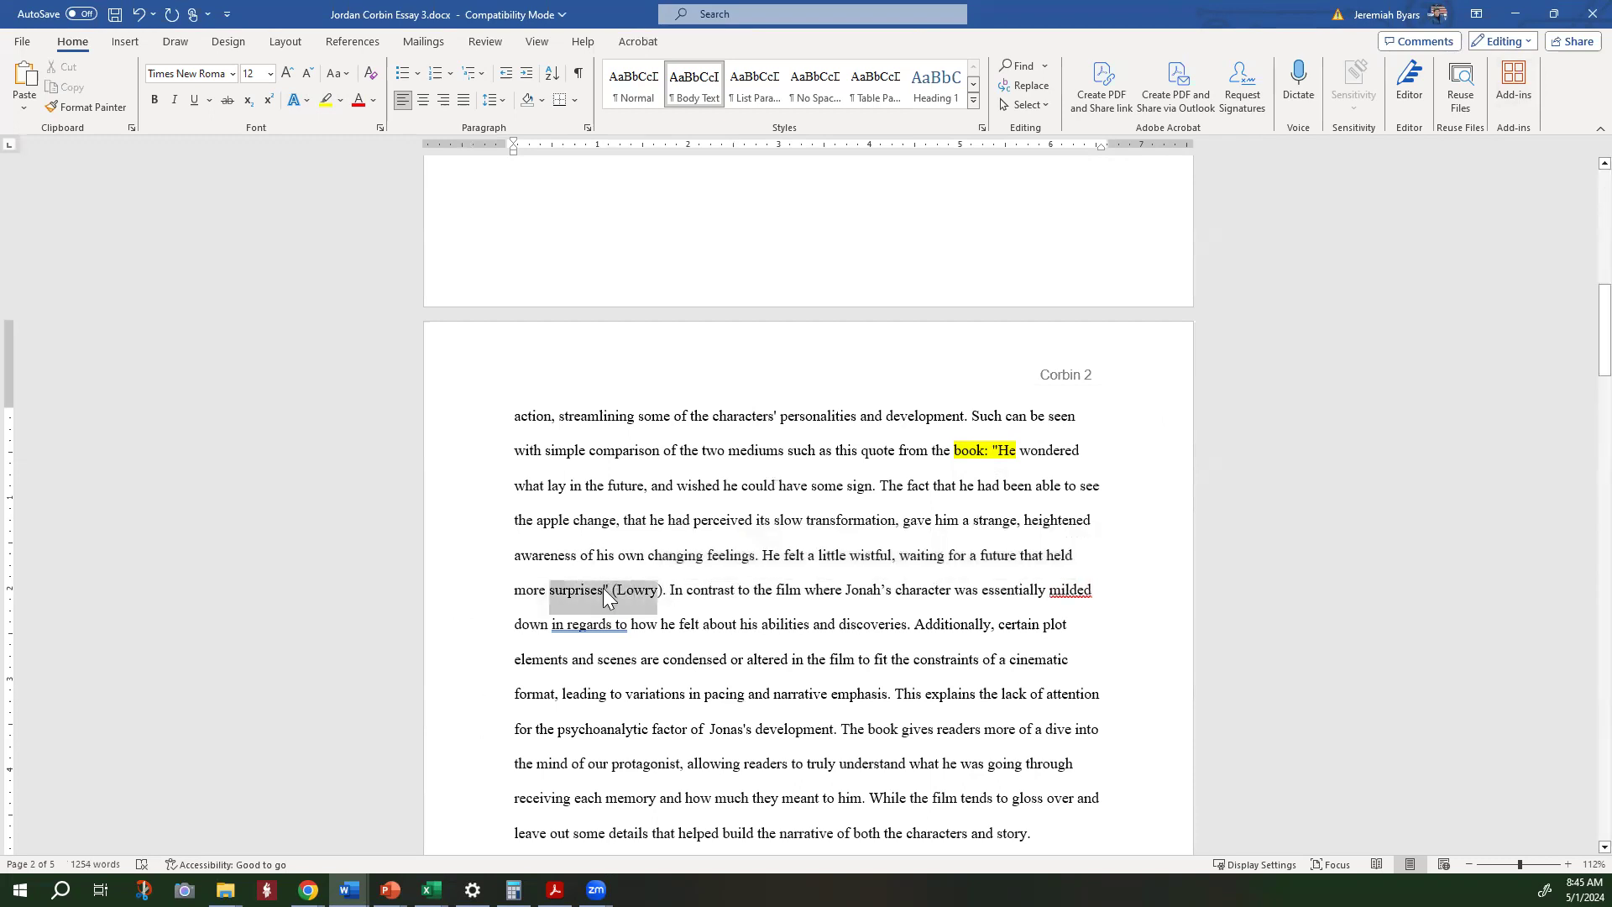
click(326, 100)
click(880, 659)
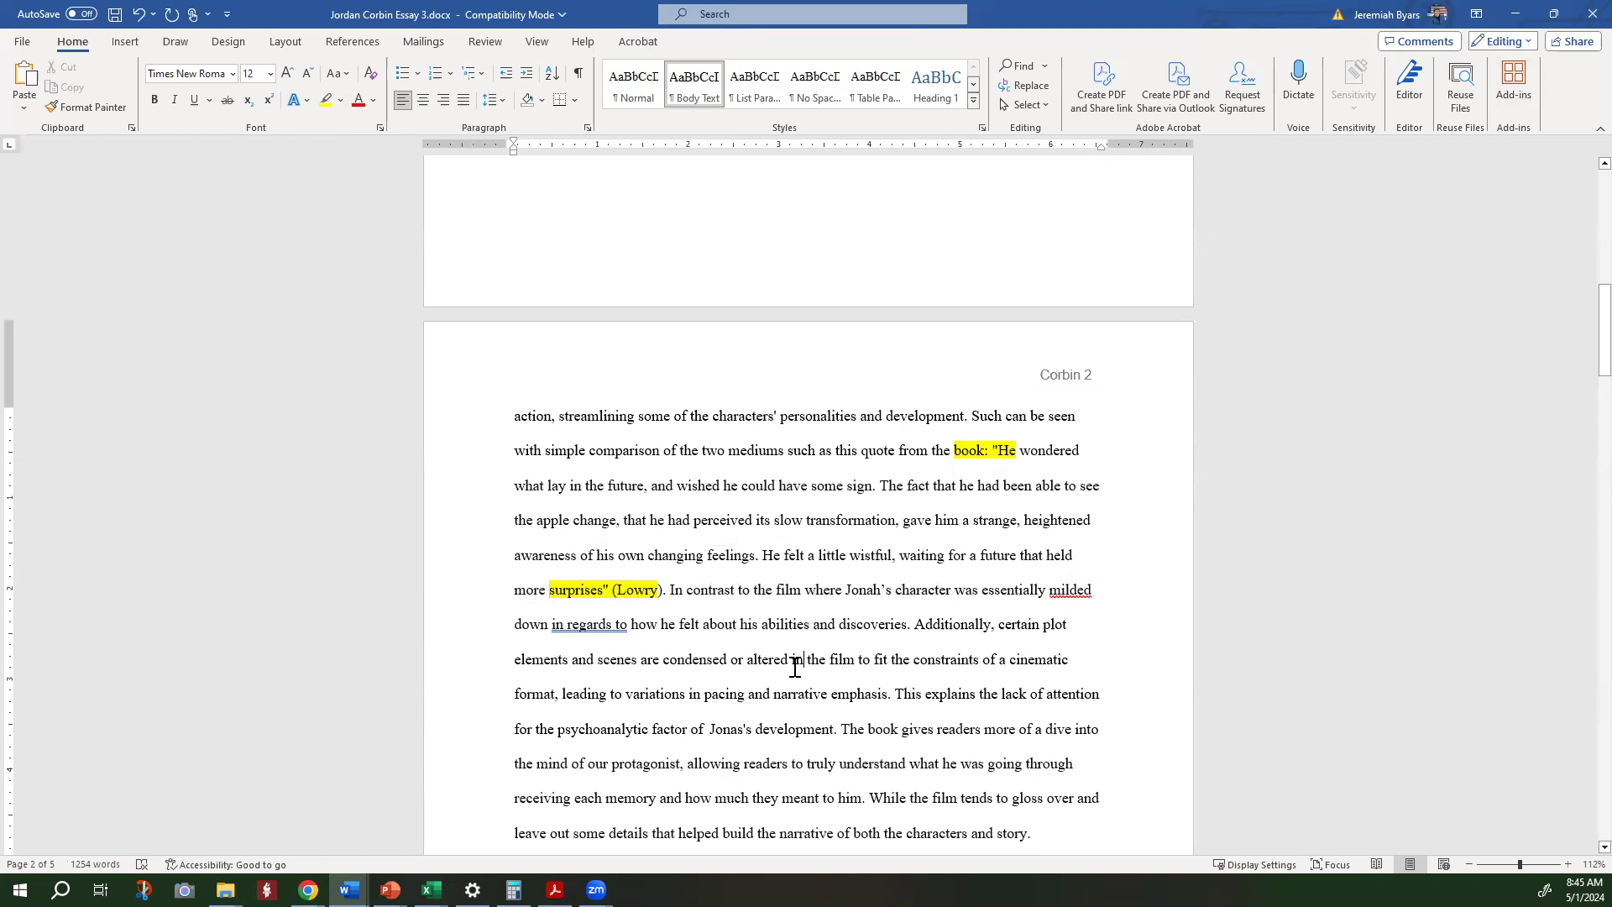
Remove the blank line before the Although paragraph and highlight 'story.' through 'Although' yellow
scroll(793, 667, down, 3)
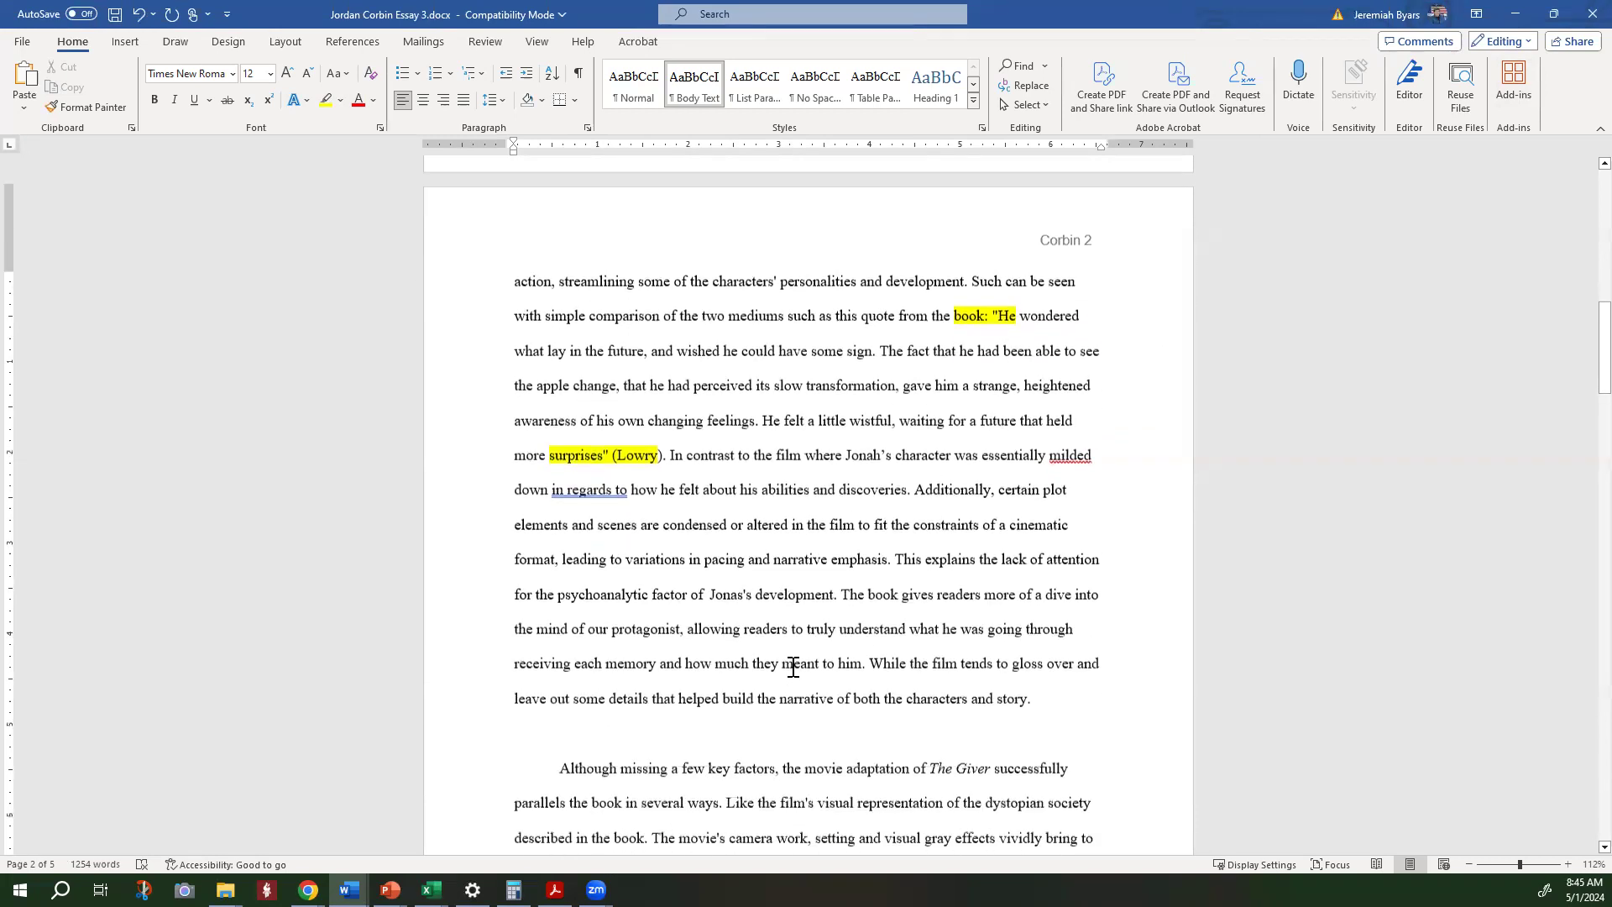
click(963, 611)
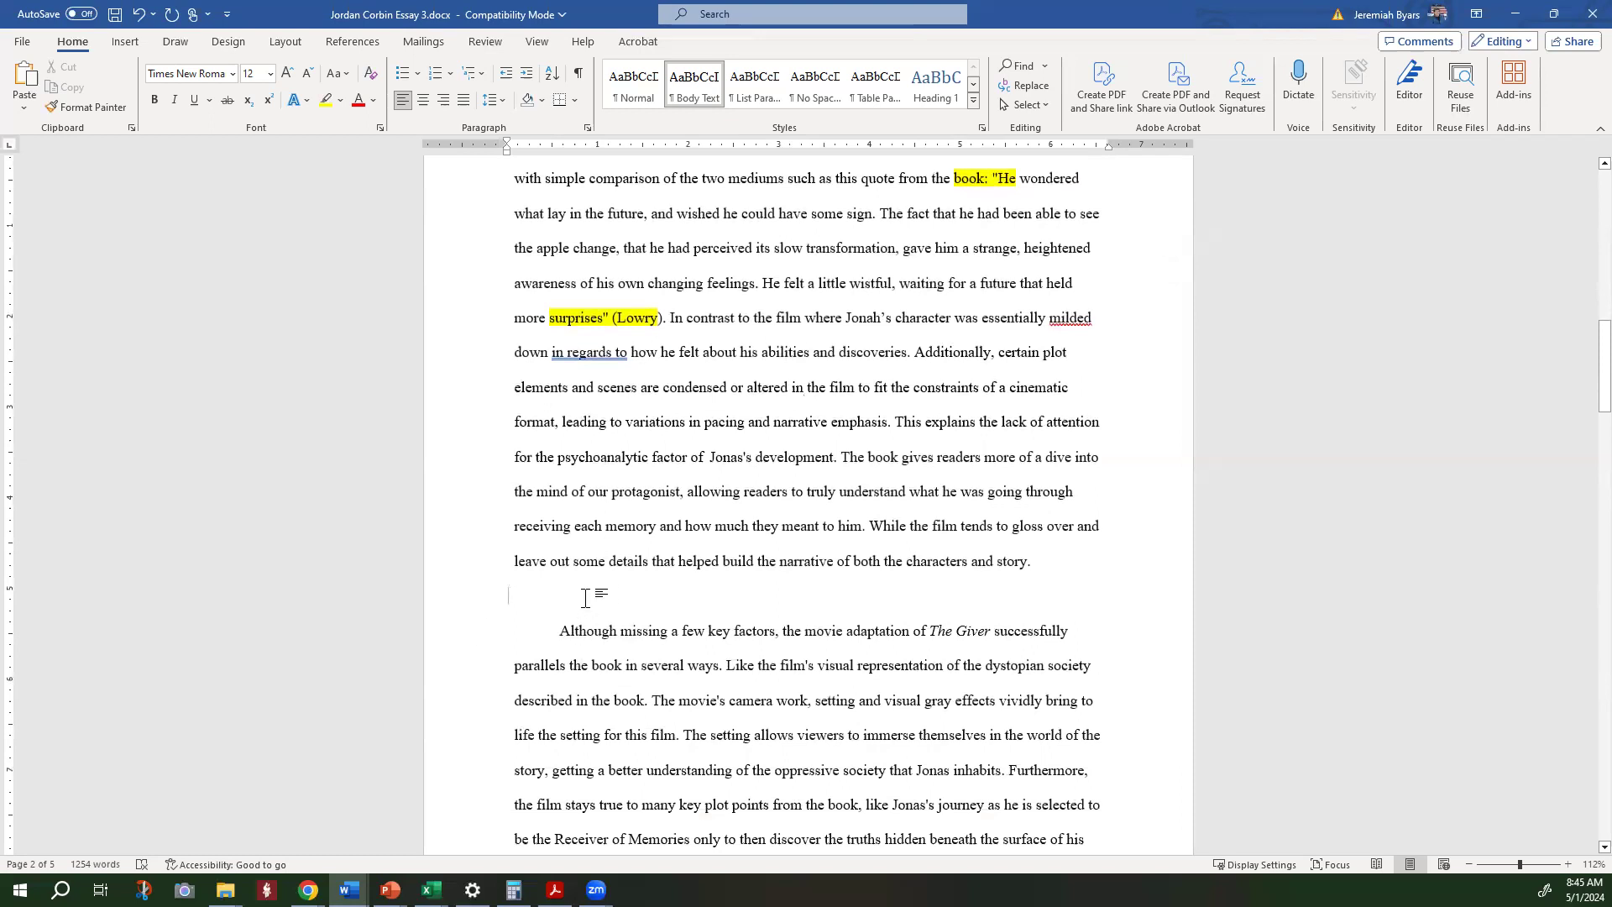
key(Delete)
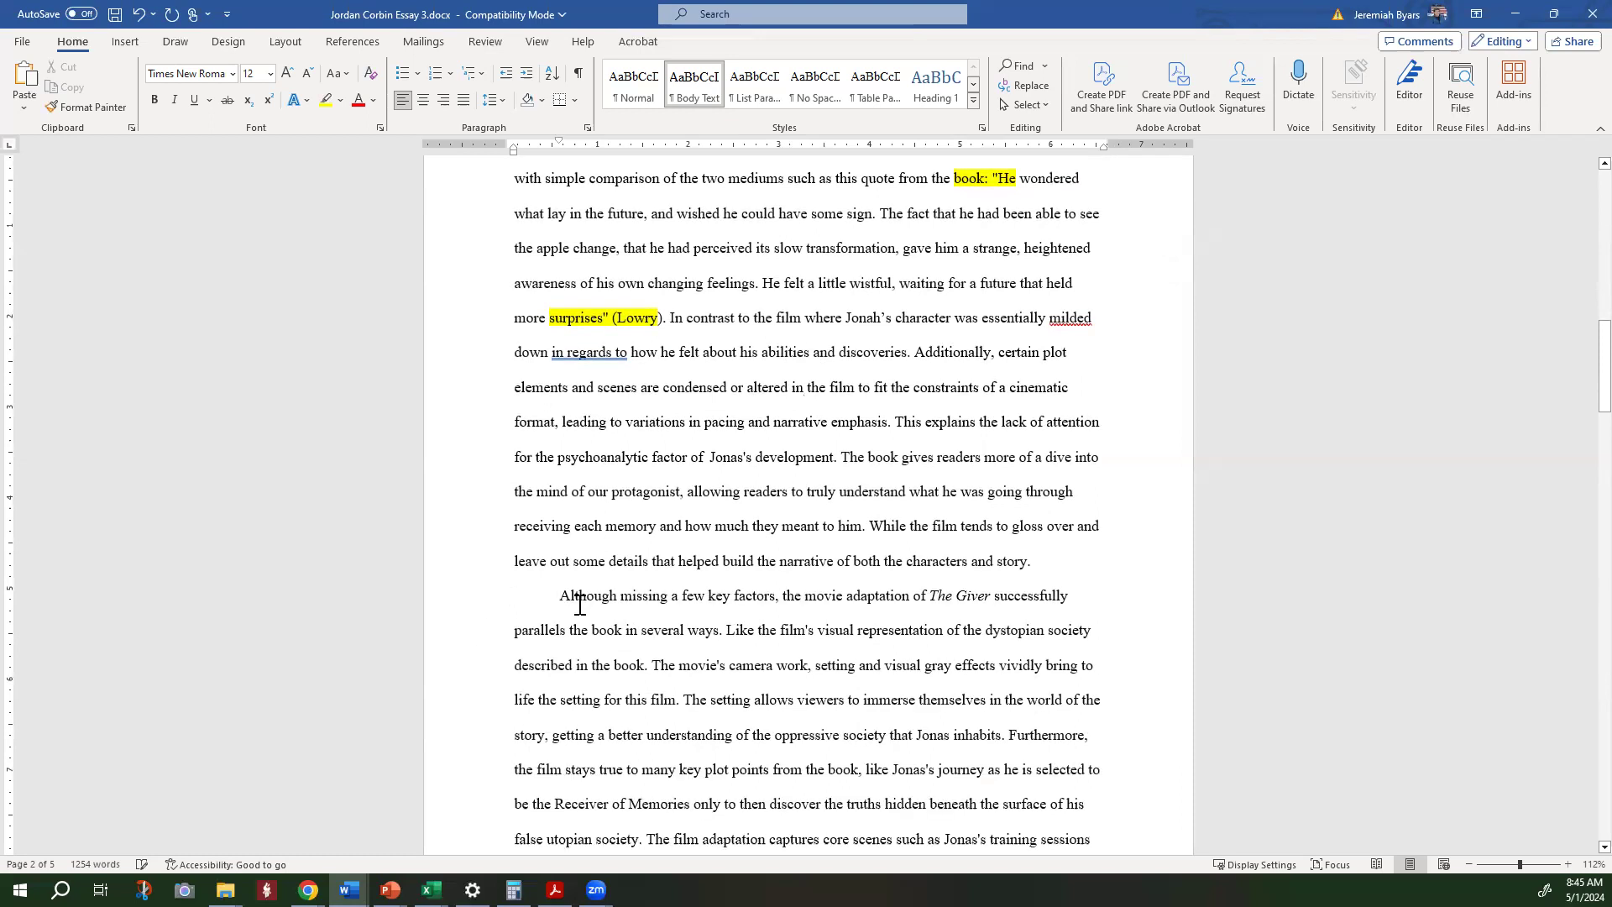
drag(620, 598, 1014, 570)
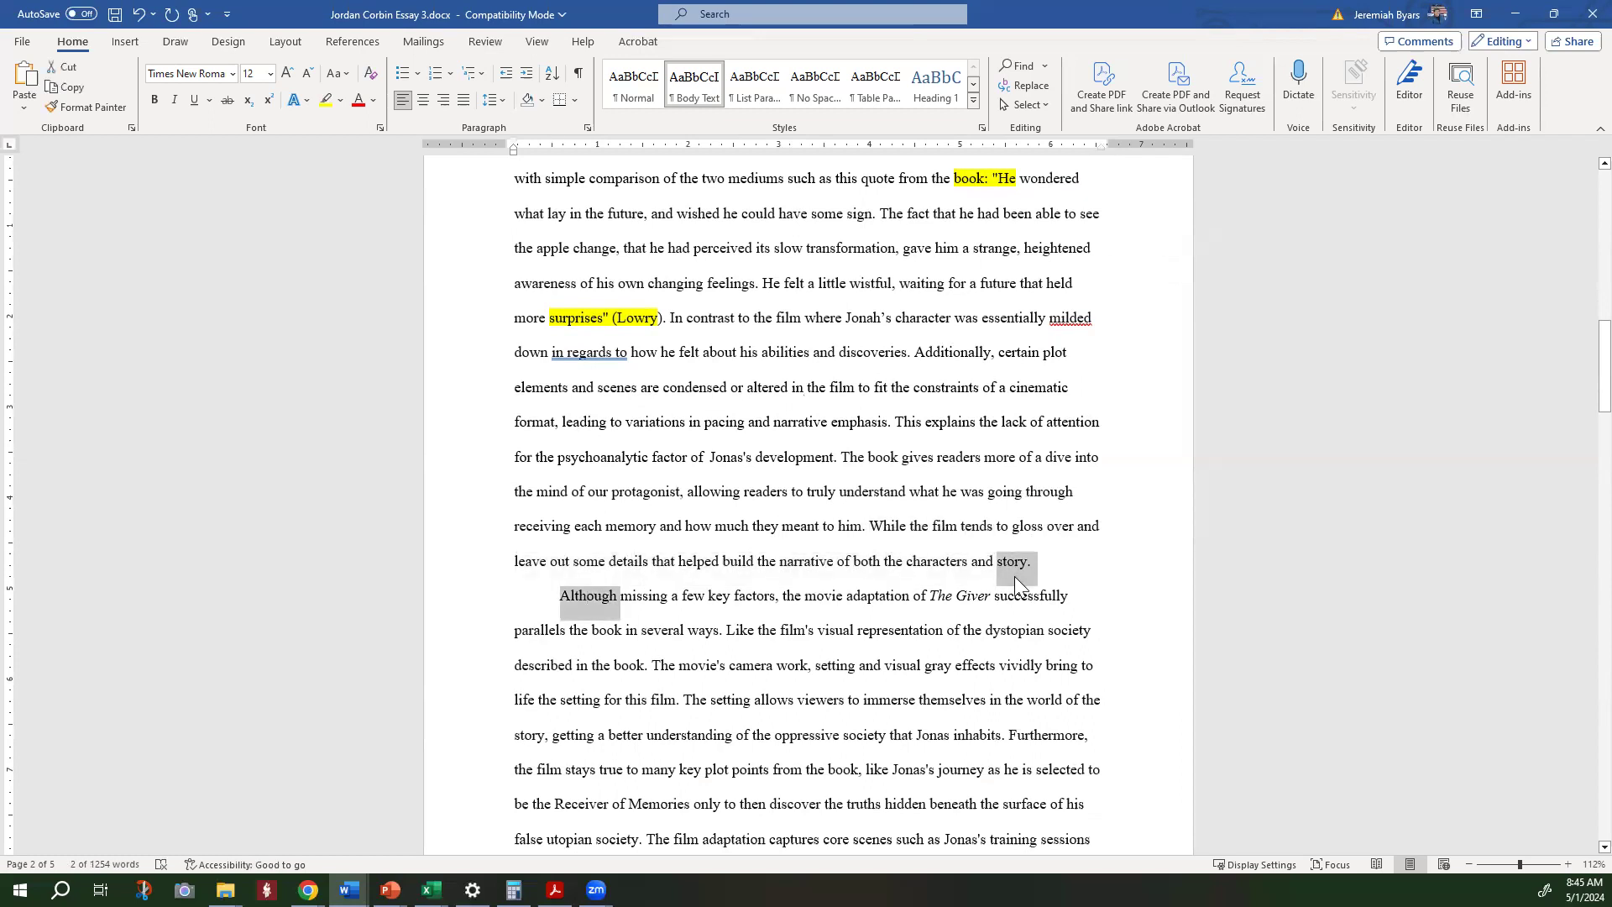
click(325, 100)
Highlight page one's '2024' through the title and 'In the dystopian' in yellow
scroll(726, 783, up, 1)
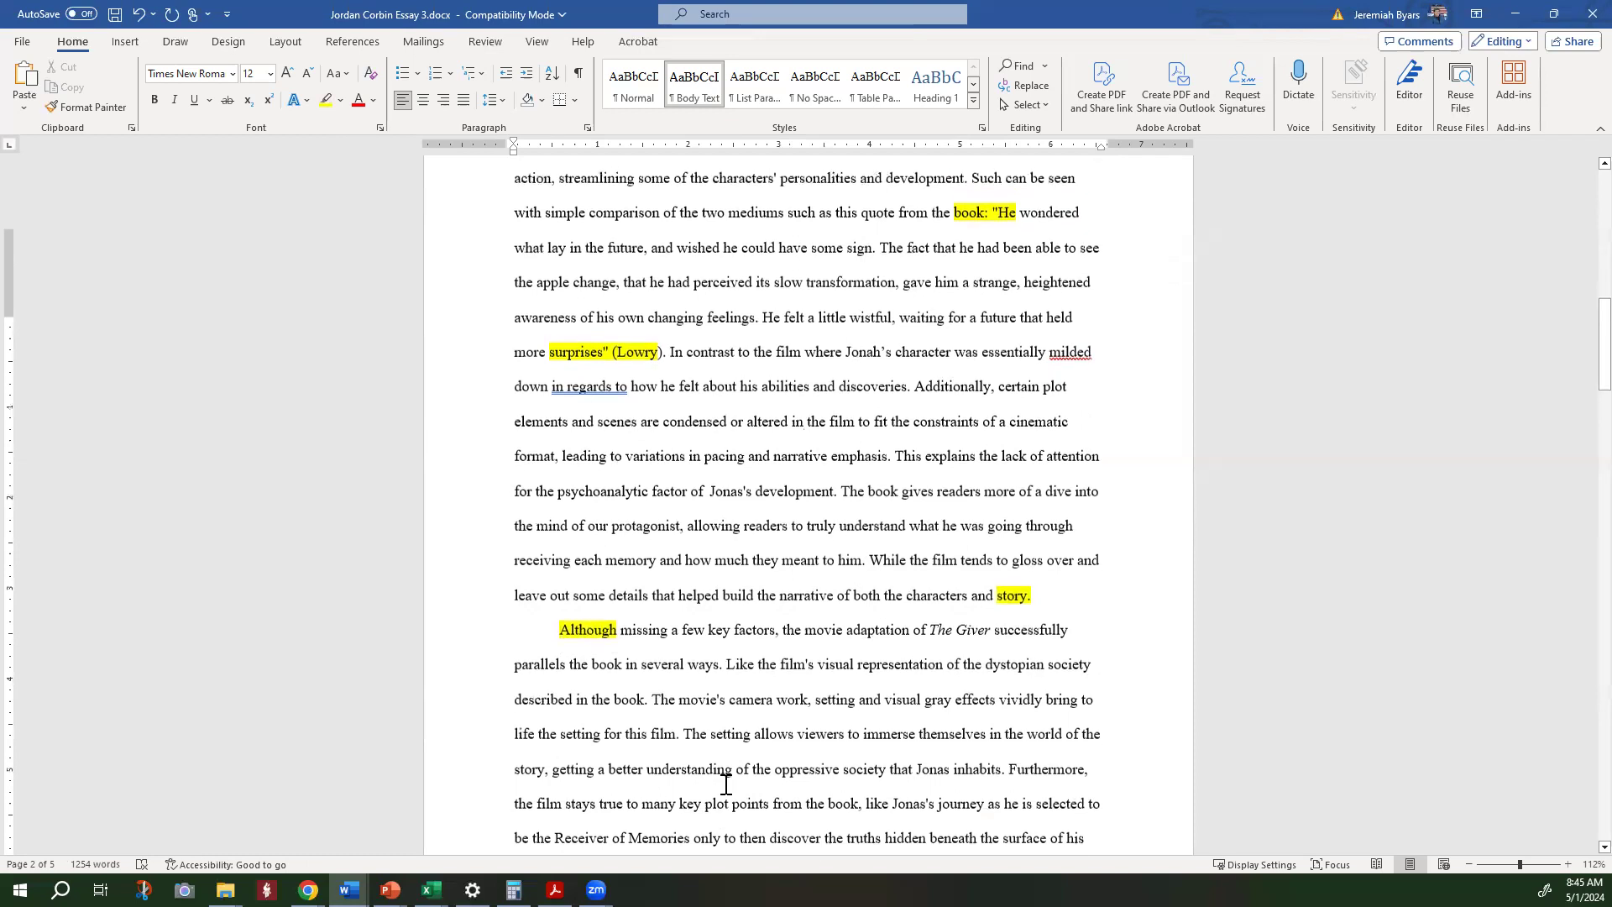
scroll(726, 783, up, 12)
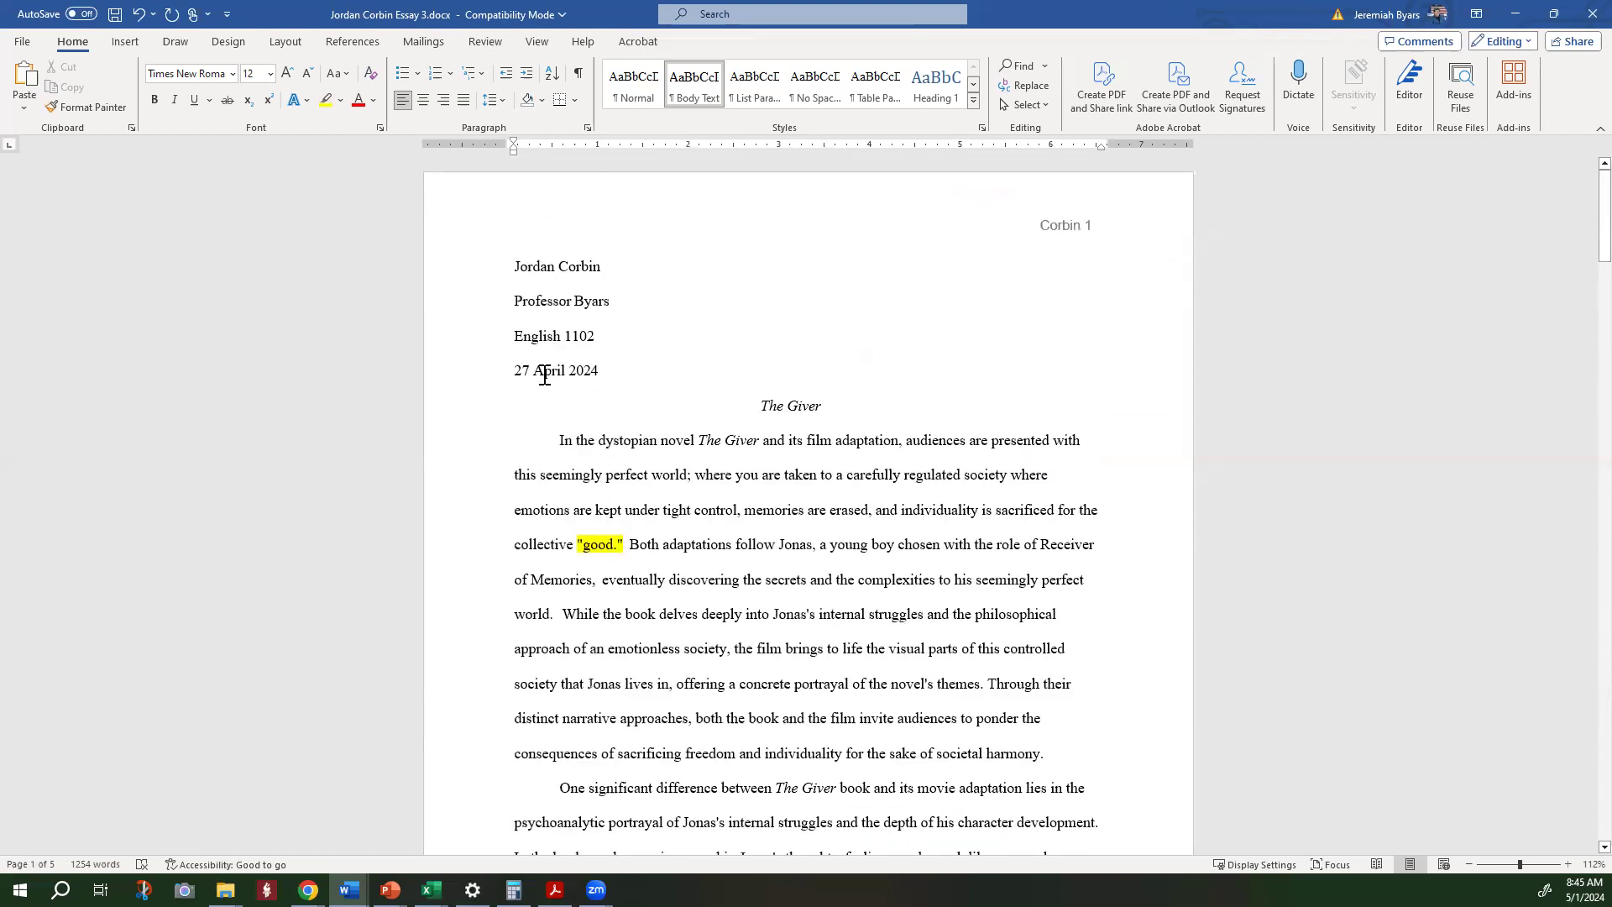
drag(544, 357, 596, 444)
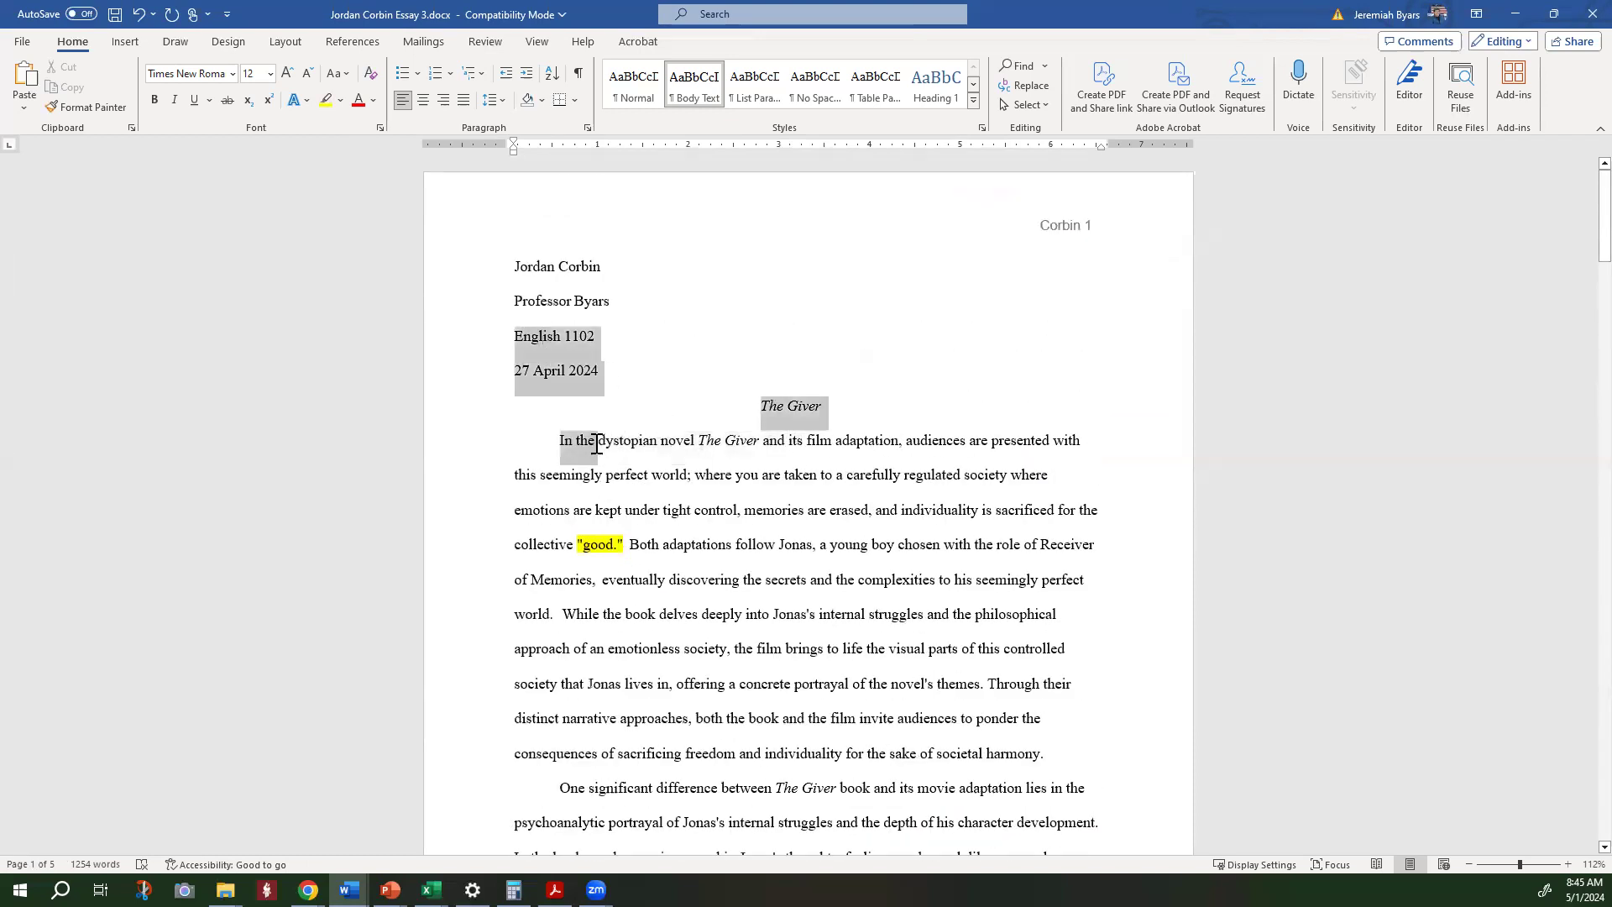
drag(575, 370, 635, 411)
click(673, 409)
click(725, 510)
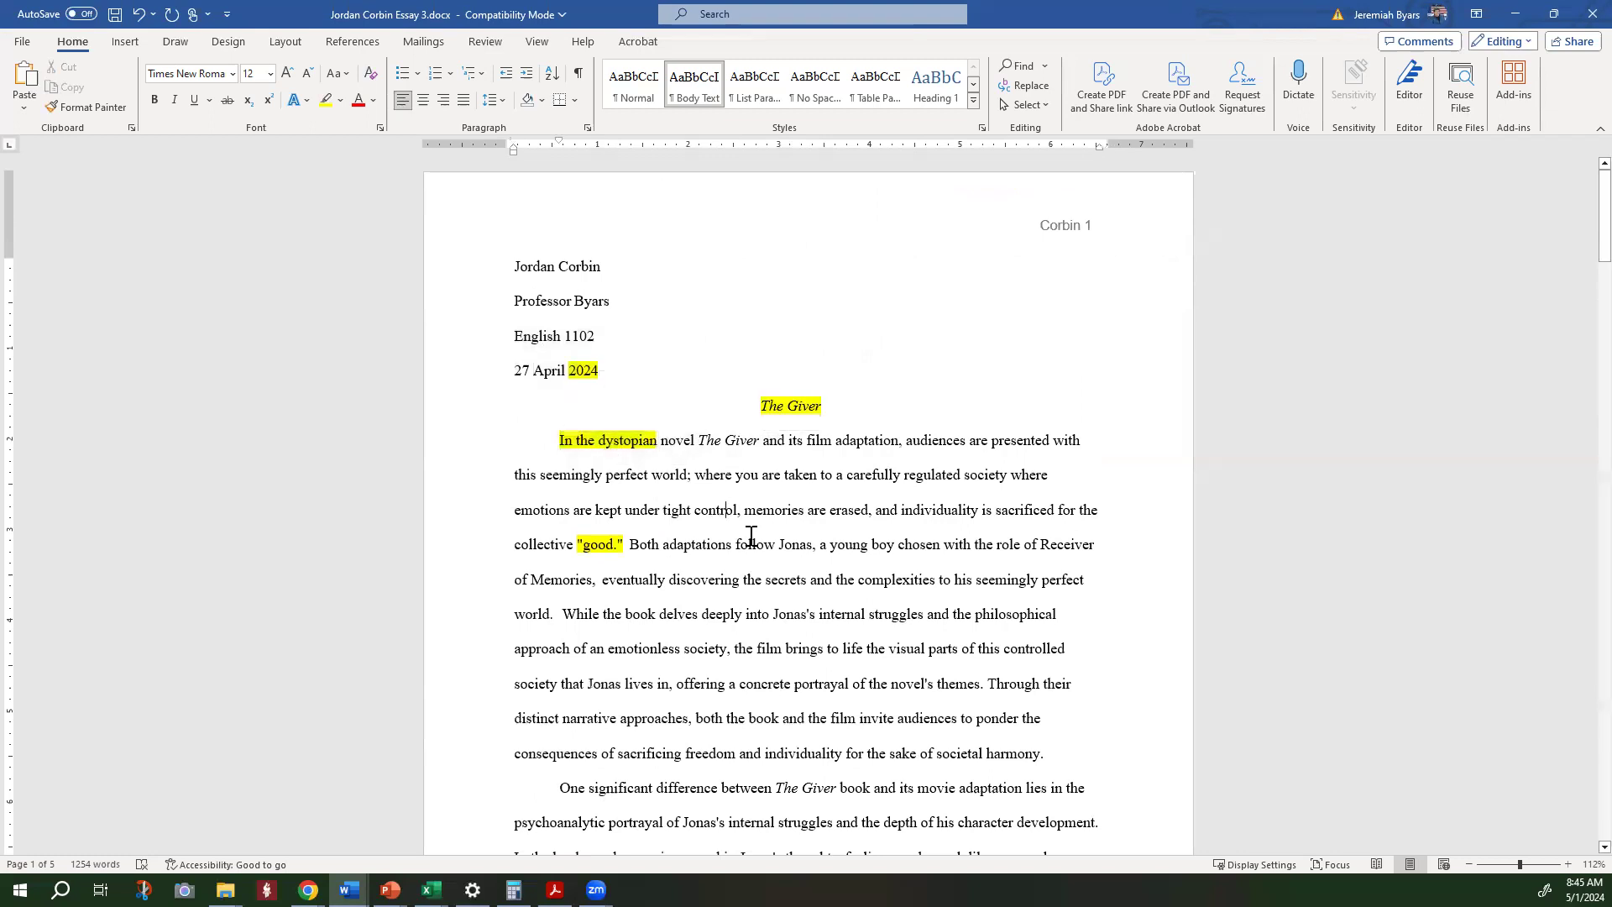
scroll(768, 537, down, 3)
scroll(768, 538, down, 8)
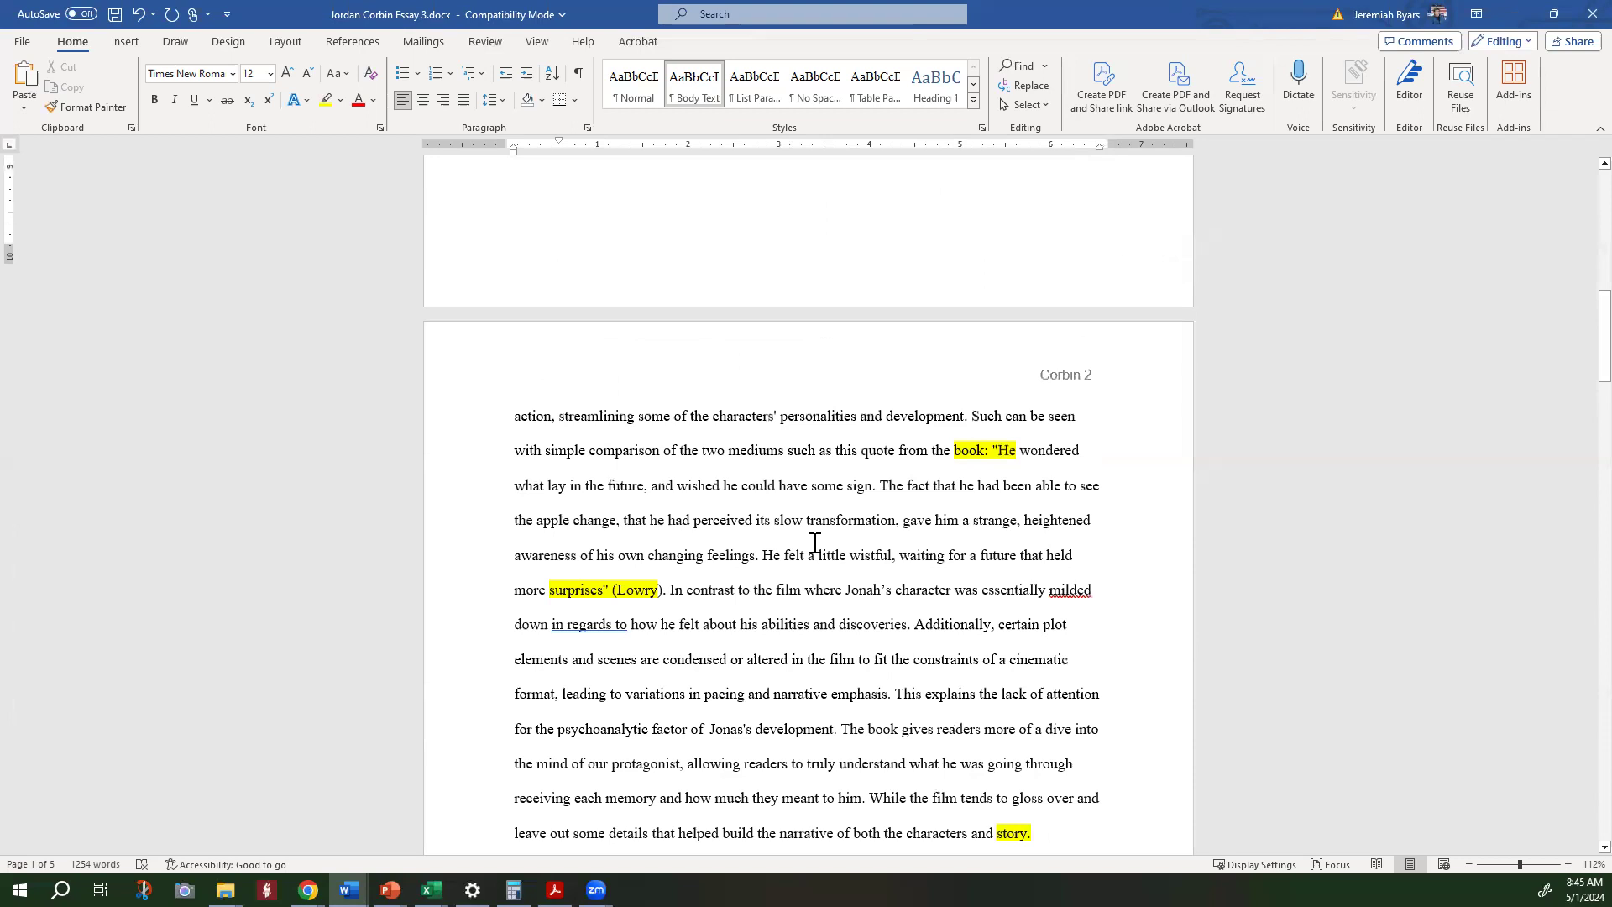
scroll(816, 525, down, 2)
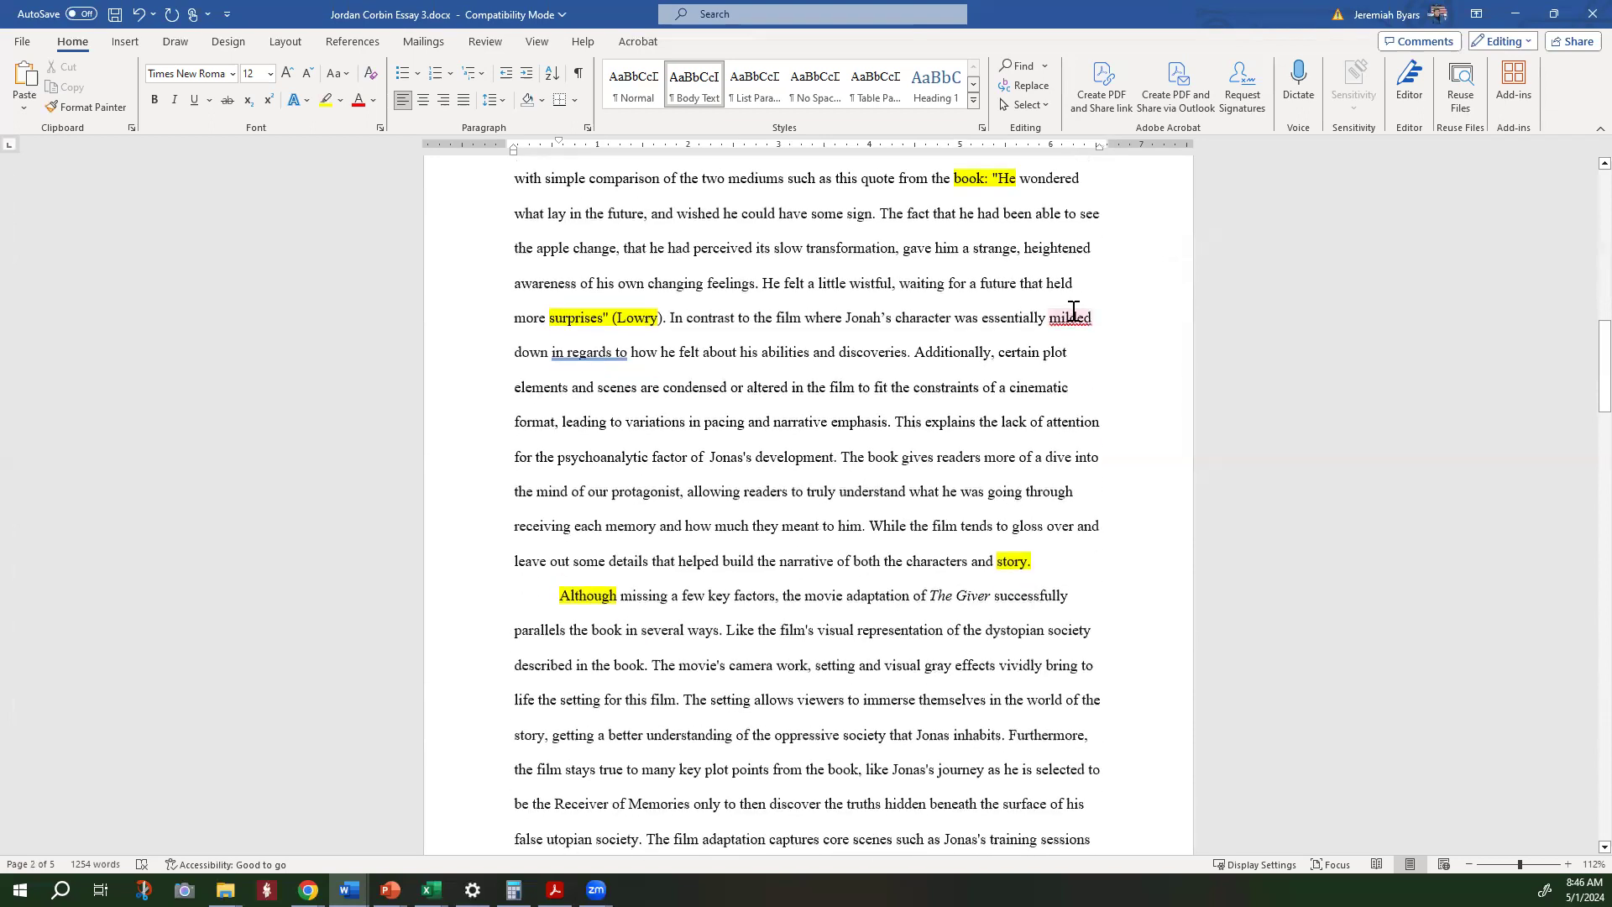
Replace the red-underlined 'milded' on page 2 with the spelling suggestion 'melted'
right_click(1073, 323)
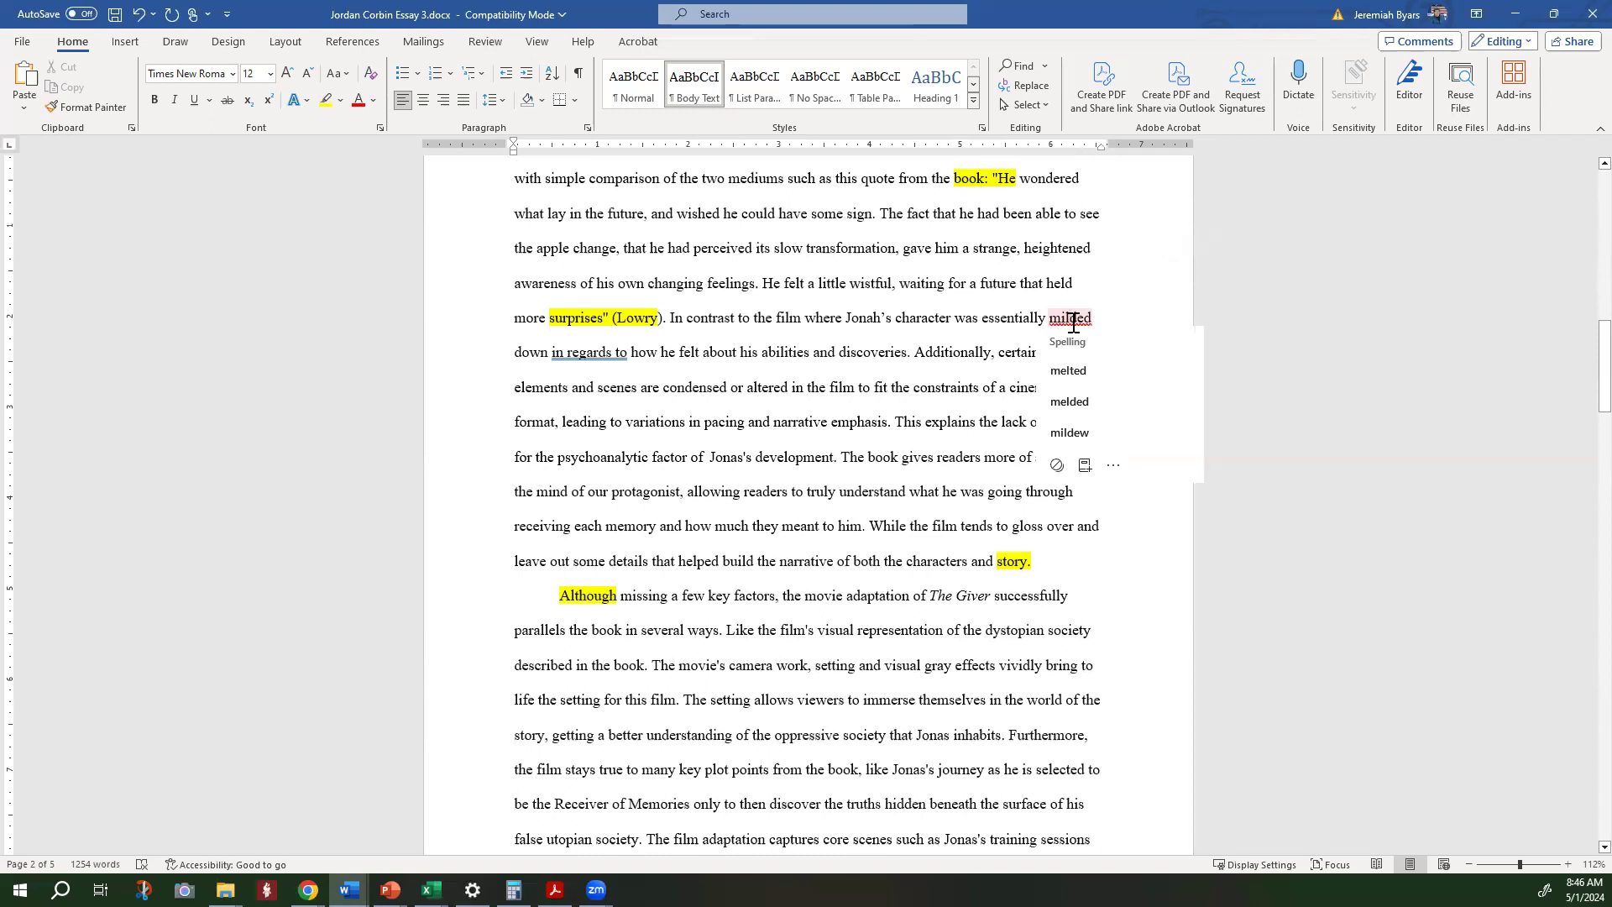
click(1080, 376)
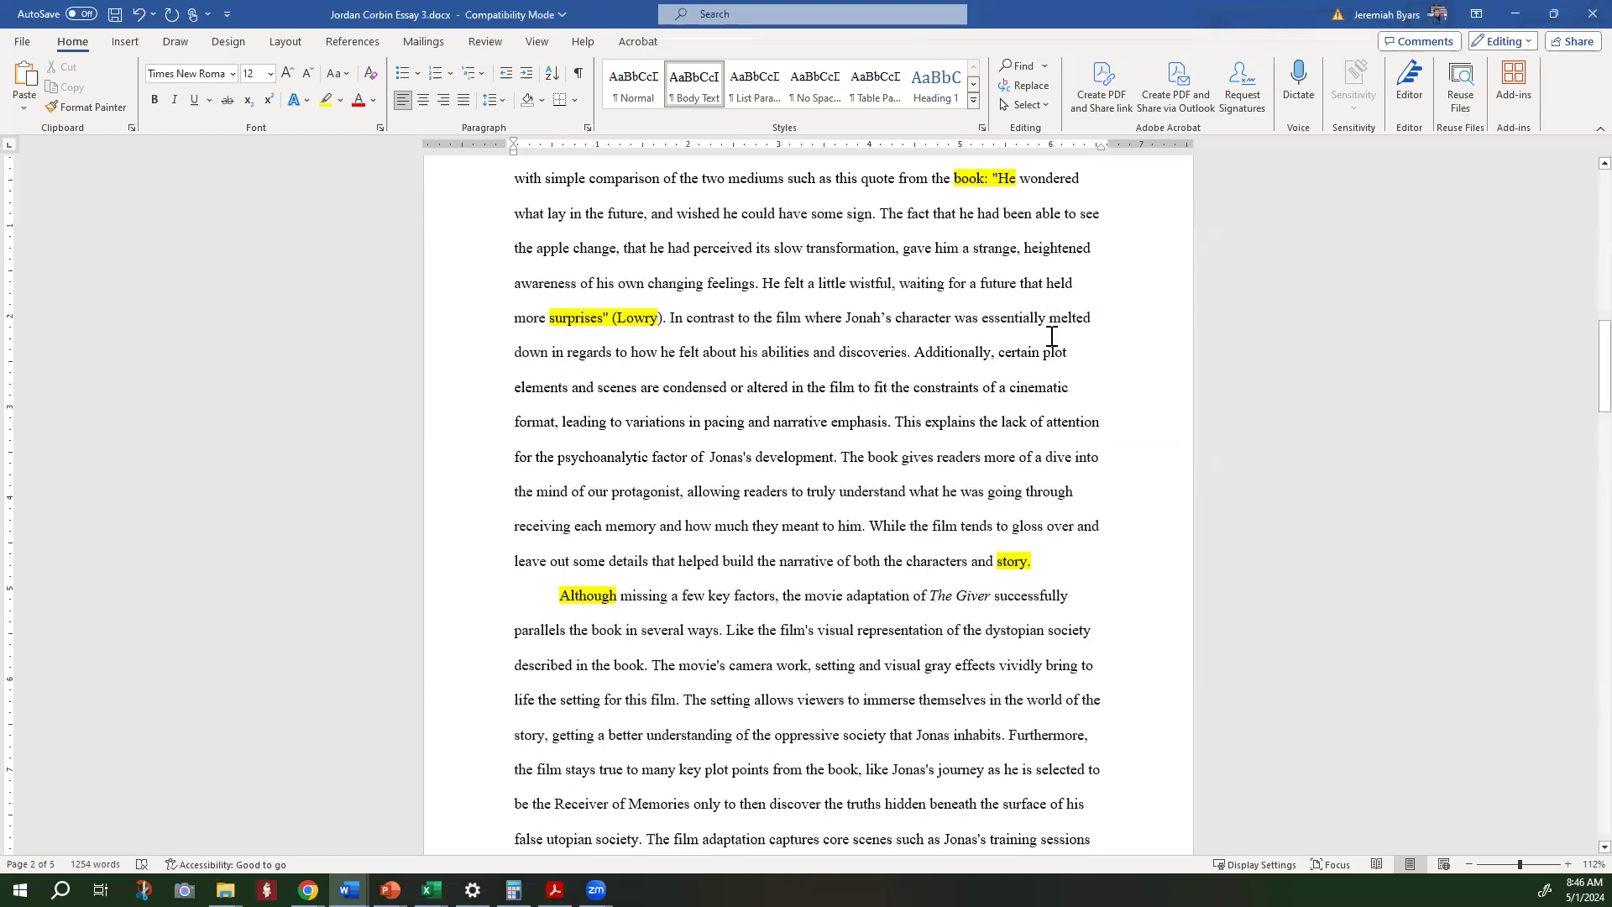
scroll(1010, 370, down, 5)
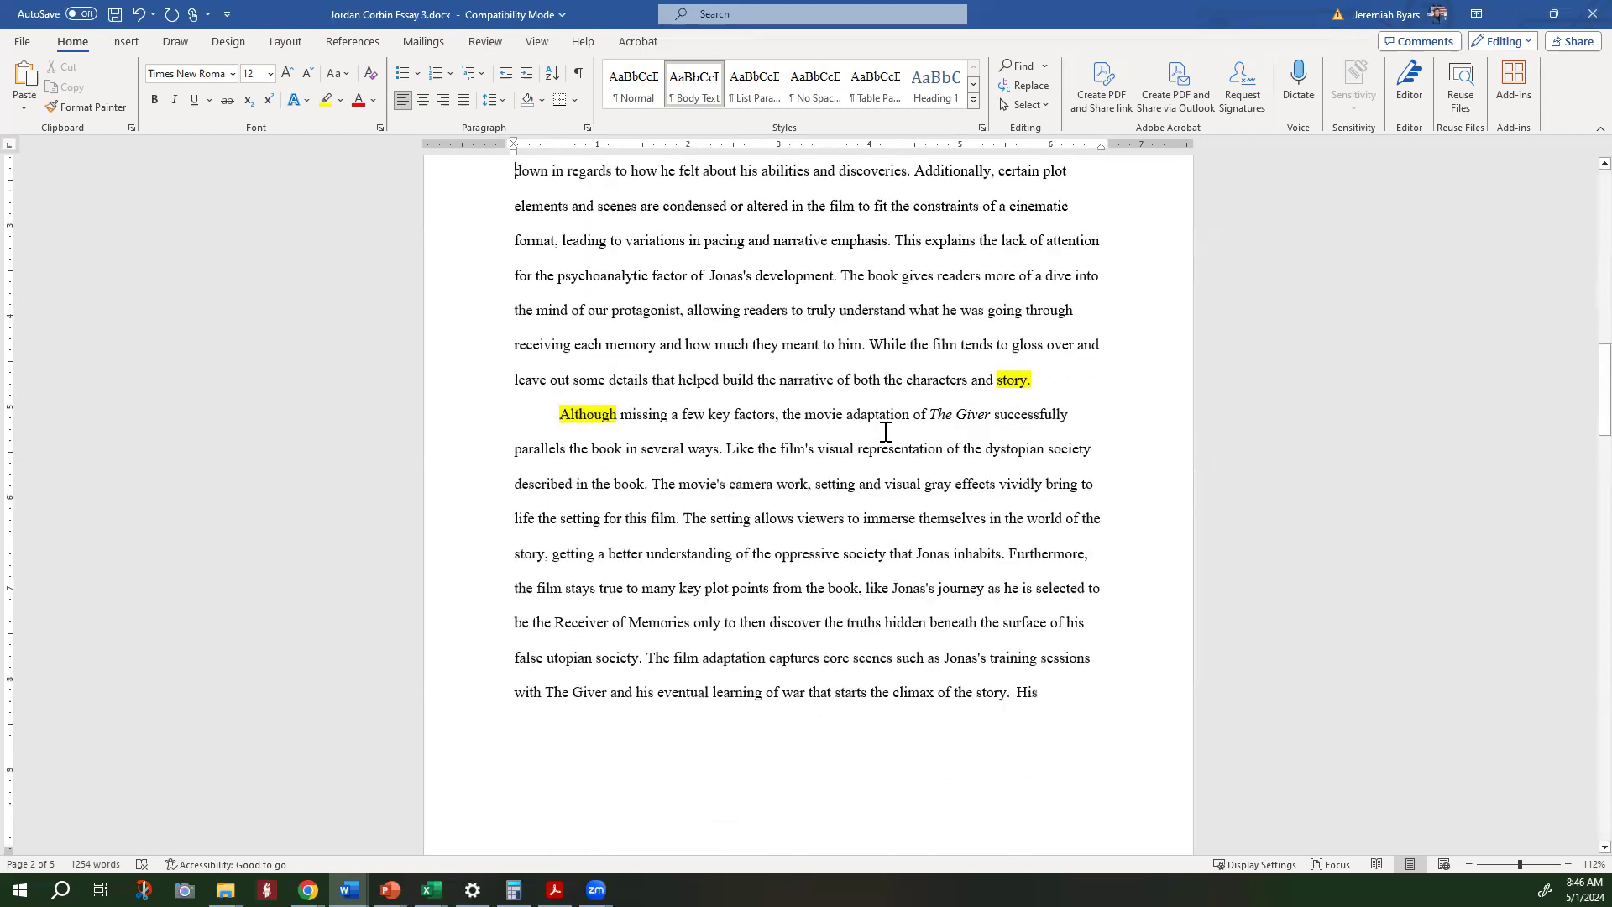
scroll(885, 431, down, 6)
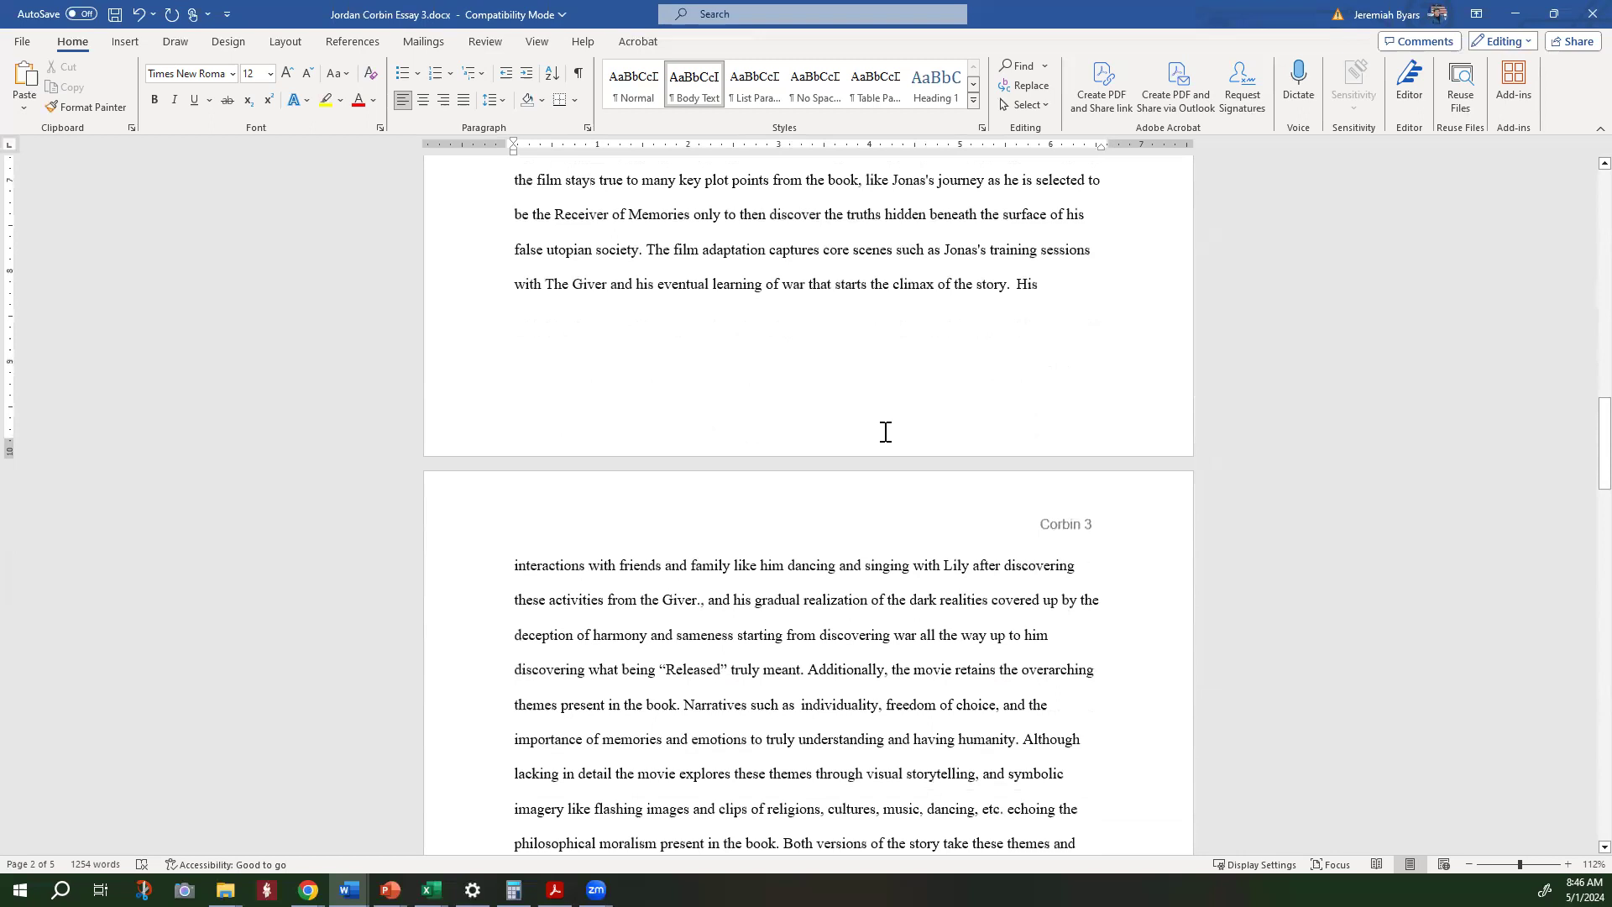
On page 3, insert a comma directly after 'believes', ahead of the Nietzsche quotation
scroll(885, 431, down, 3)
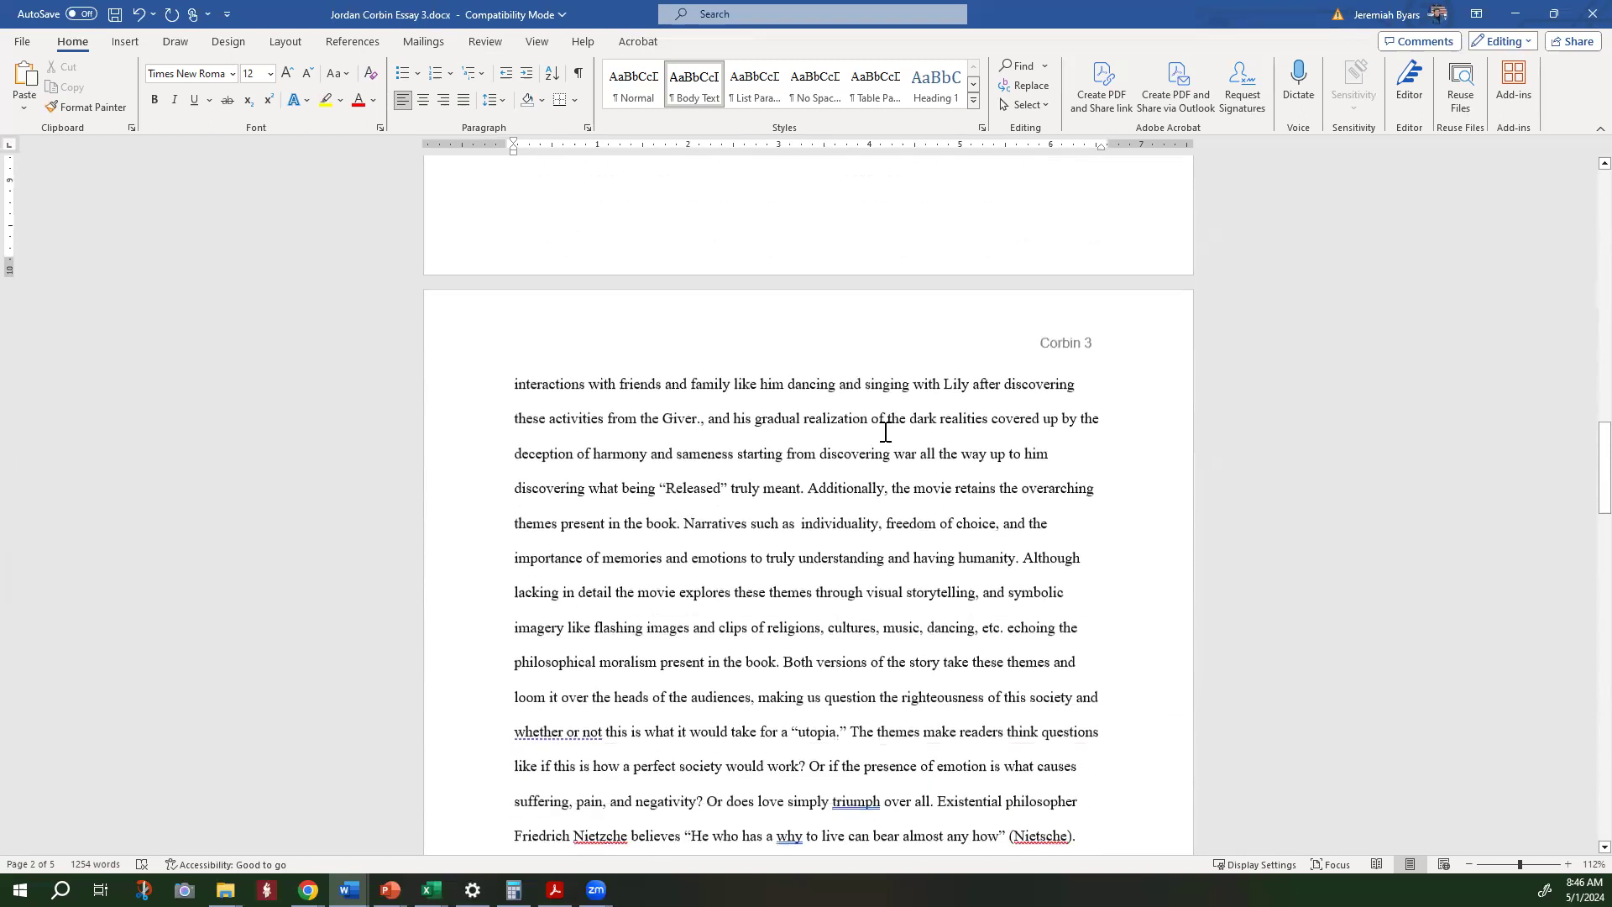
scroll(885, 431, down, 2)
scroll(885, 432, down, 2)
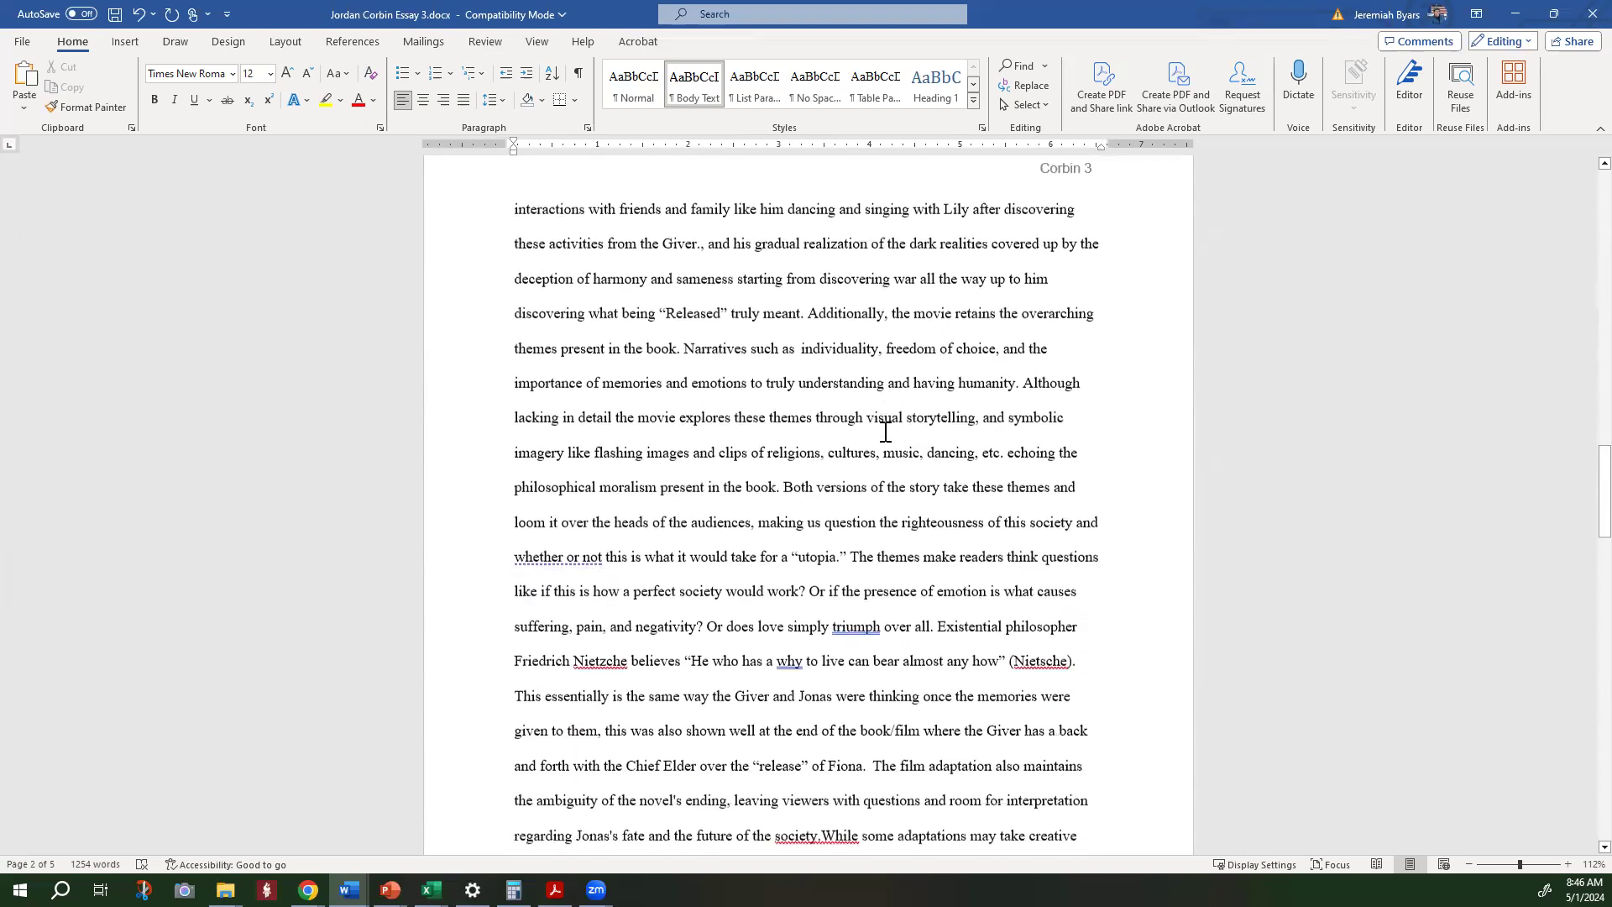
double_click(847, 551)
click(754, 621)
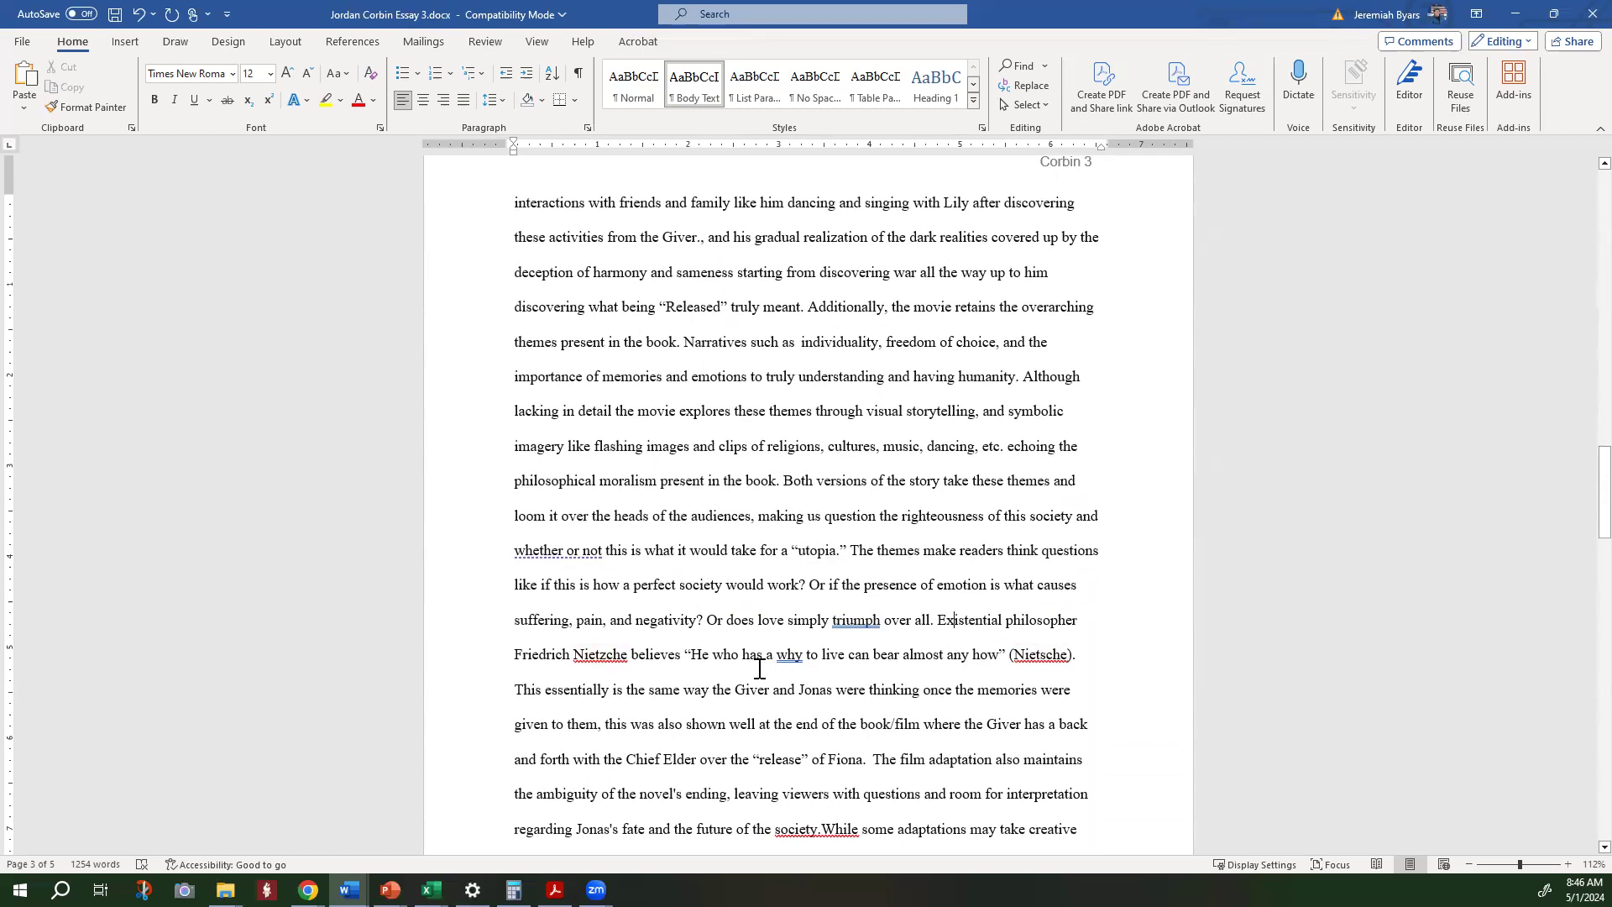
double_click(663, 659)
click(679, 662)
text(,)
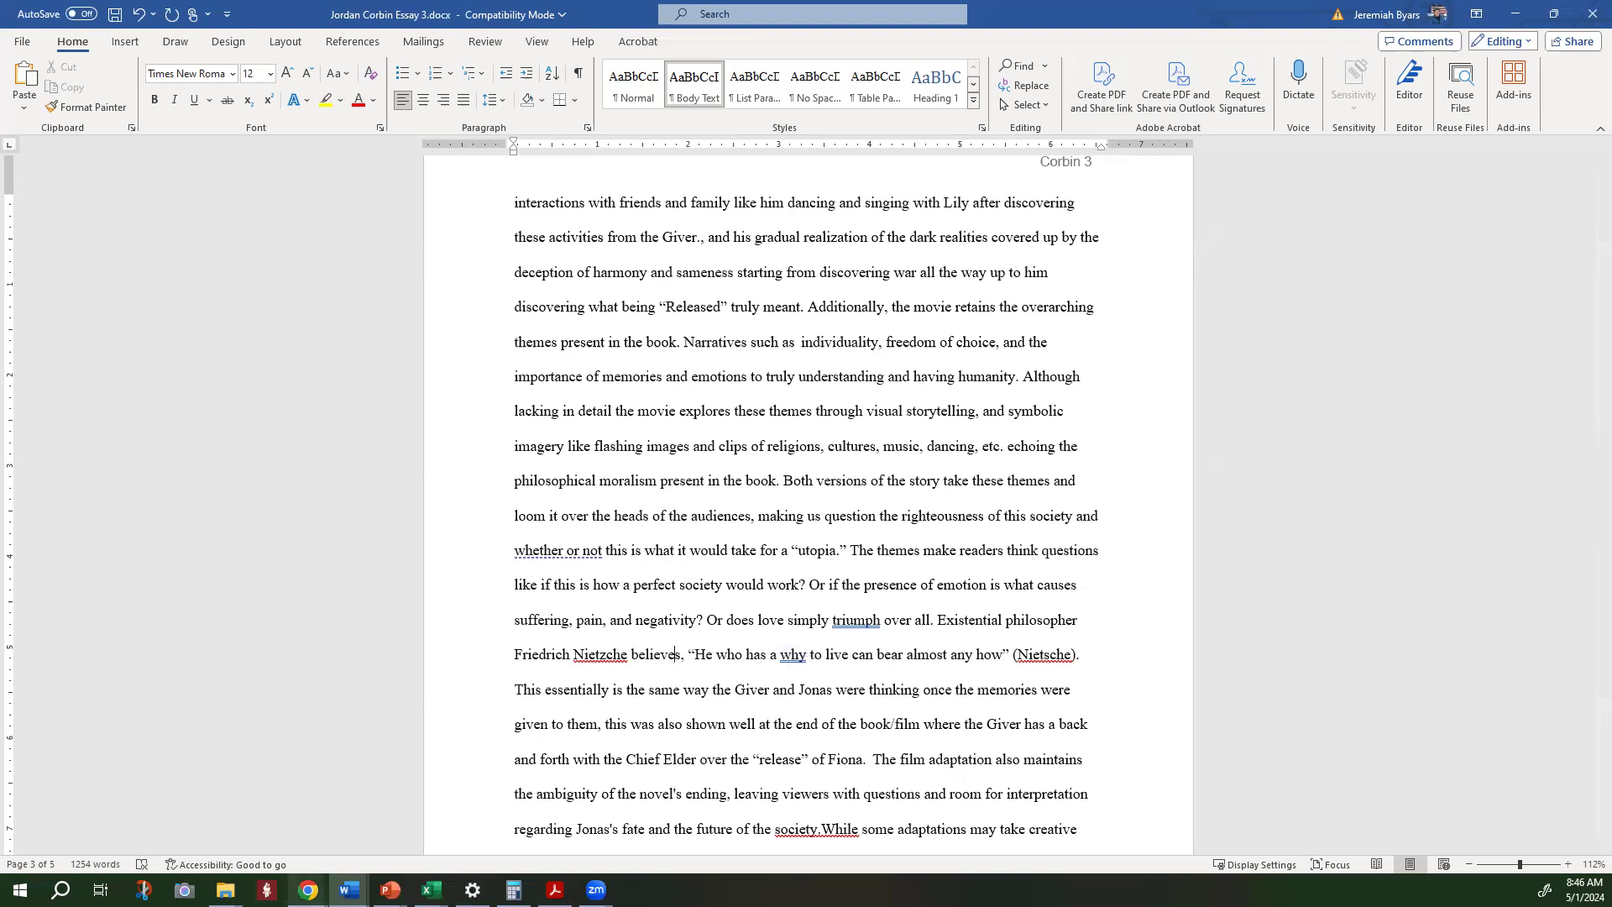
Switch from Word to the Week 2 PowerPoint deck
mouse_move(308, 890)
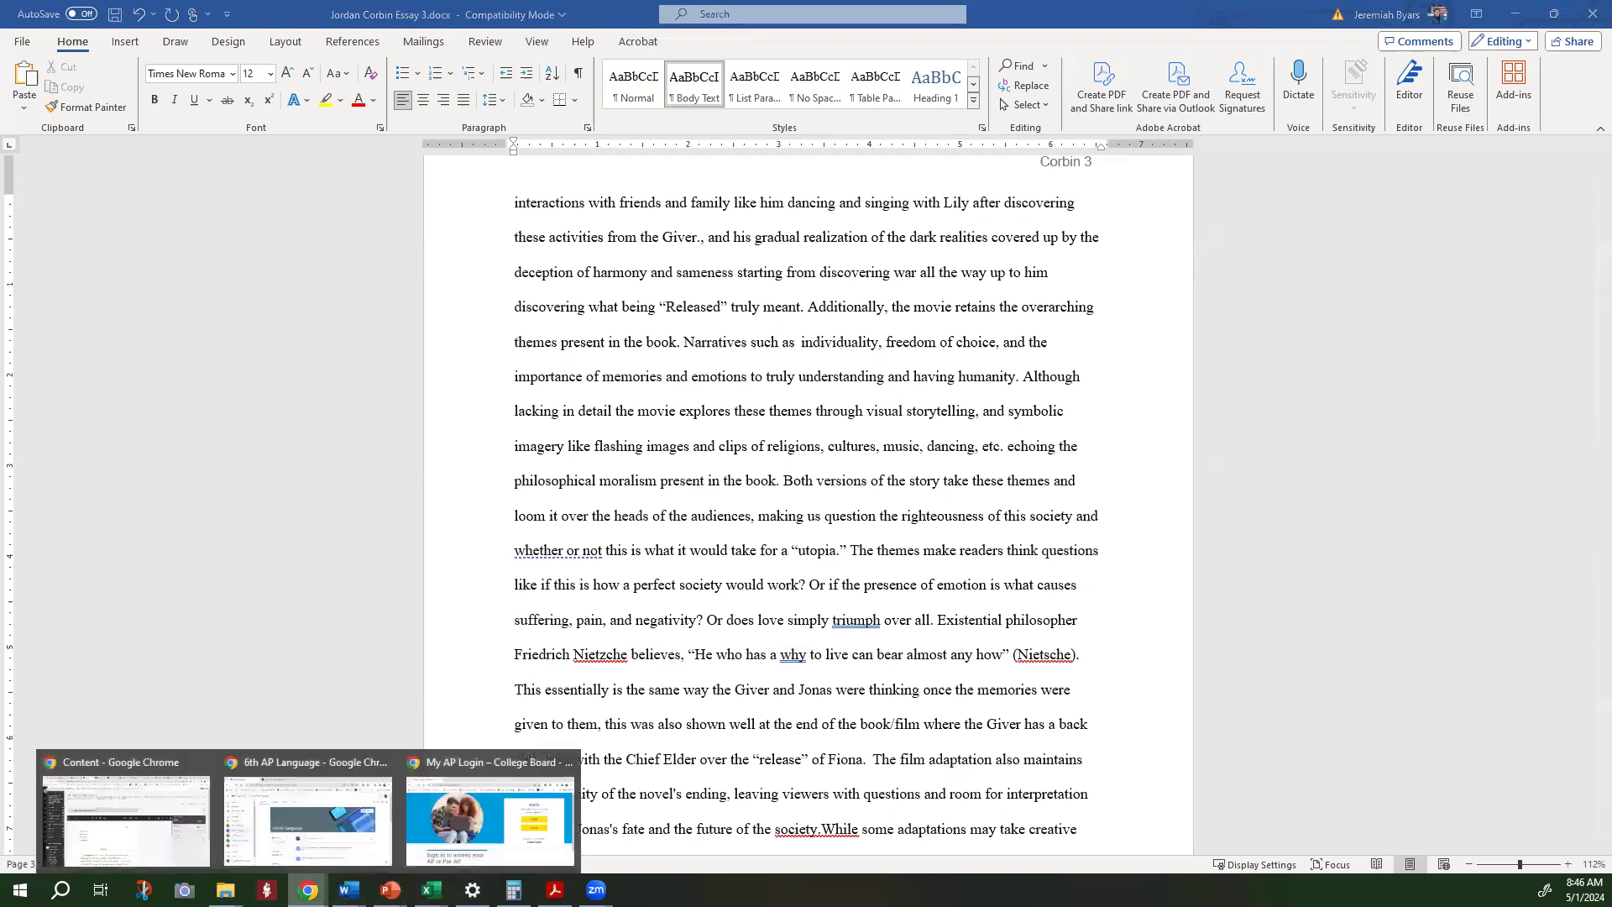
mouse_move(391, 889)
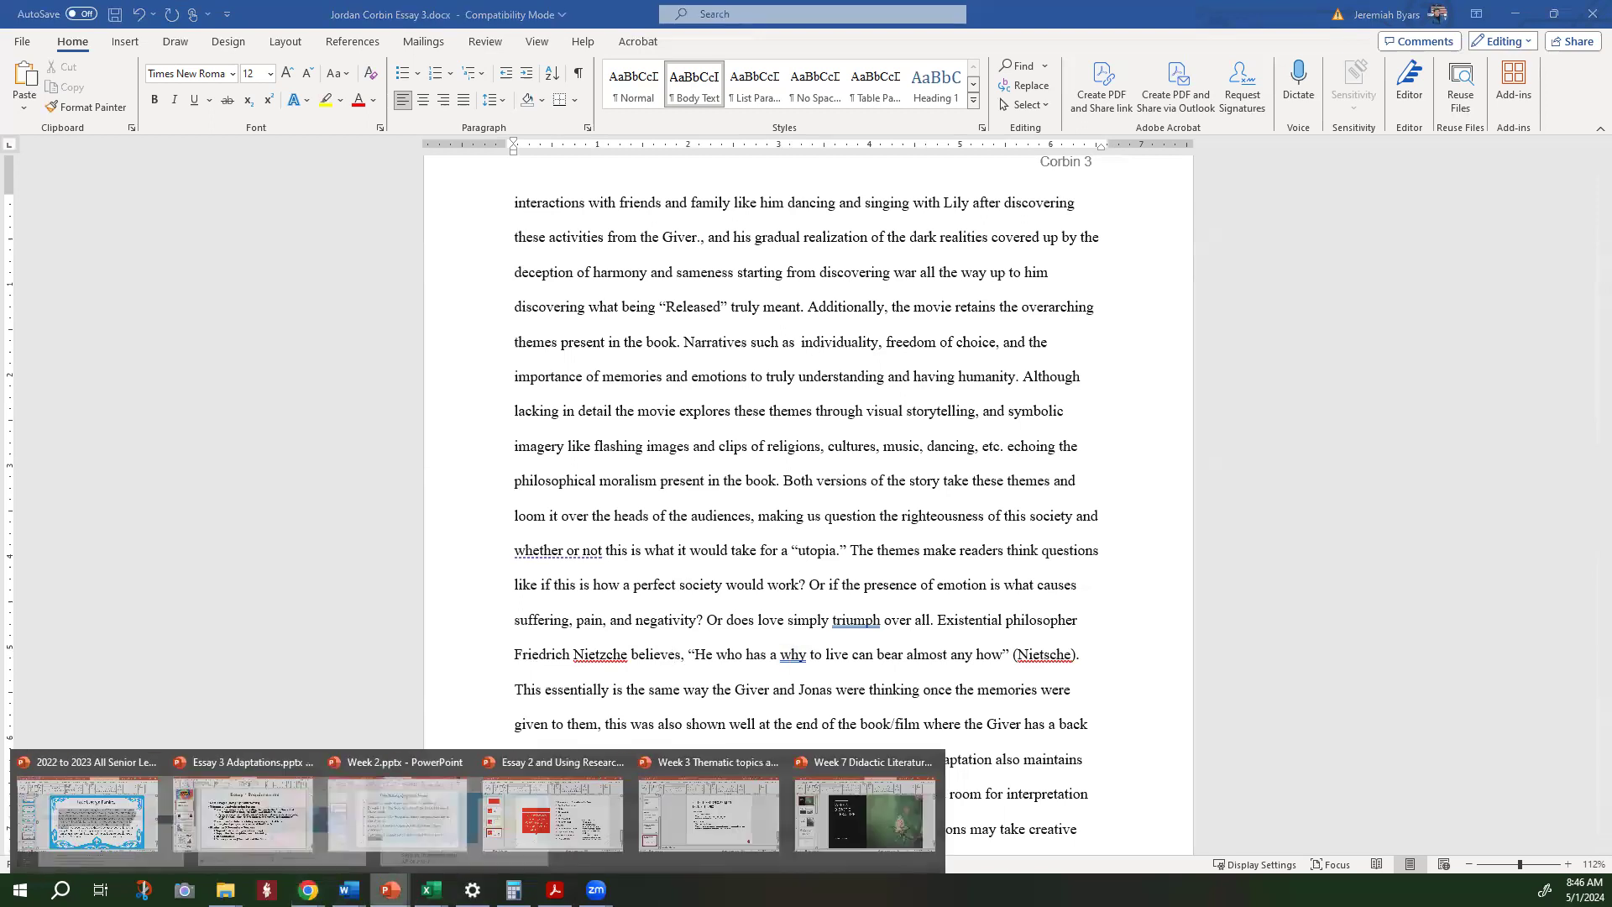
click(279, 839)
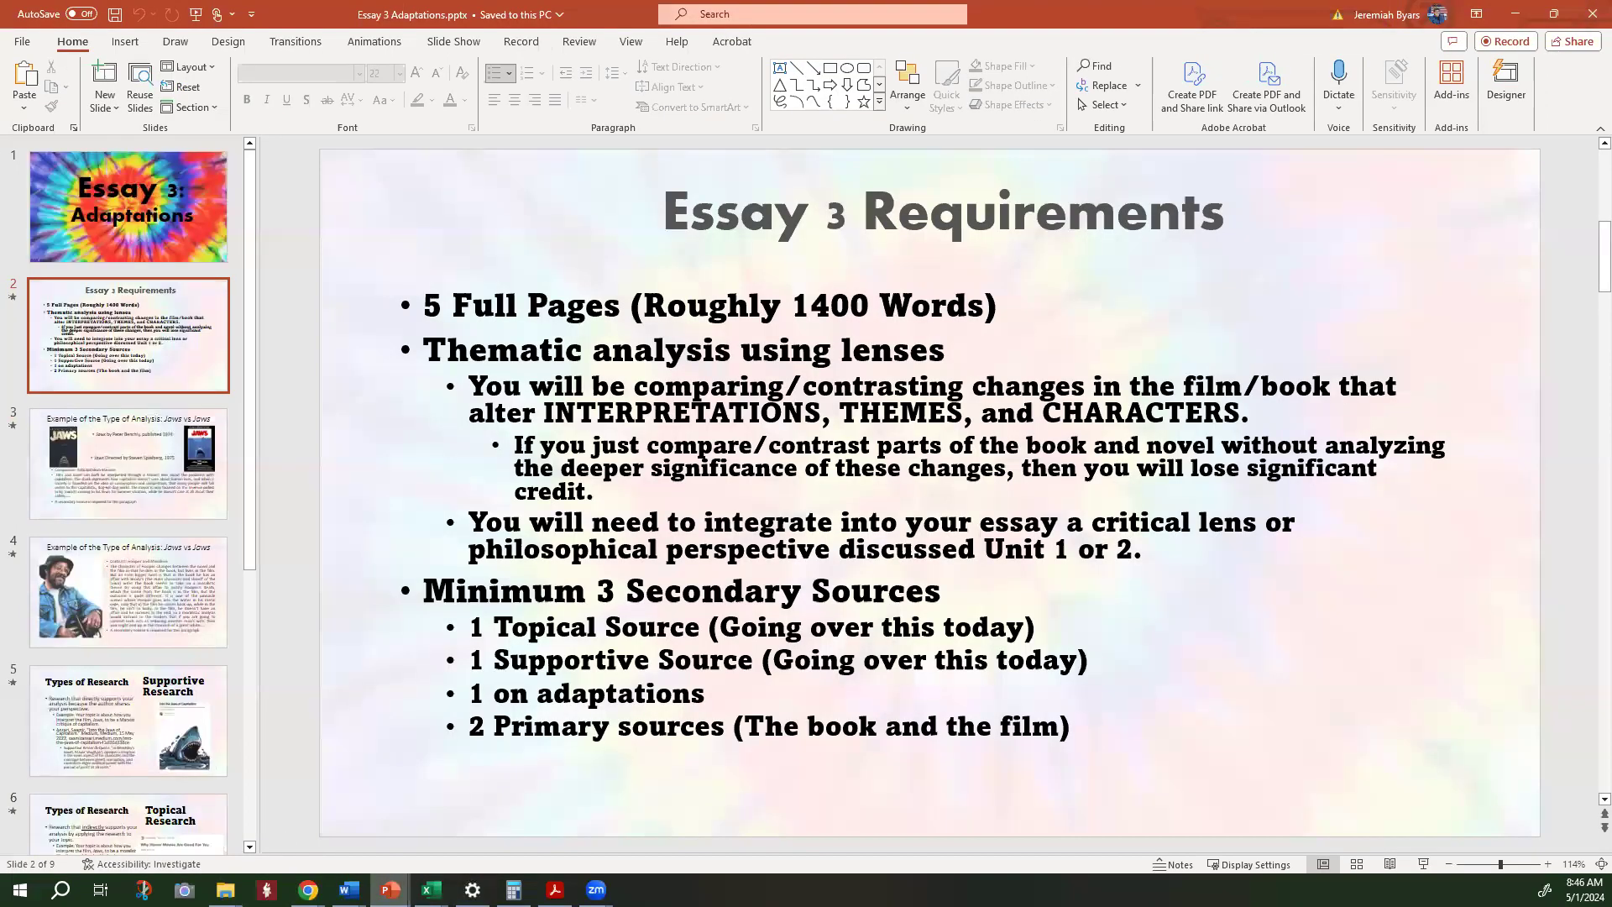
click(340, 781)
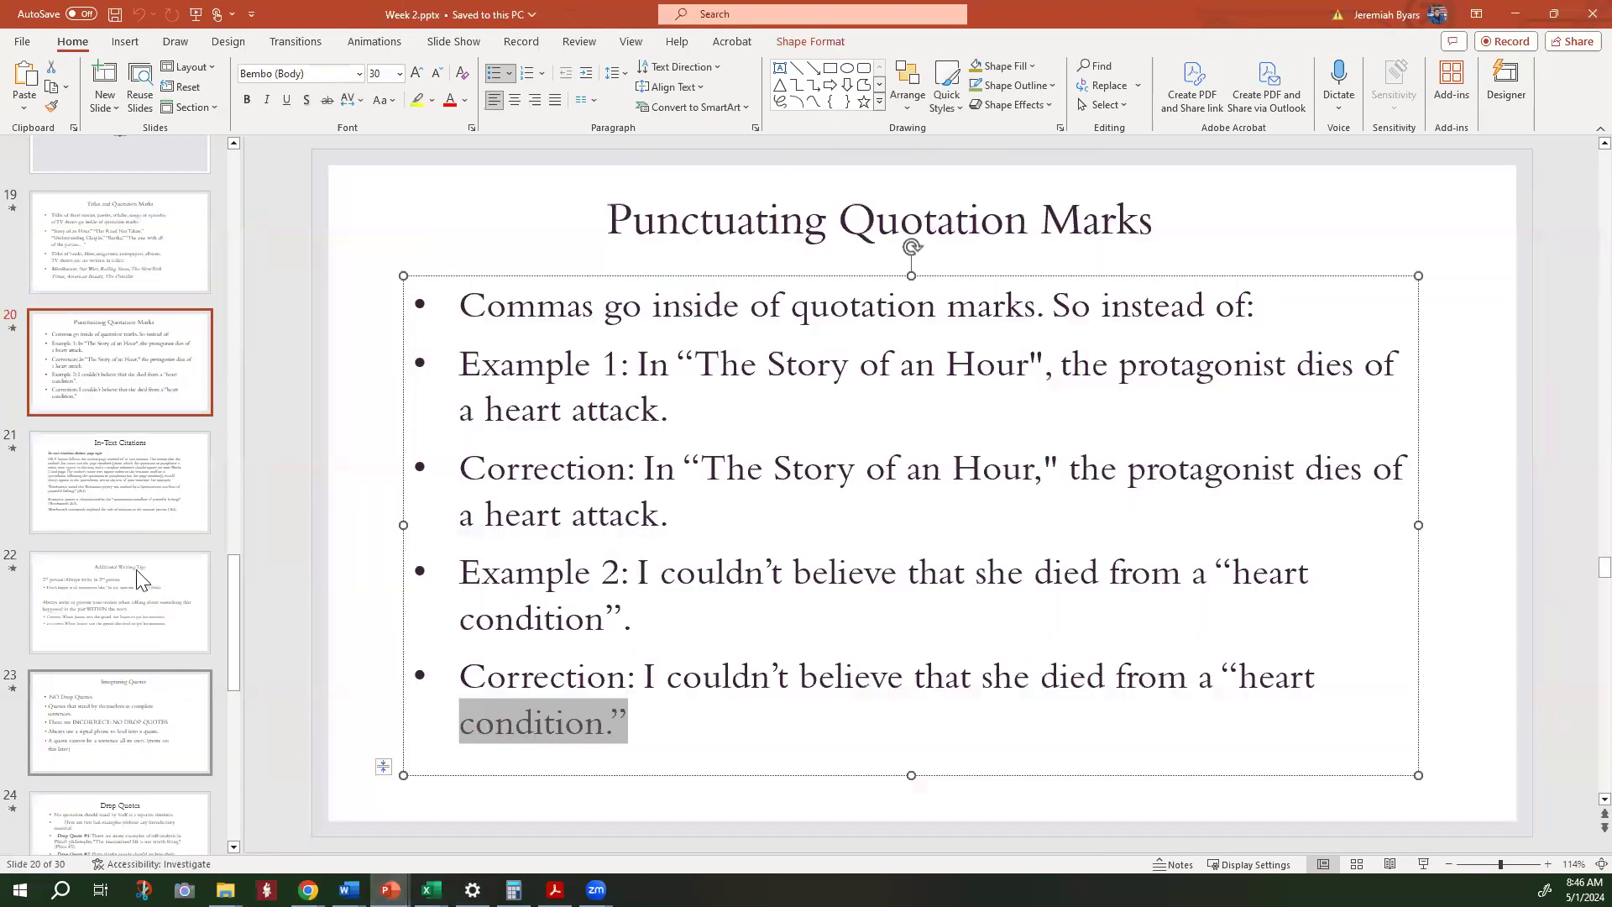
Review slides 22–26, including the Drop Quotes and Integrating Quotes slides
click(143, 587)
click(135, 678)
scroll(134, 678, down, 2)
click(131, 668)
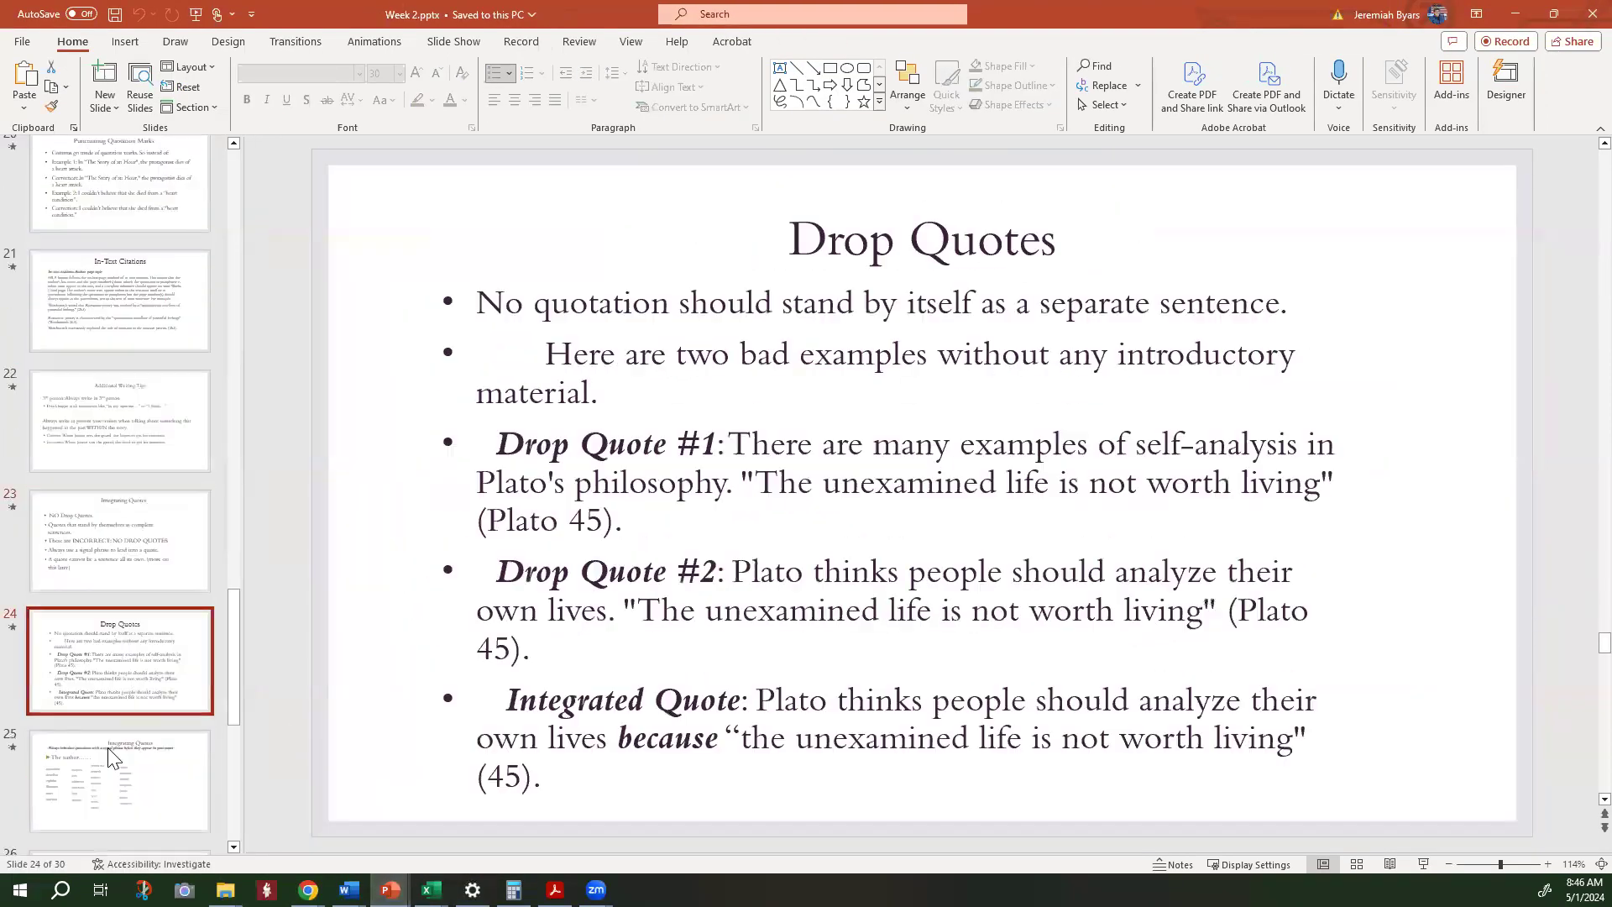
click(113, 756)
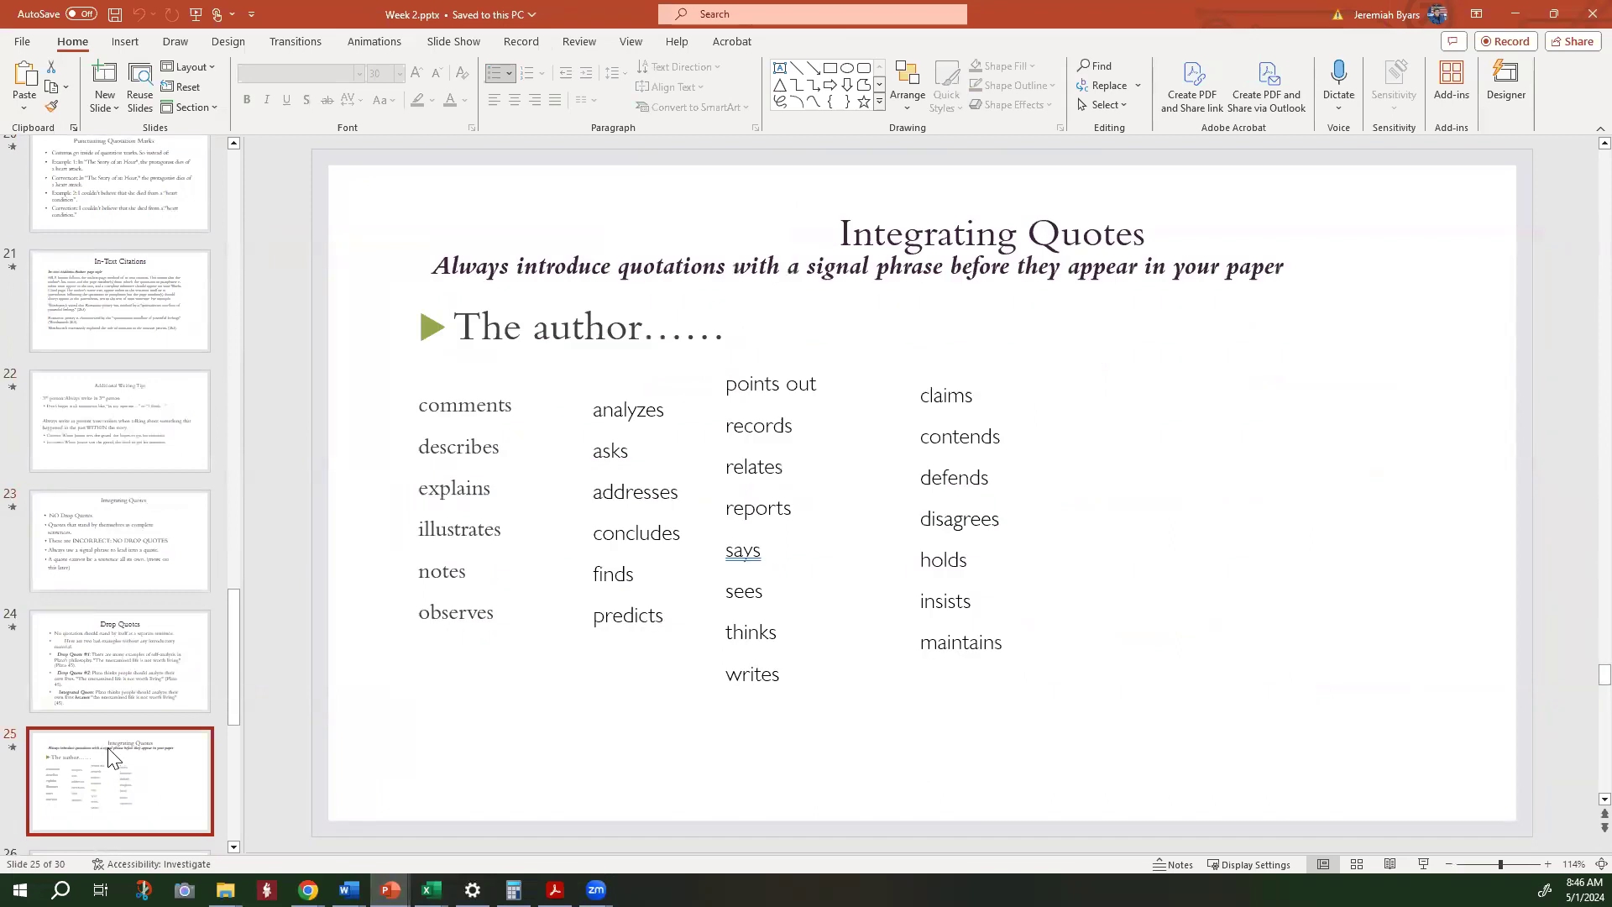
scroll(107, 745, down, 2)
click(107, 744)
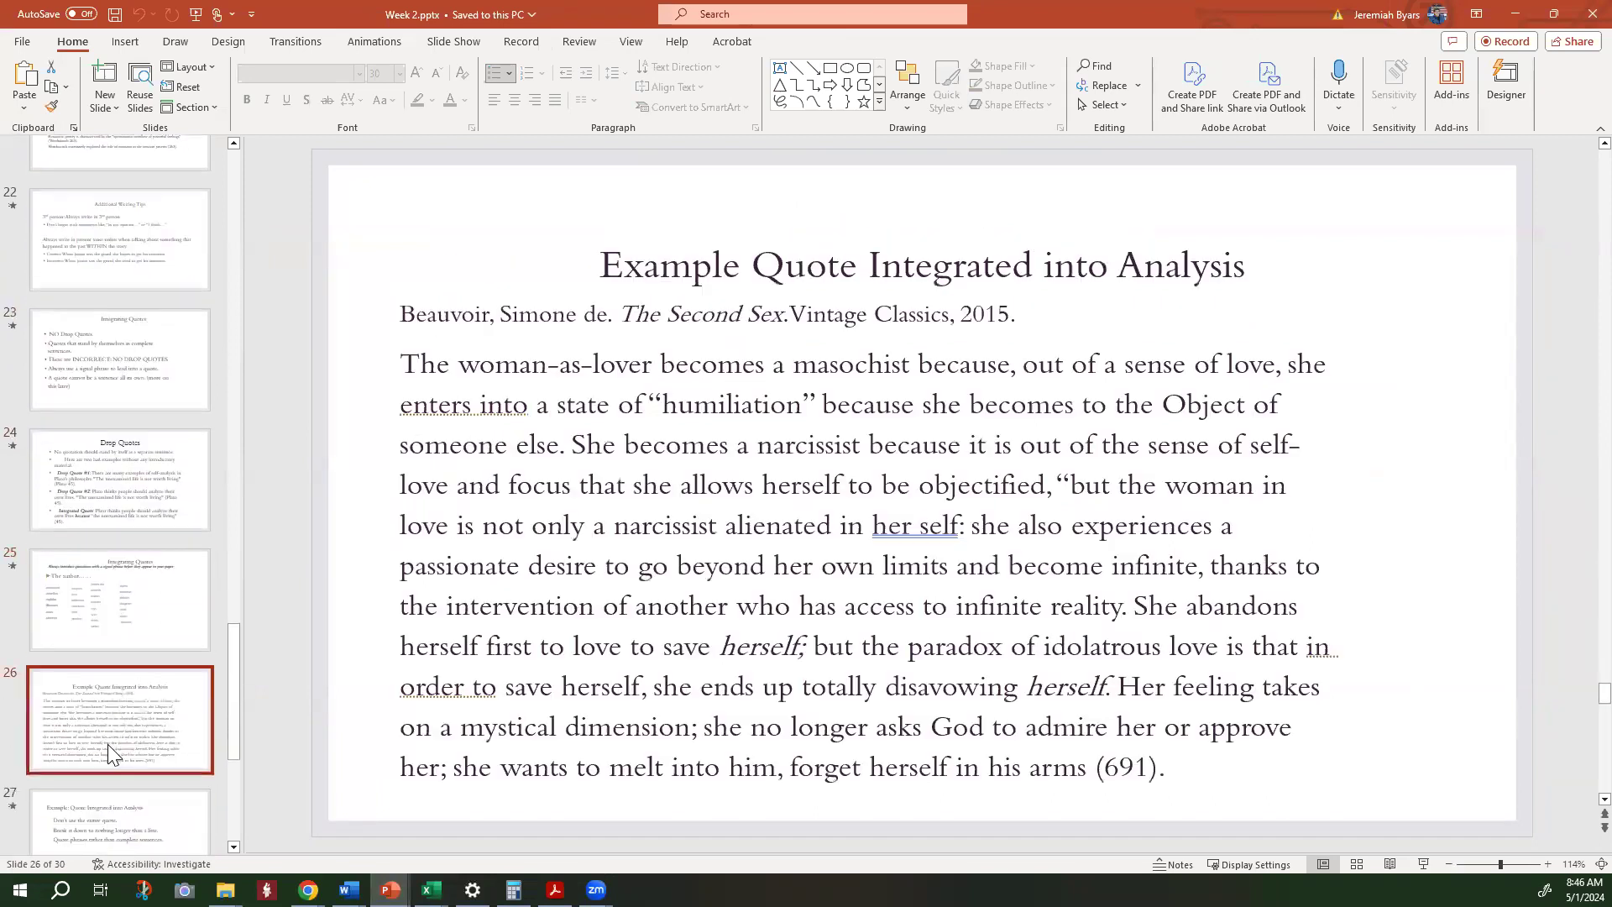
click(126, 579)
Review slides 27–30 on integrating and punctuating quotes, then return to the Word essay
scroll(132, 578, down, 3)
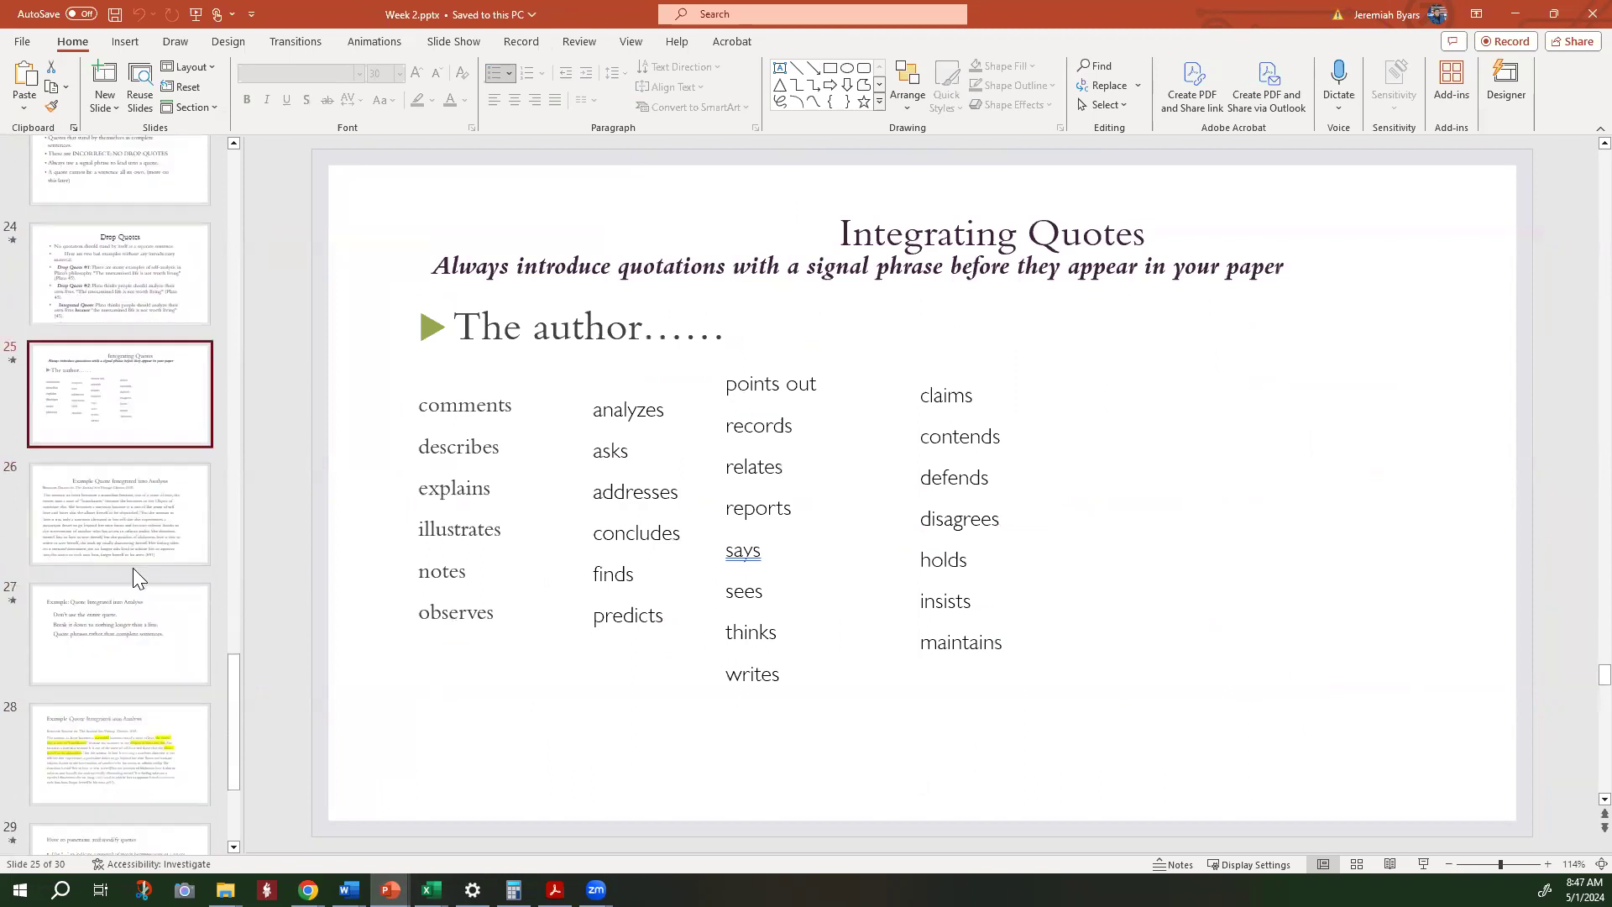
click(140, 492)
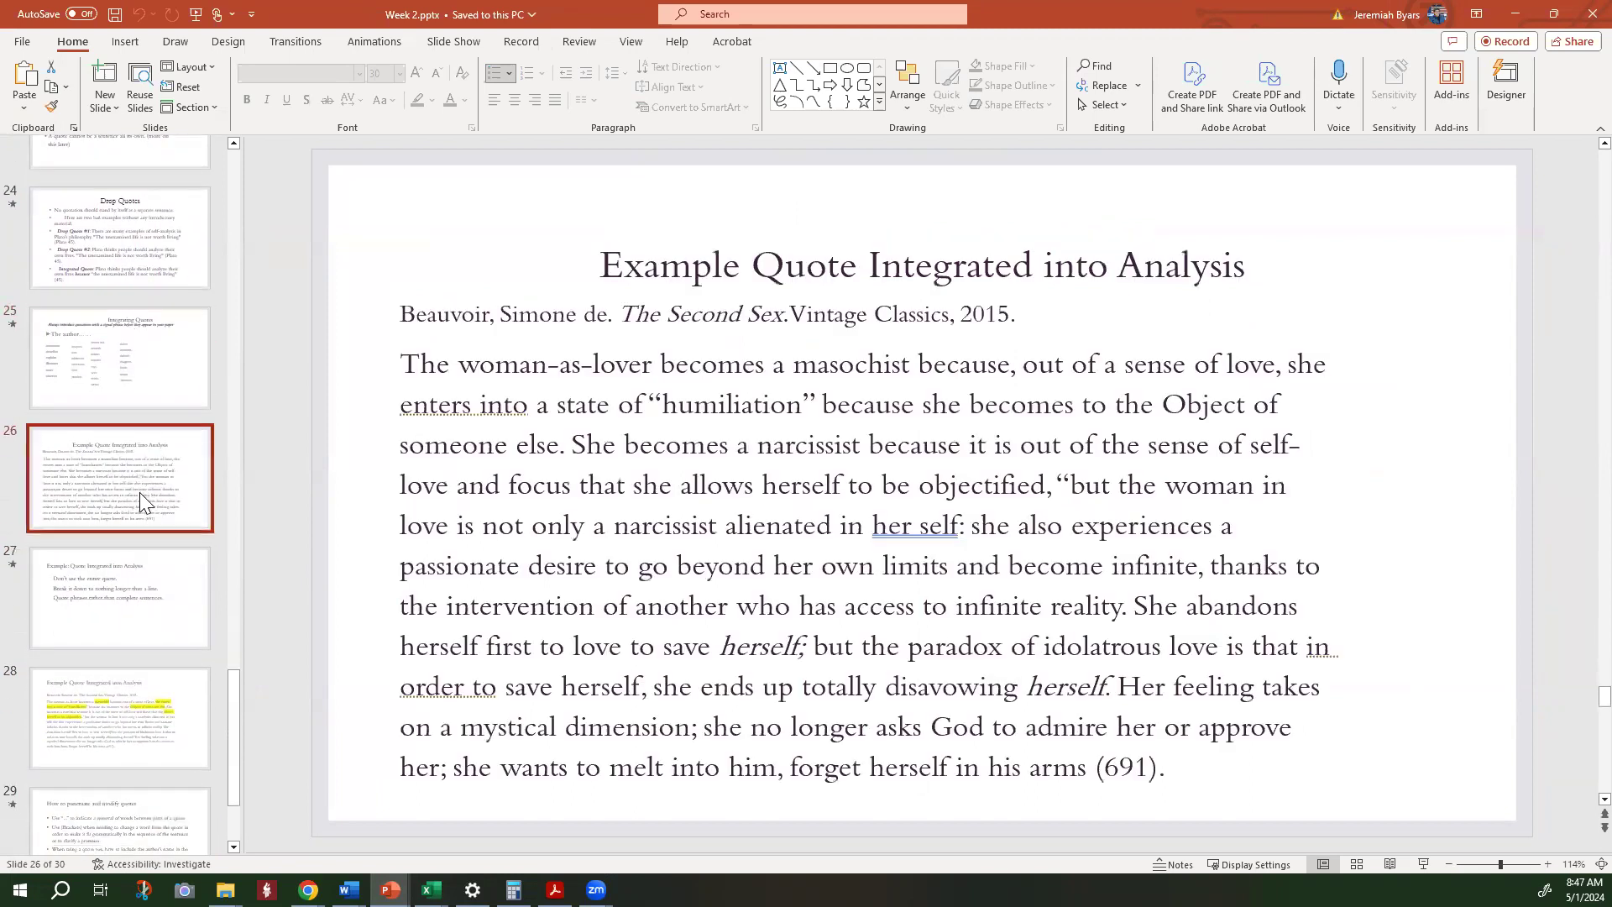
click(94, 721)
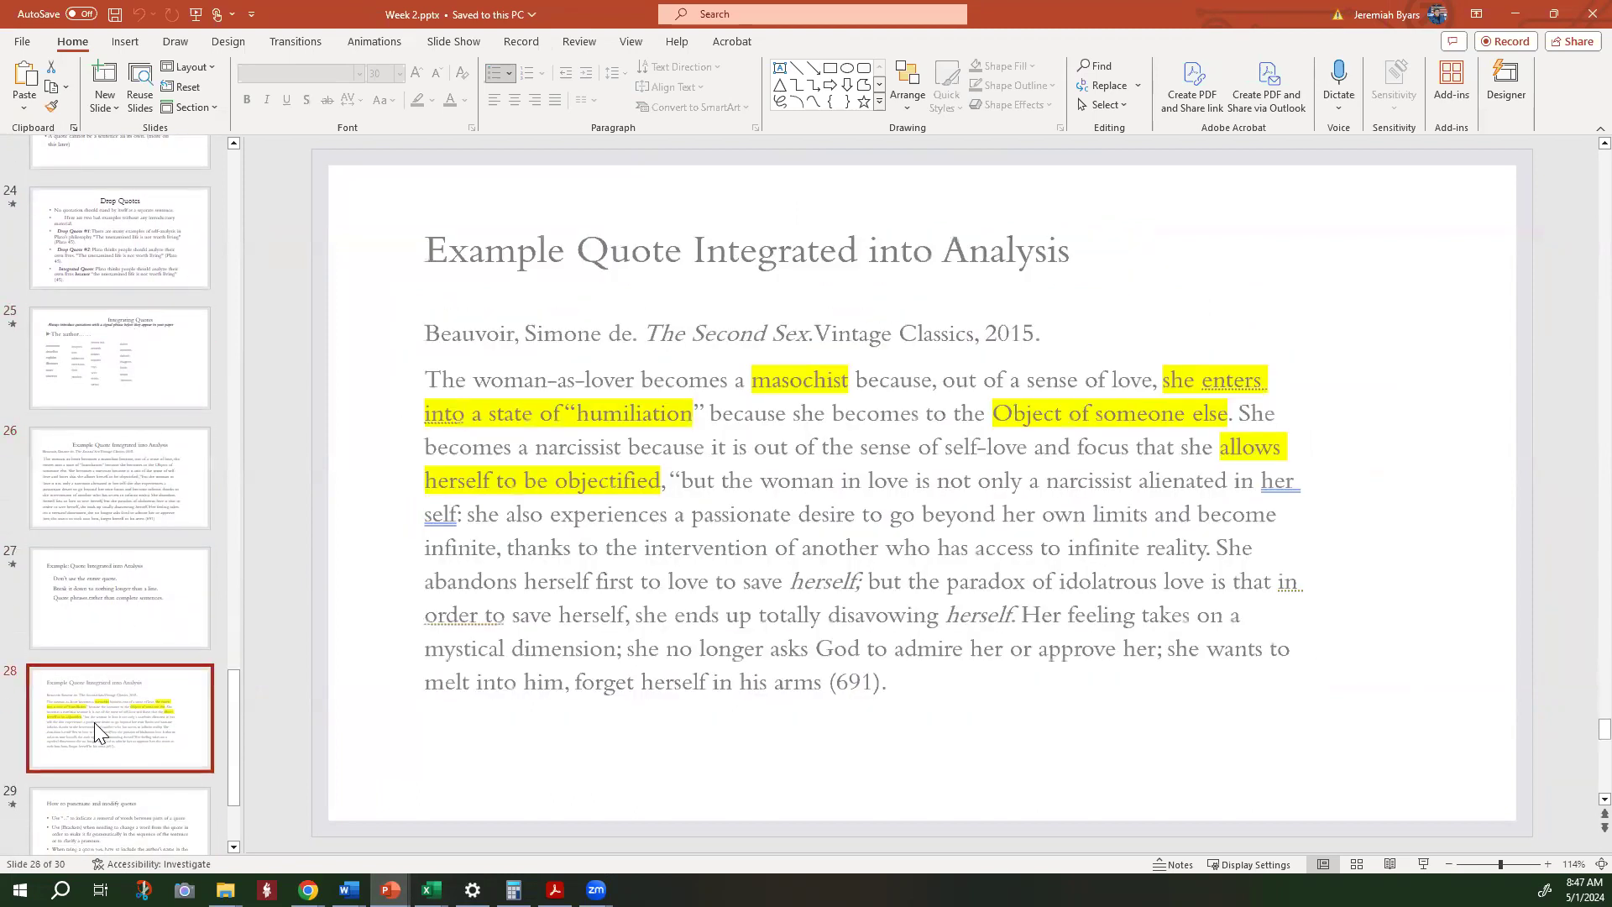
click(131, 575)
scroll(132, 573, down, 1)
scroll(132, 572, down, 2)
click(132, 692)
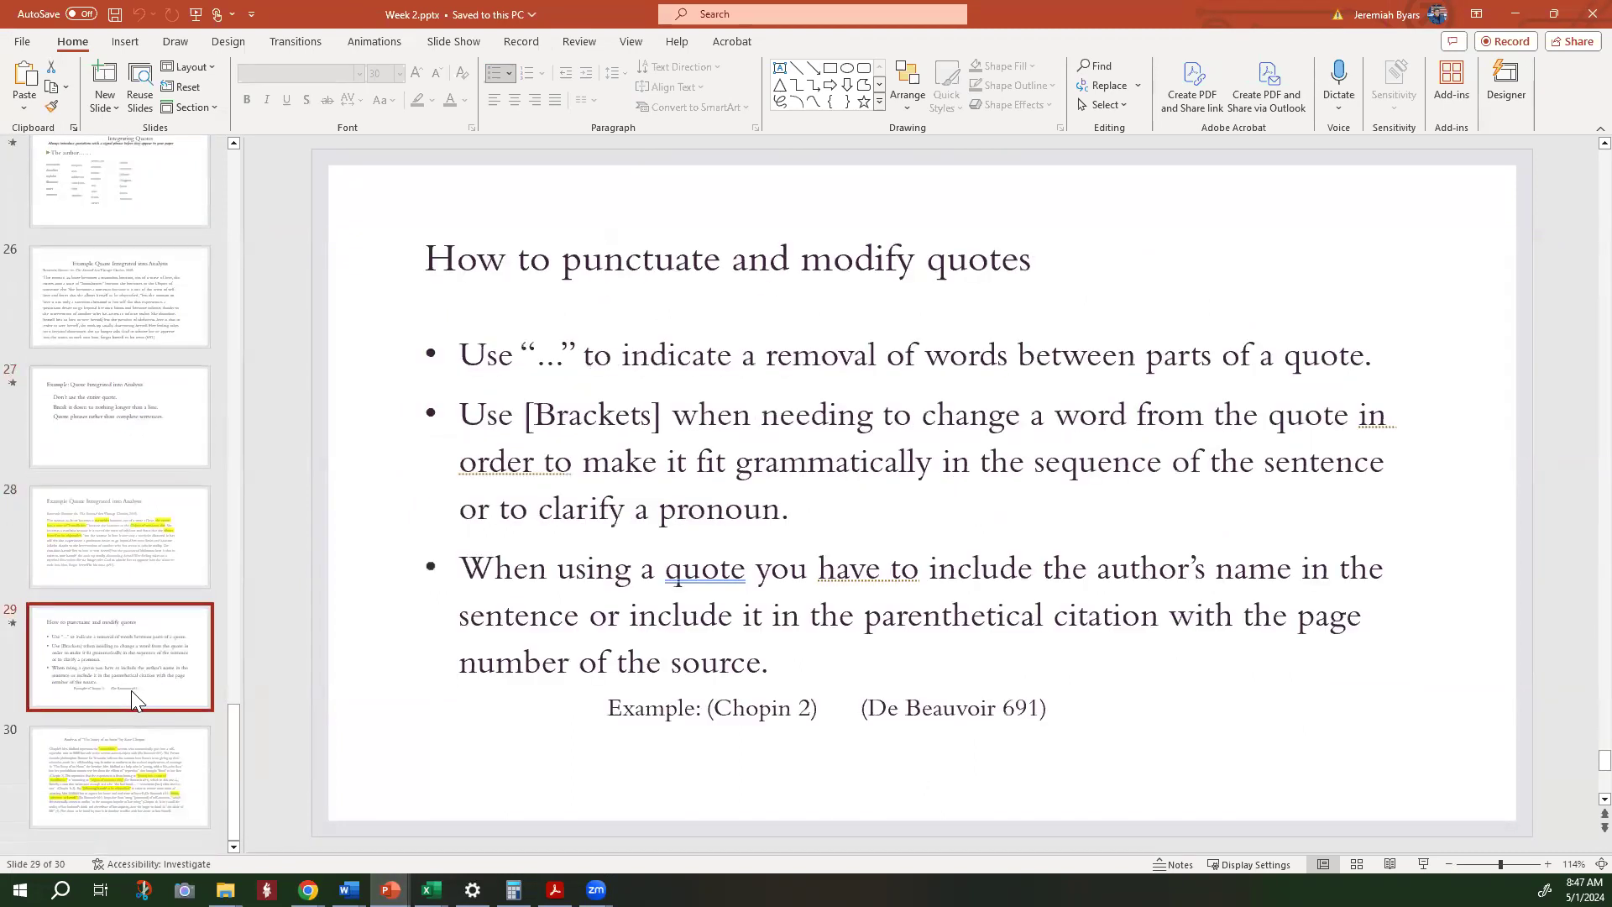
click(135, 736)
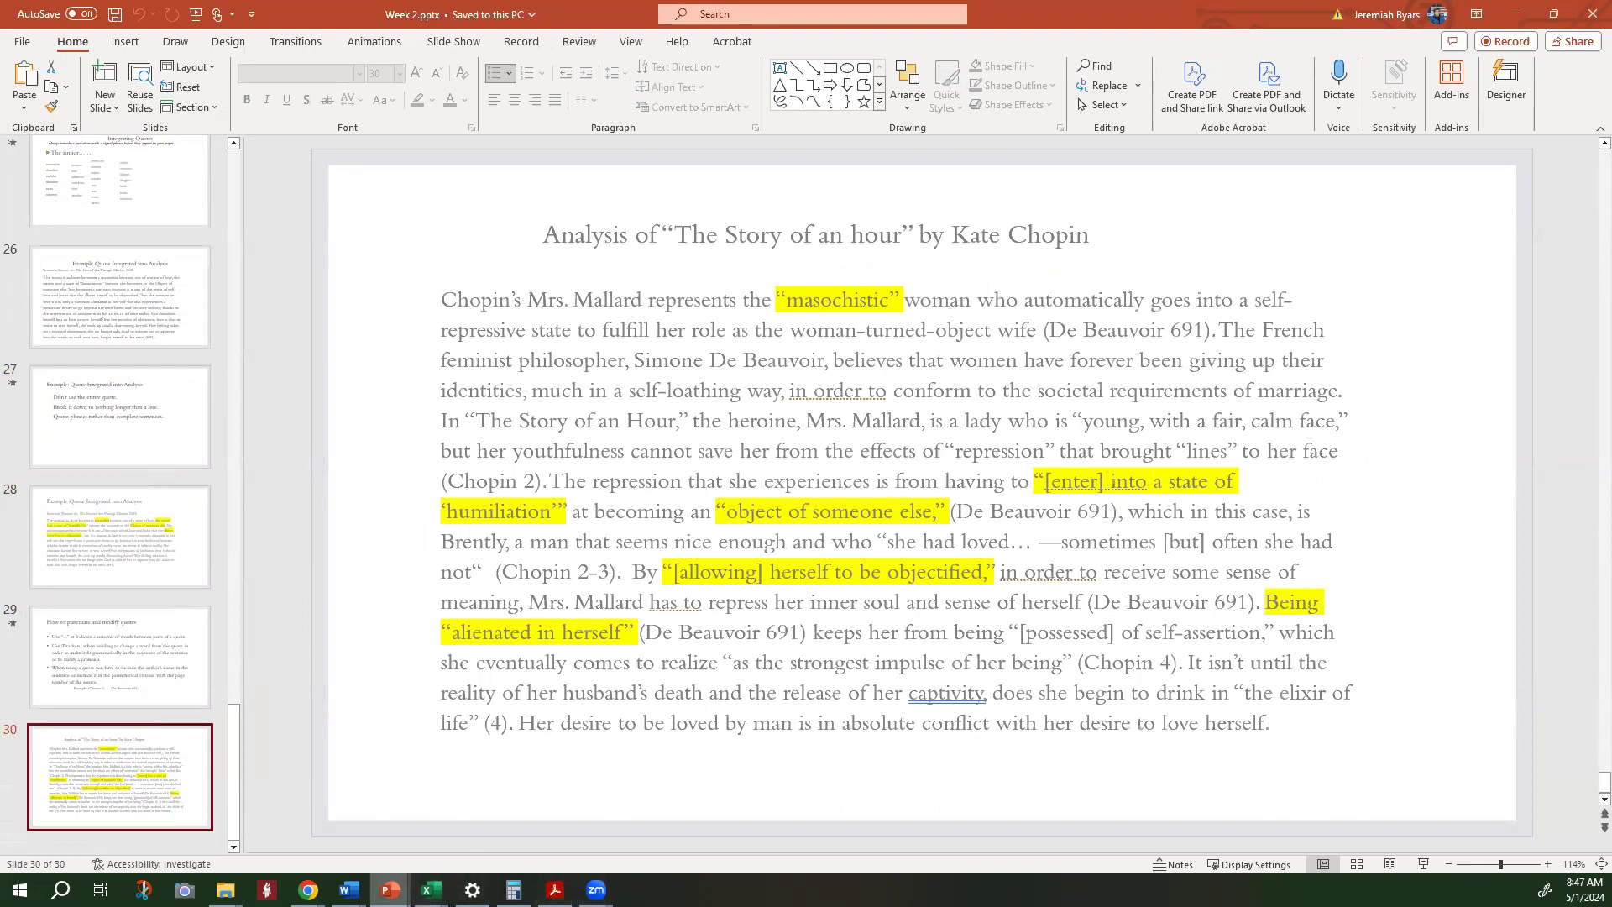
mouse_move(349, 889)
click(1312, 789)
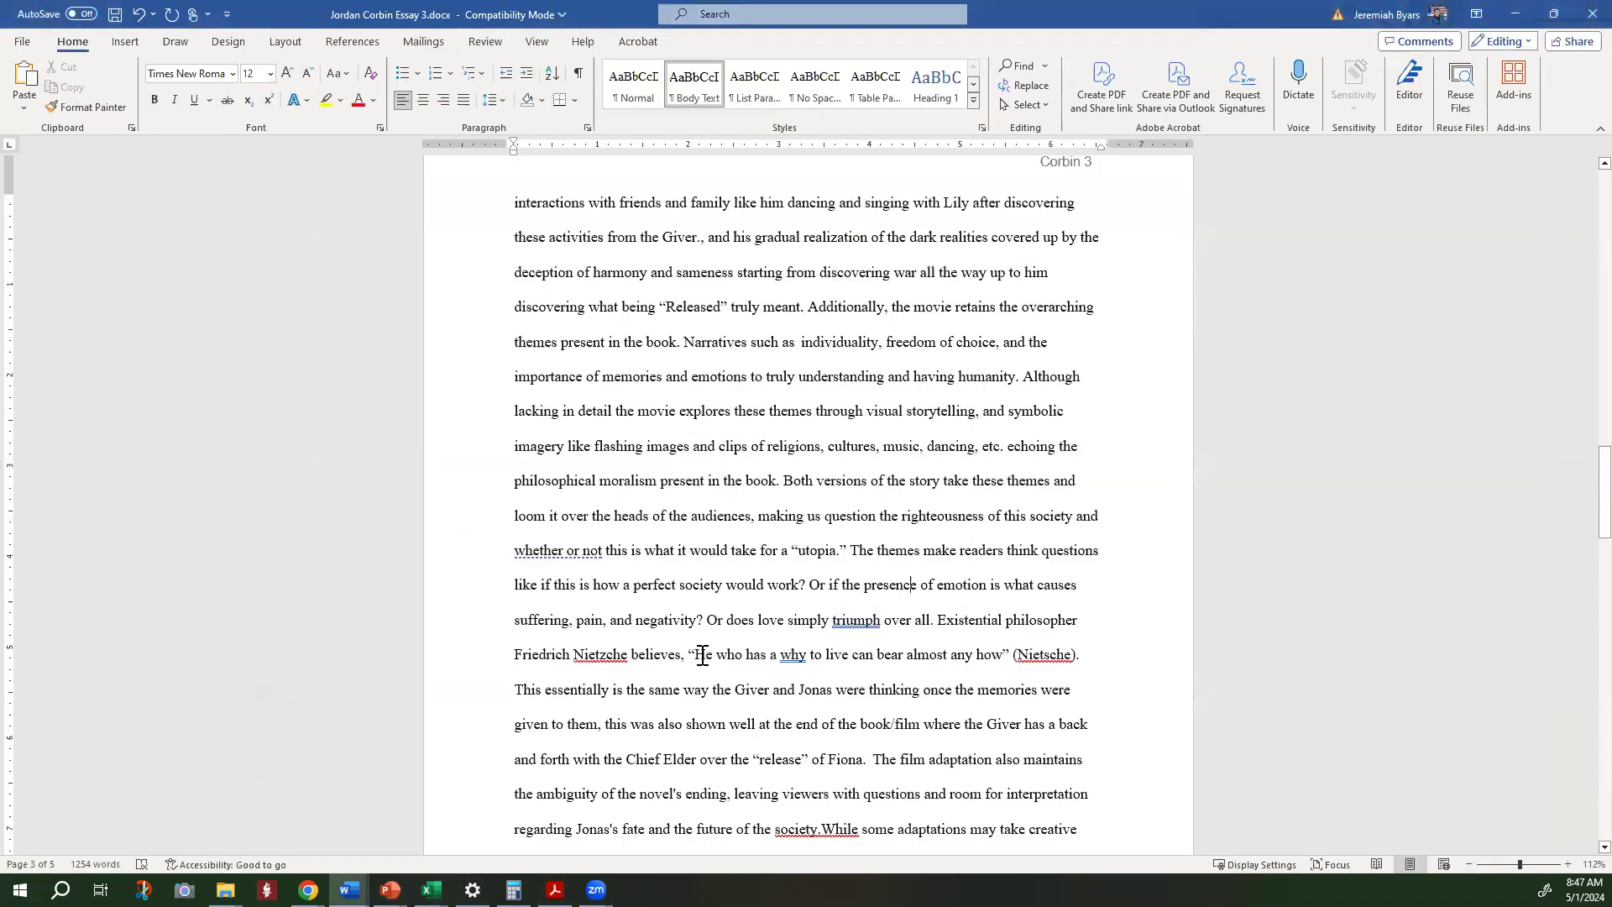
Scroll down and briefly select the misspelled name 'Nietzche' in the essay
scroll(690, 645, down, 1)
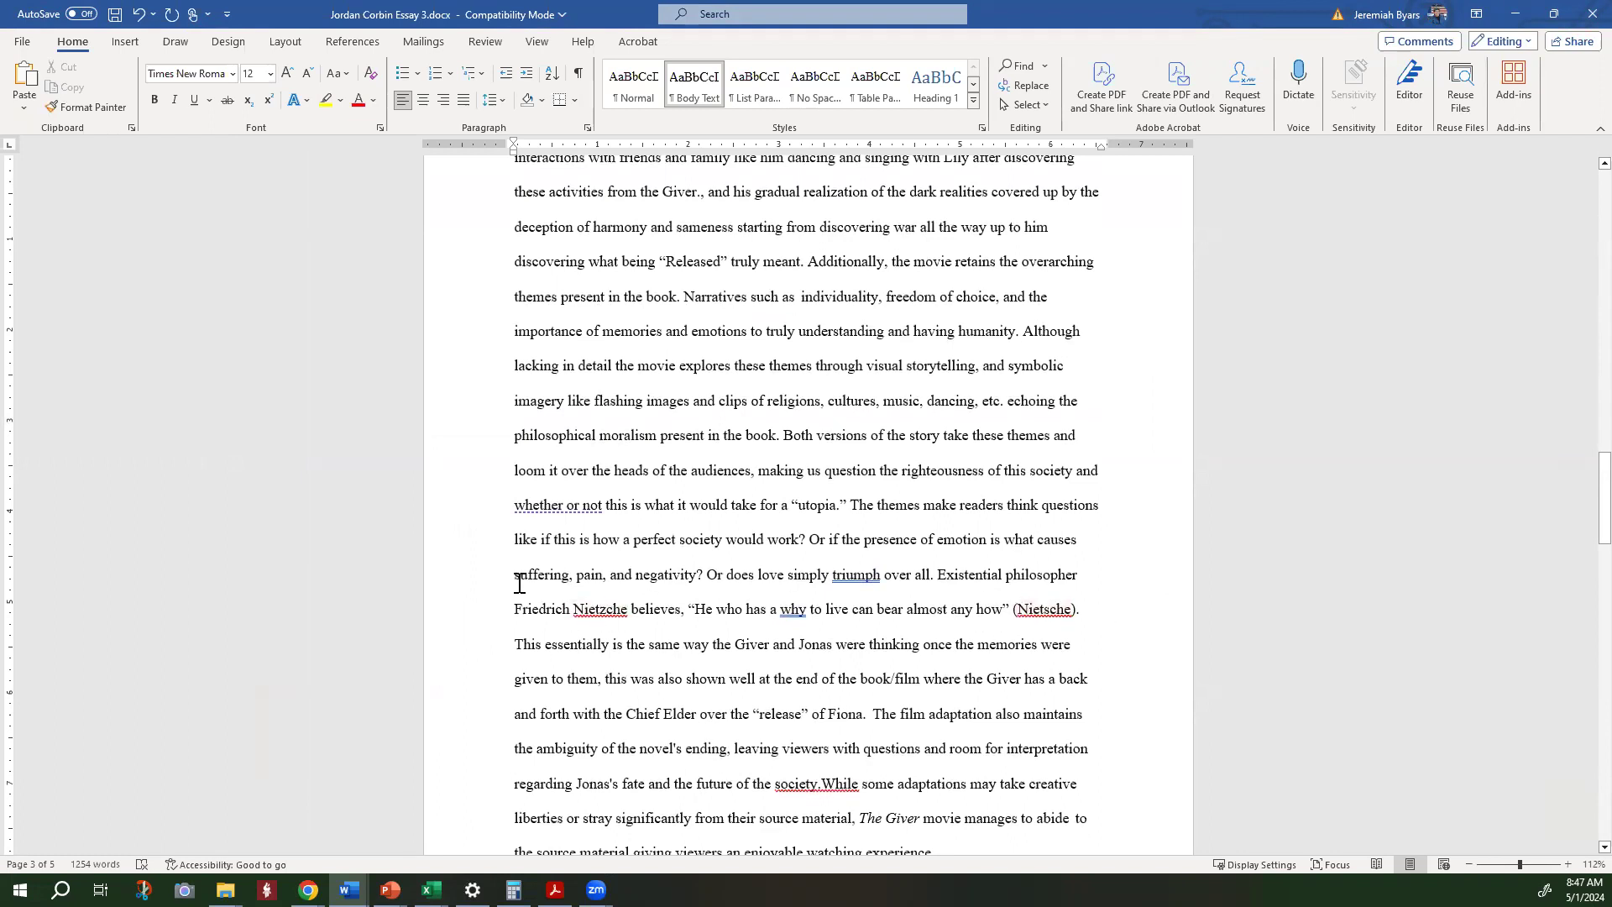
drag(570, 610, 628, 608)
click(645, 609)
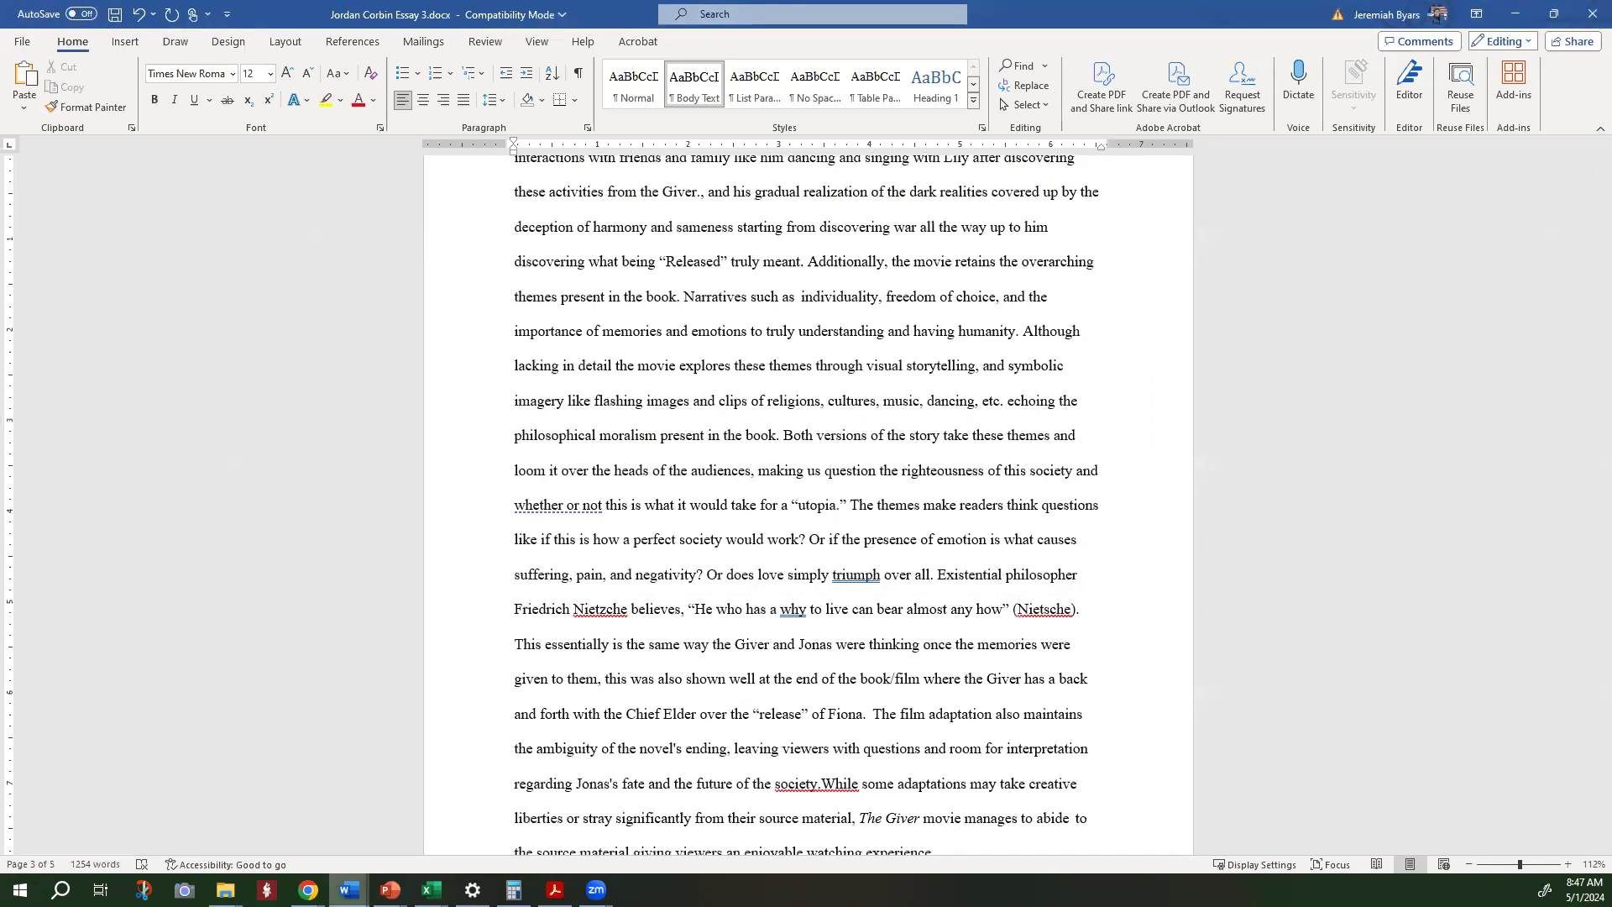
In the Week 2 deck, view slides 19–20 on titles and punctuating quotation marks
mouse_move(390, 890)
click(421, 838)
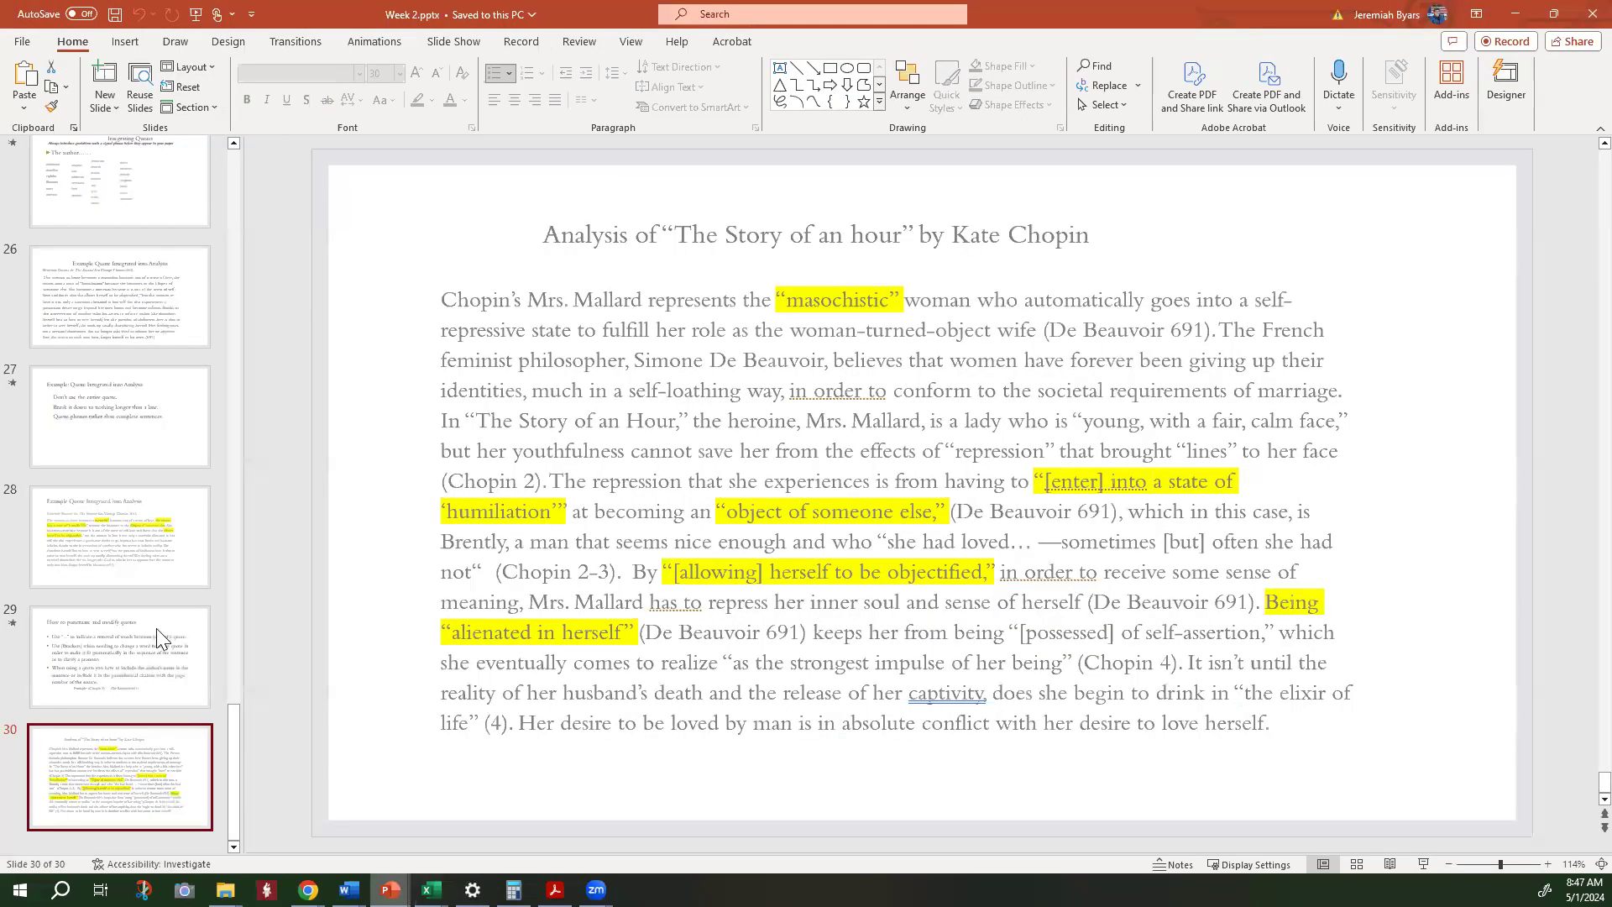
scroll(57, 625, up, 5)
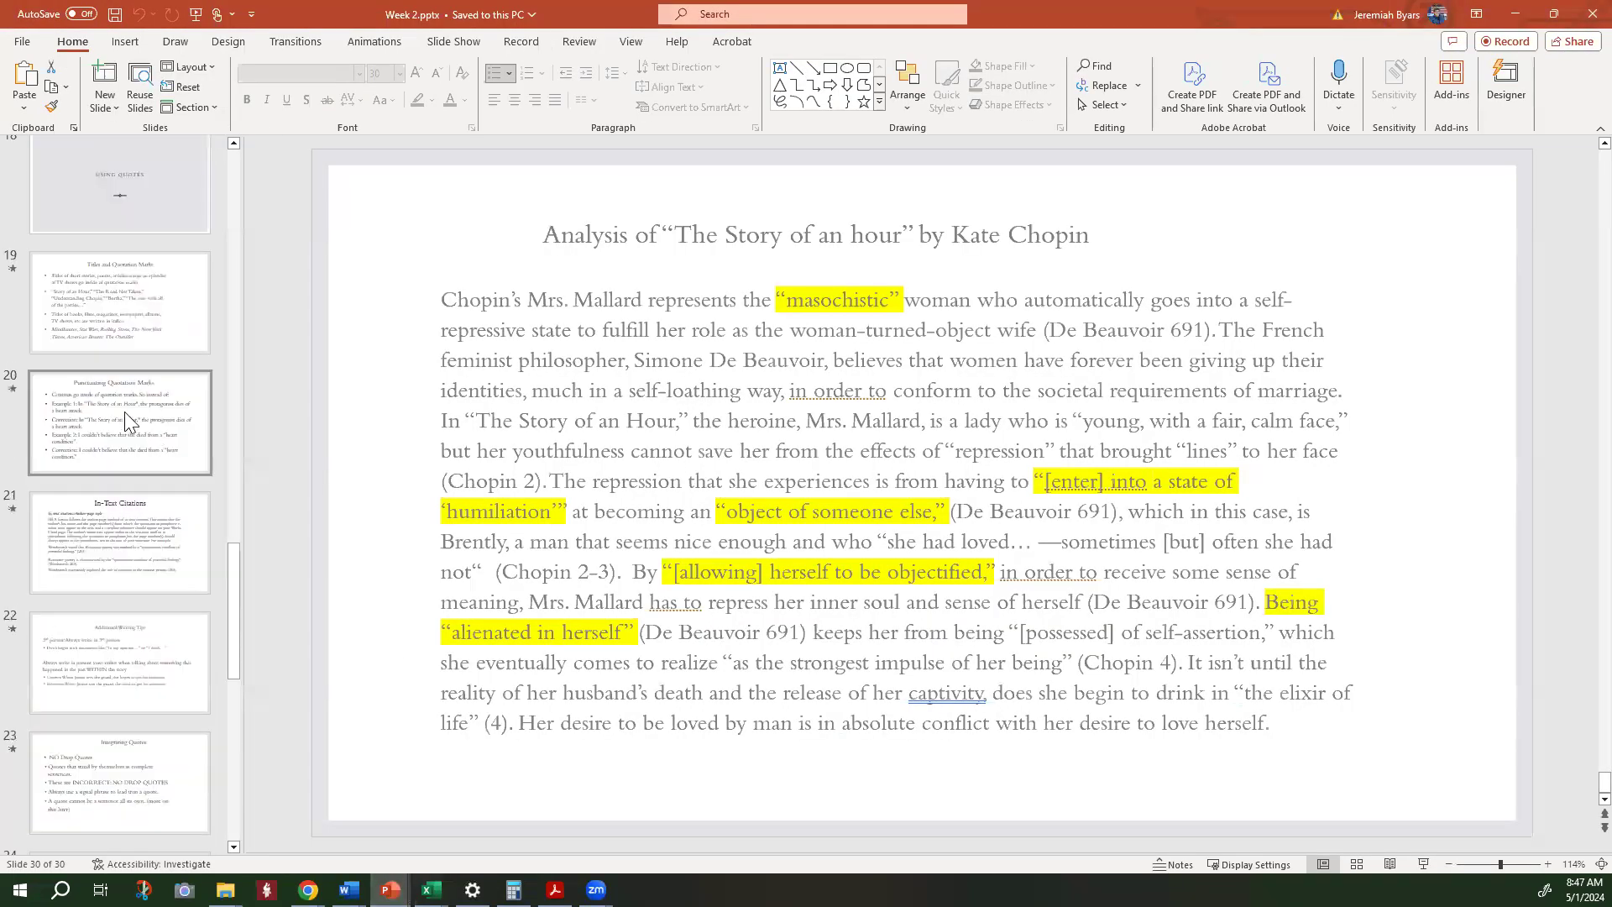
click(124, 411)
click(108, 331)
scroll(99, 331, up, 3)
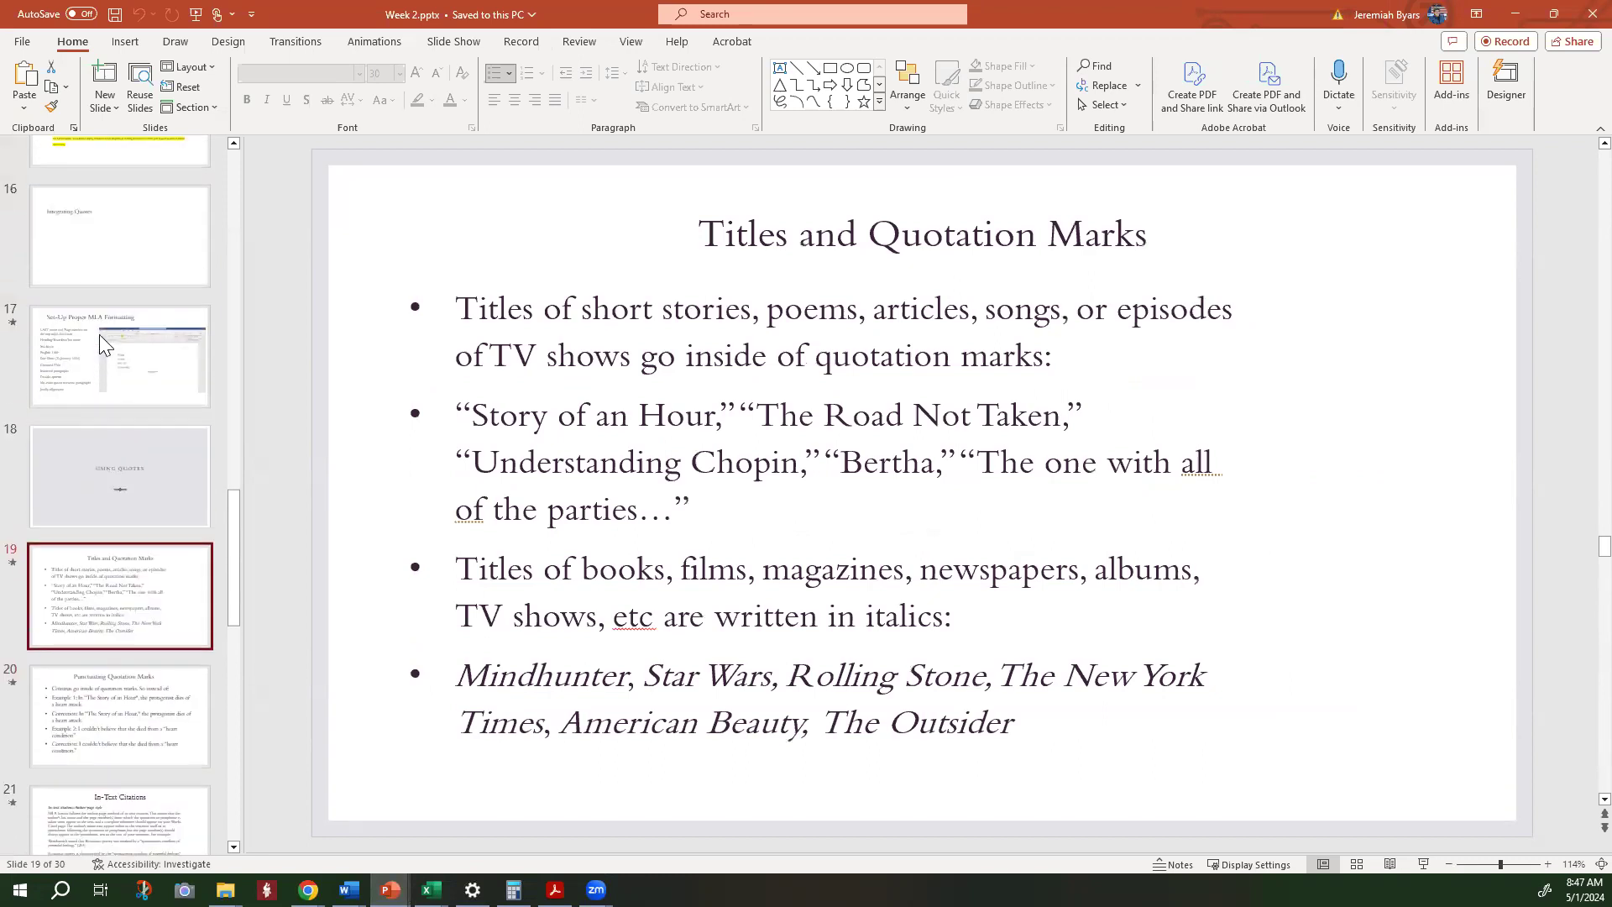
scroll(118, 546, down, 1)
click(133, 670)
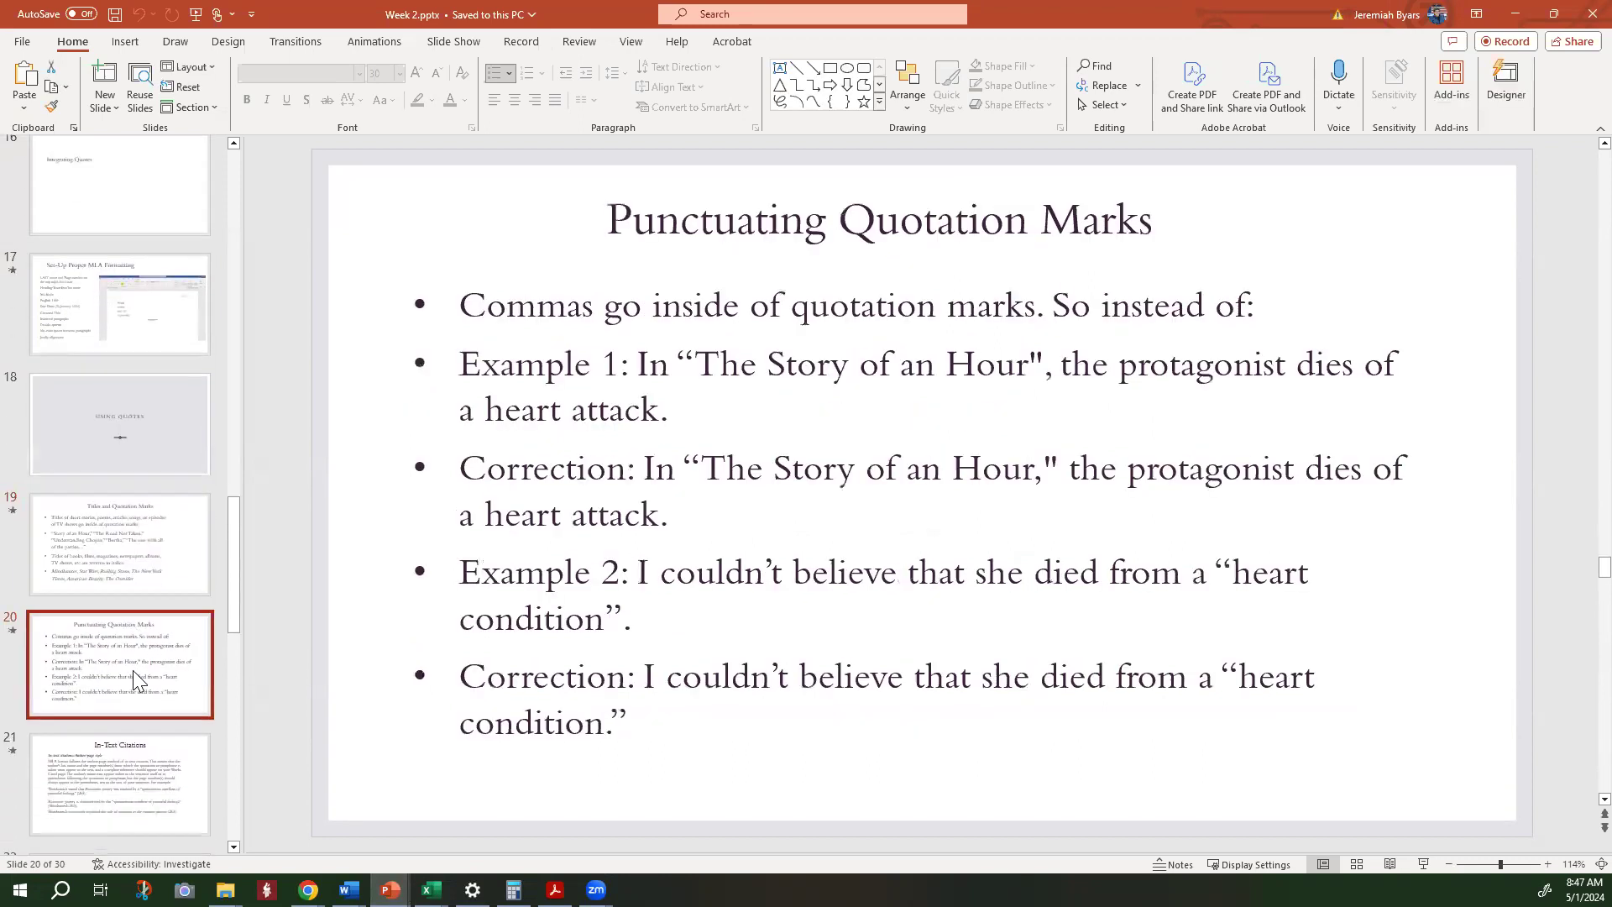
Open the In-Text Citations slide 21, glancing at slide 22 along the way
scroll(132, 669, down, 1)
scroll(132, 670, down, 2)
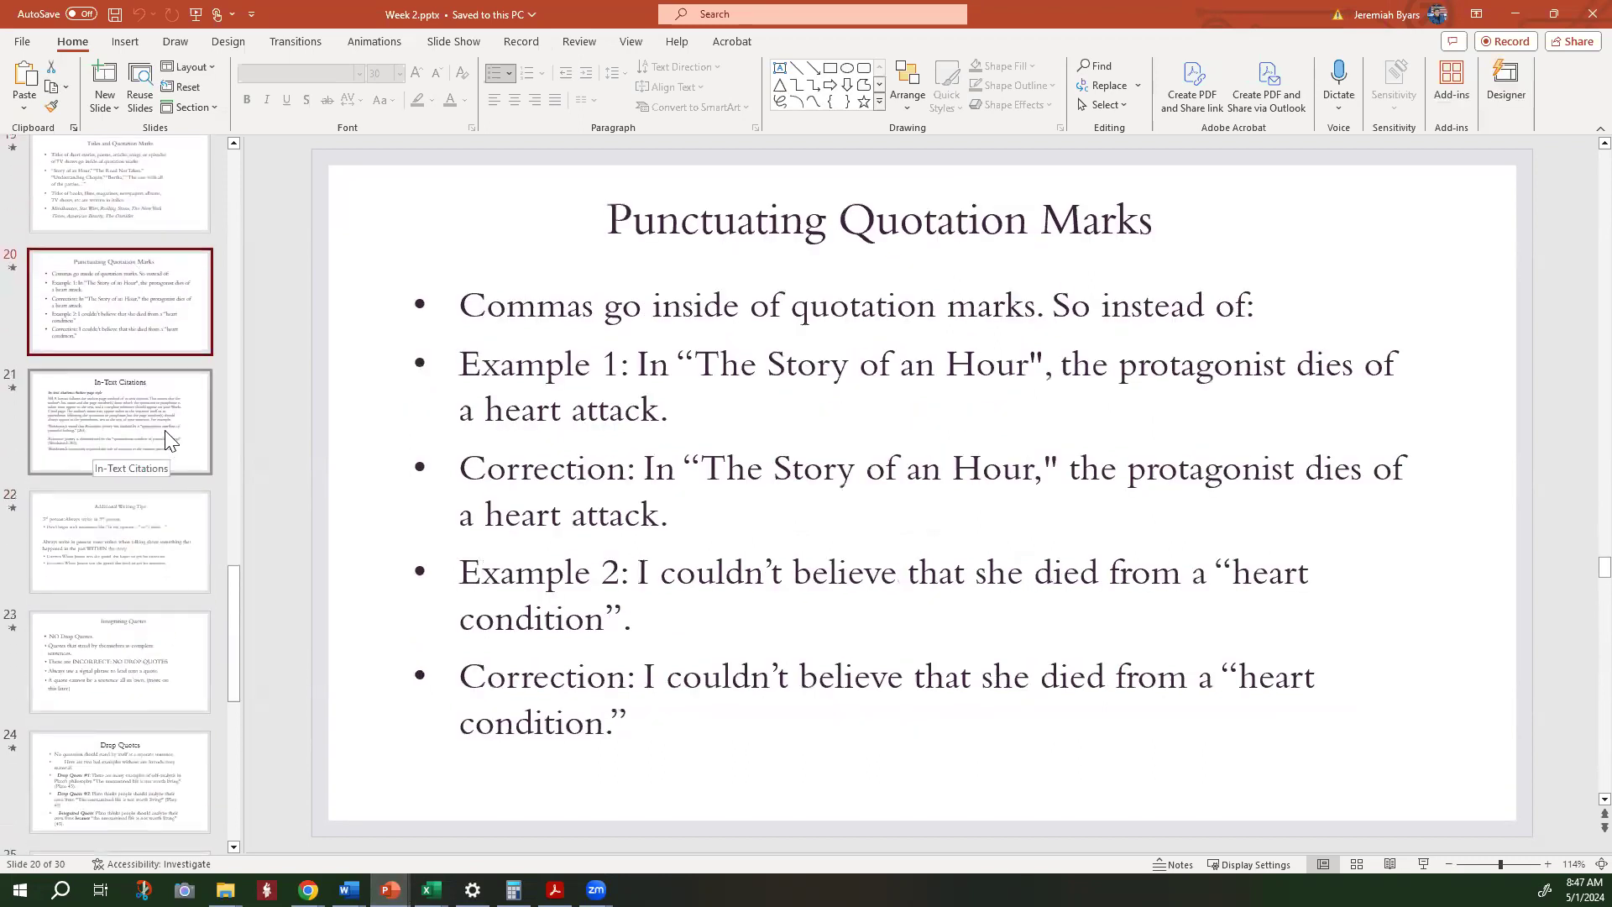
click(168, 437)
click(168, 514)
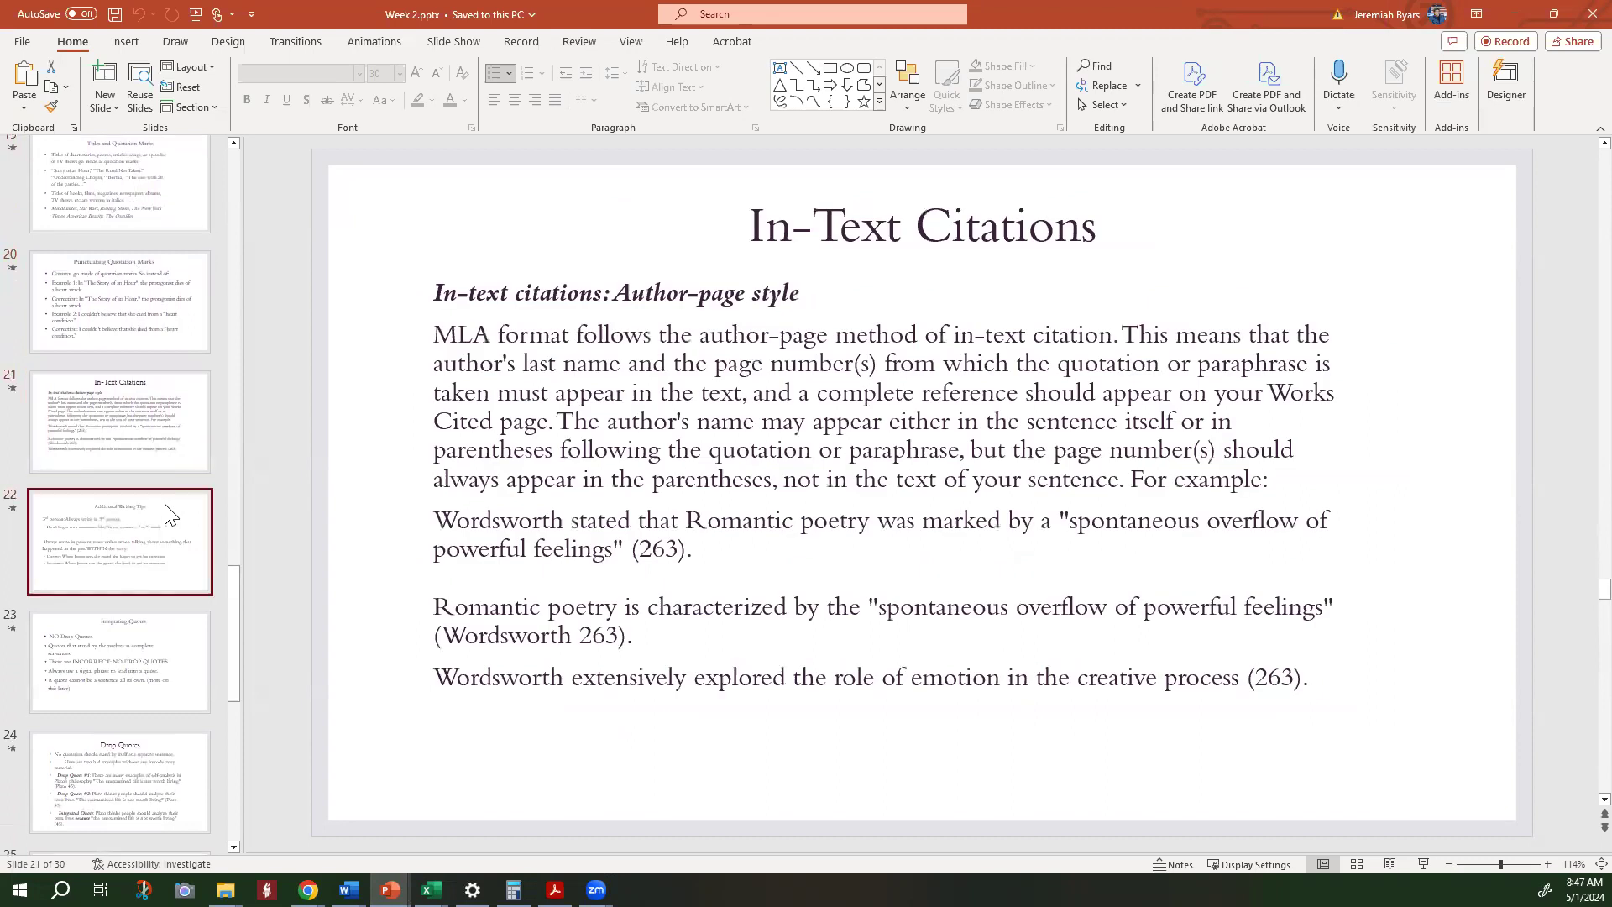
click(151, 427)
Select the author-name examples on the In-Text Citations slide, then return to the Word essay
click(537, 559)
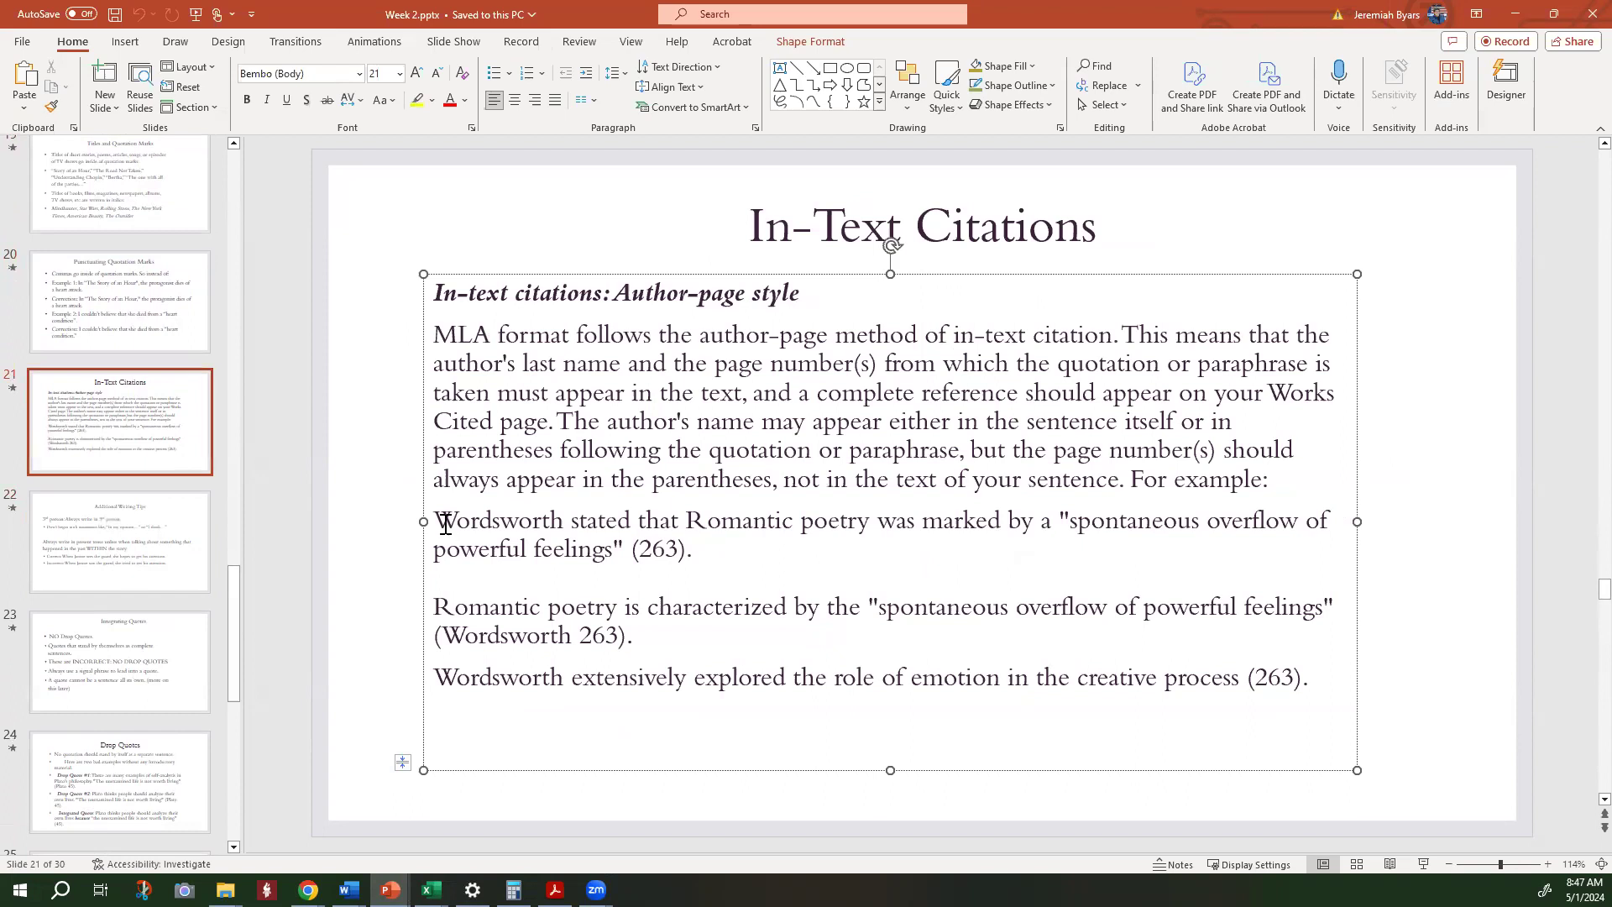
drag(446, 522, 638, 554)
click(638, 554)
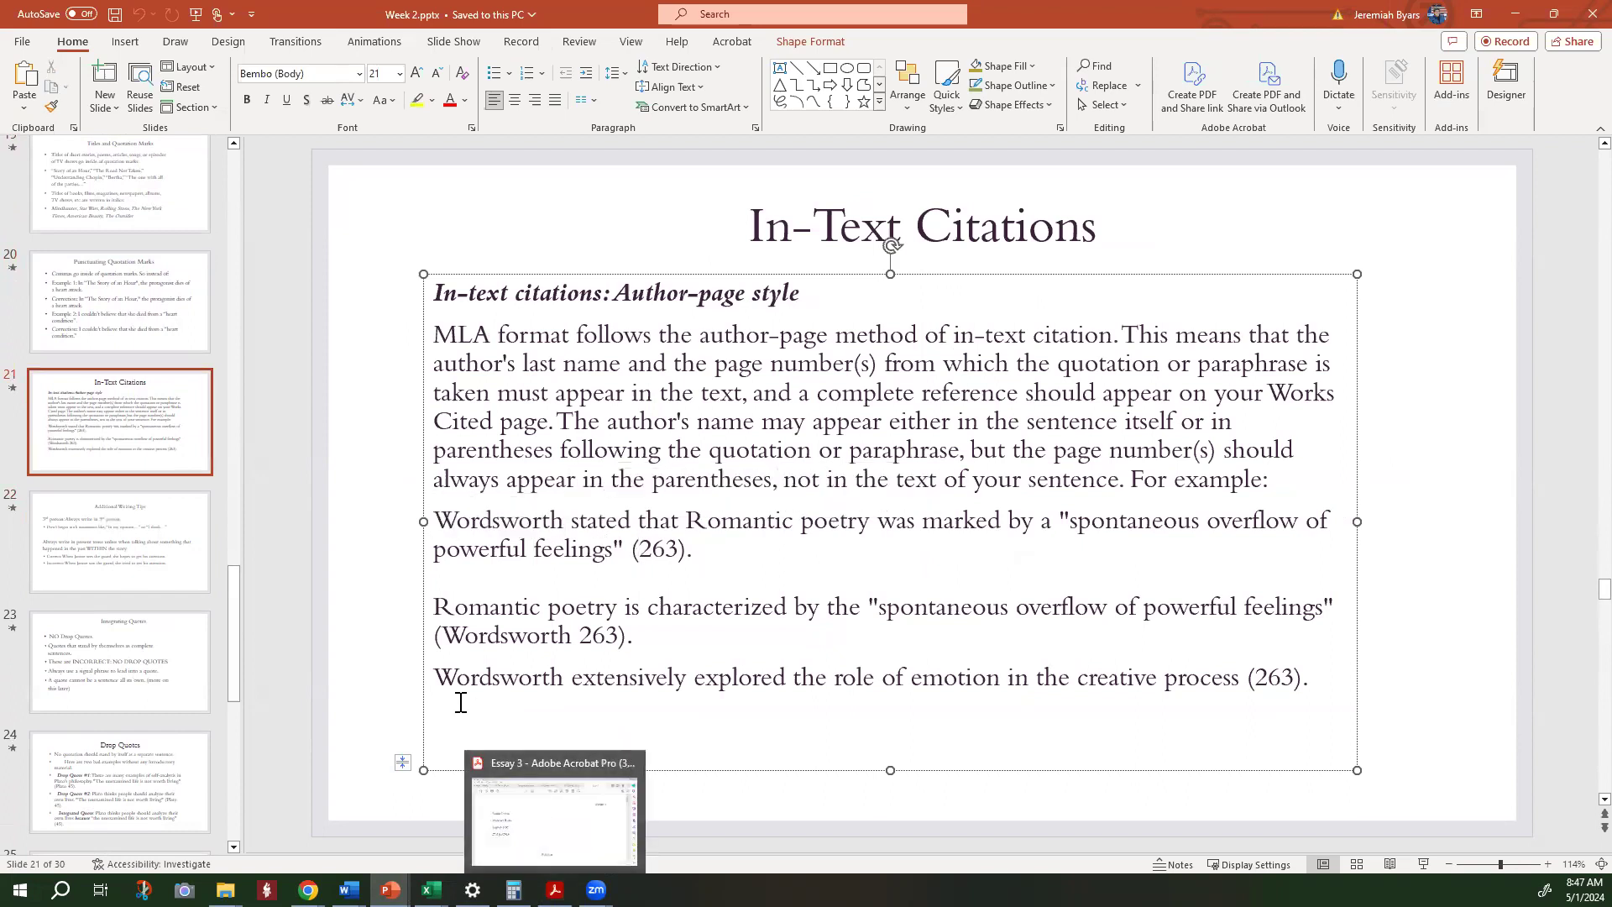
drag(435, 606, 1033, 611)
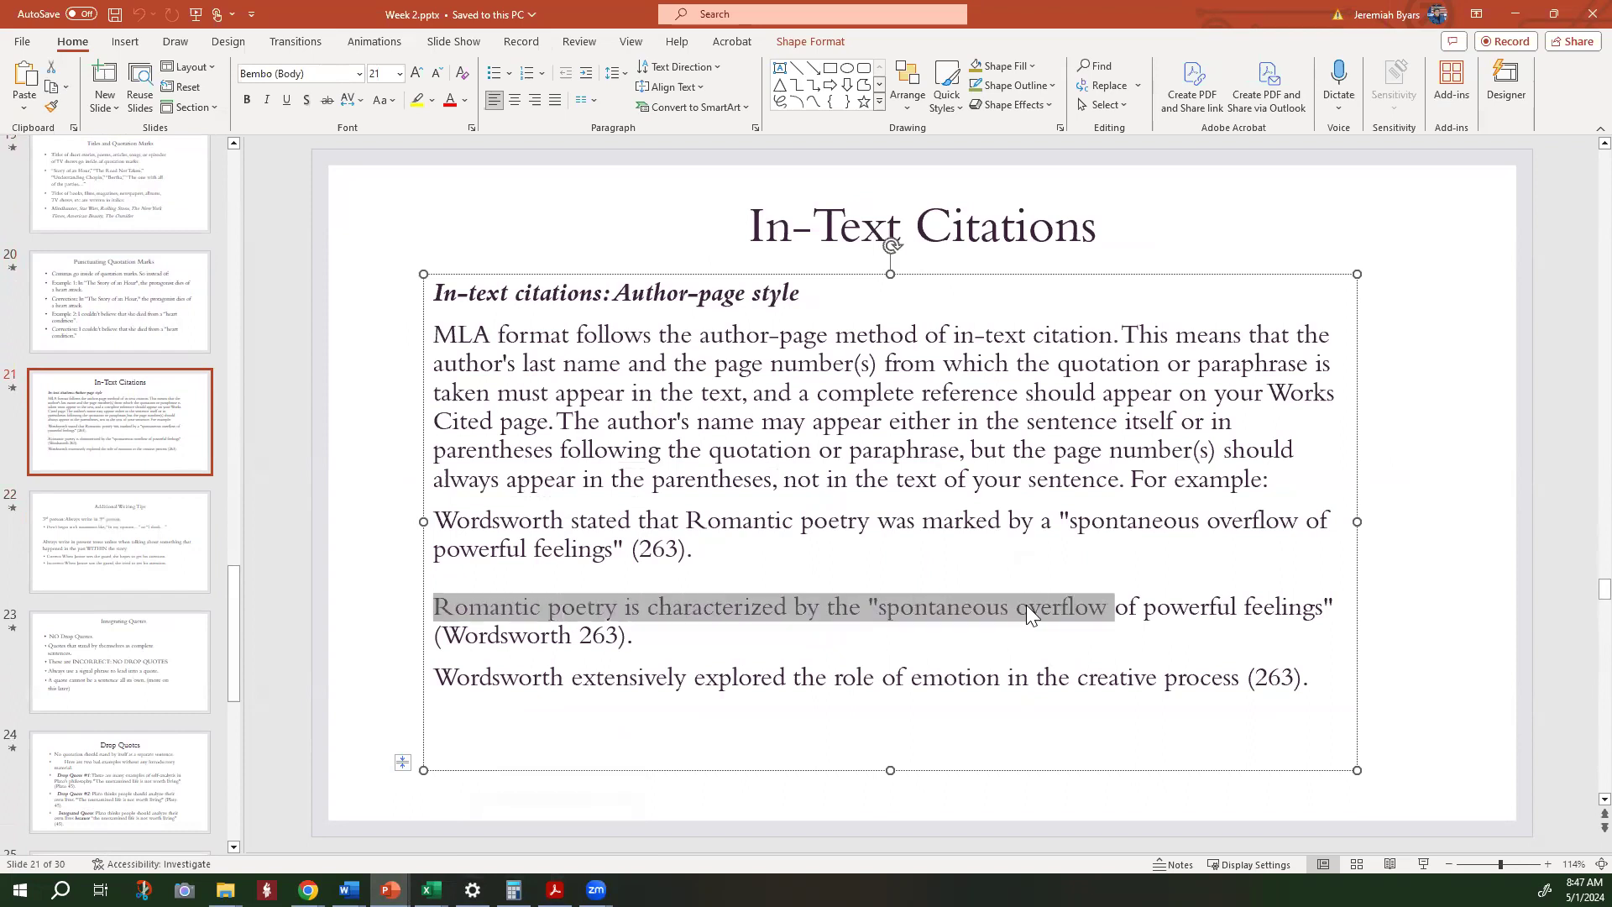
click(550, 639)
drag(473, 652, 450, 637)
click(560, 708)
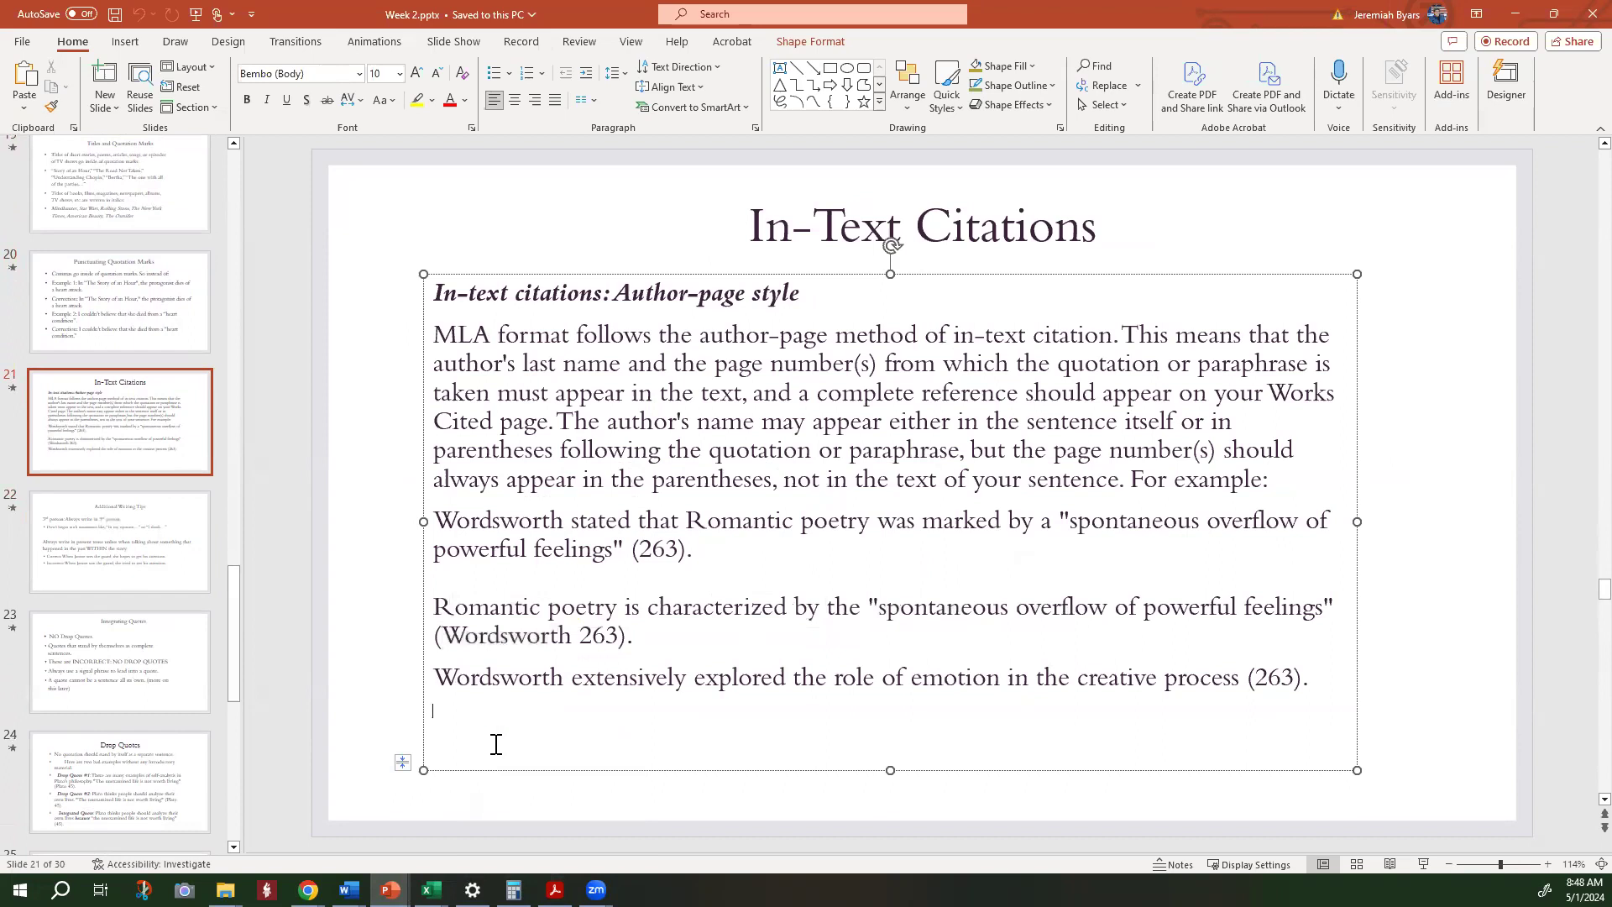
mouse_move(349, 889)
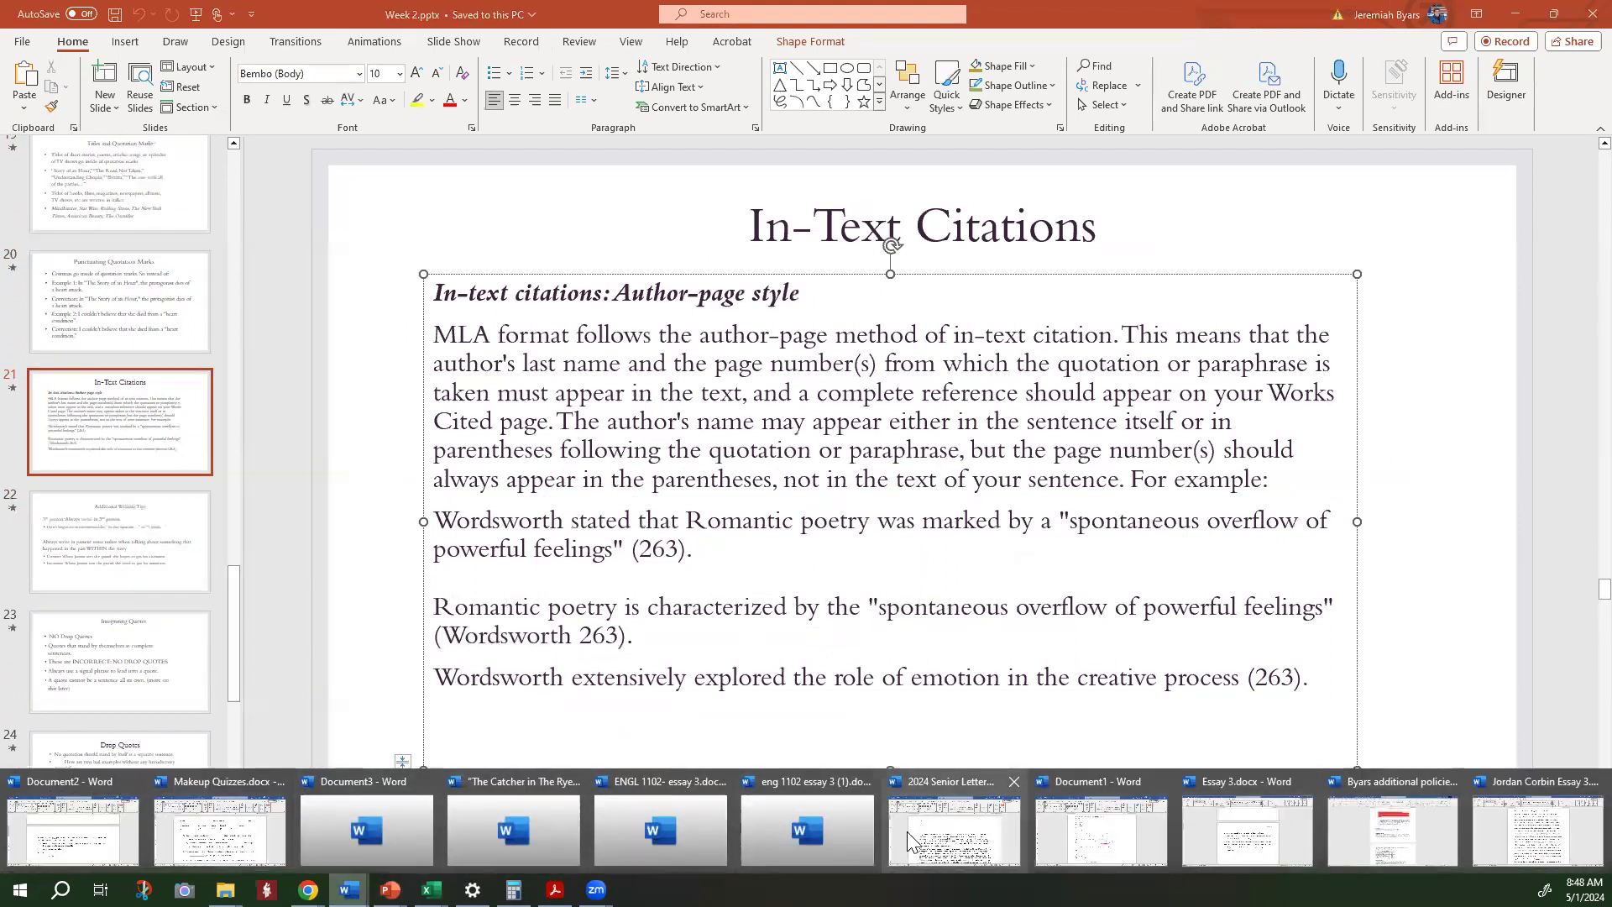
click(1484, 806)
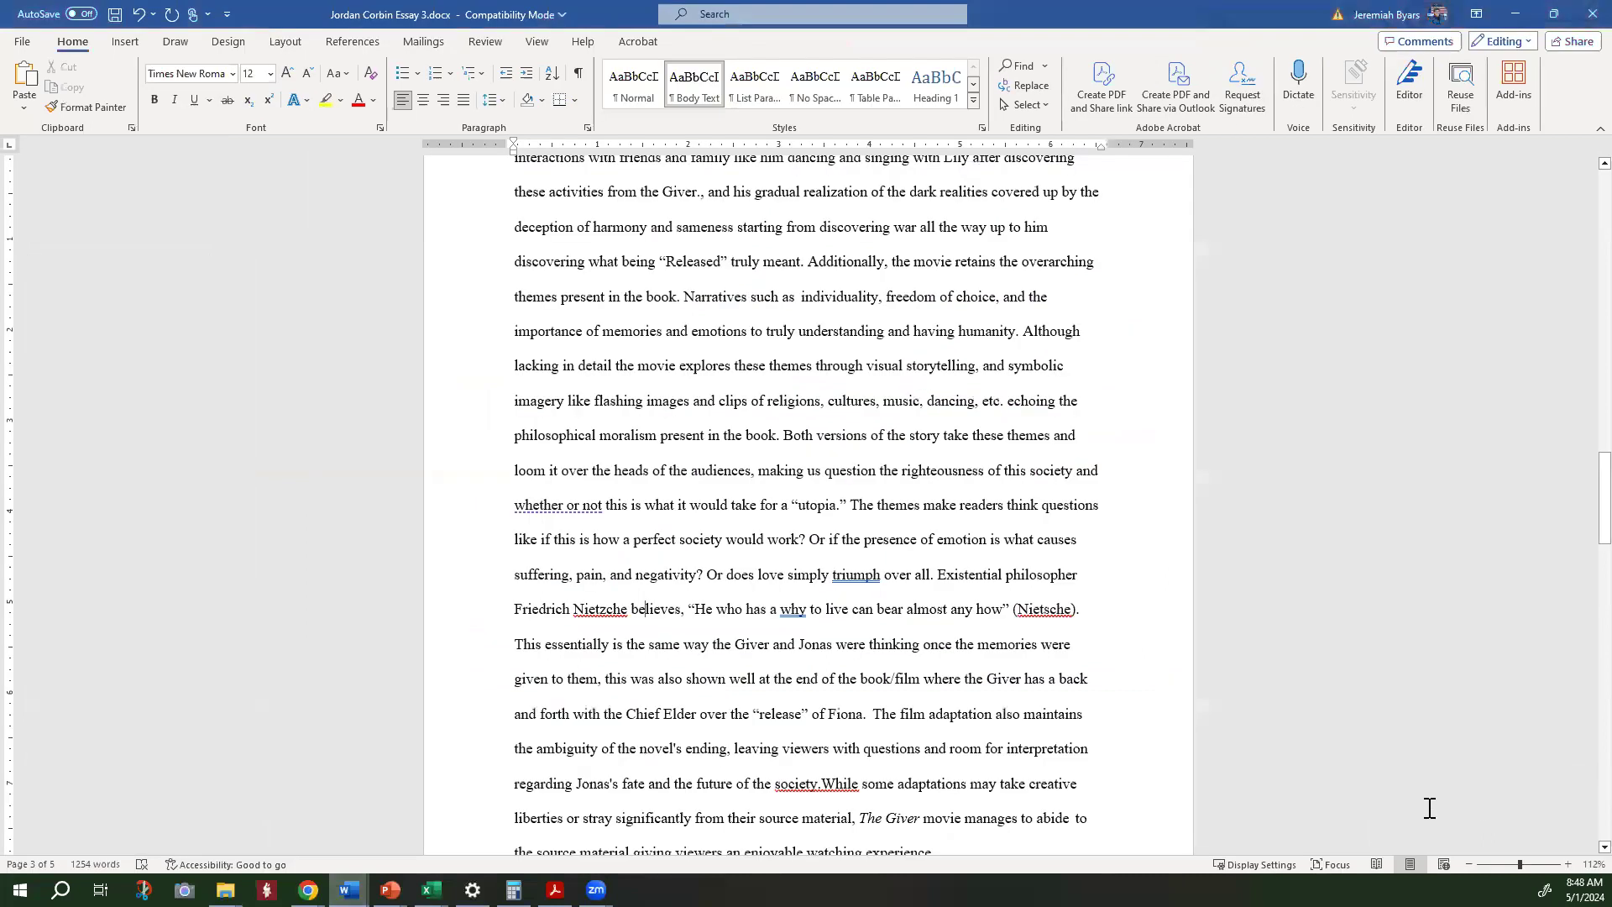
Highlight the '(Nietsche).' citation yellow, painting its end turquoise
double_click(620, 609)
drag(1013, 609, 1075, 611)
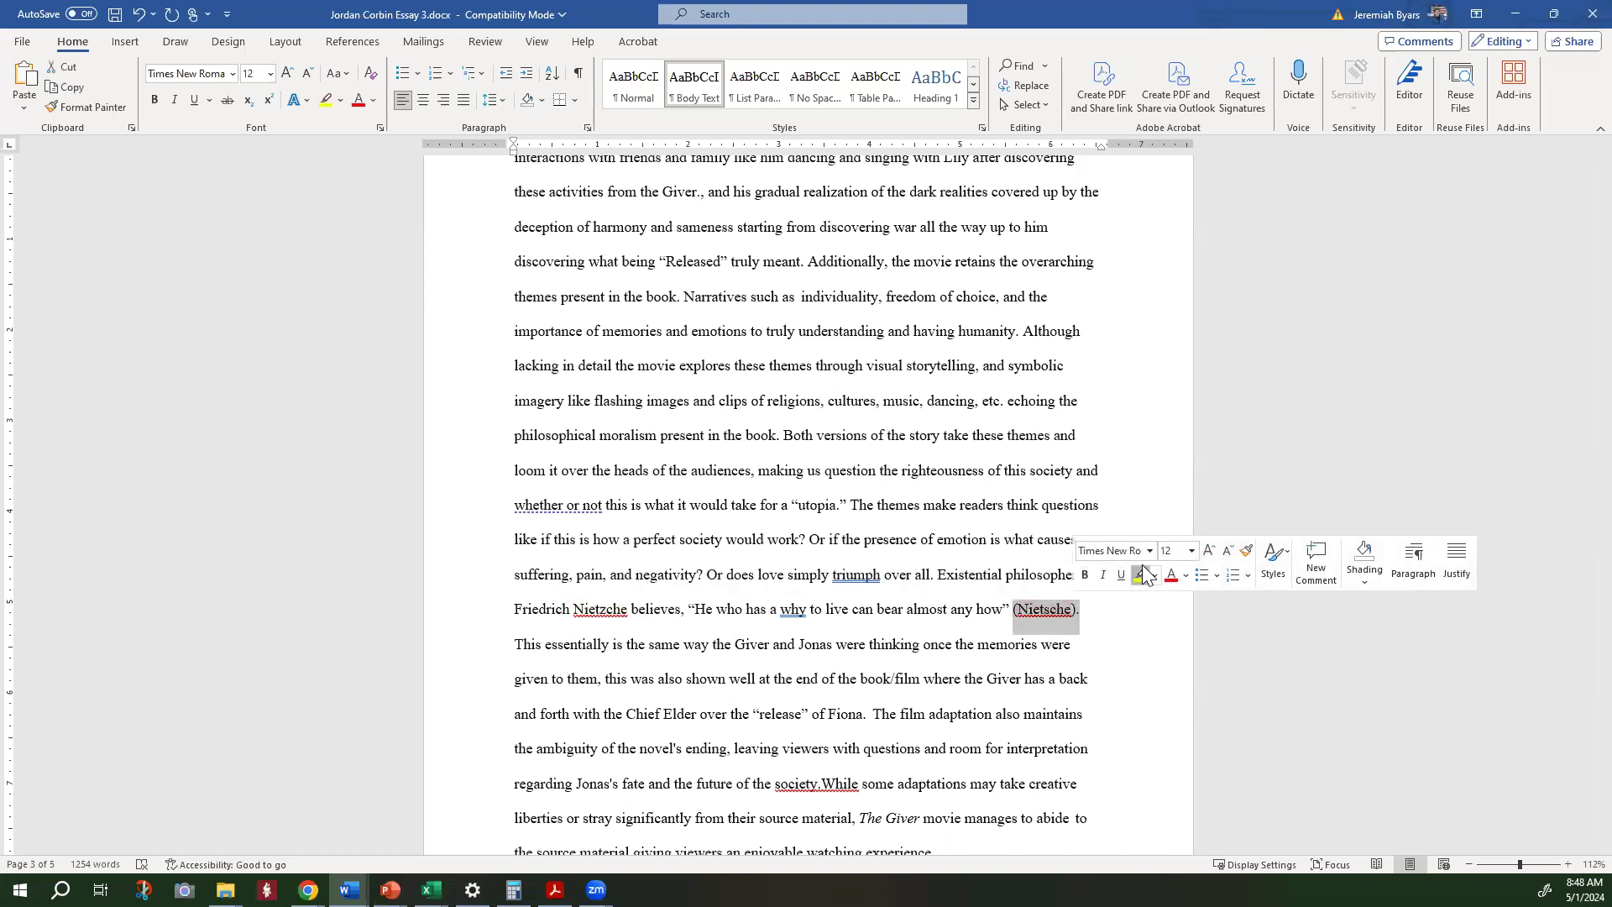
click(1142, 567)
click(1156, 576)
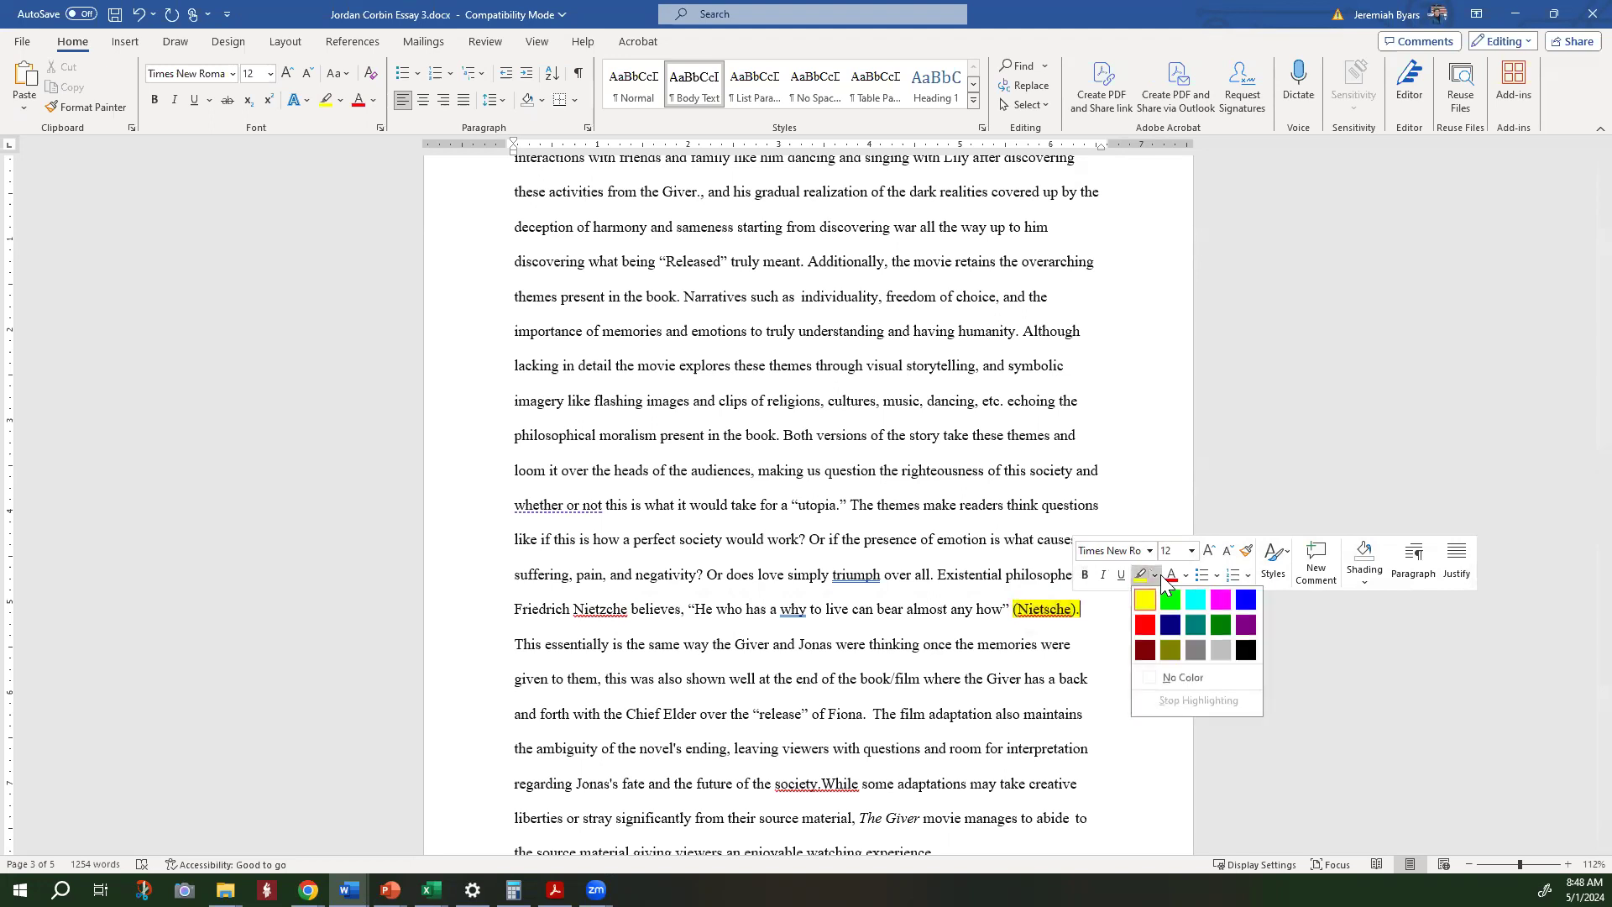
click(1192, 597)
drag(1081, 611, 1050, 611)
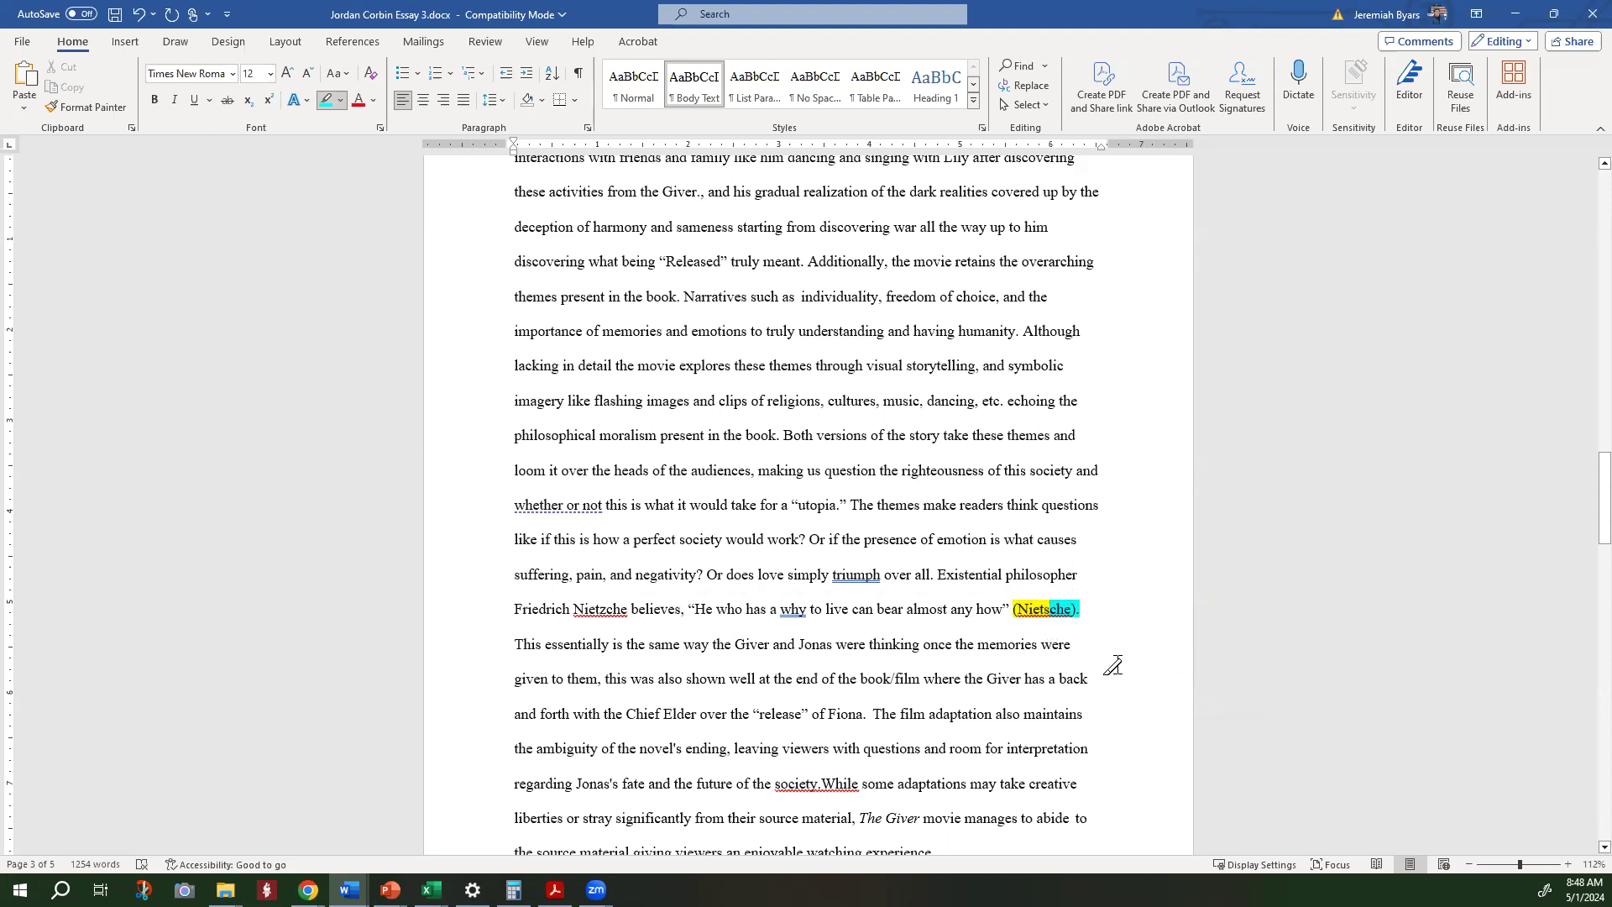
Fix 'society.While' by adding the missing space and highlight 'society. While' yellow
scroll(960, 628, down, 1)
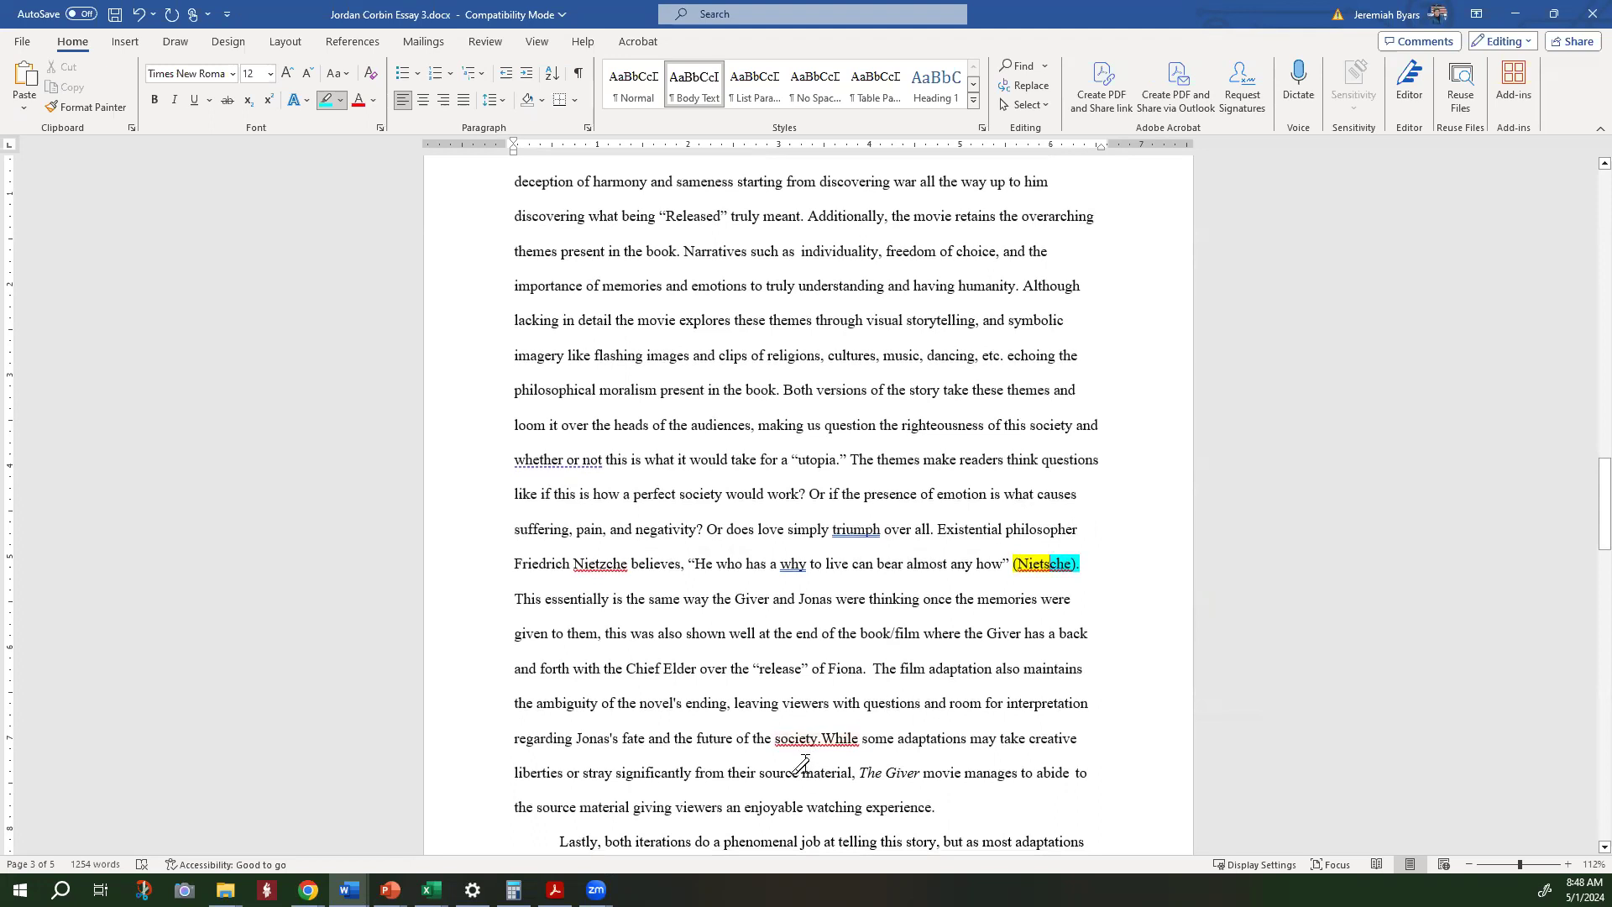
click(819, 738)
right_click(843, 739)
click(873, 789)
double_click(837, 737)
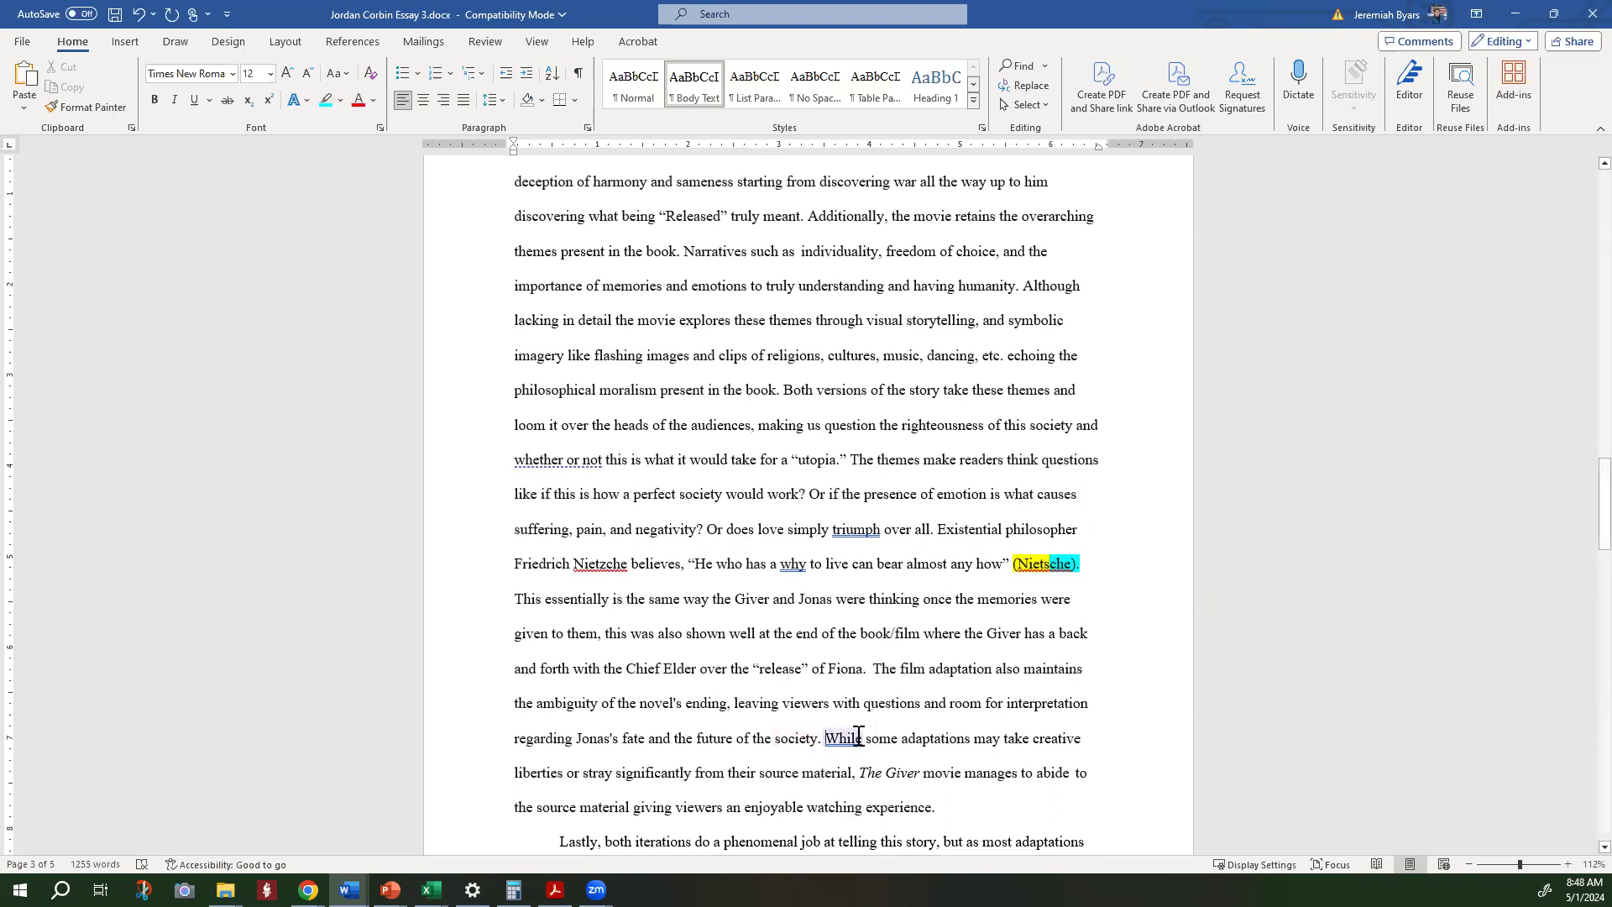
drag(837, 737, 776, 739)
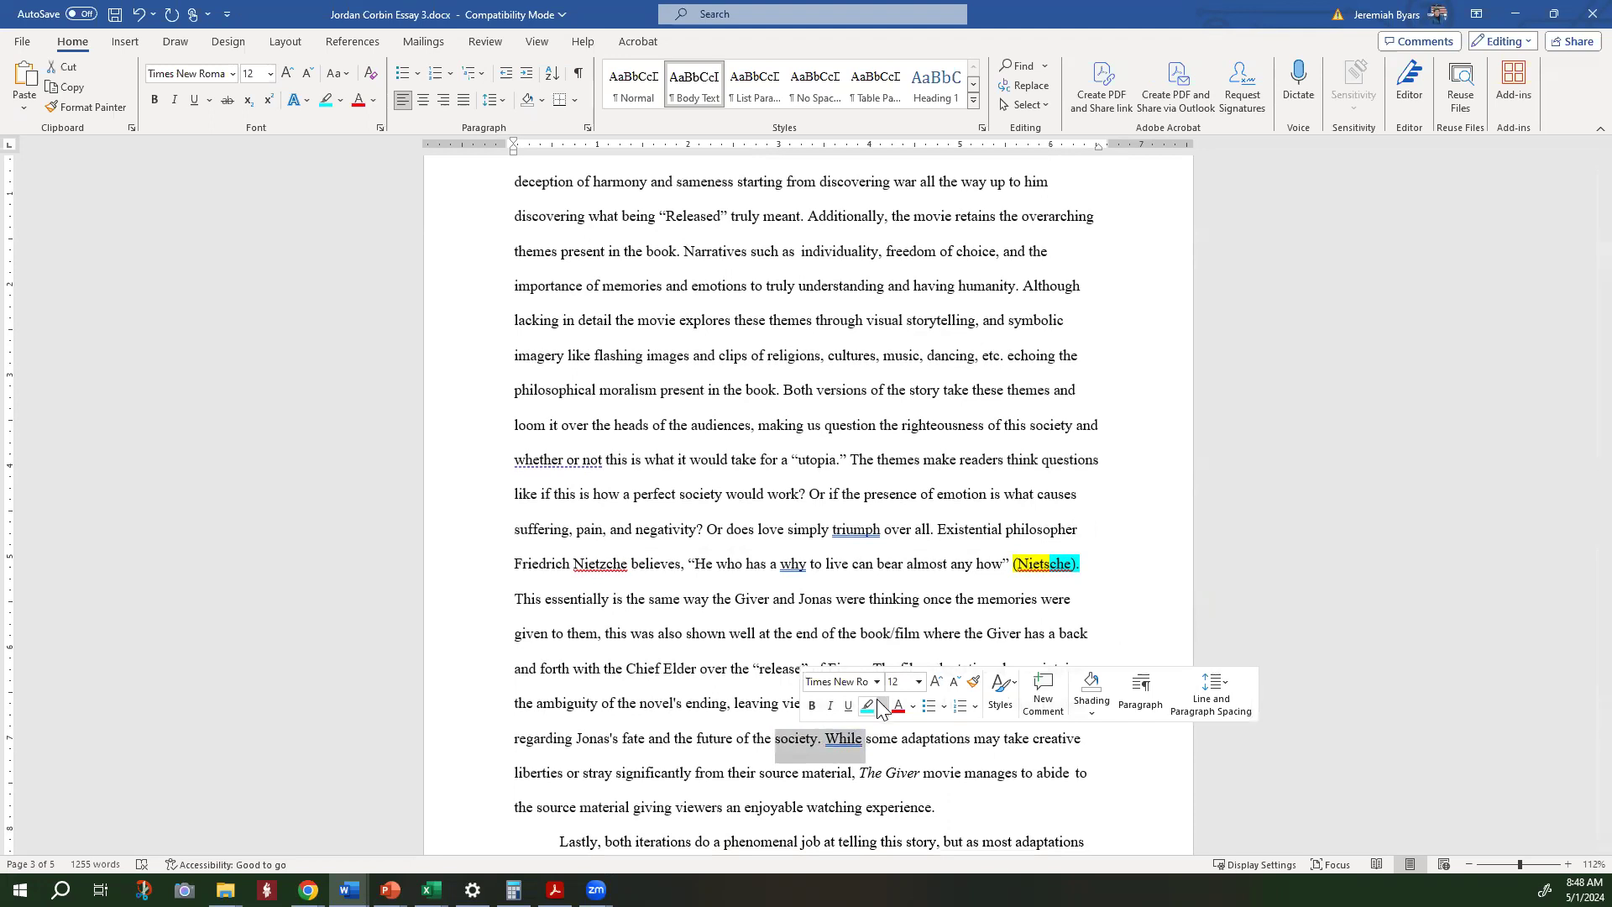
click(880, 707)
click(869, 728)
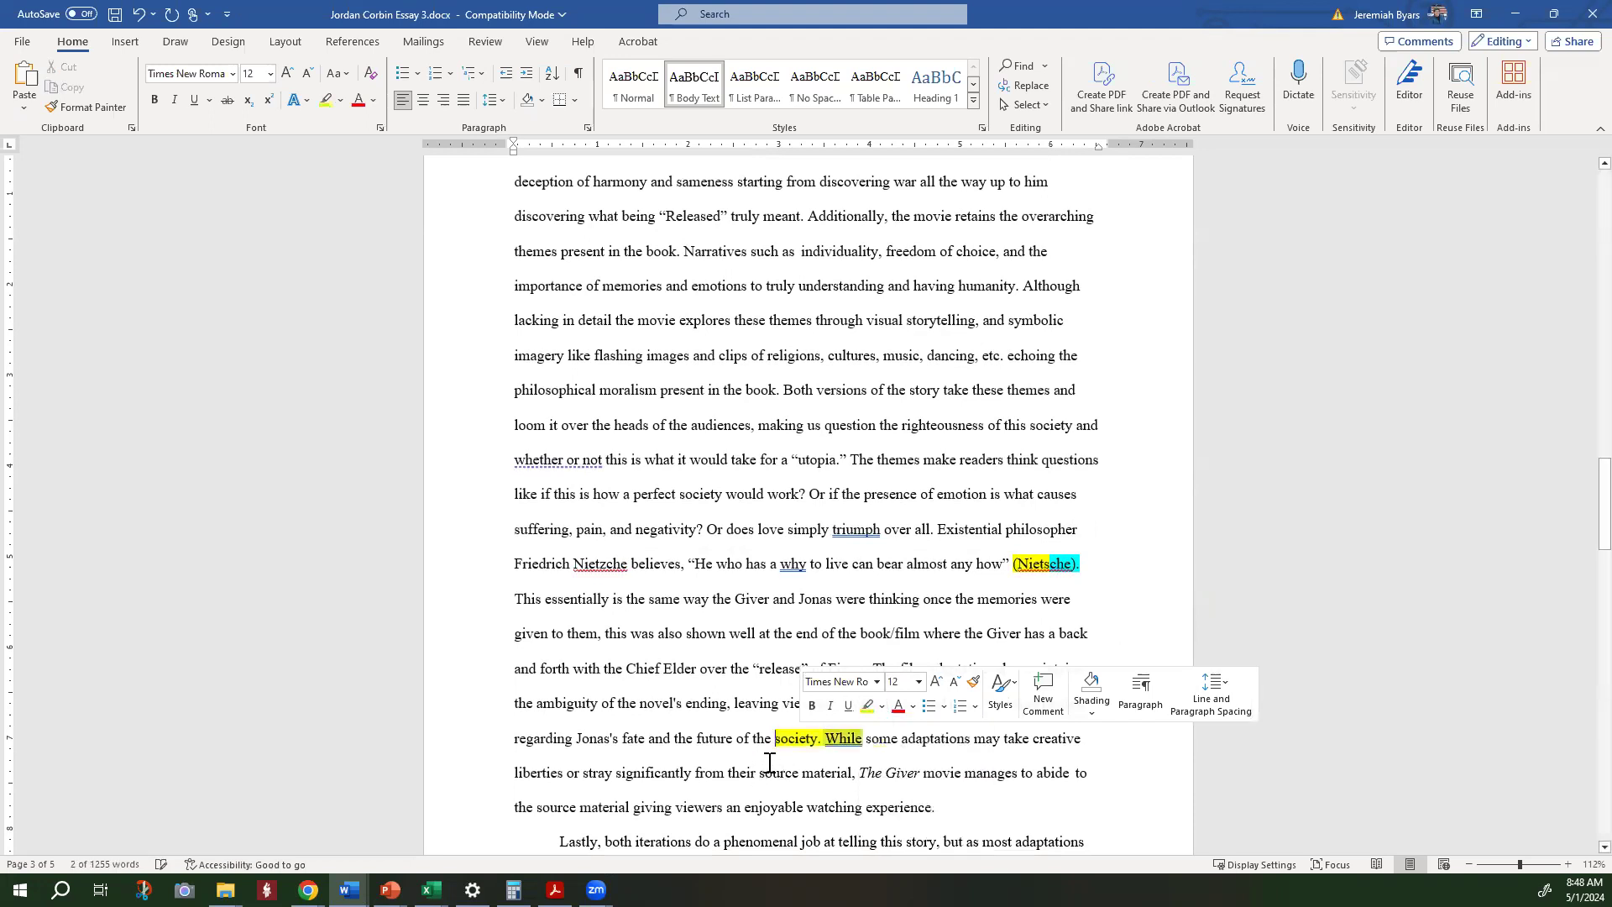
key(Left)
Add the missing comma in 'riding, and' on page 4 and highlight it yellow
scroll(770, 762, down, 1)
scroll(770, 763, down, 3)
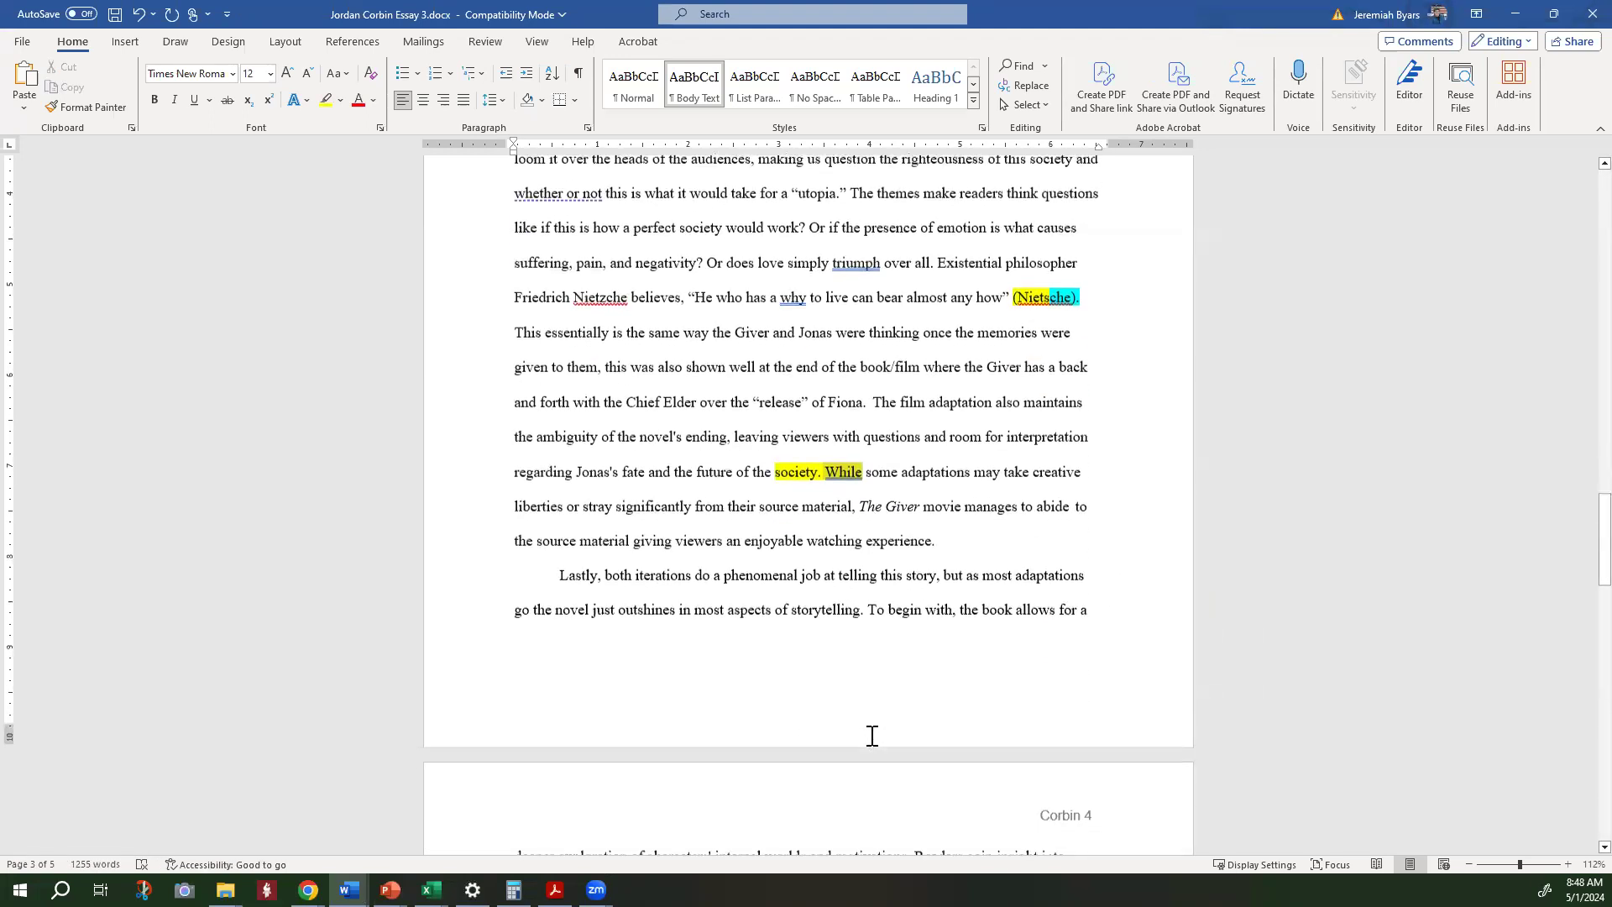
scroll(872, 735, down, 3)
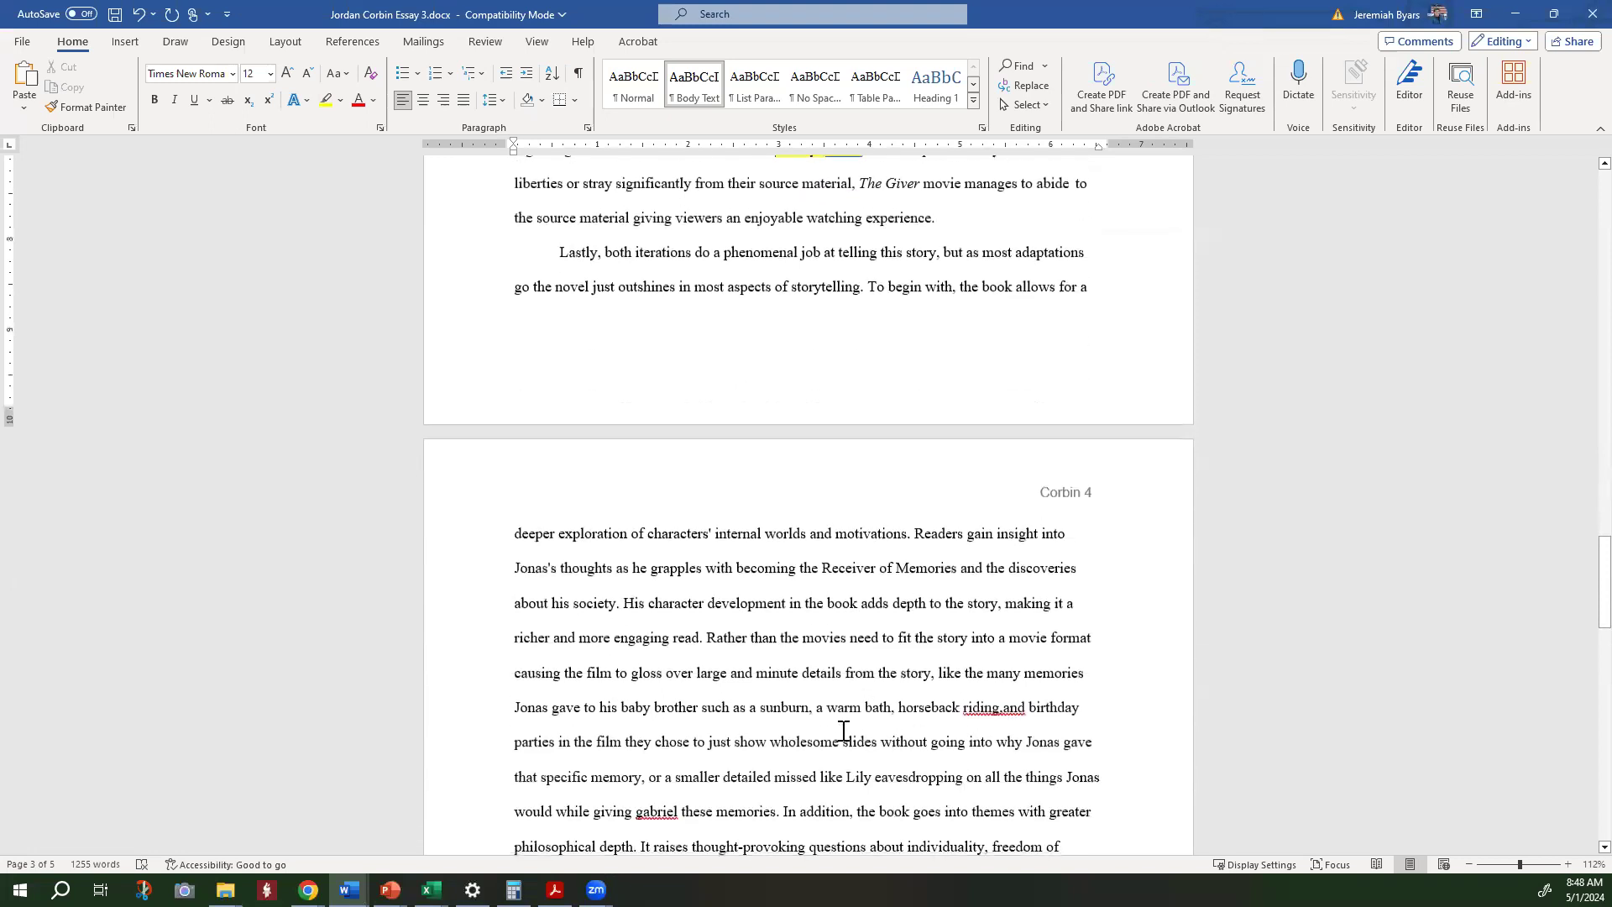
scroll(843, 731, down, 1)
click(1001, 616)
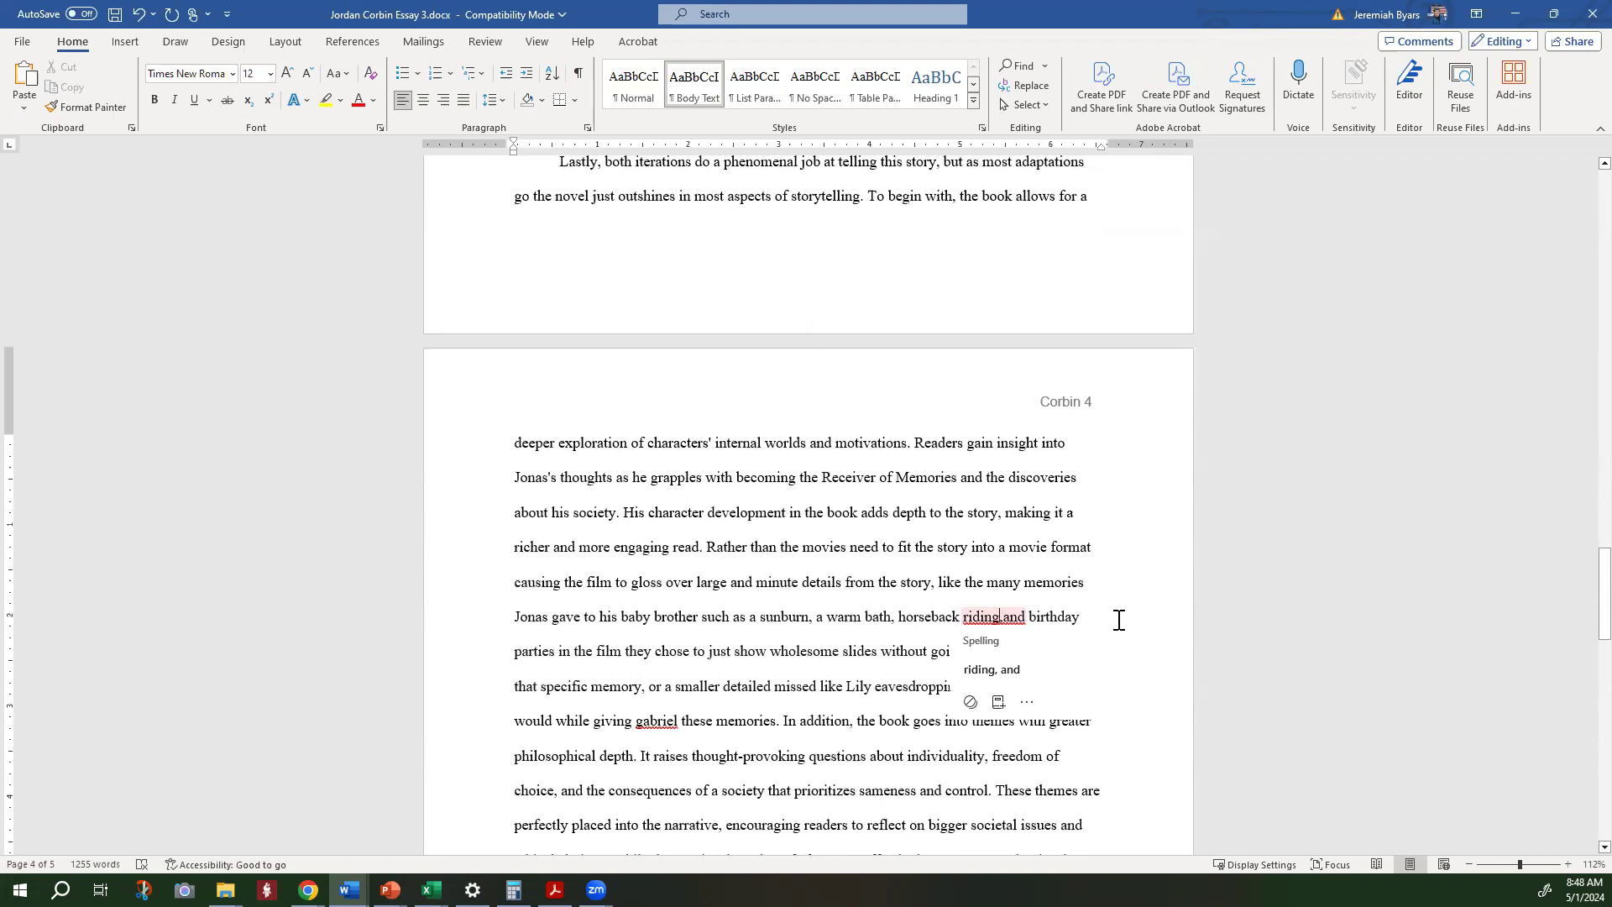
text(,)
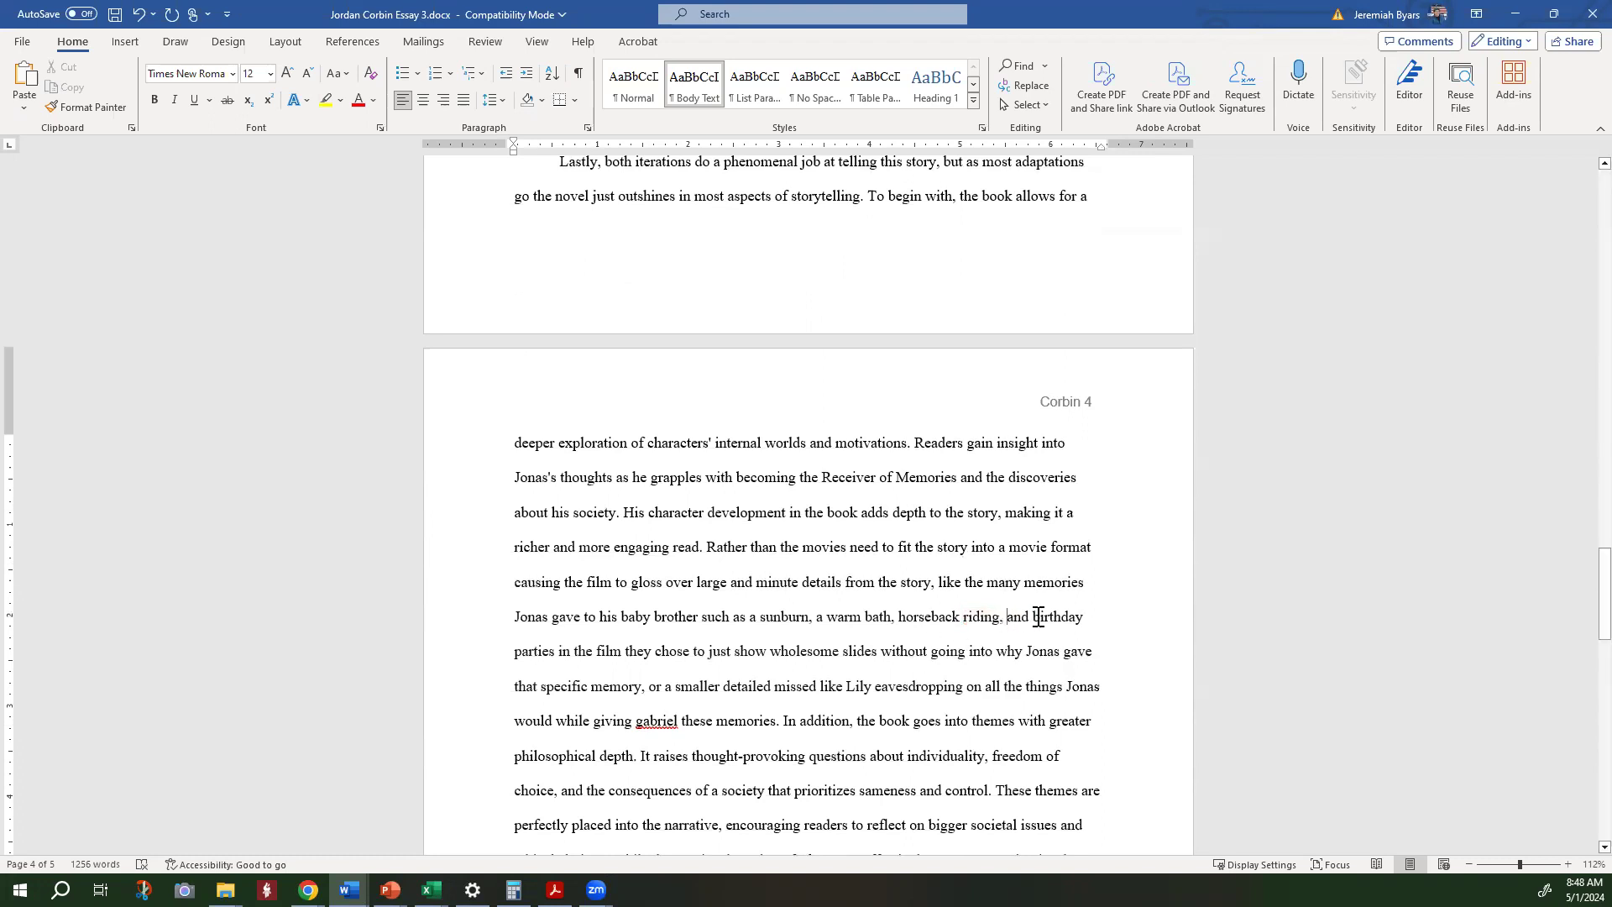
drag(1032, 617, 962, 617)
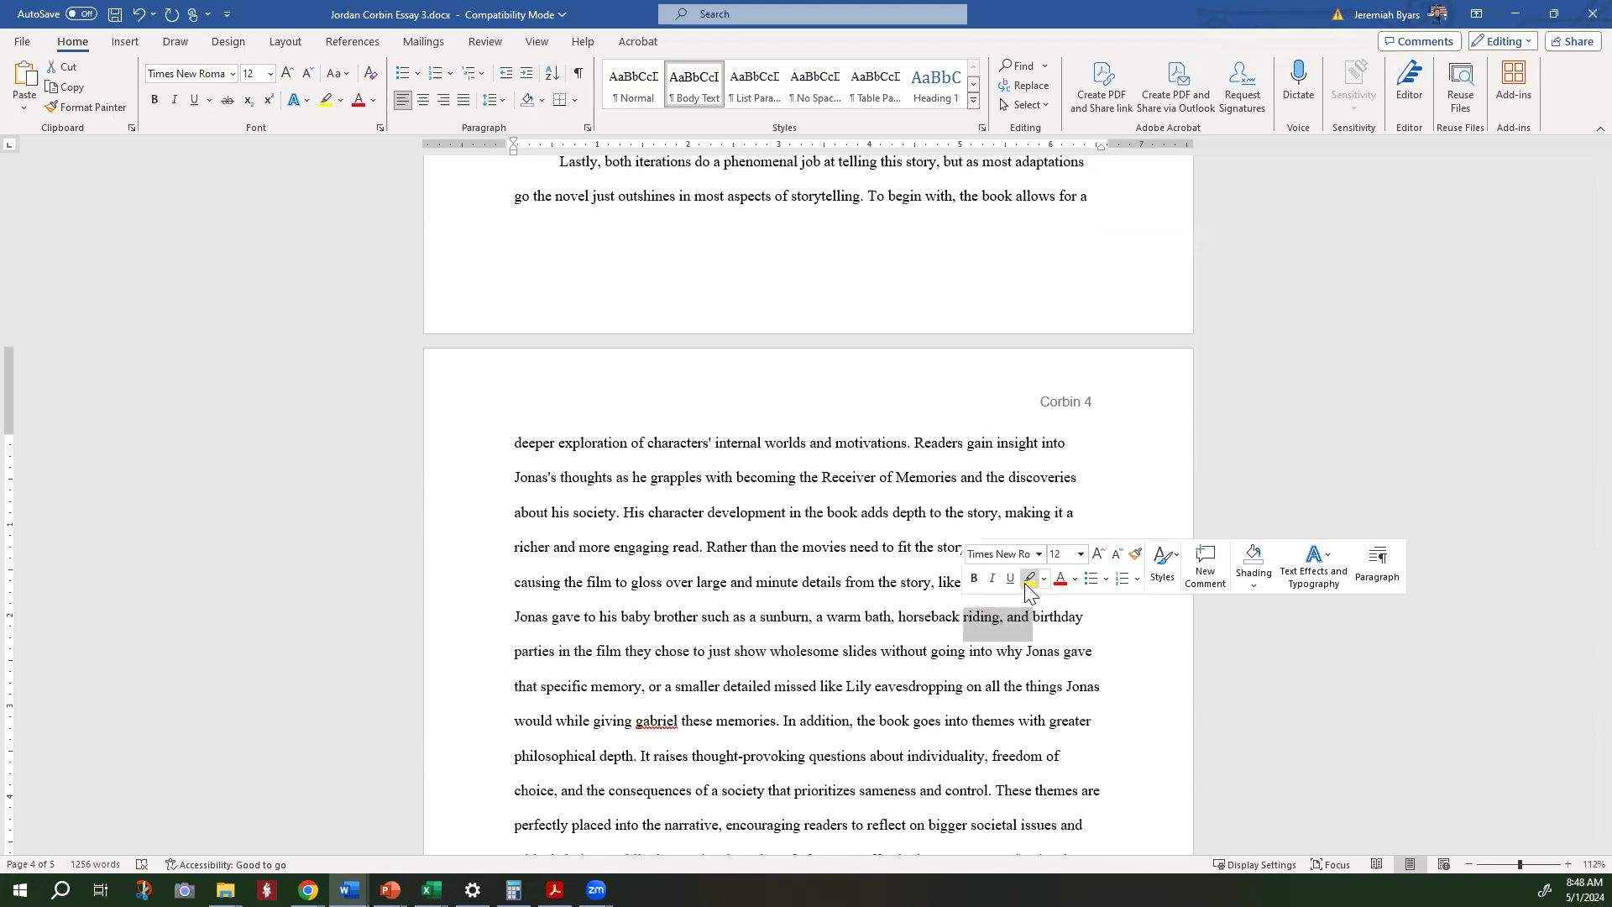
click(1029, 579)
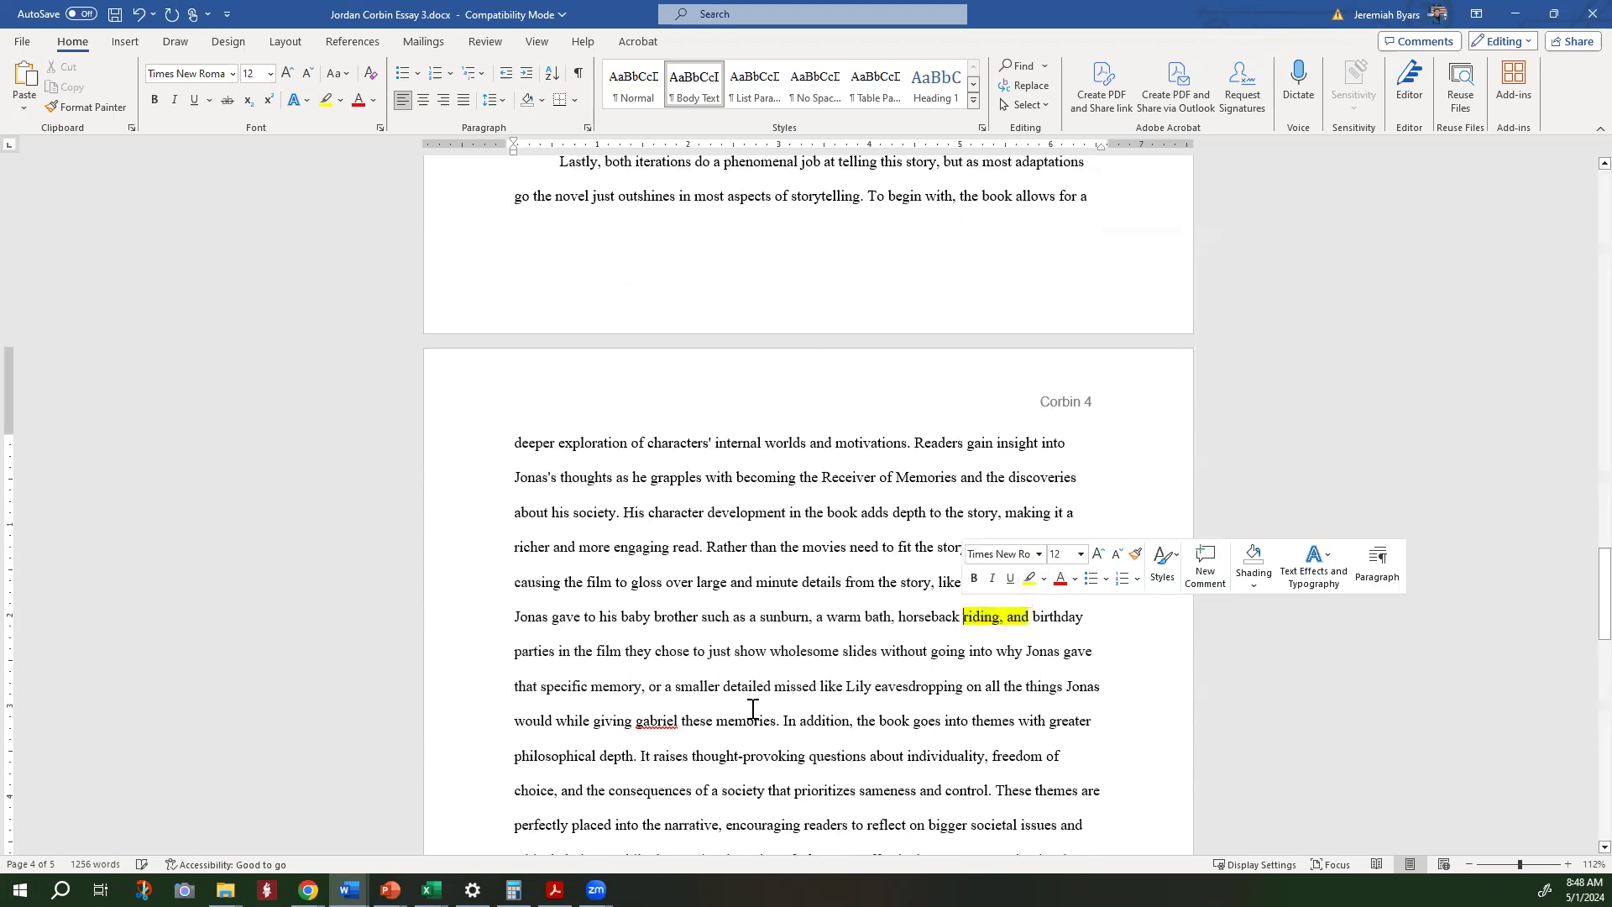
Capitalize 'gabriel' to 'Gabriel'
click(649, 720)
key(BackSpace)
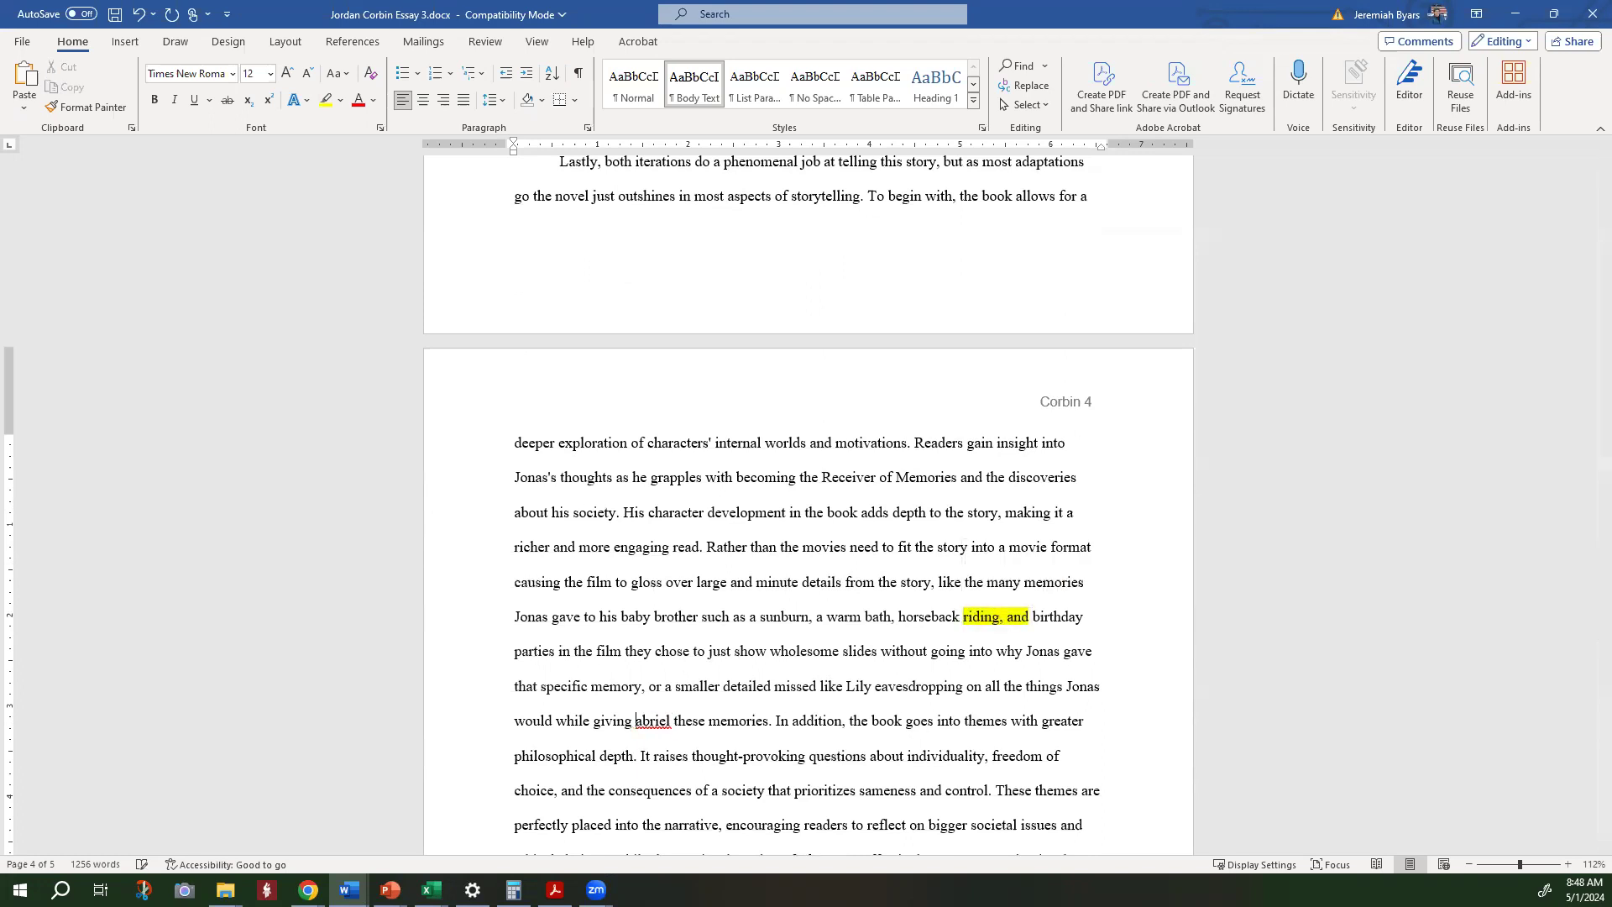
text(G)
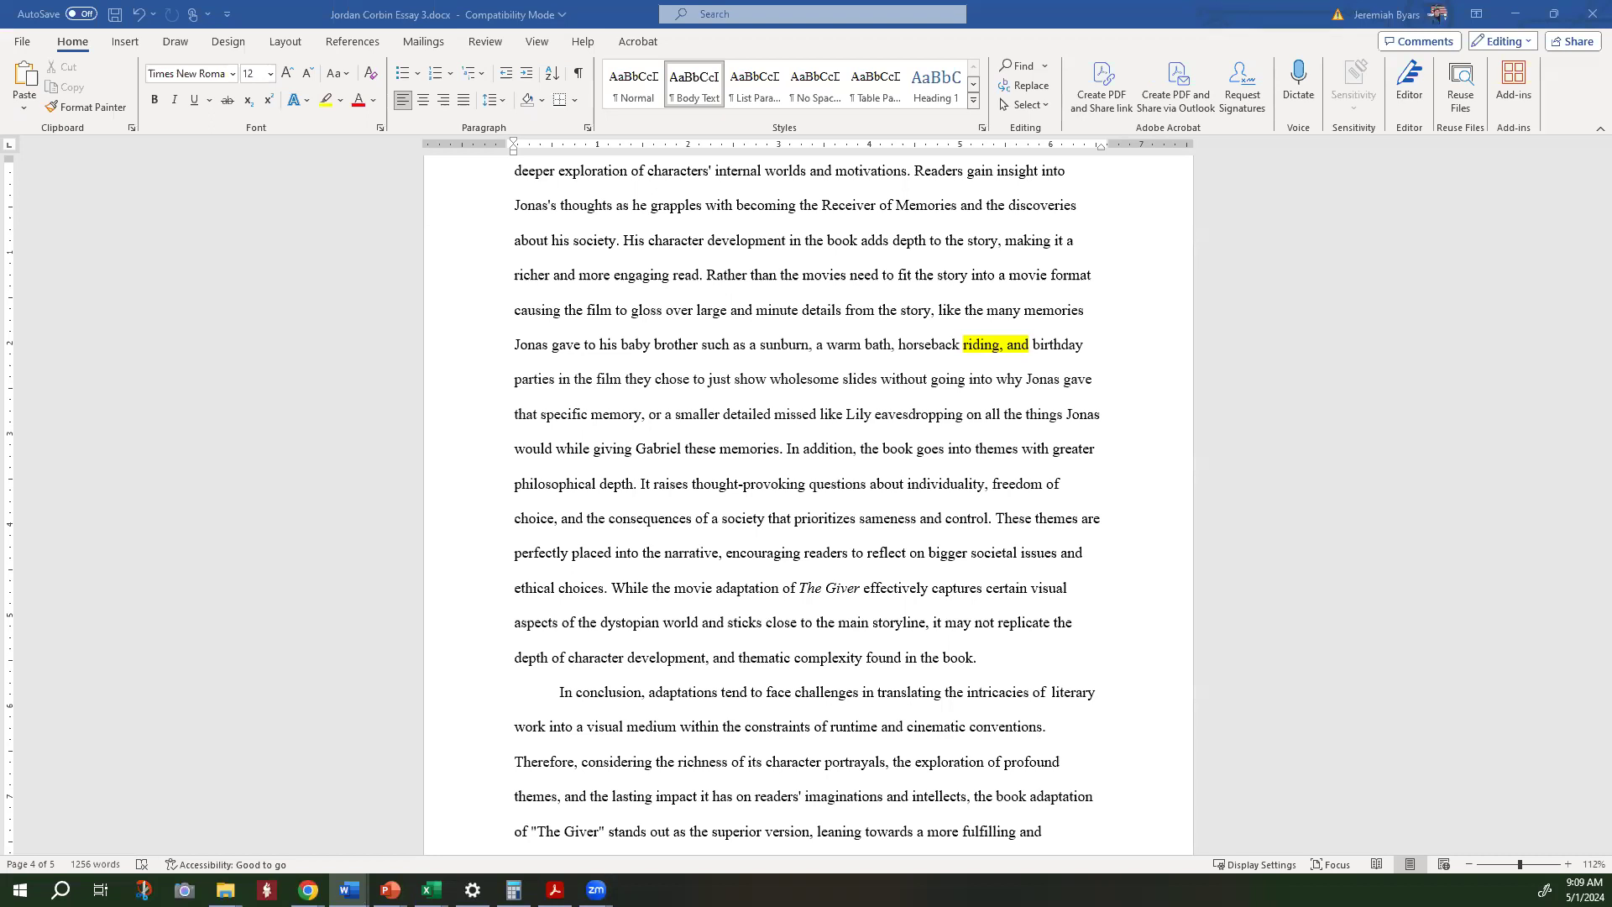
Delete the blank lines in Work Cited and remove the Lowry citation's first-line indent
scroll(949, 403, down, 7)
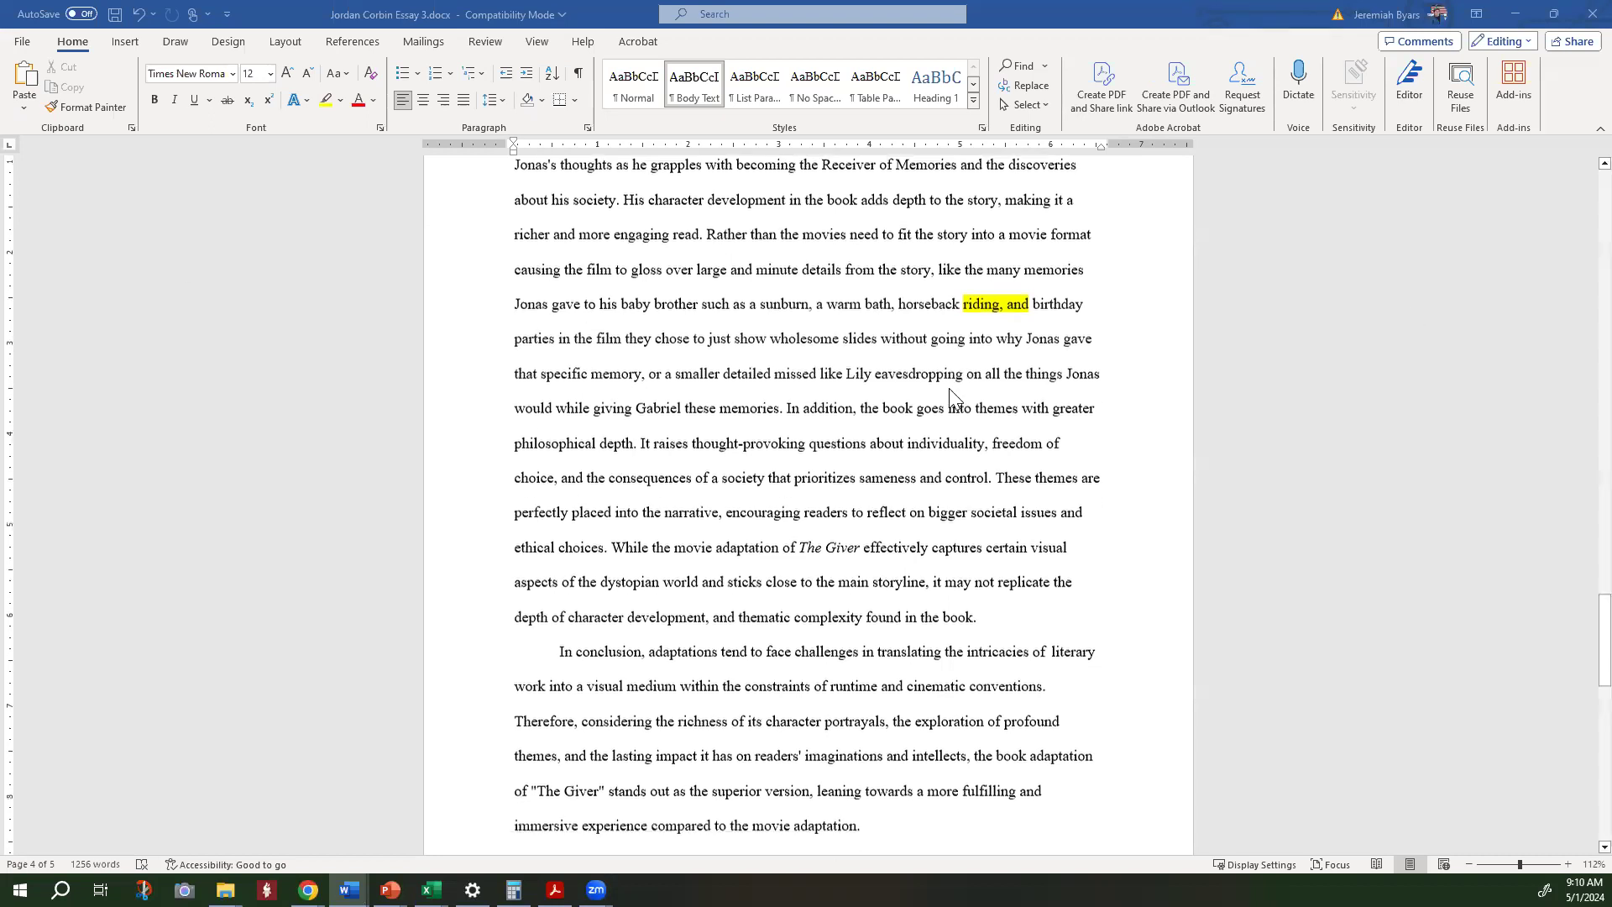
scroll(901, 451, down, 3)
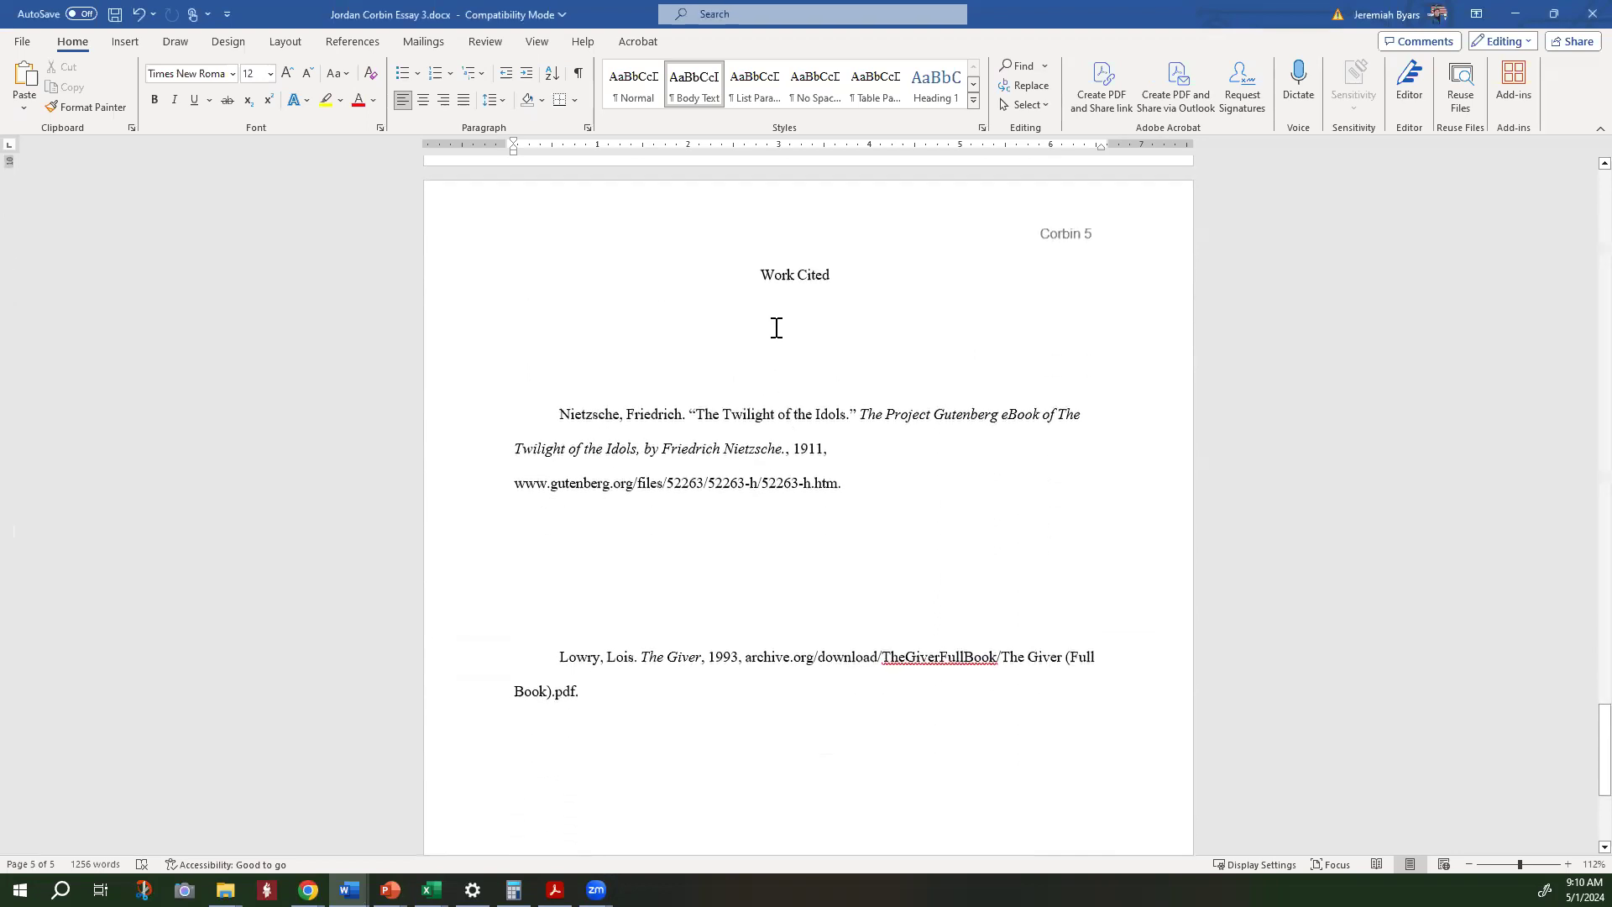
click(777, 311)
key(Delete)
key(Delete)
key(Delete)
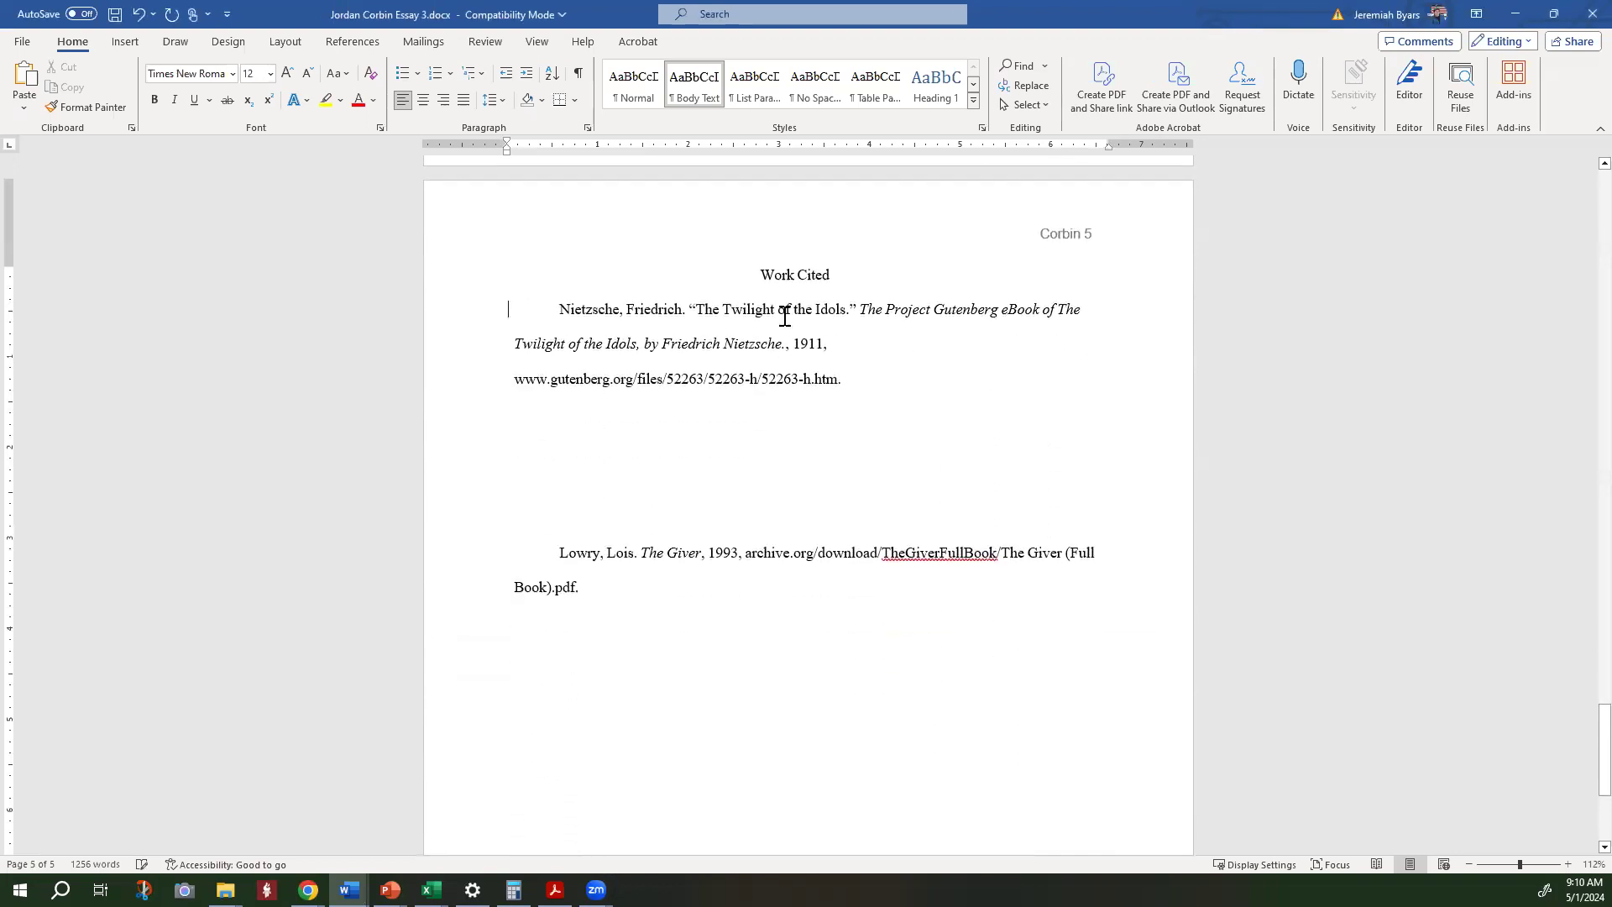
click(796, 430)
key(Delete)
key(Delete)
key(Delete)
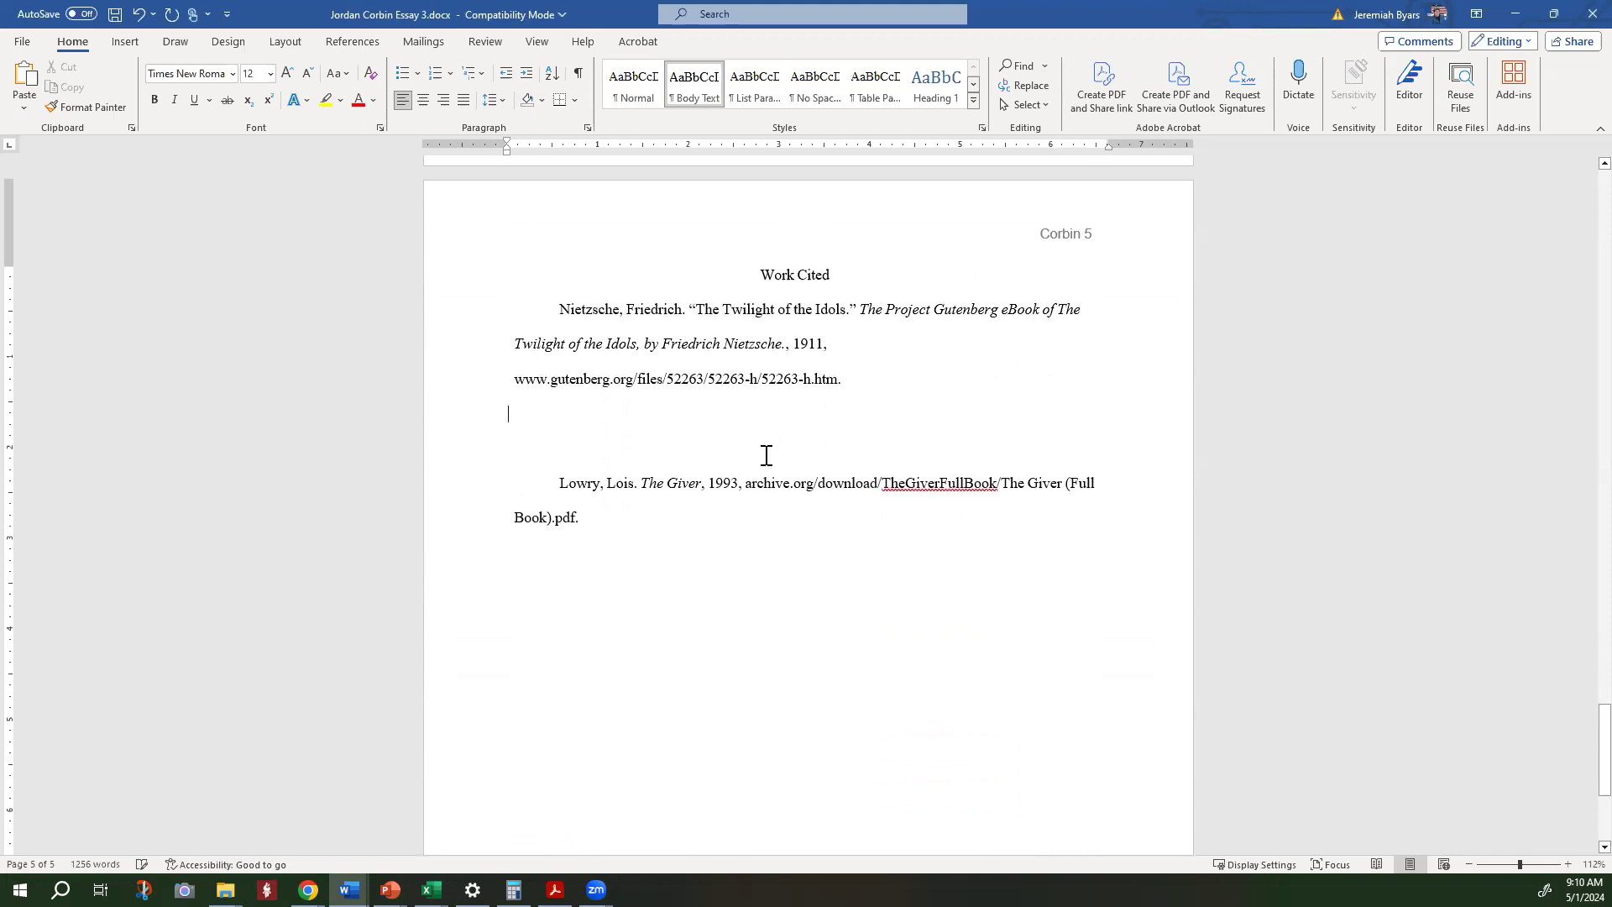
key(Delete)
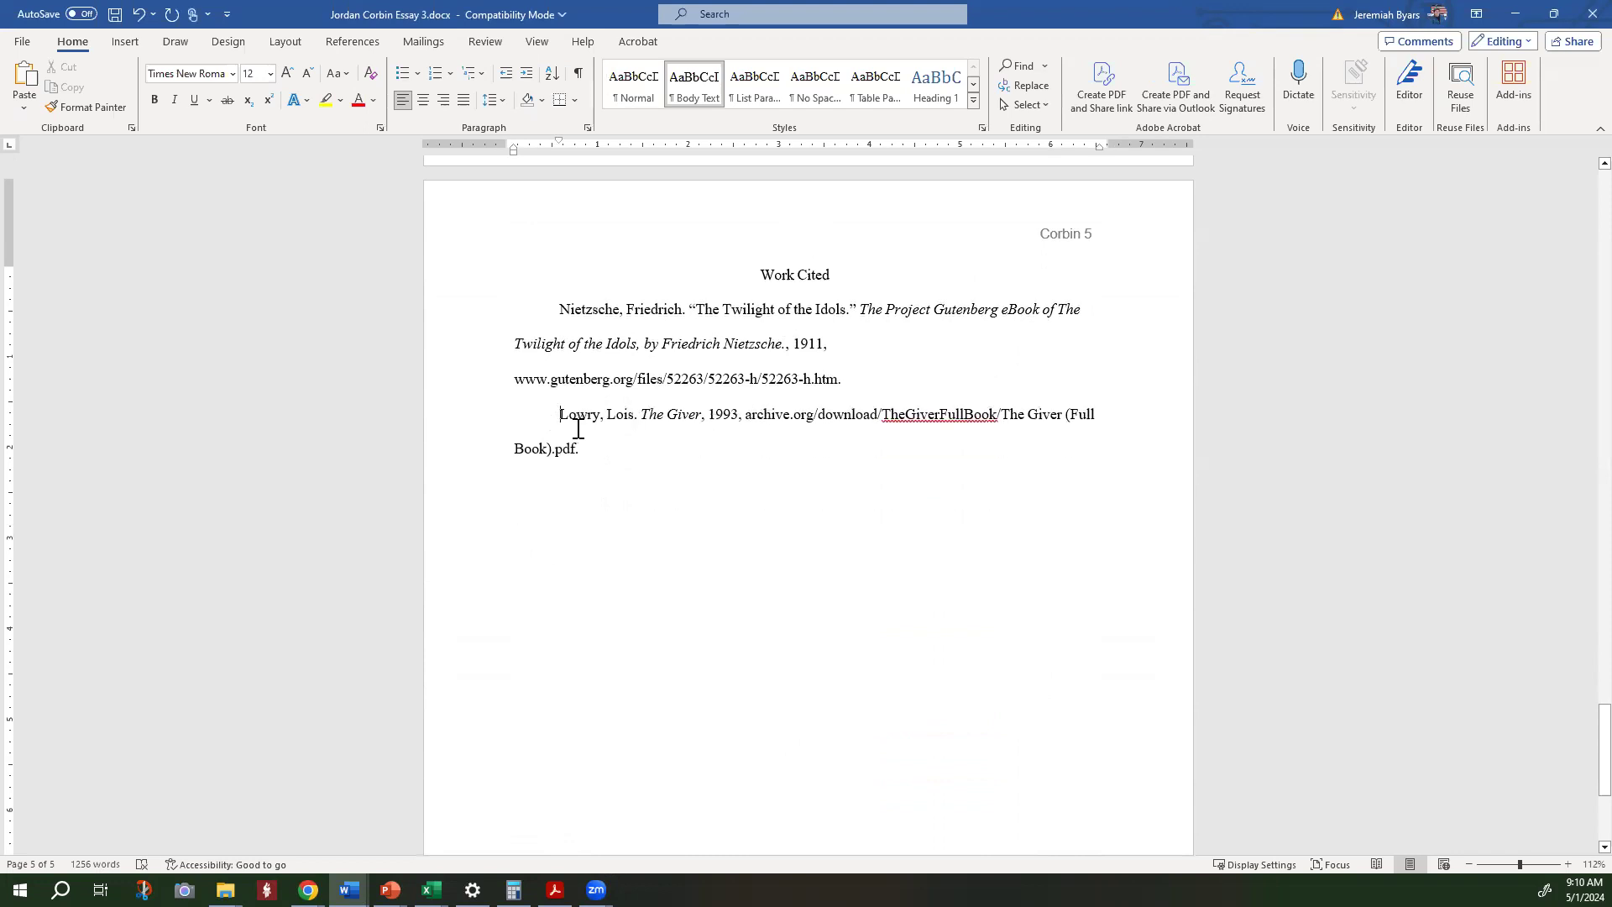
key(BackSpace)
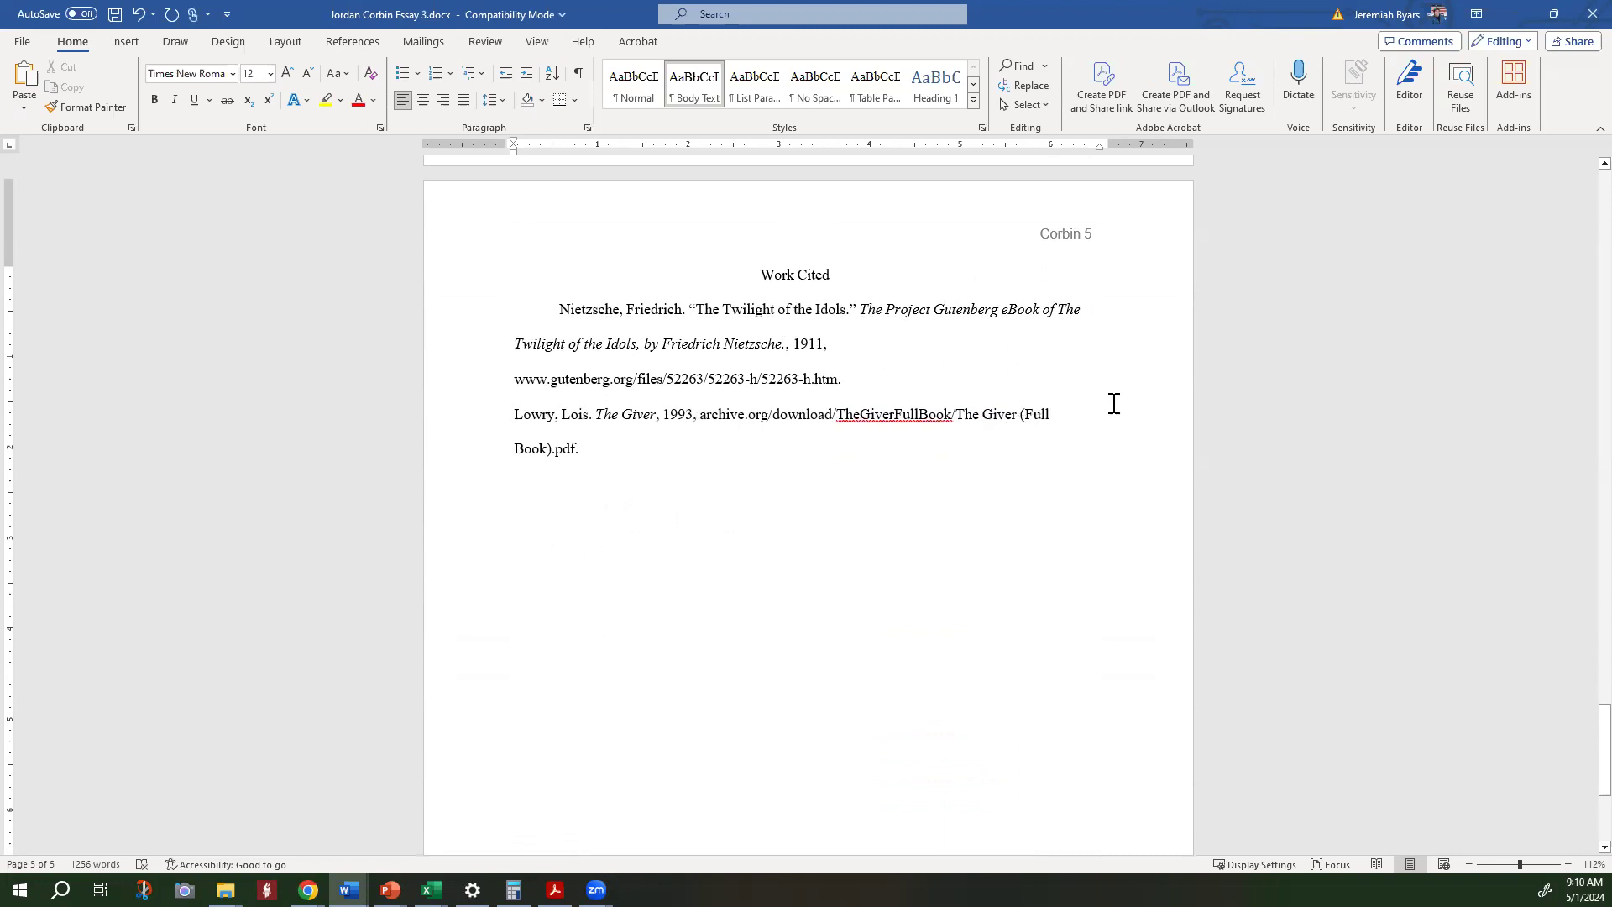
Give both the Lowry and Nietzsche citations hanging indents with Ctrl+T
click(1087, 420)
key(ctrl+t)
click(554, 309)
key(BackSpace)
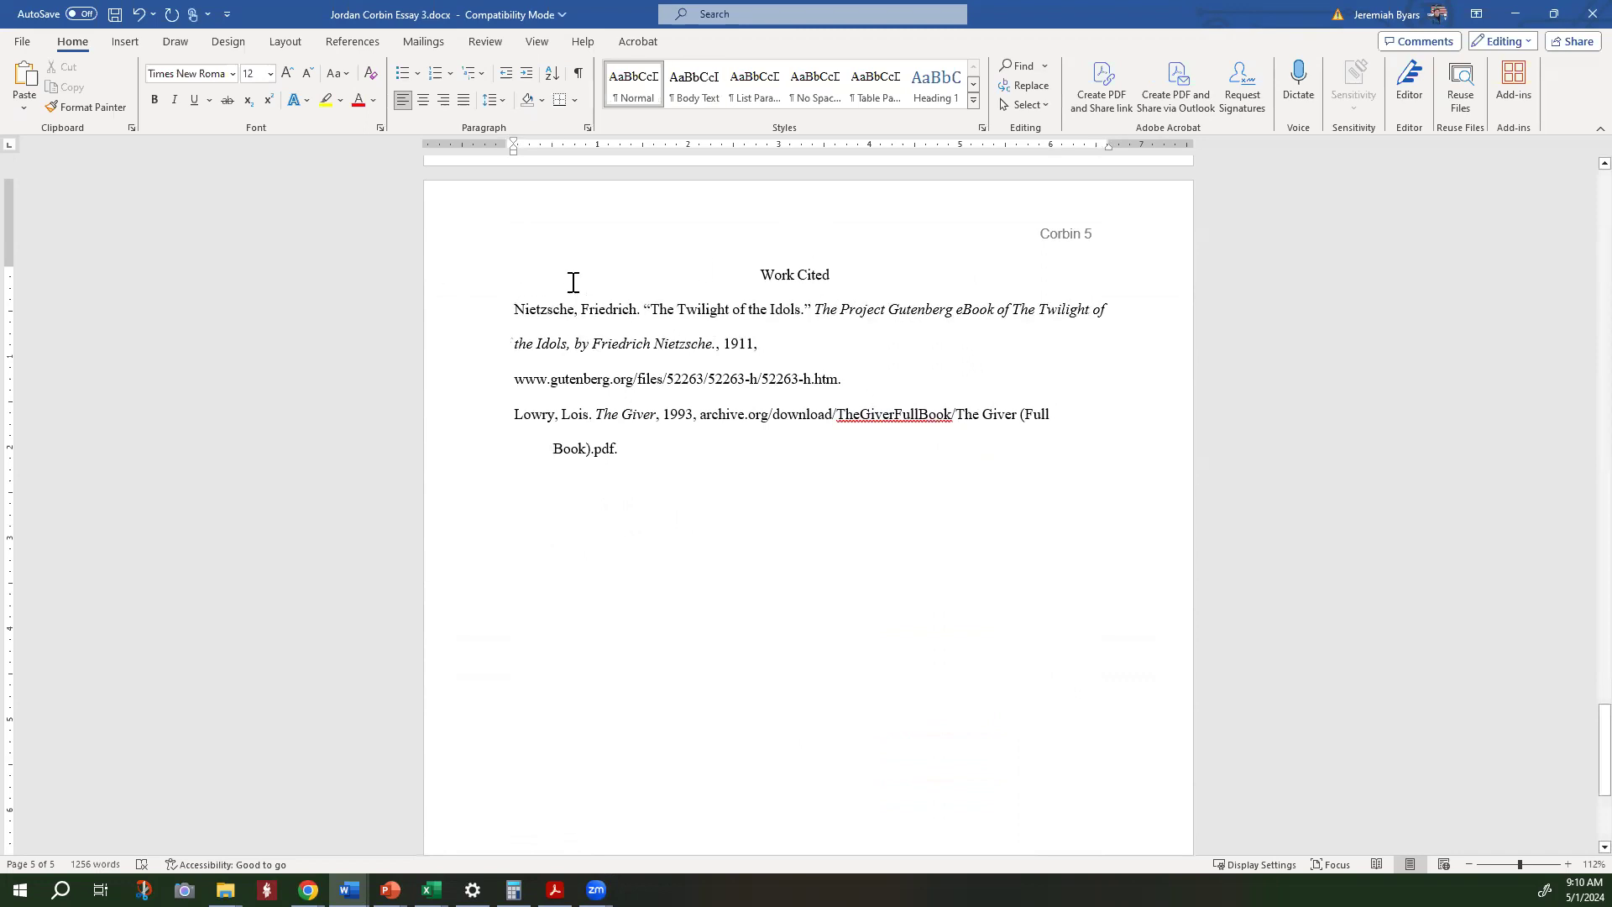
click(1125, 308)
key(ctrl+t)
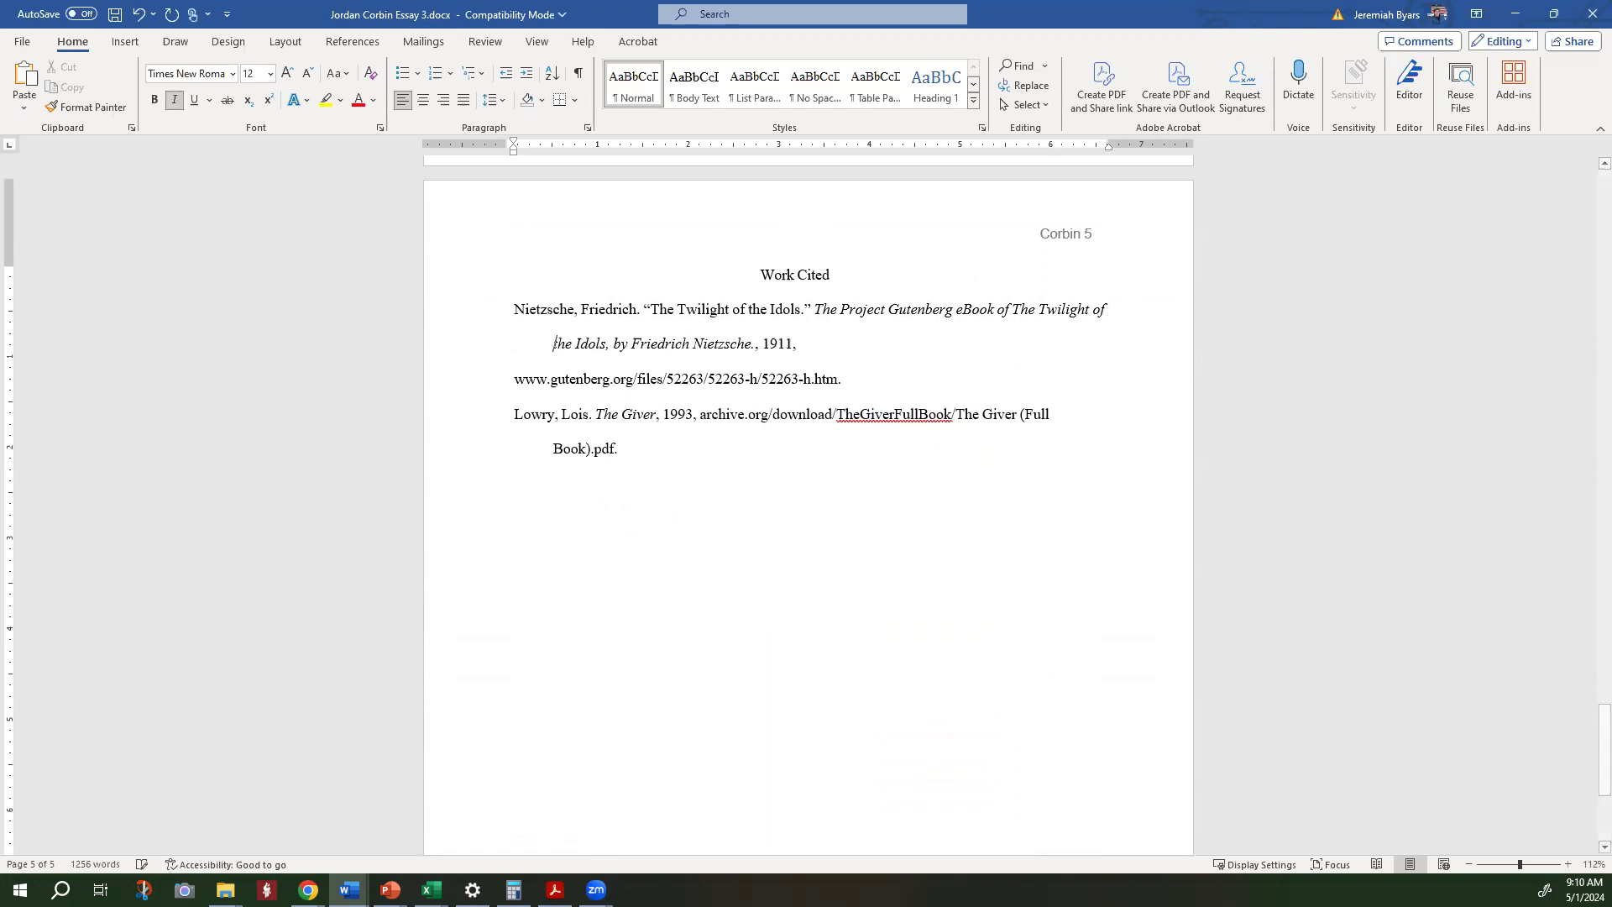
Rejoin the Nietzsche URL after '1911,' and bring up the Essay 3 Requirements slide
key(End)
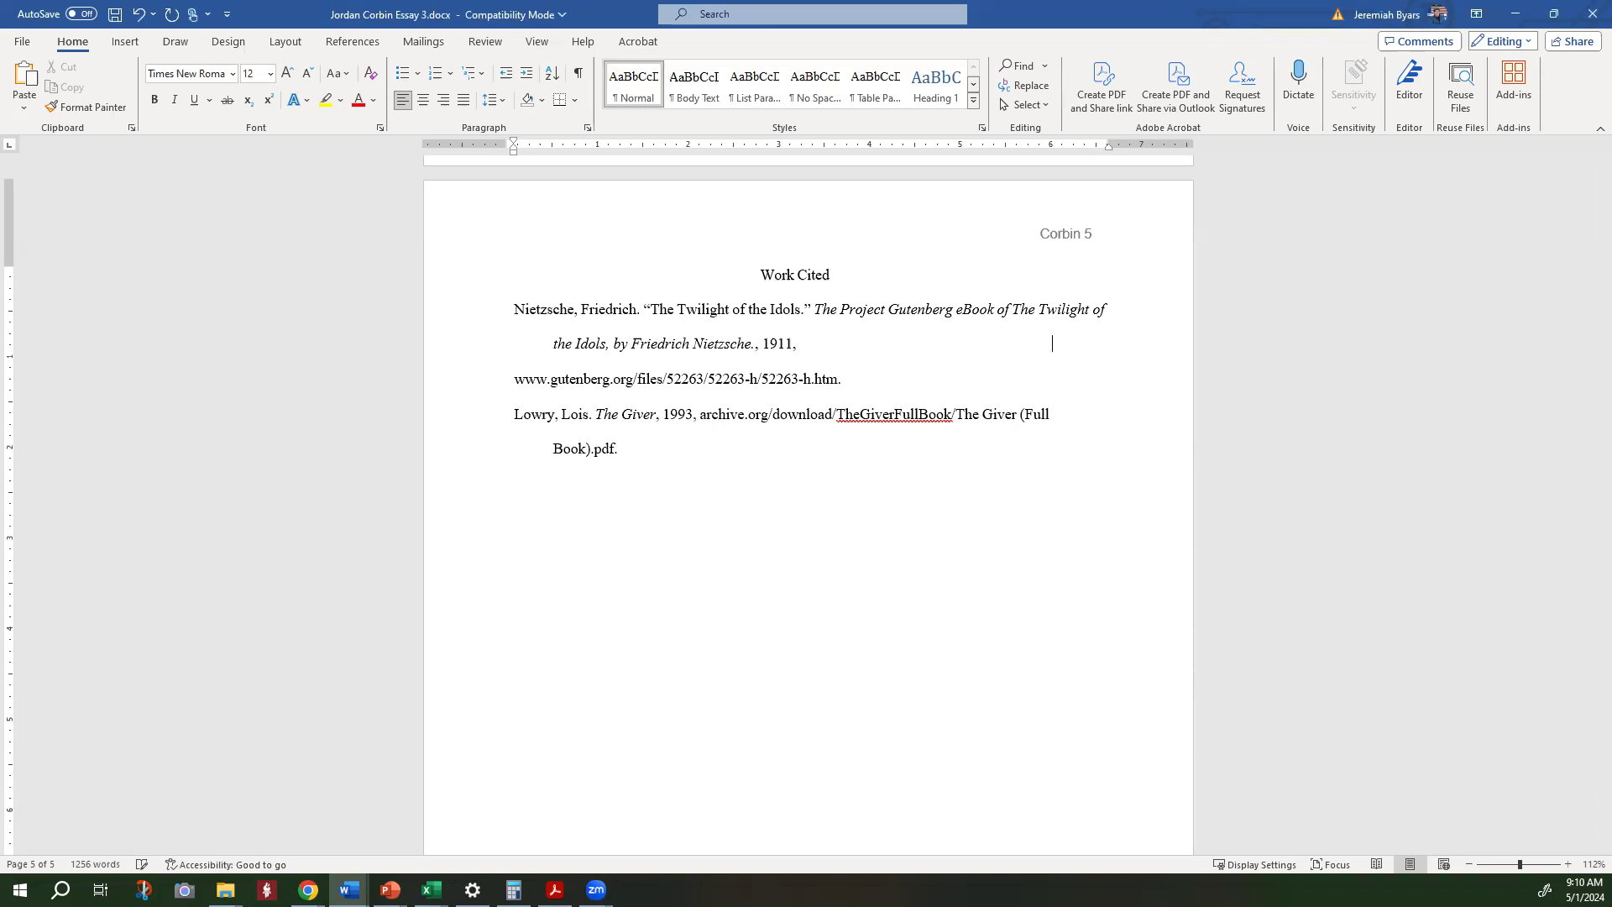
key(Return)
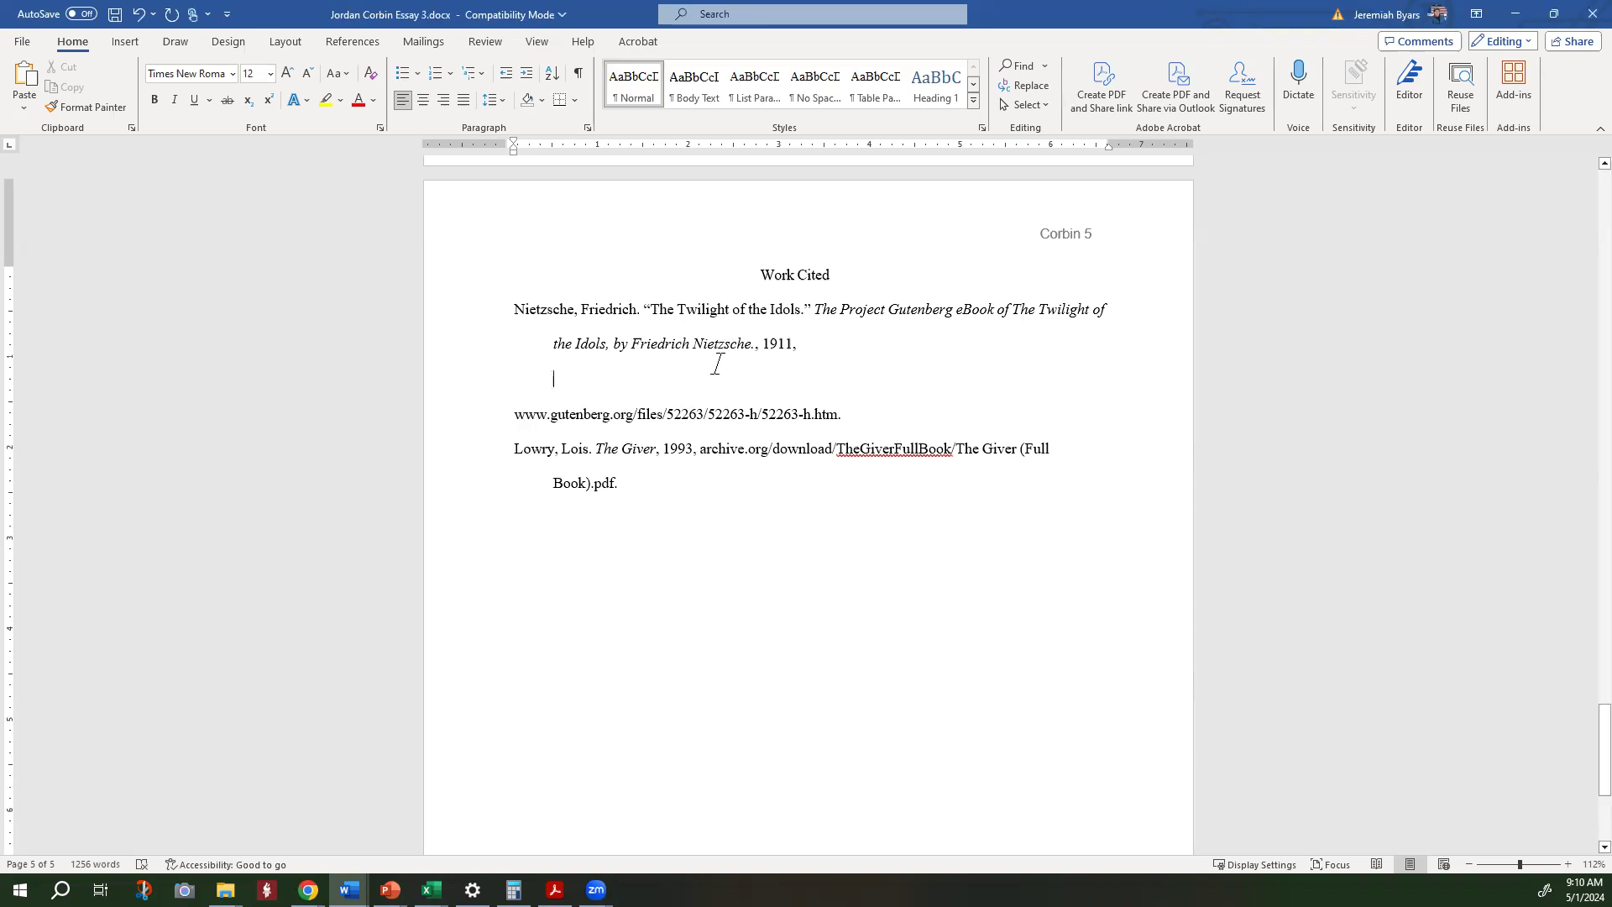
key(Delete)
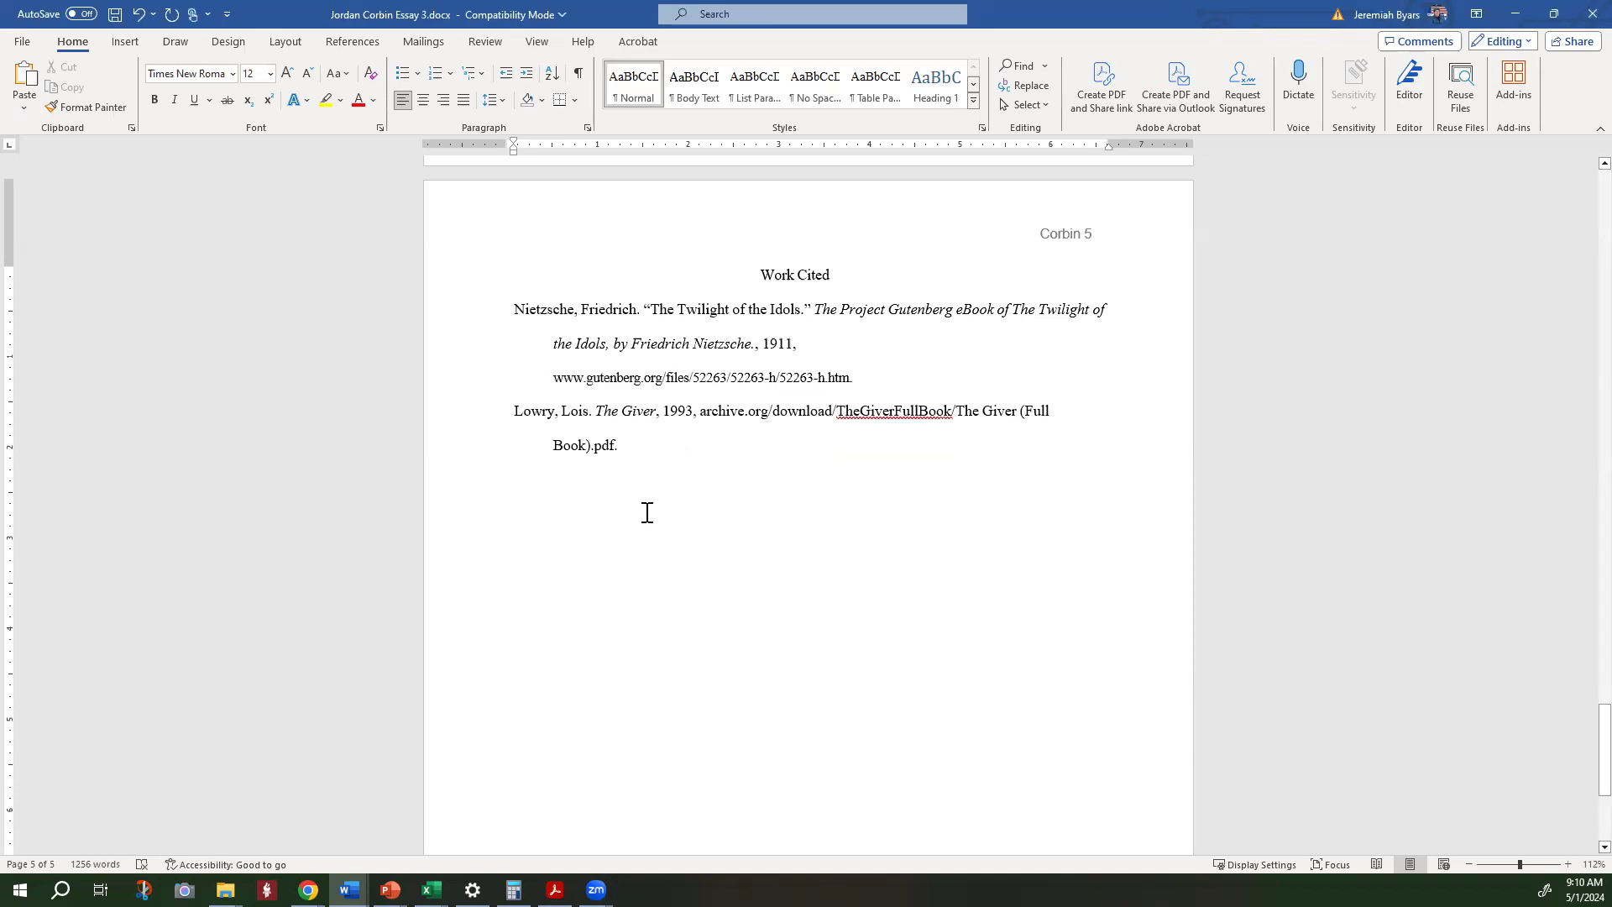
click(661, 460)
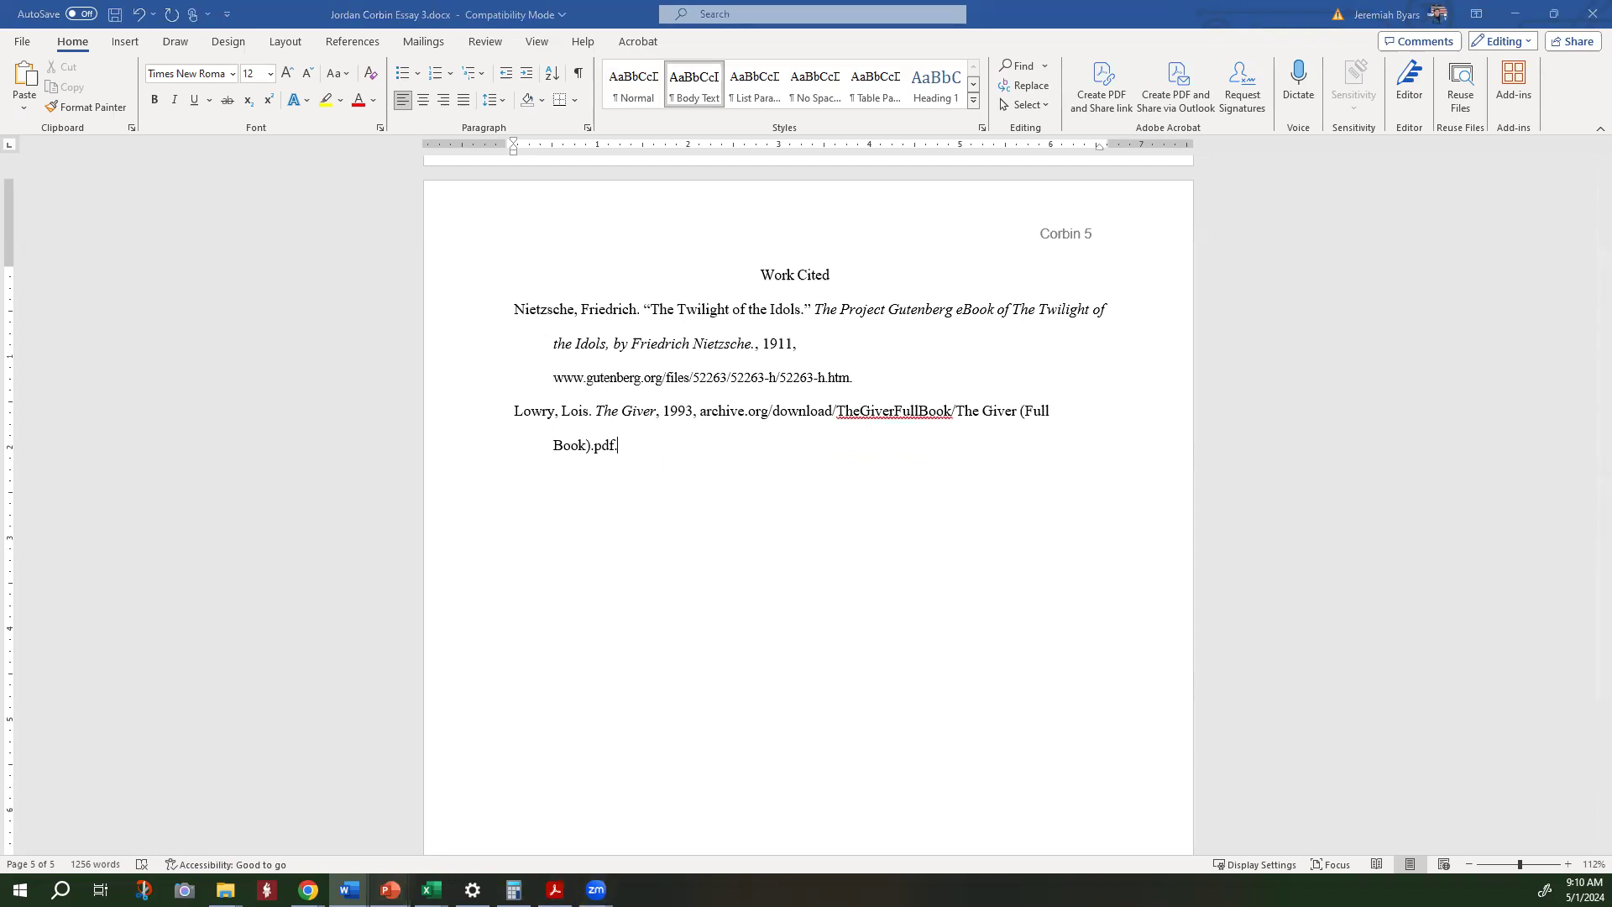
mouse_move(391, 889)
click(304, 840)
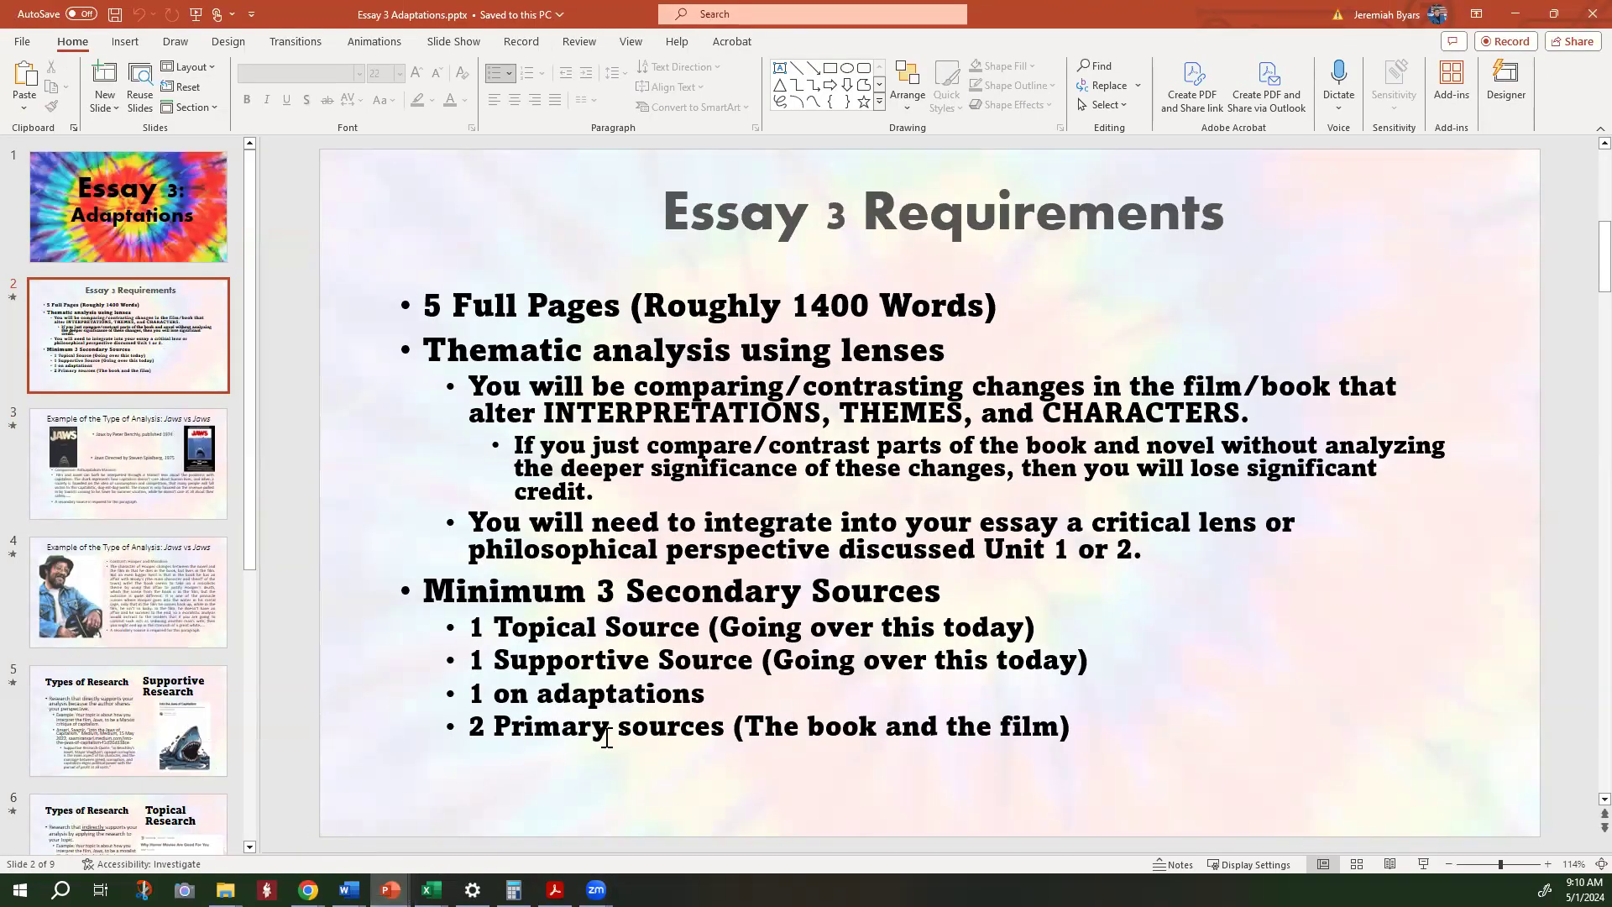
Minimize PowerPoint to return to the essay's Work Cited page in Word
click(1515, 14)
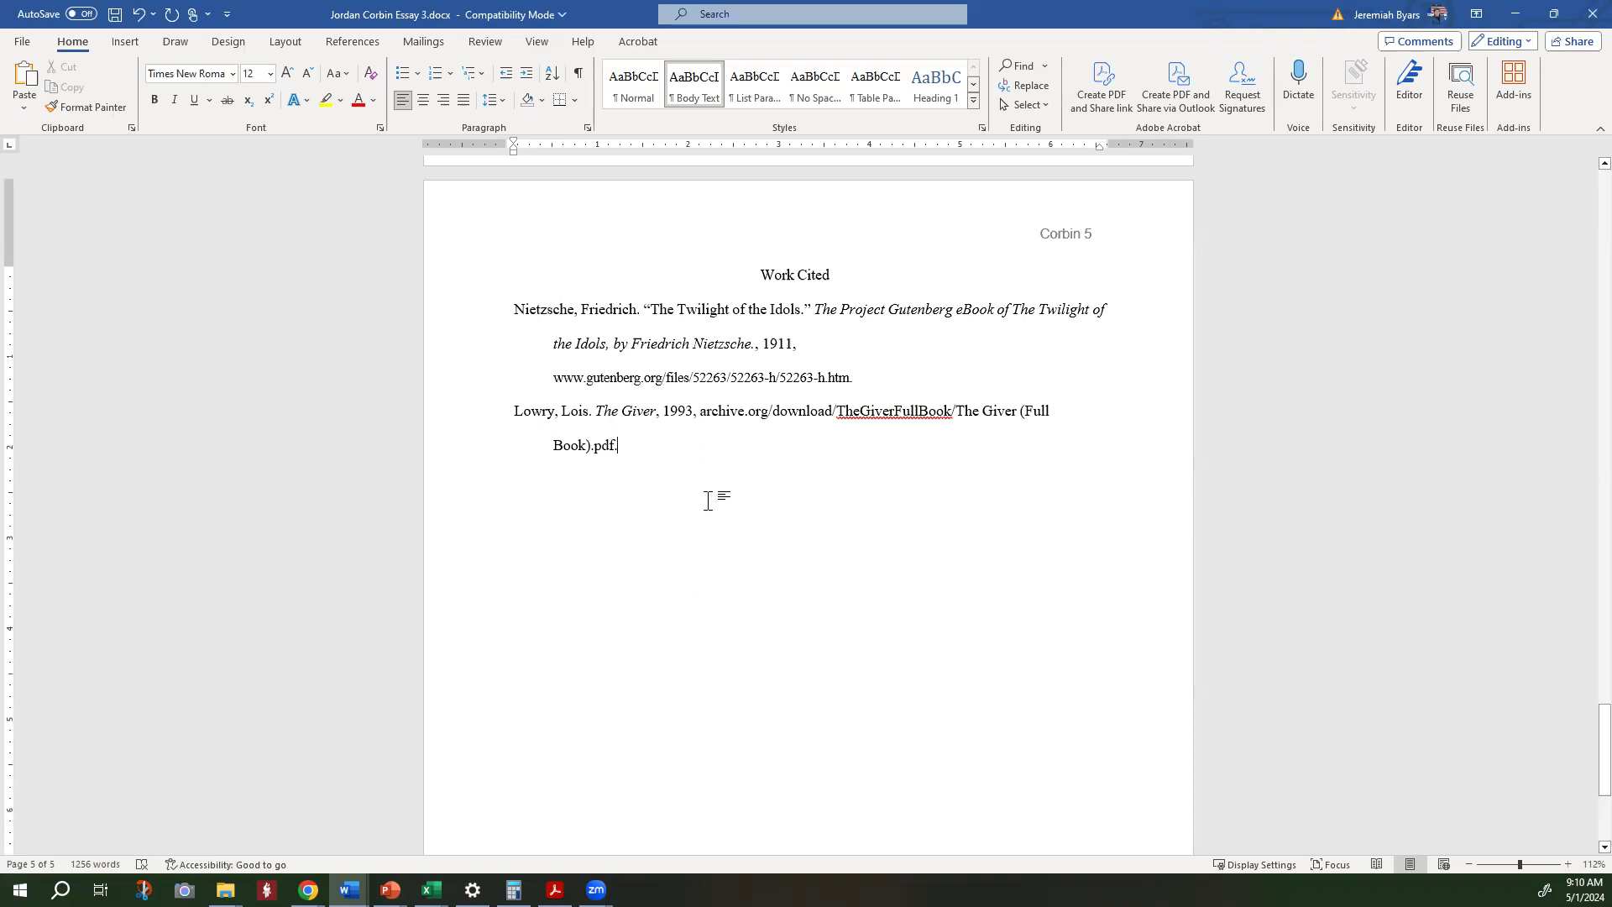
Type 'Formatting' and a tally of 3 below Work Cited, highlighting both yellow
key(Return)
key(Return)
text(forma)
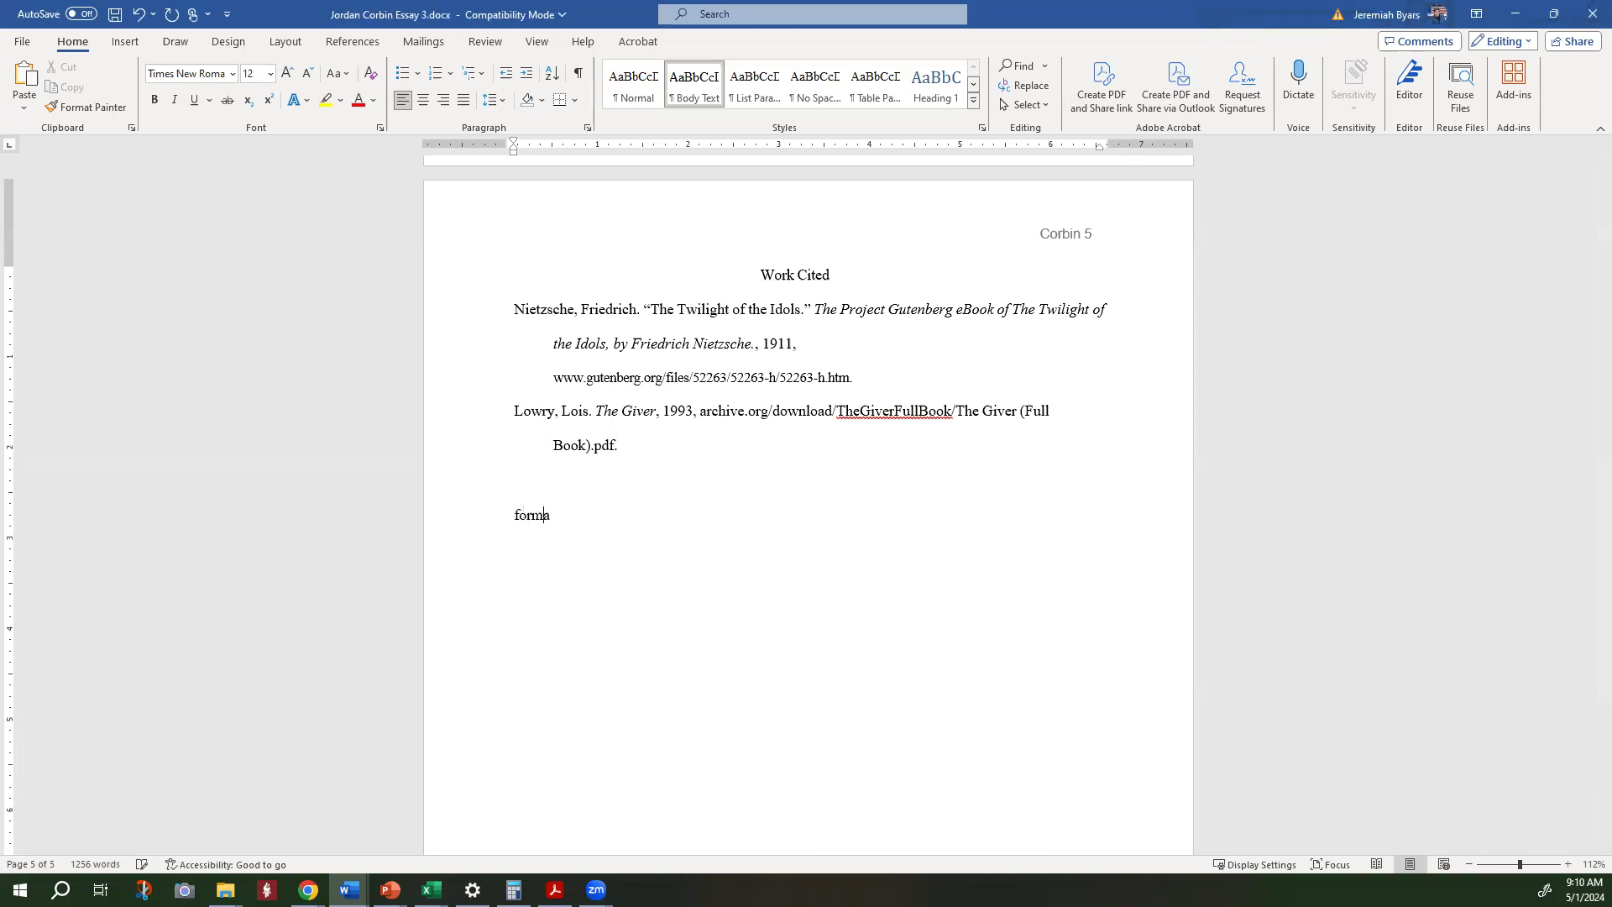
text(tting\)
key(Return)
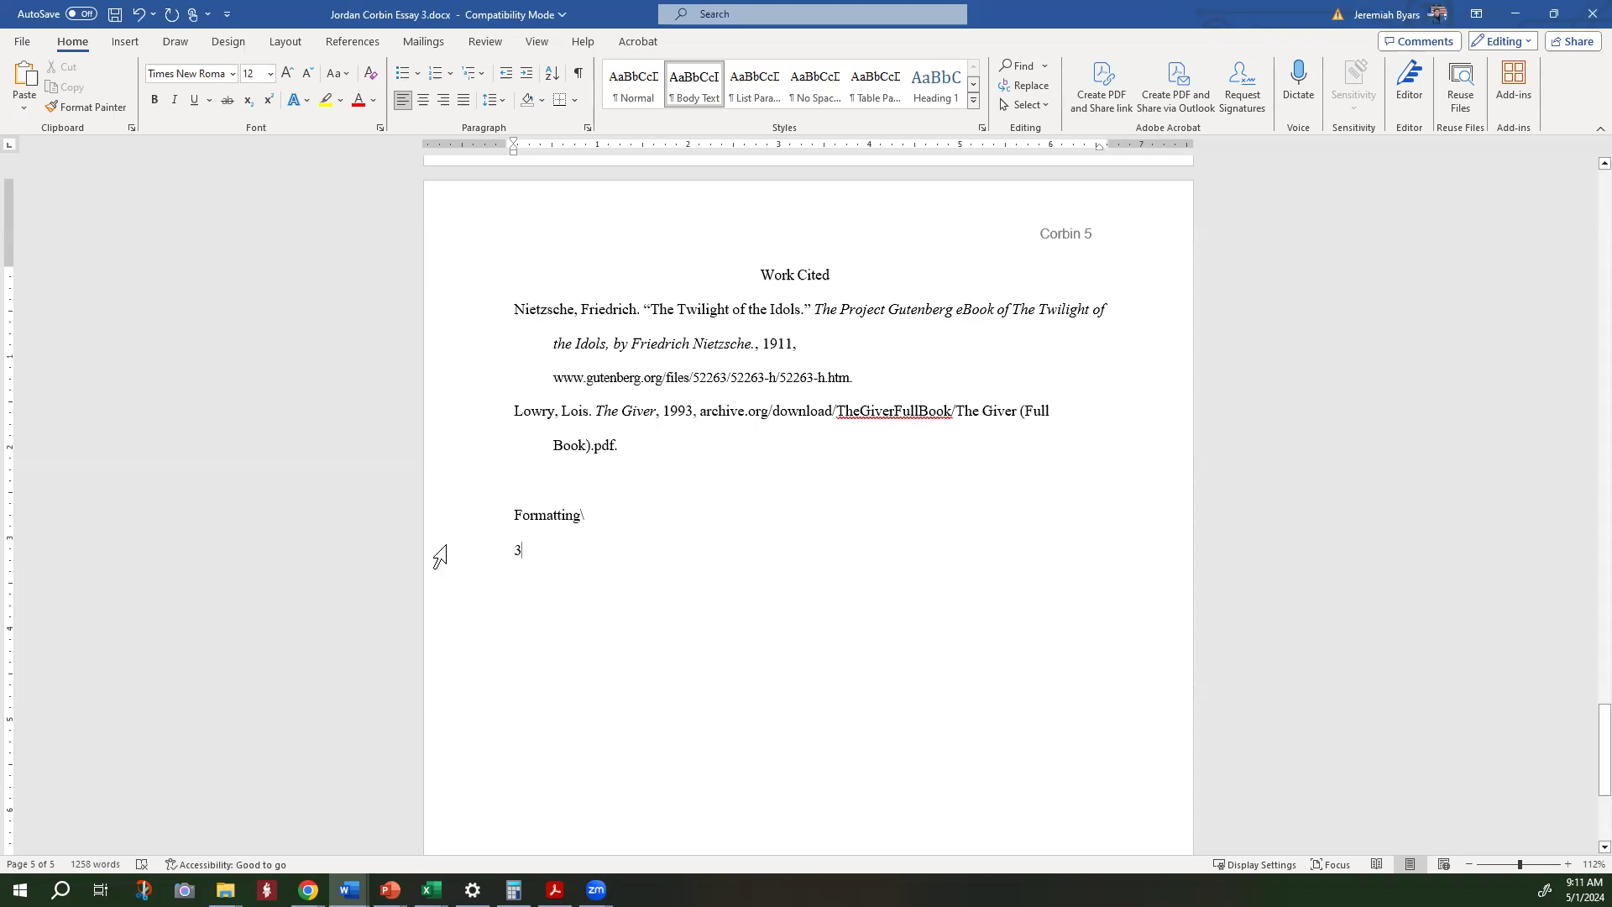
drag(515, 550, 529, 557)
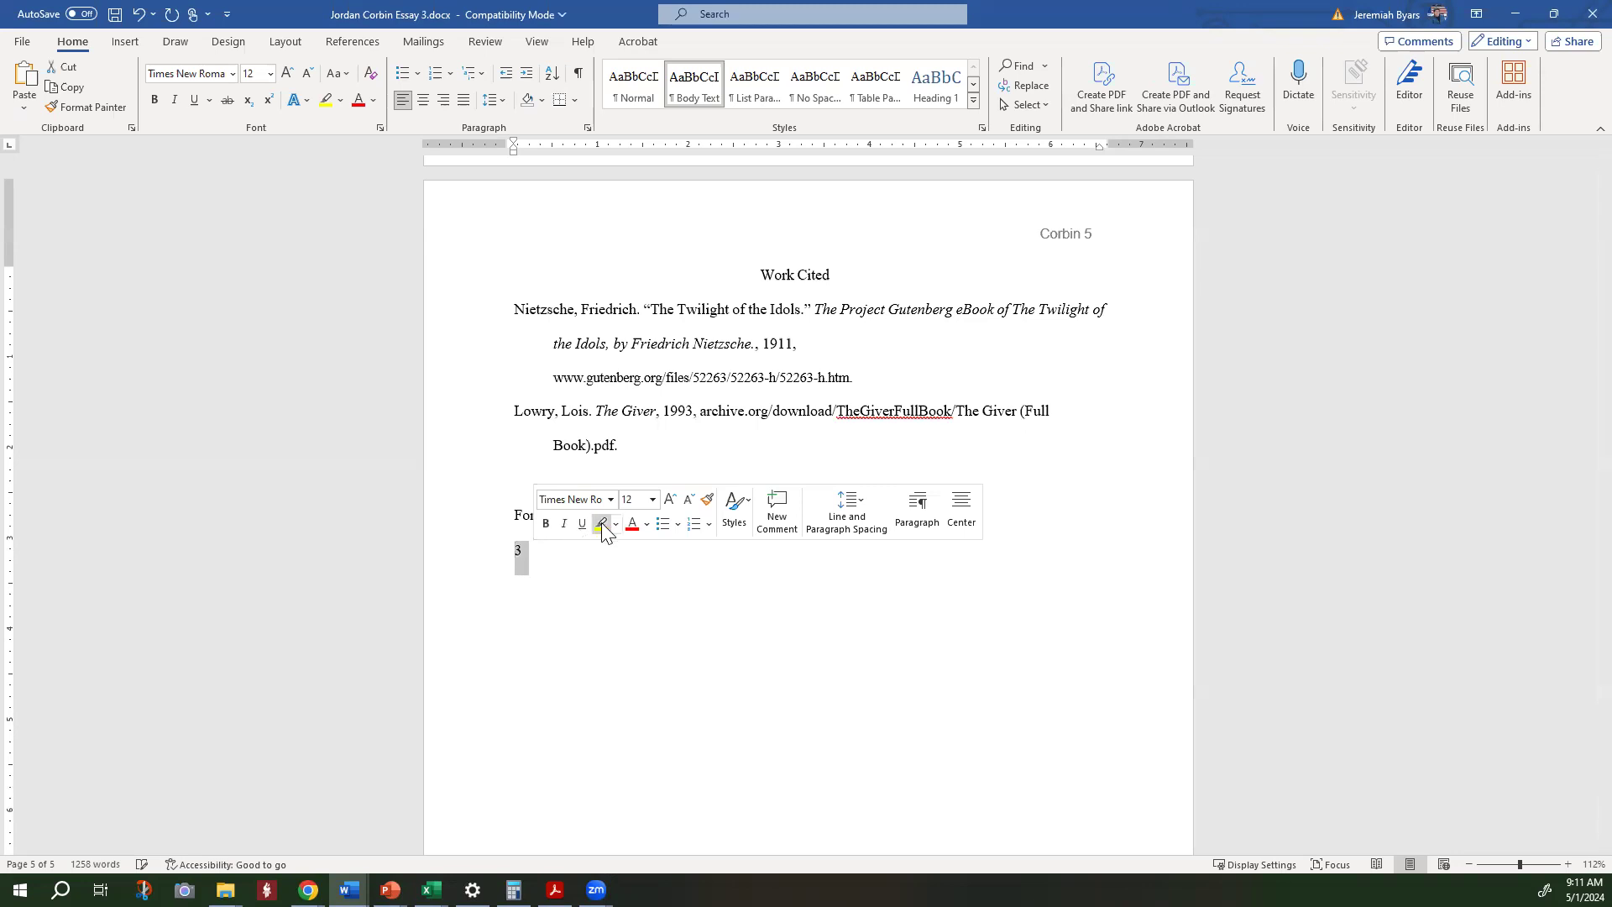
click(601, 523)
click(514, 515)
double_click(549, 512)
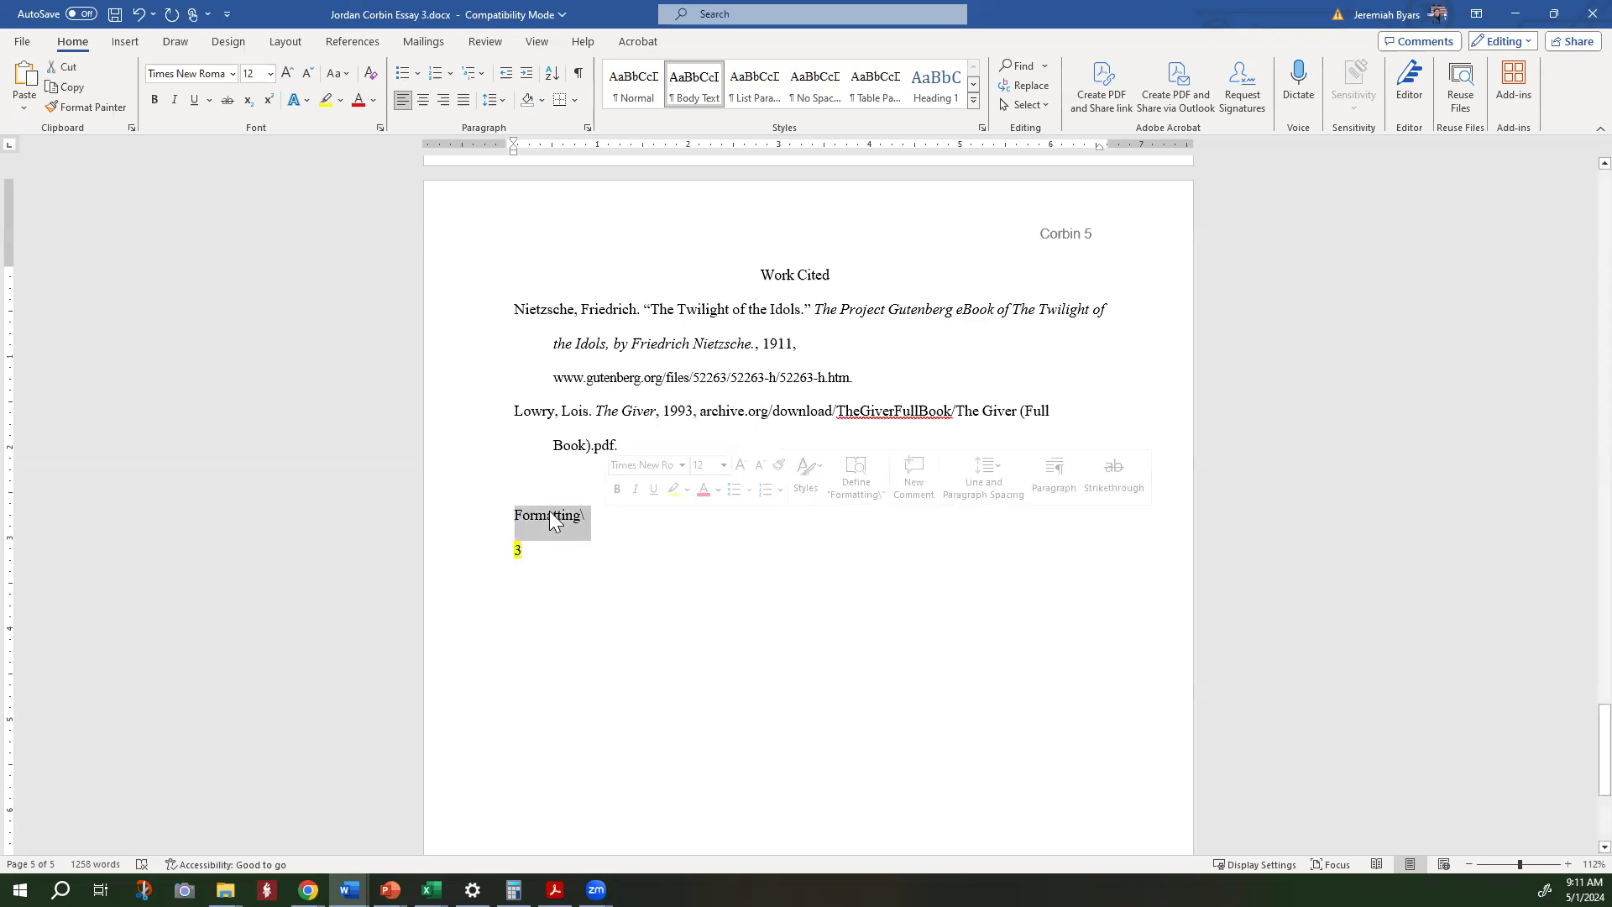
click(666, 492)
Scroll back up to page 1 of the essay, past all the highlighted errors
scroll(669, 479, up, 3)
scroll(669, 478, up, 20)
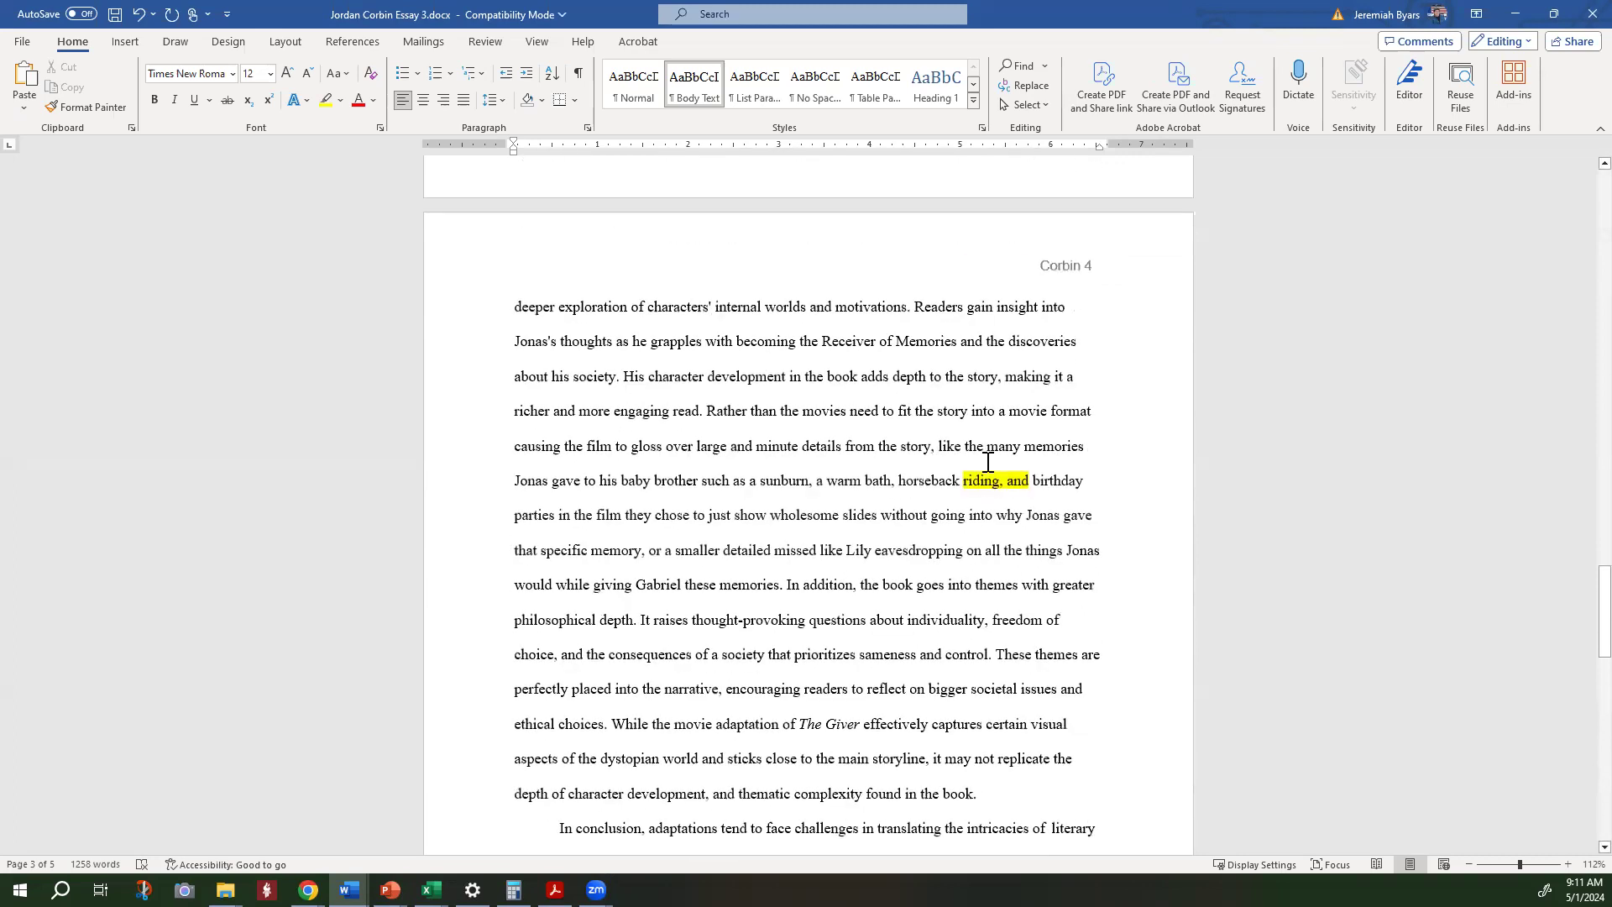
scroll(882, 450, up, 11)
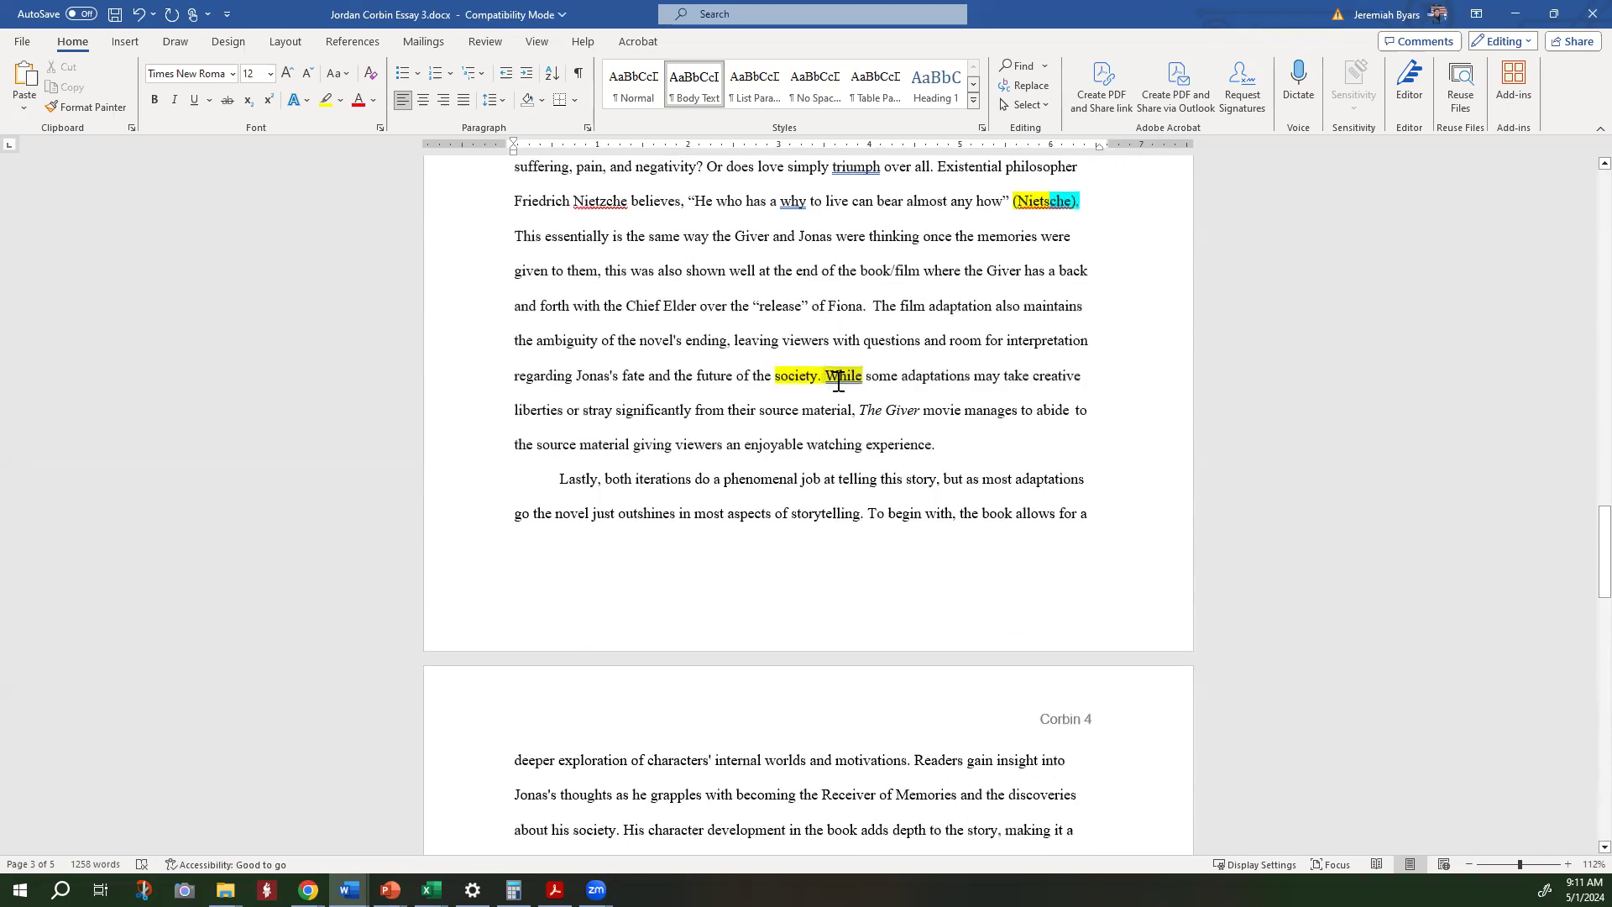
scroll(838, 379, up, 4)
scroll(974, 382, up, 20)
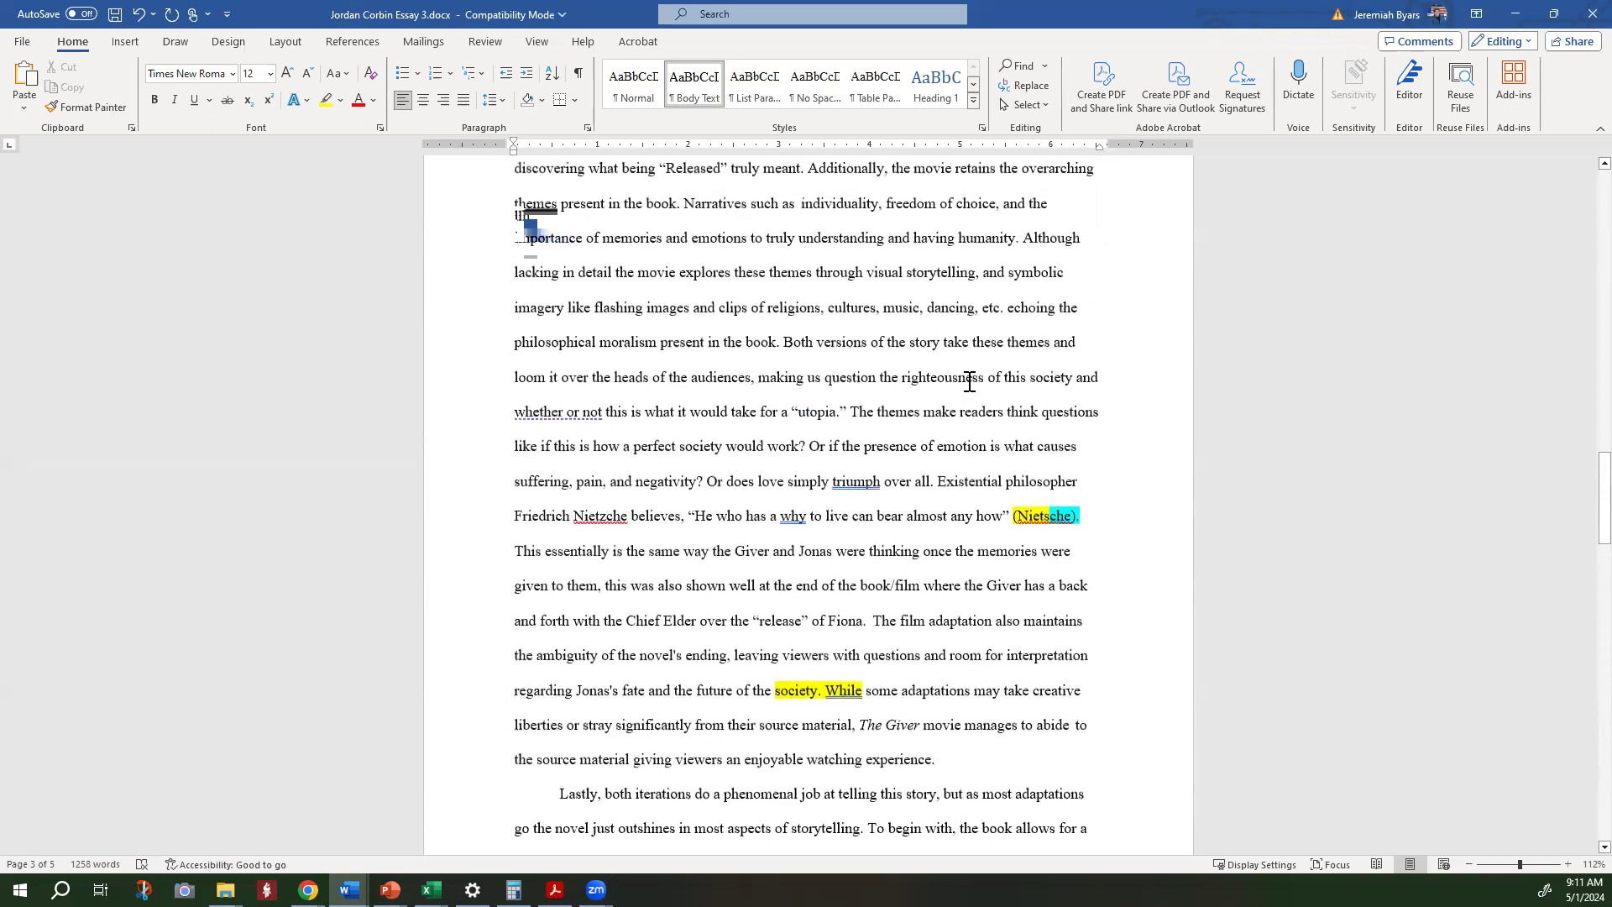
scroll(1001, 412, up, 2)
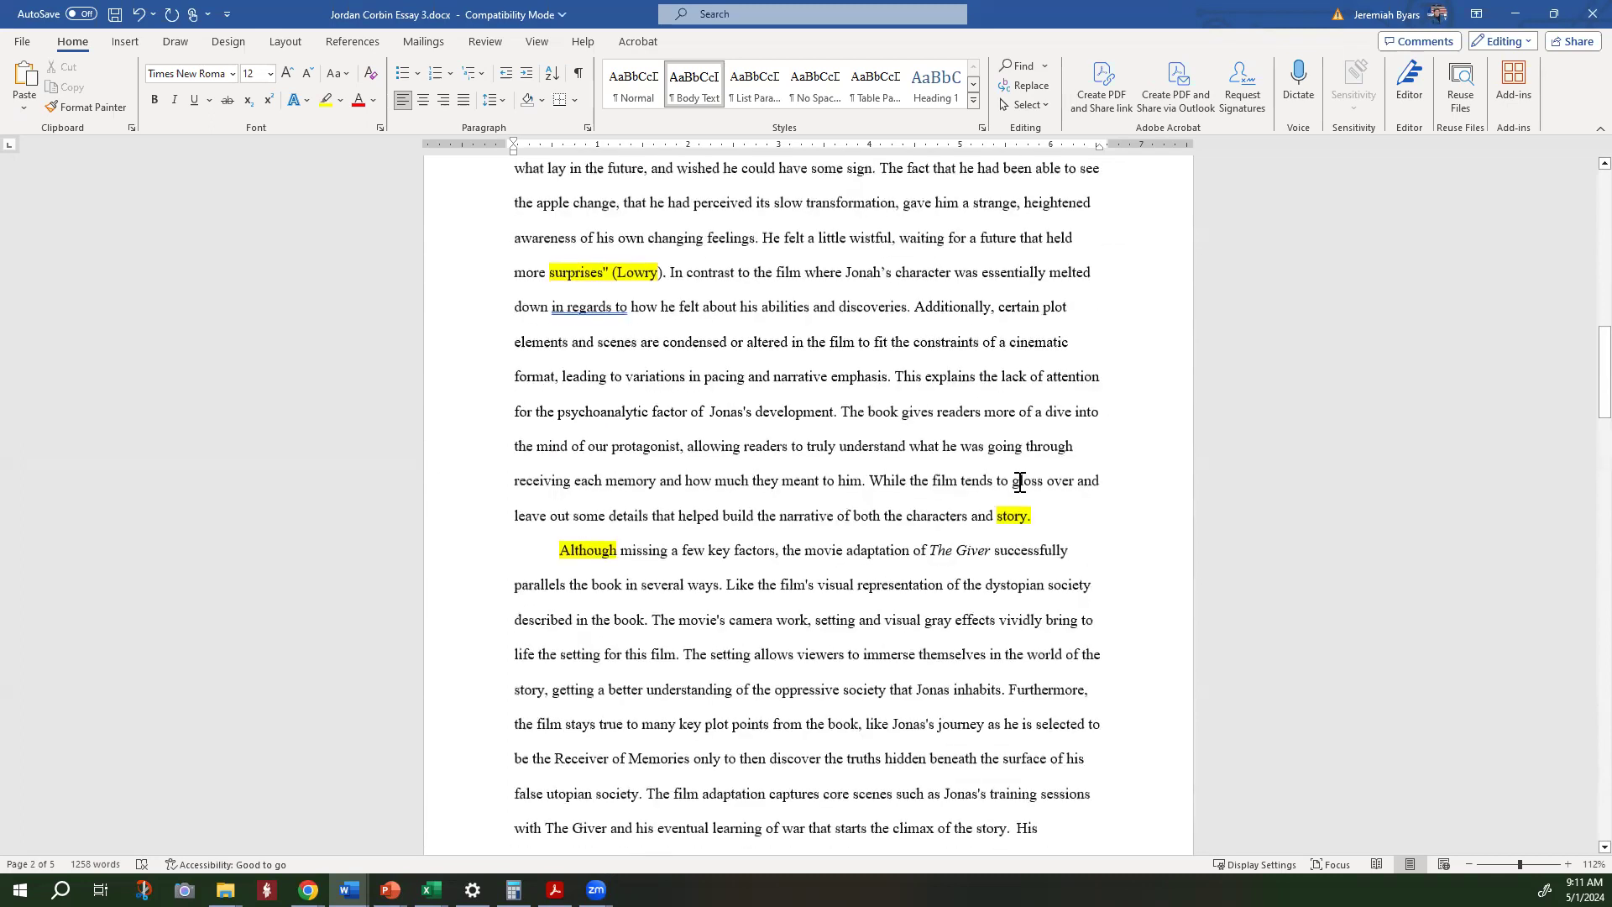
scroll(637, 576, up, 8)
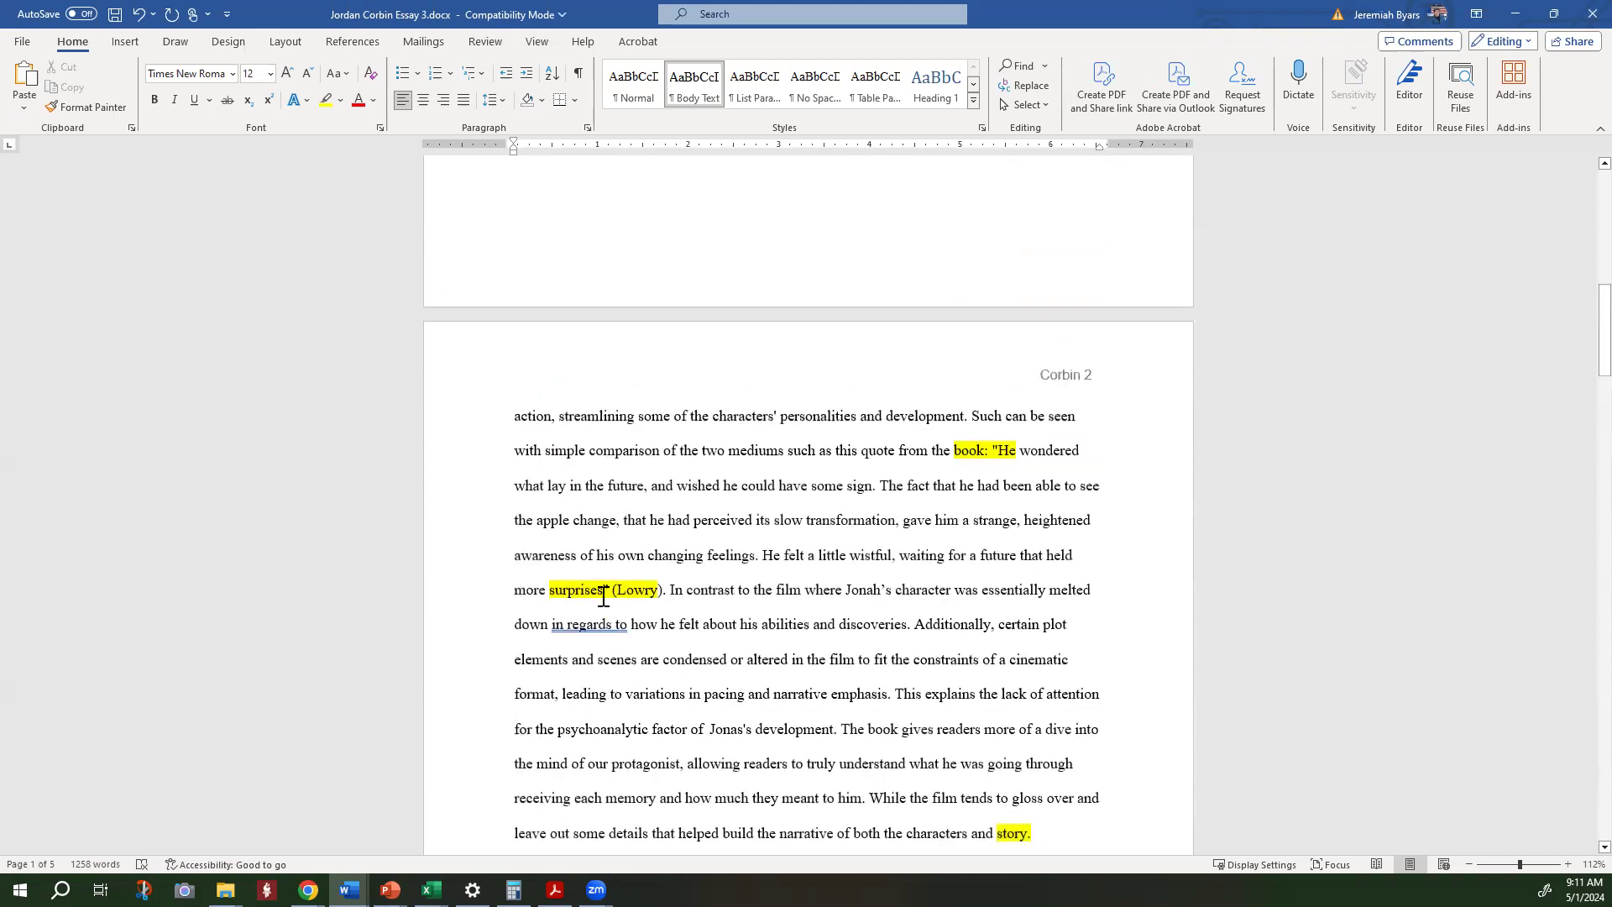
scroll(998, 451, up, 18)
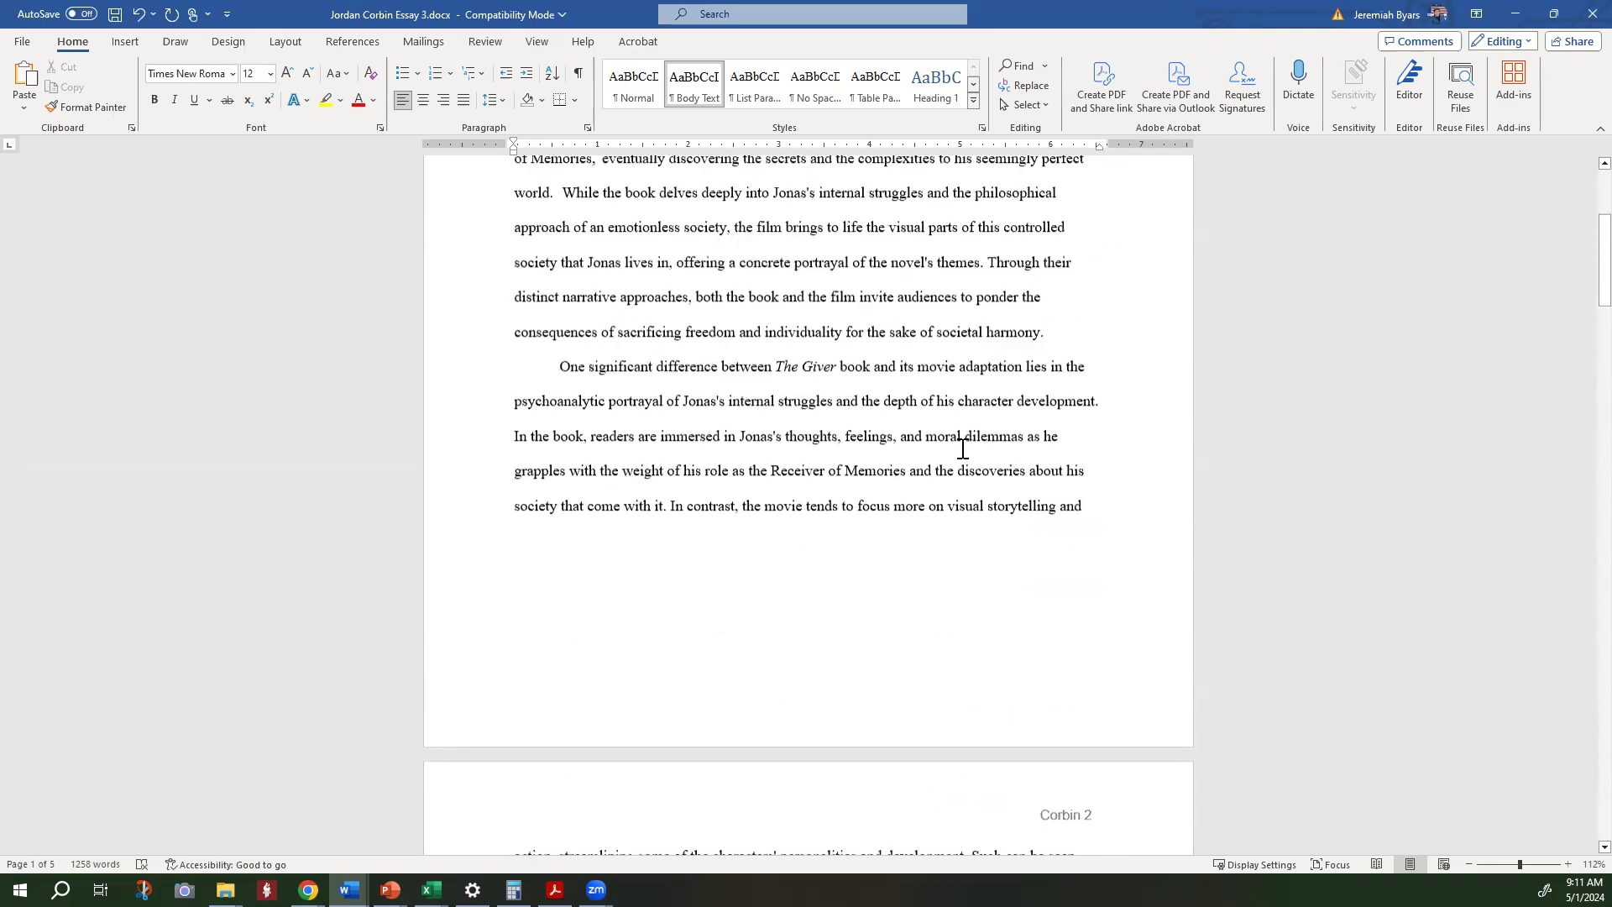
scroll(610, 419, up, 2)
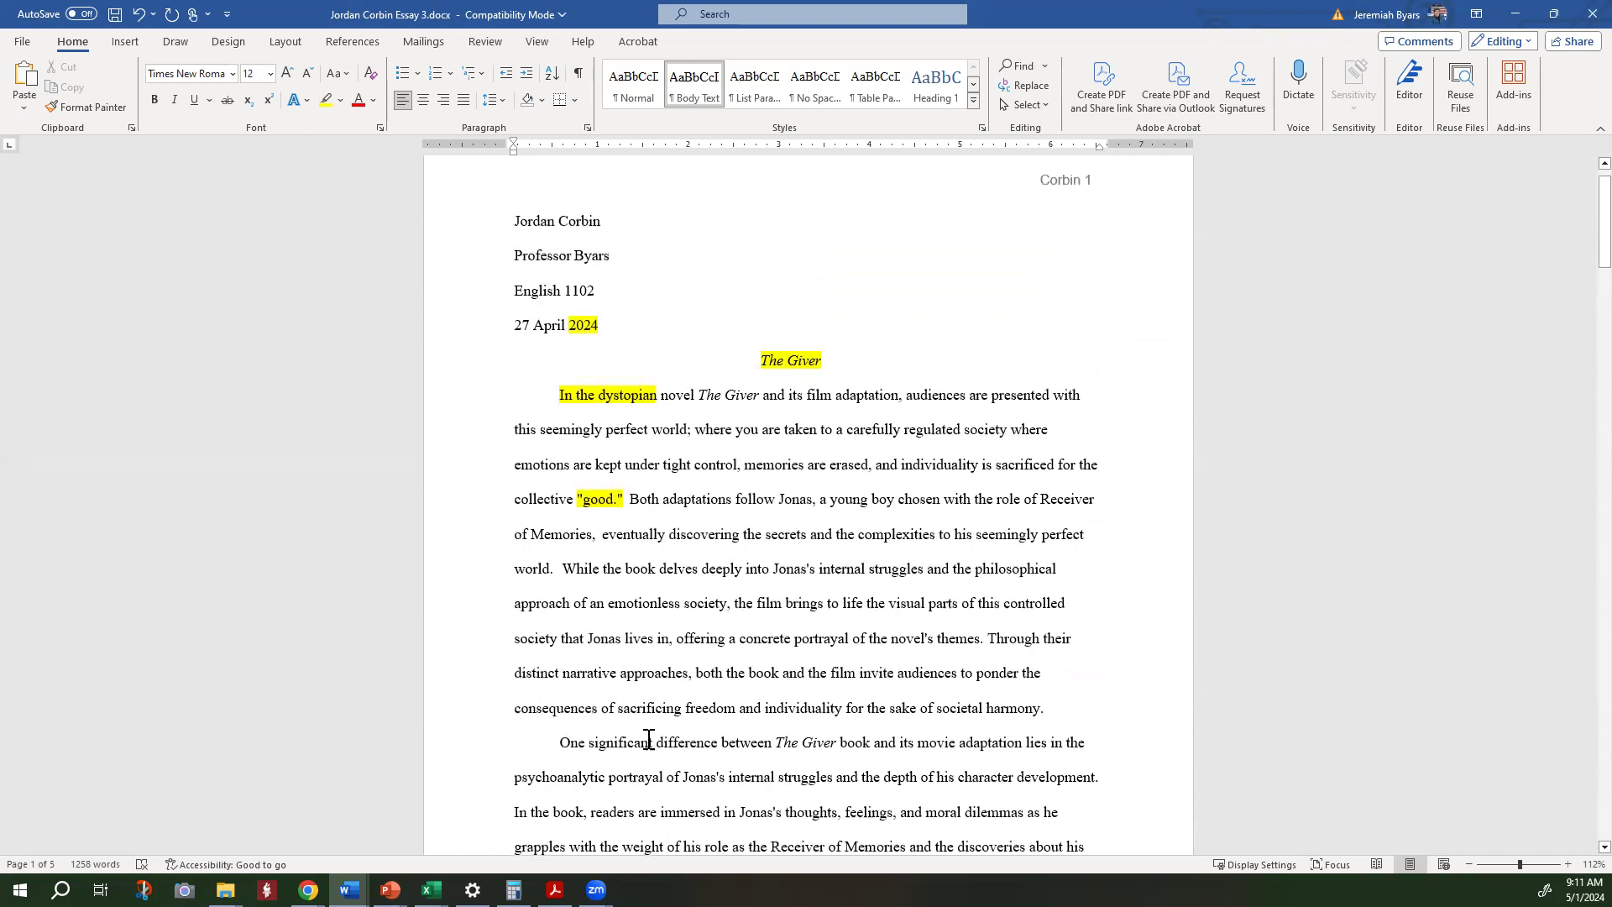
Clear the Calculator, compute 13 × 5 = 65, then minimize it to reveal the essay
click(512, 889)
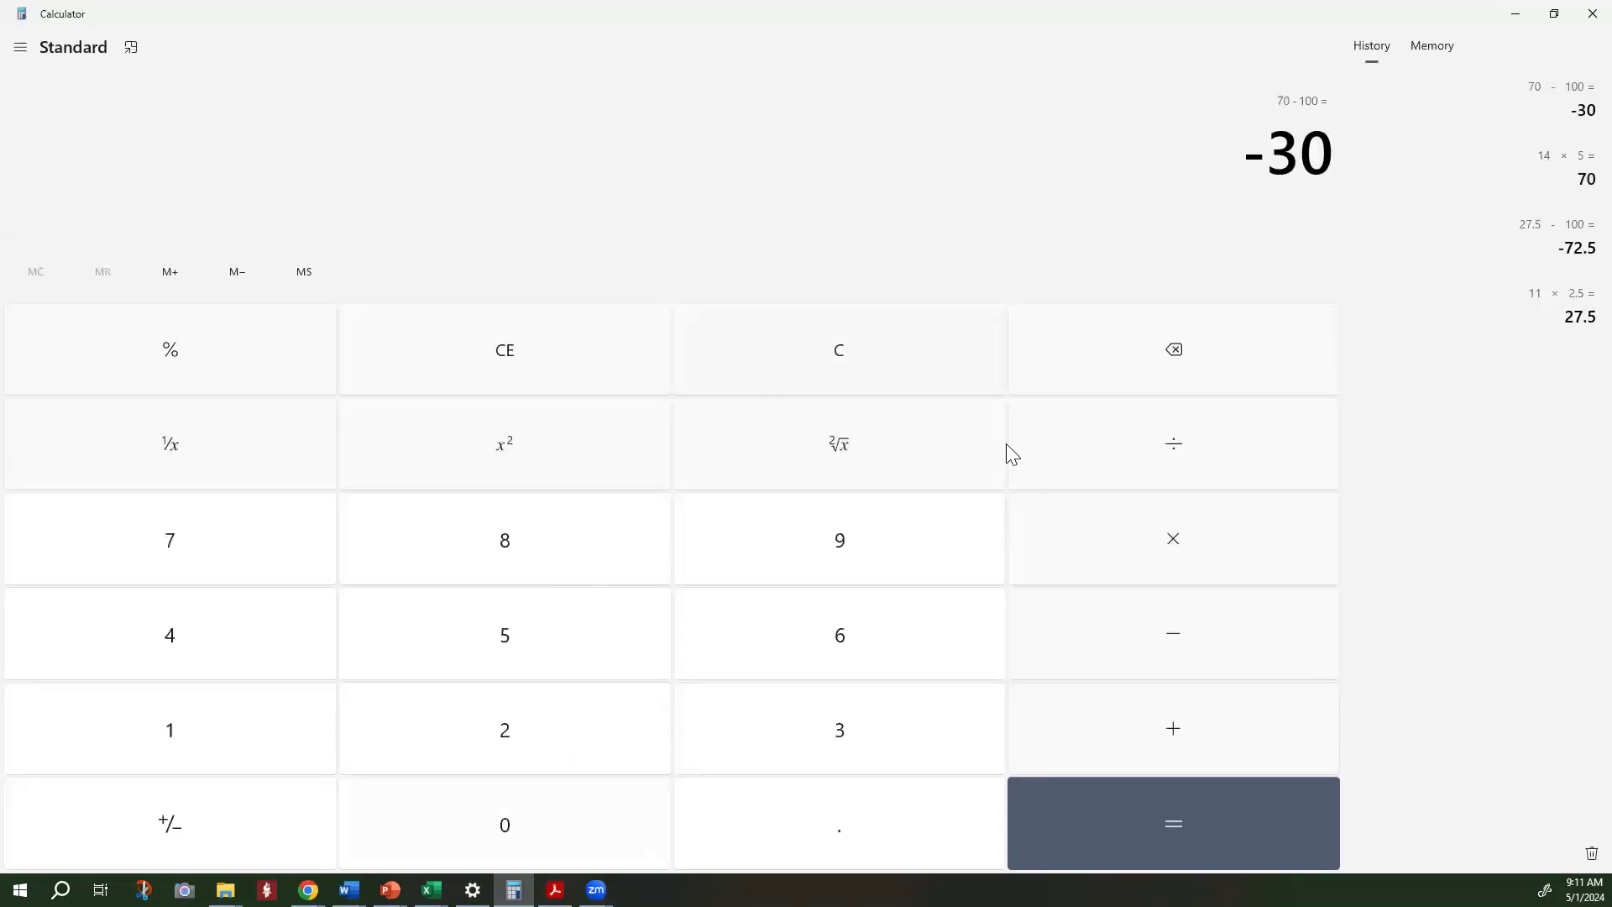
click(461, 375)
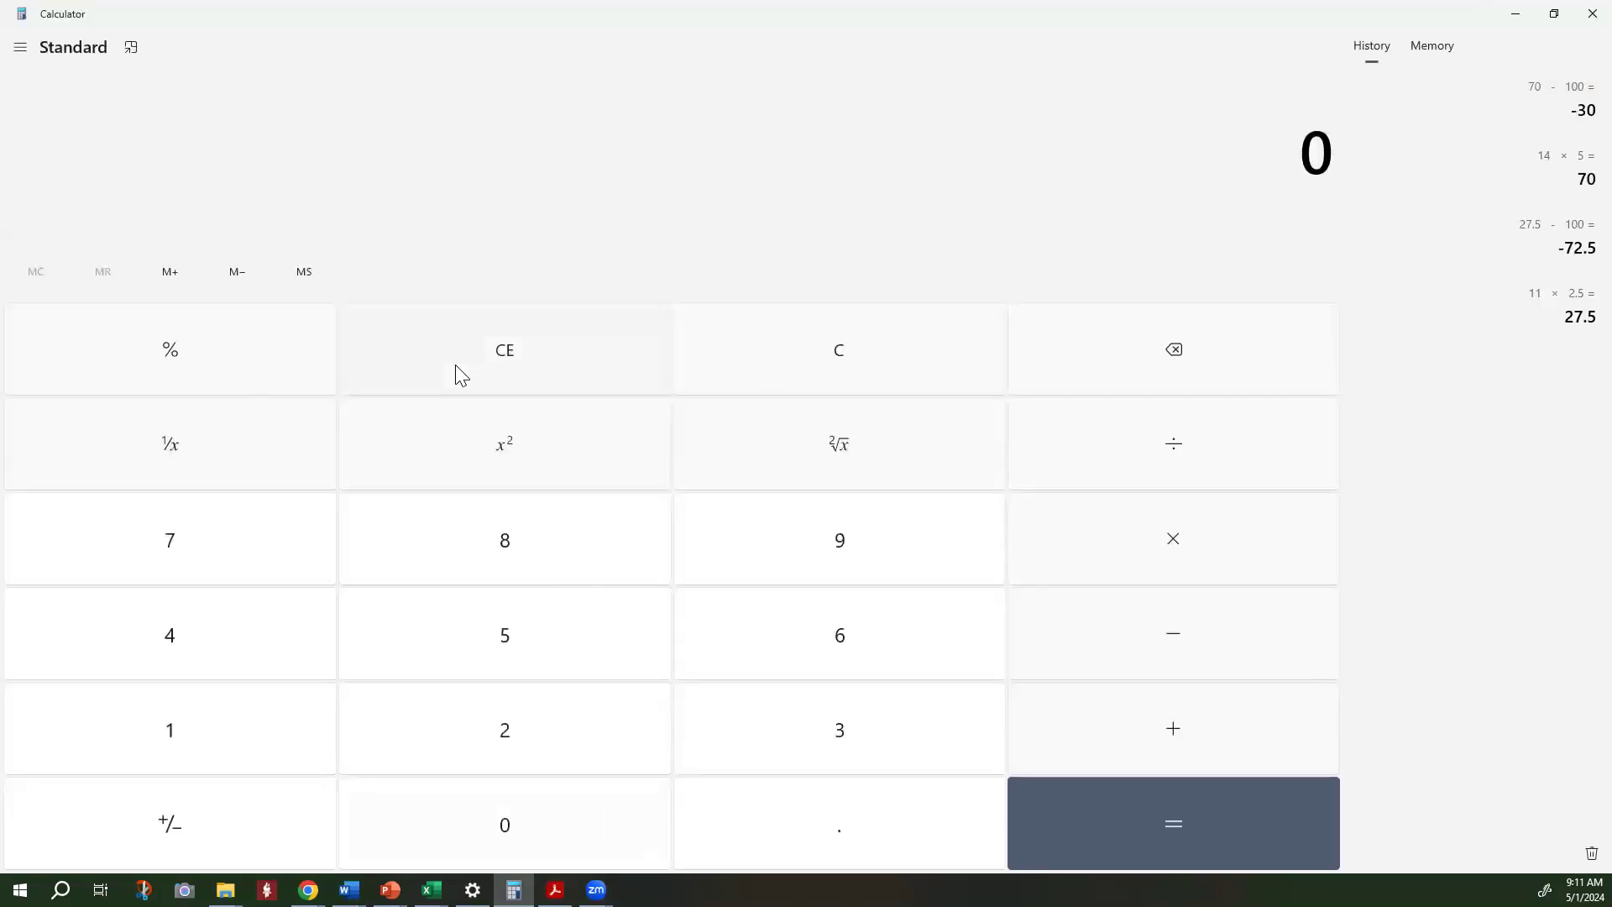
click(270, 741)
click(924, 702)
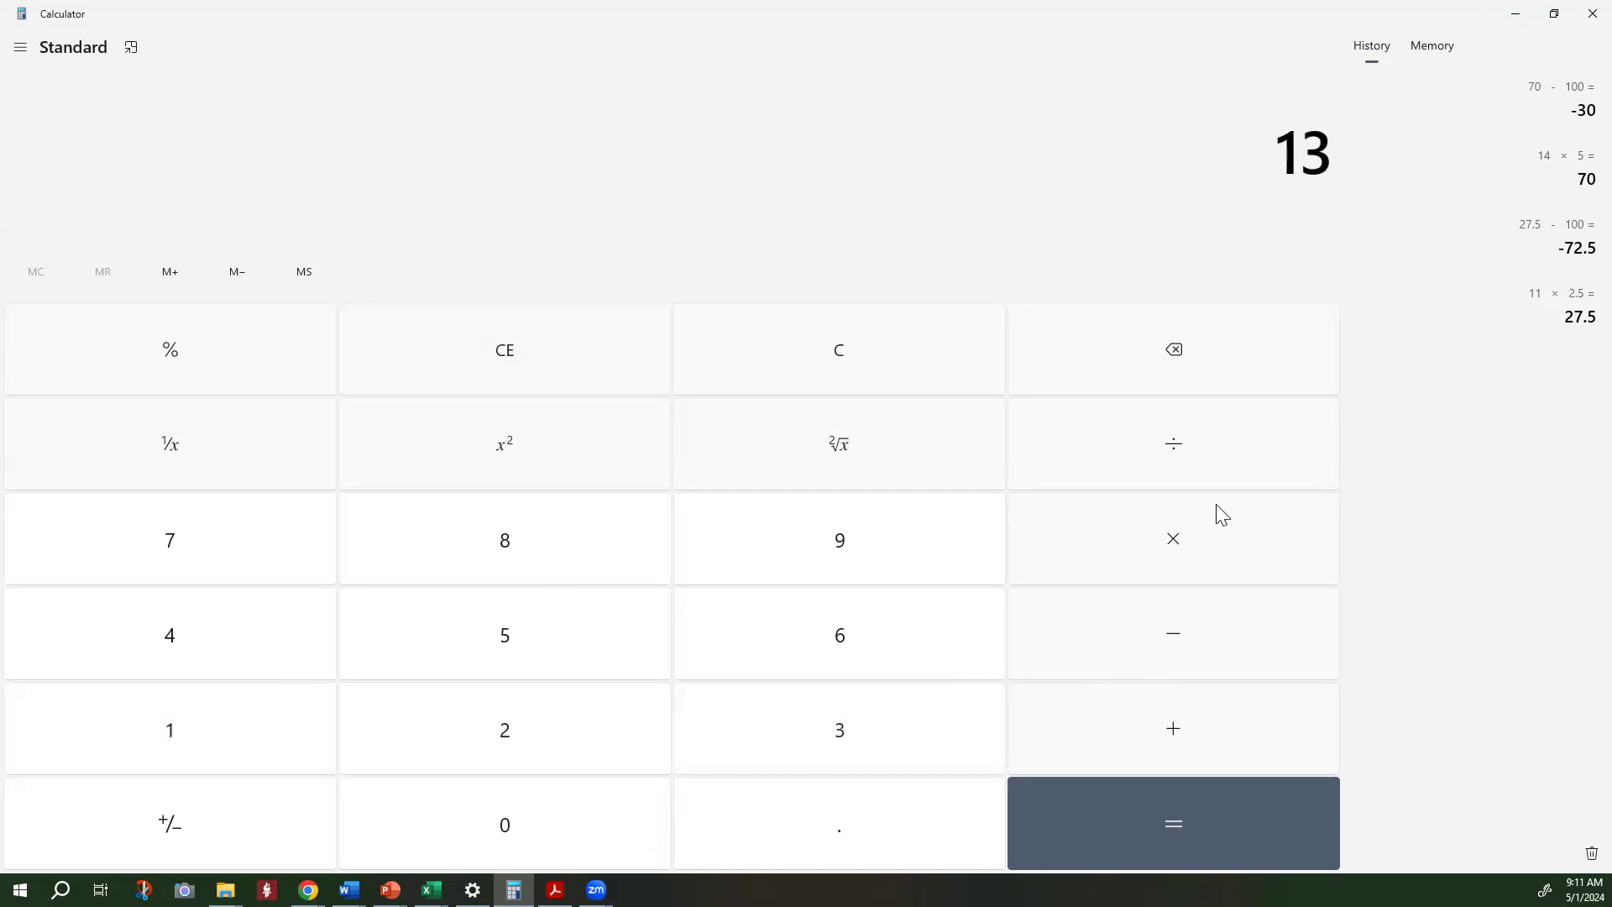
click(1200, 533)
click(583, 640)
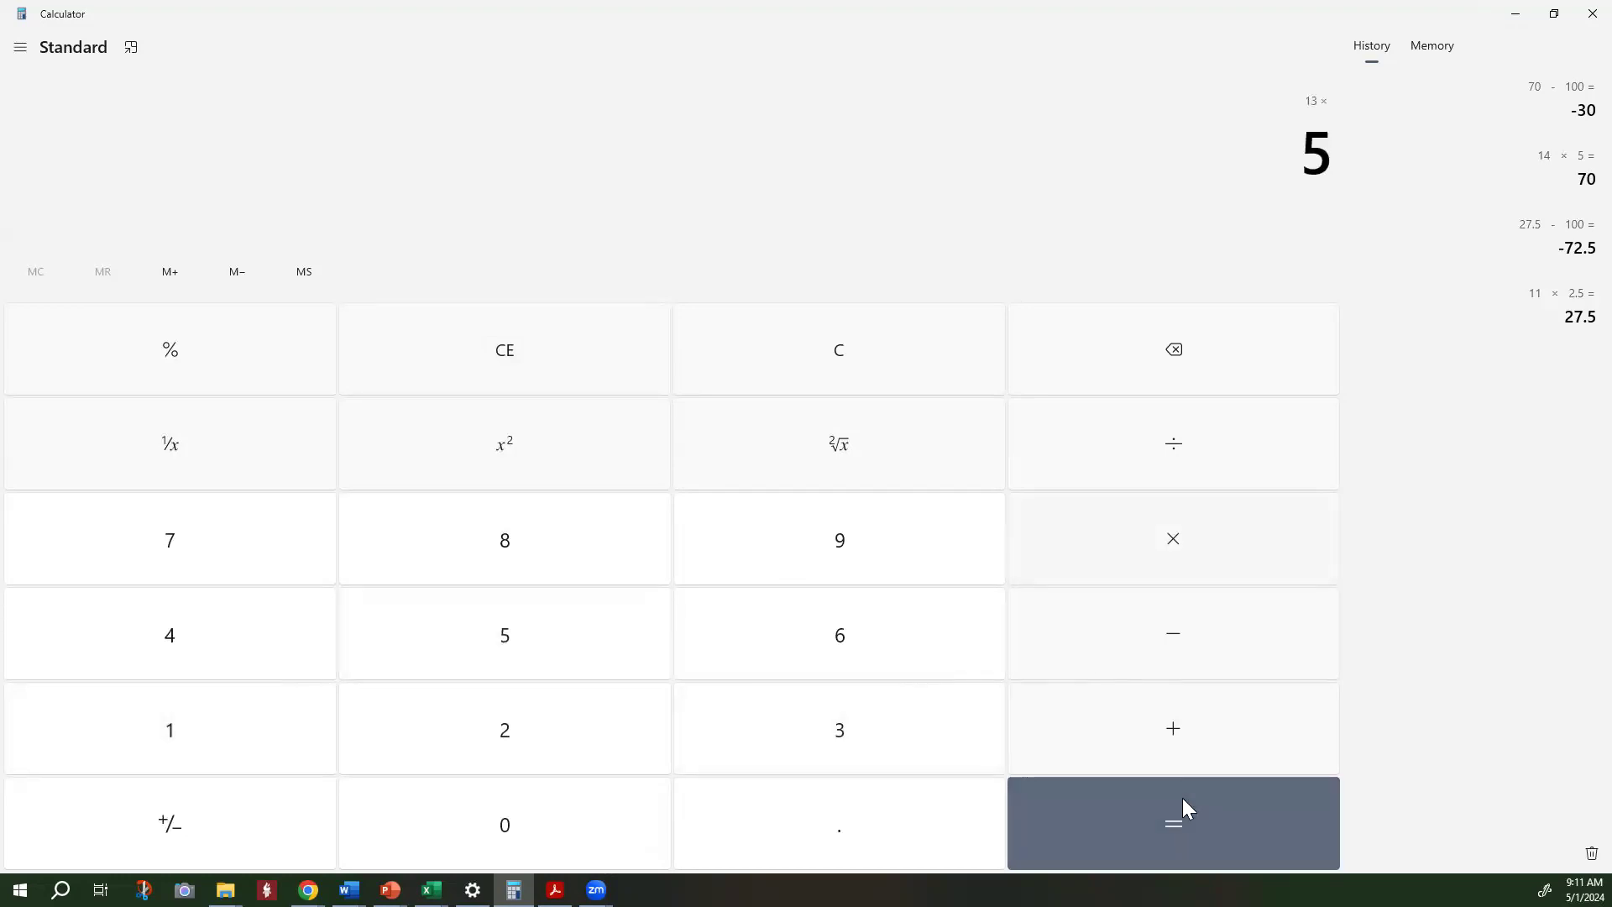
click(1175, 811)
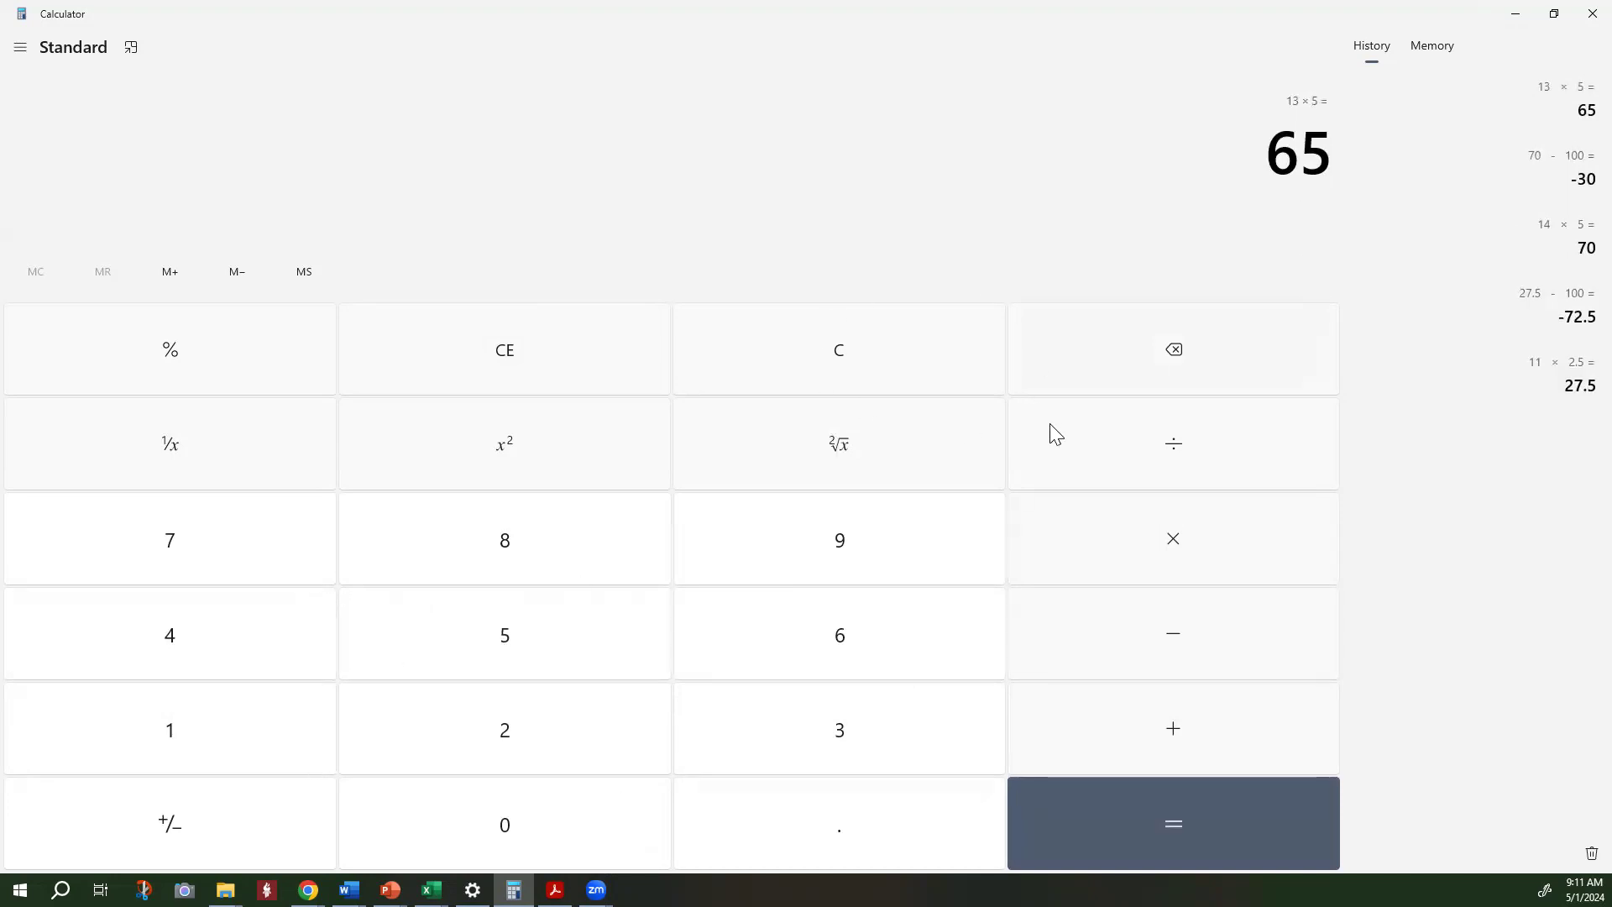
click(1509, 16)
Return to Blackboard's Essay 3 dropbox grading page in Chrome, still scored 60.00/100
mouse_move(308, 890)
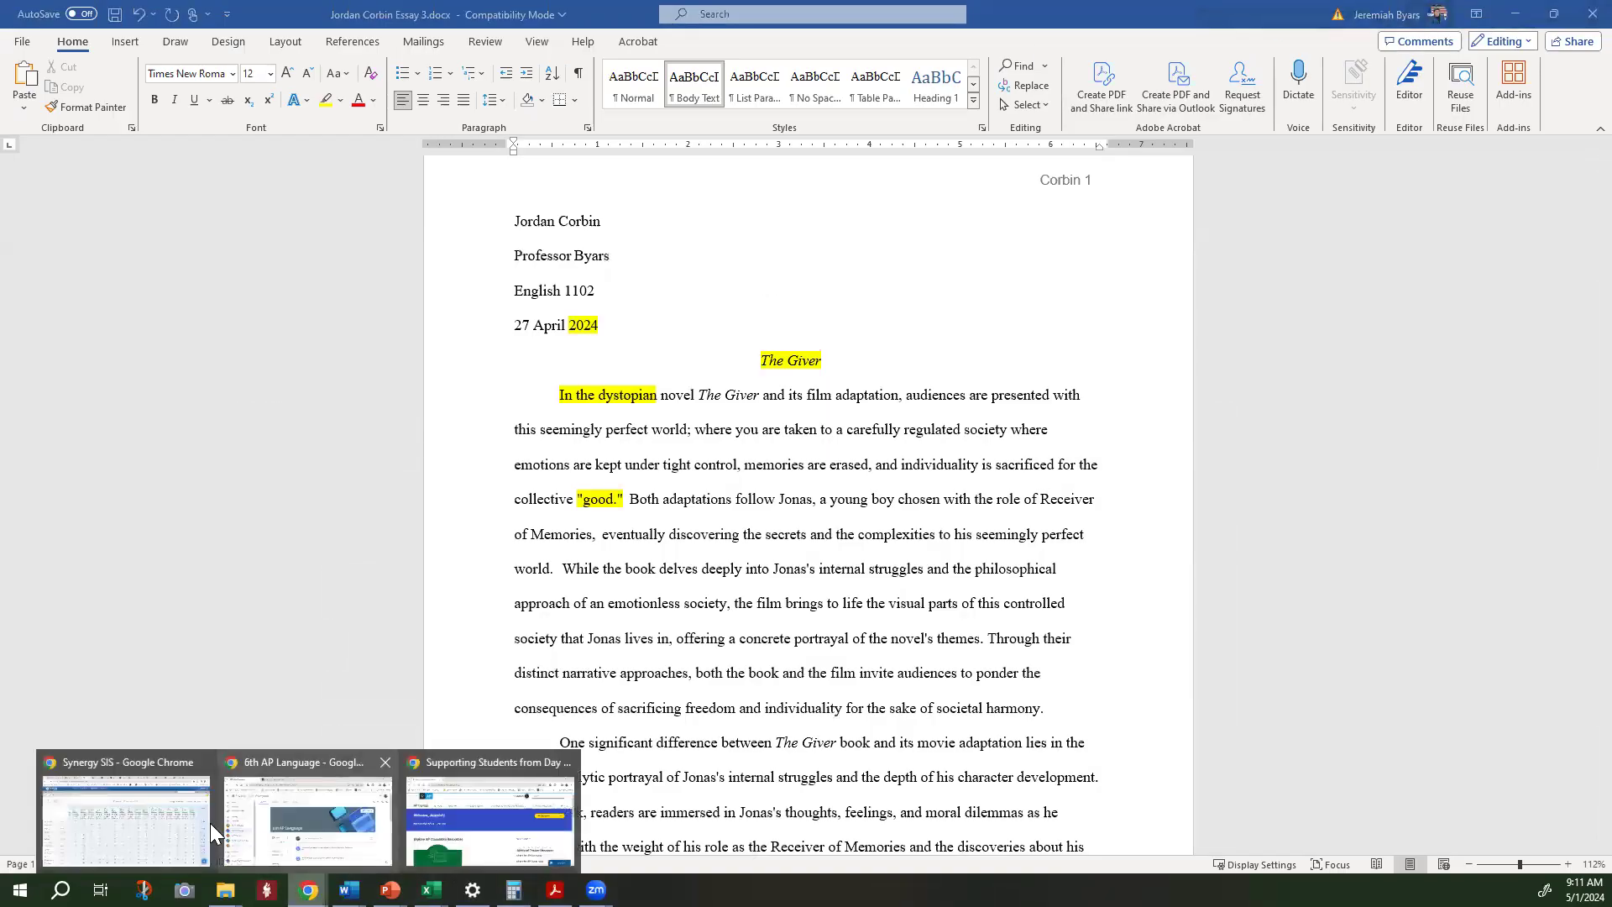
click(210, 823)
click(333, 19)
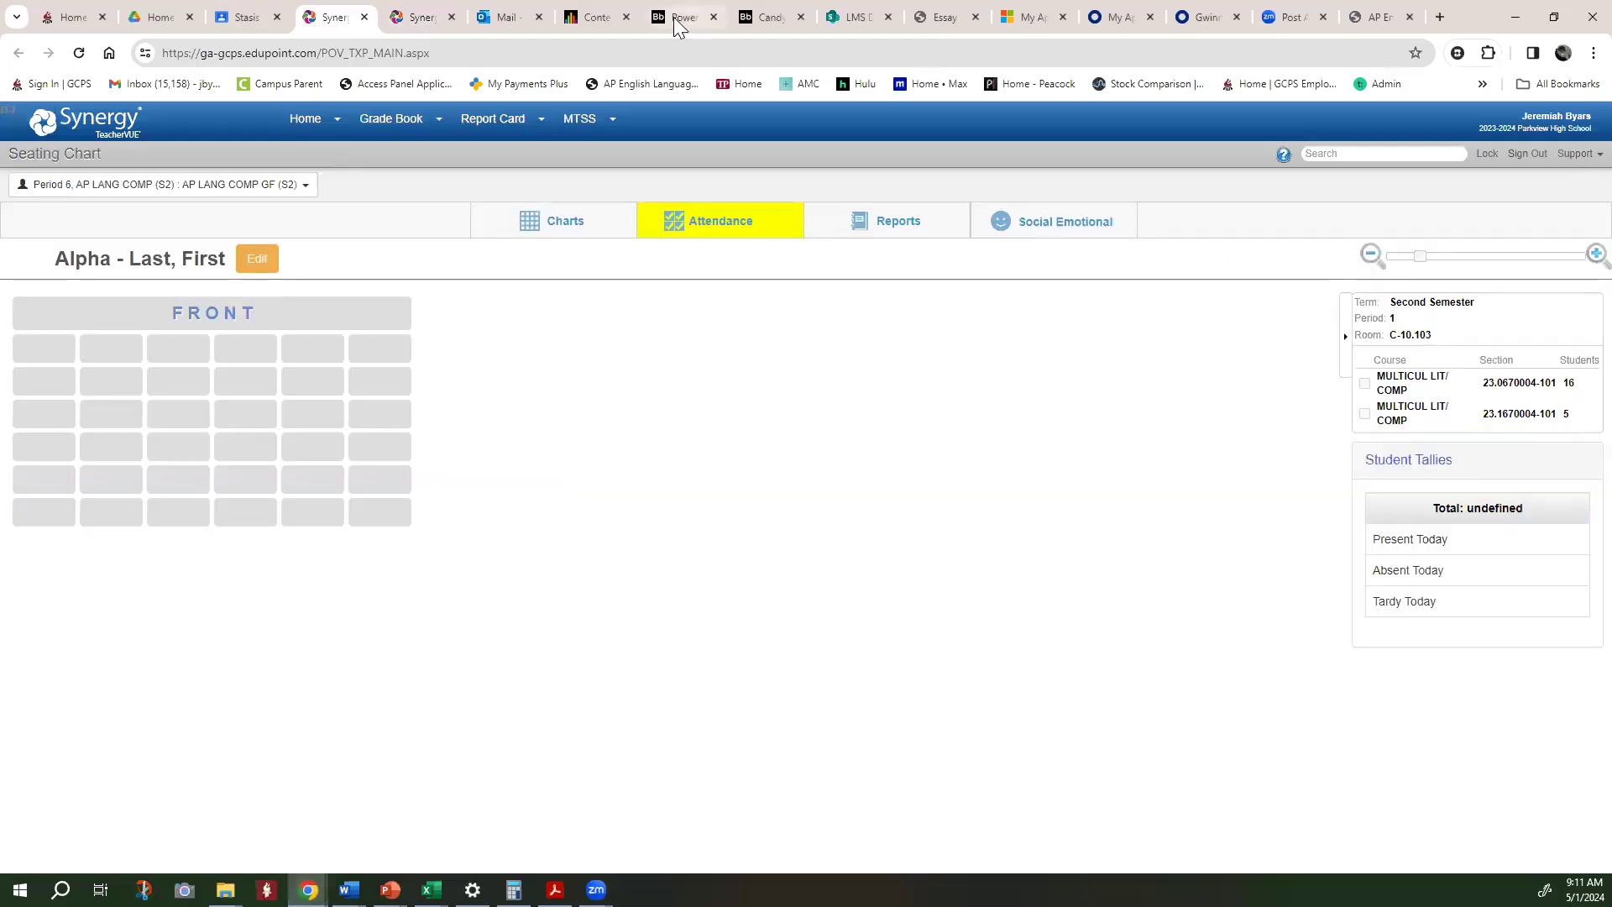
click(606, 17)
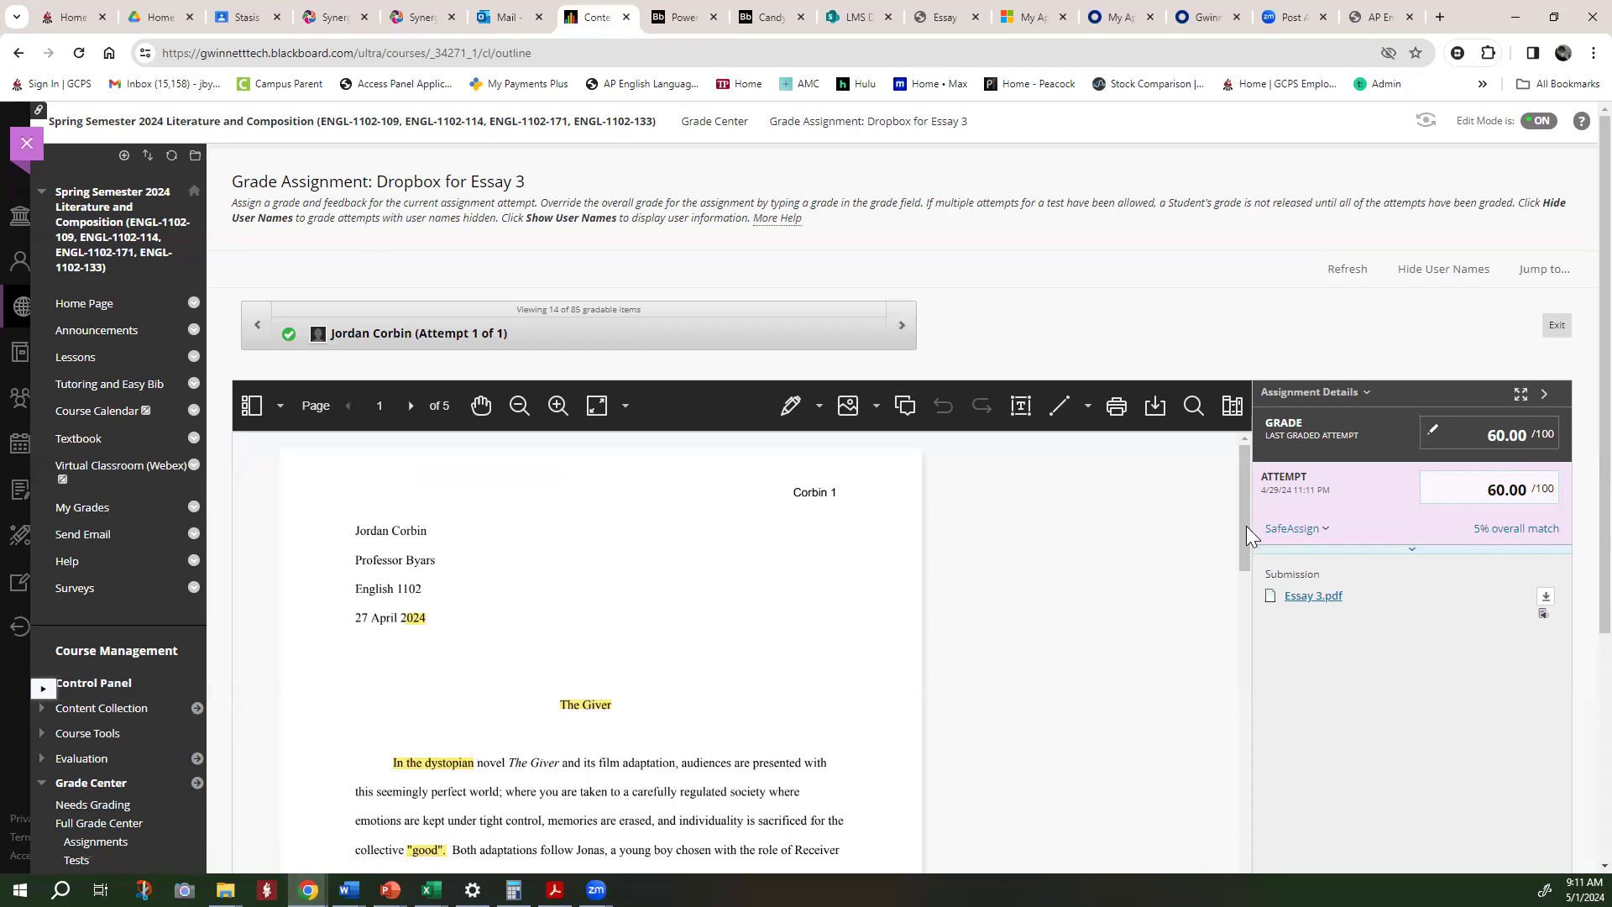
mouse_move(1246, 517)
mouse_down()
mouse_move(1234, 529)
mouse_move(1229, 494)
mouse_up()
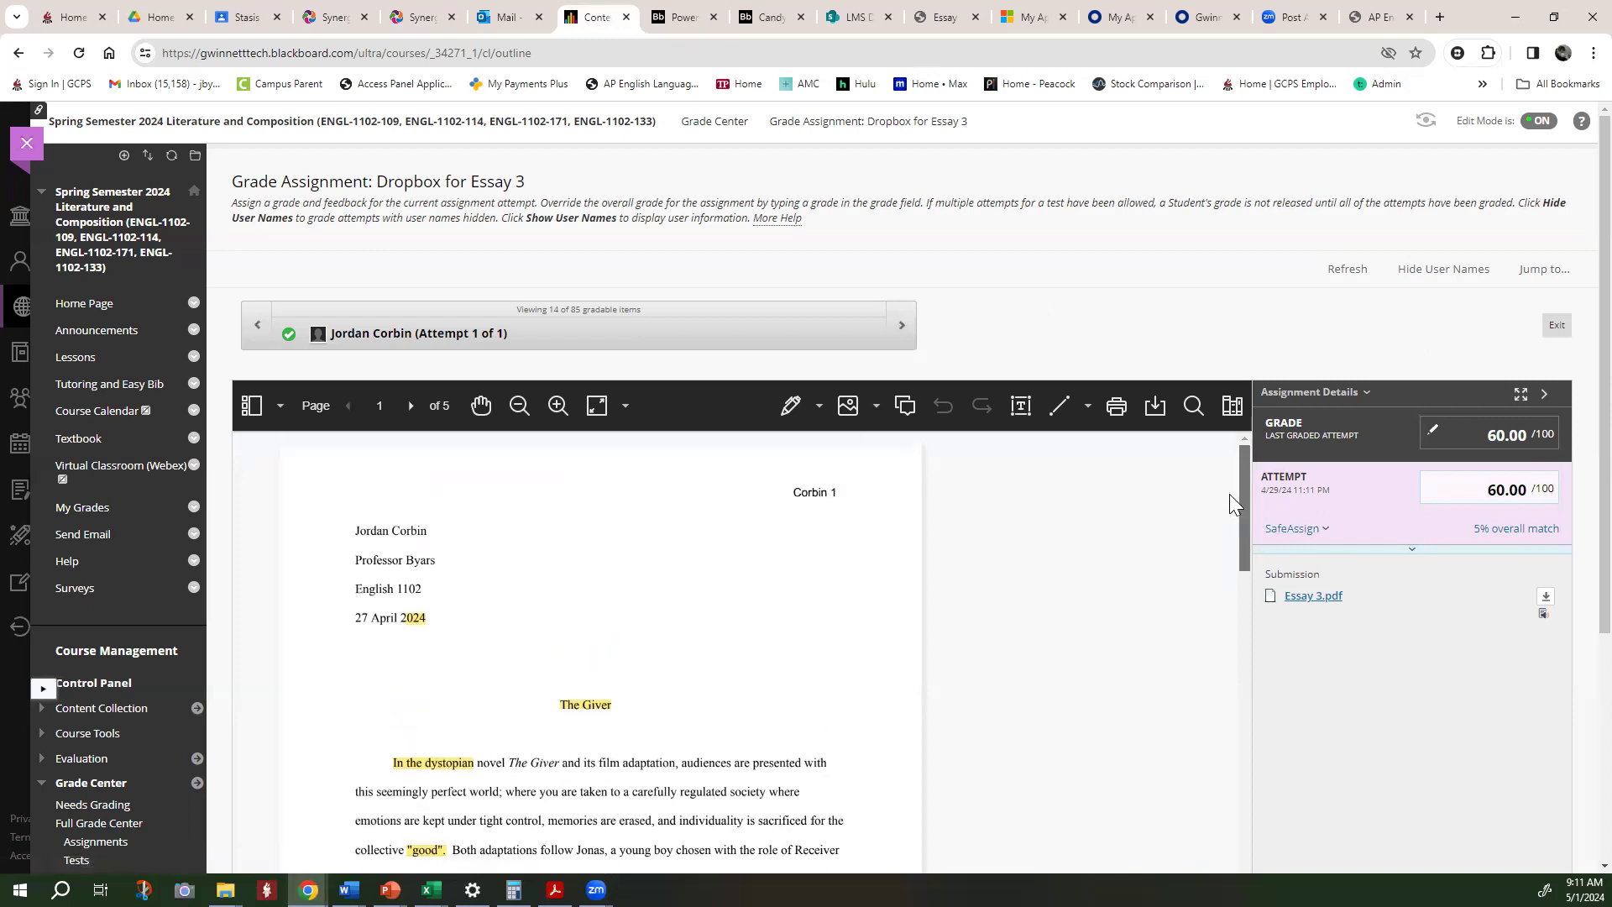